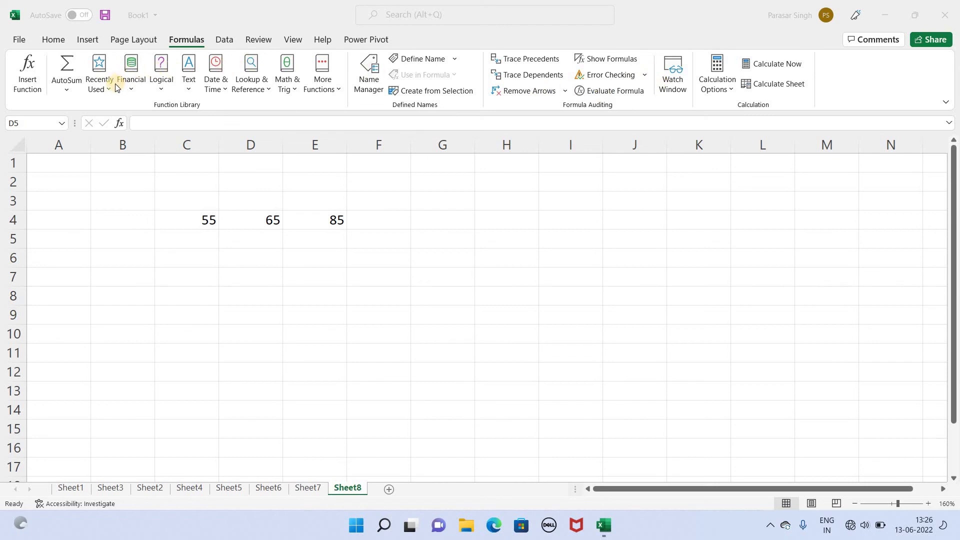
Scroll through the Financial function list on the Formulas tab
{"action": "left_click", "coordinate": [132, 88]}
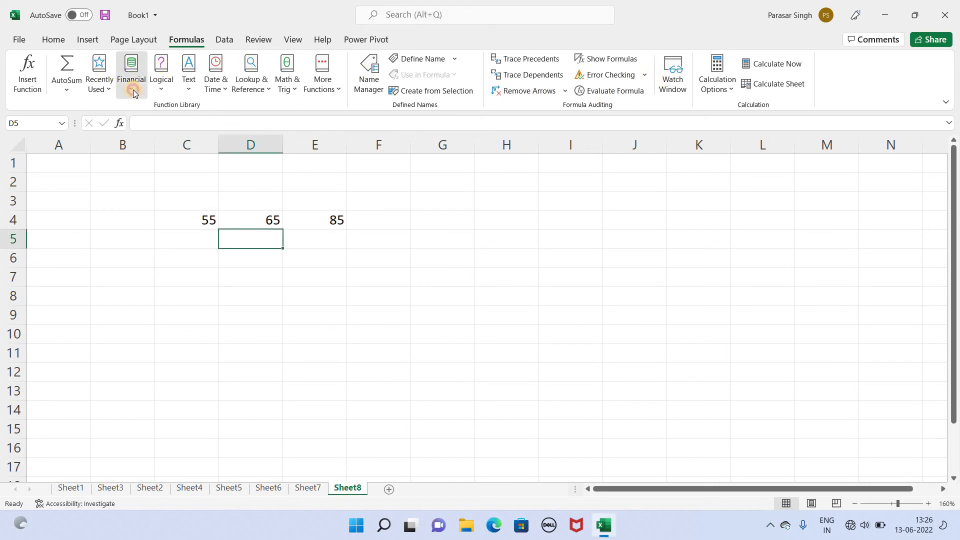
{"action": "scroll", "coordinate": [154, 287], "scroll_direction": "down", "scroll_amount": 3}
{"action": "scroll", "coordinate": [155, 287], "scroll_direction": "down", "scroll_amount": 4}
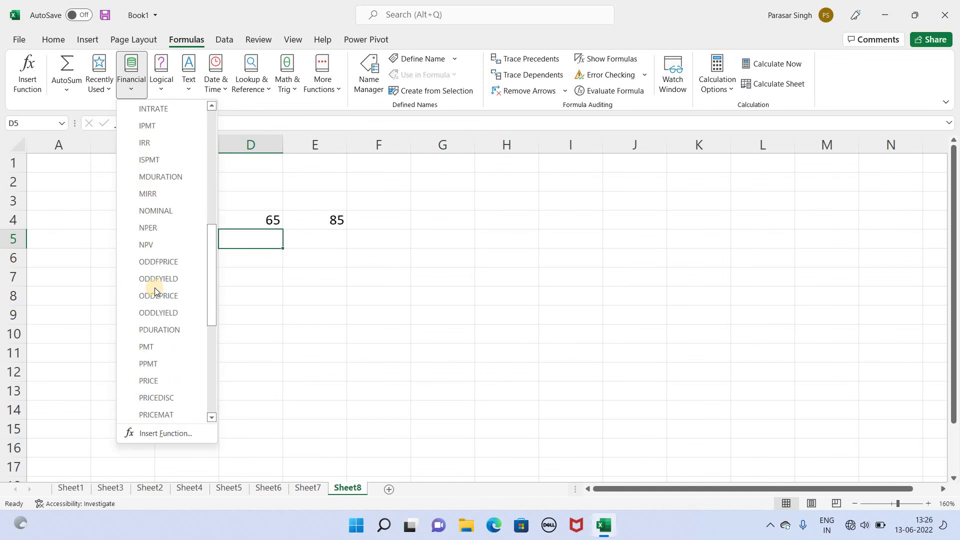
{"action": "scroll", "coordinate": [155, 287], "scroll_direction": "down", "scroll_amount": 3}
{"action": "scroll", "coordinate": [155, 287], "scroll_direction": "down", "scroll_amount": 3}
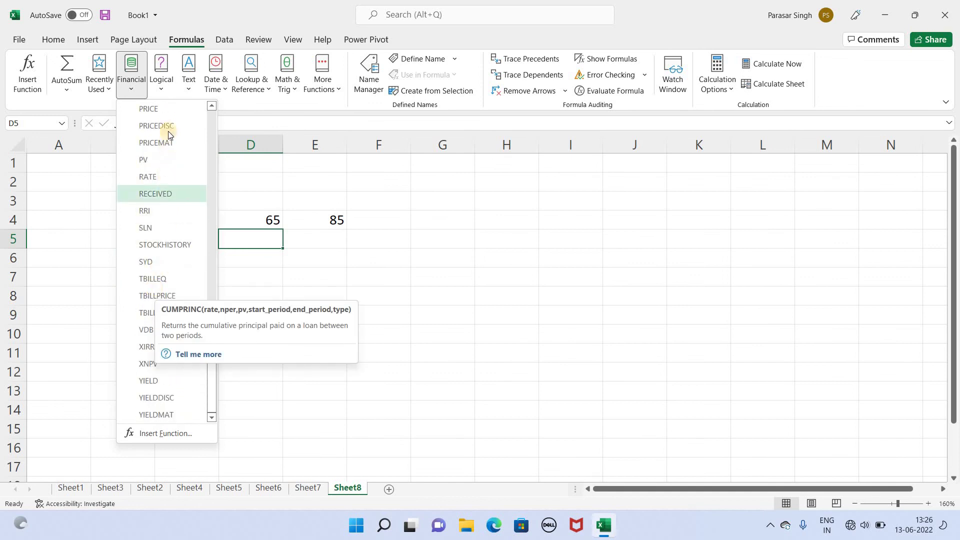
Browse the Logical, Text, Date & Time and Lookup & Reference lists, then the AutoSum choices
{"action": "left_click", "coordinate": [161, 85]}
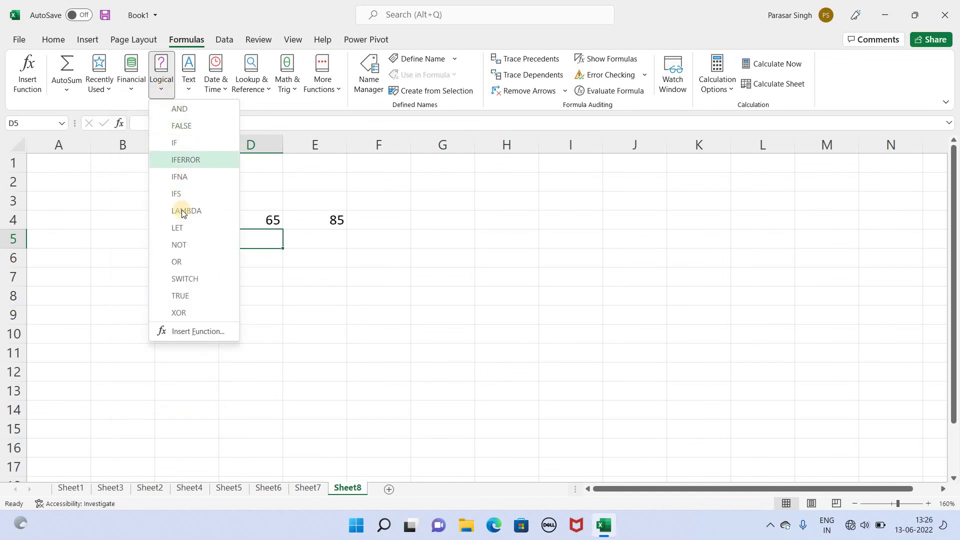
{"action": "left_click", "coordinate": [188, 85]}
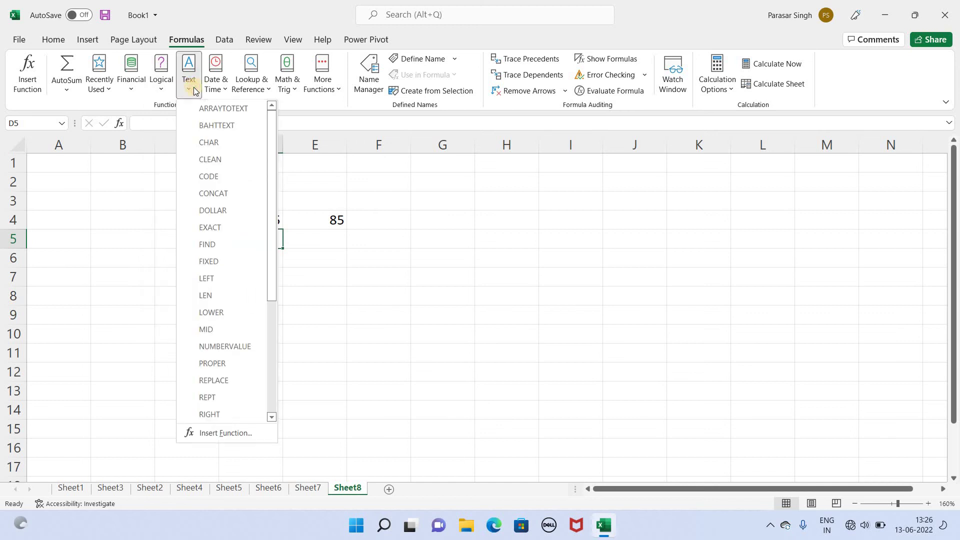
{"action": "left_click", "coordinate": [225, 90]}
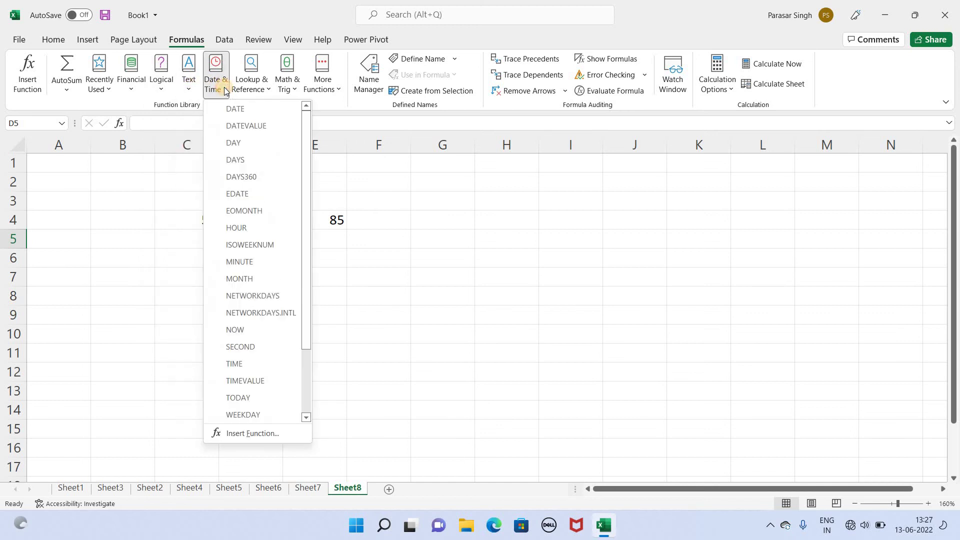
{"action": "left_click", "coordinate": [256, 88]}
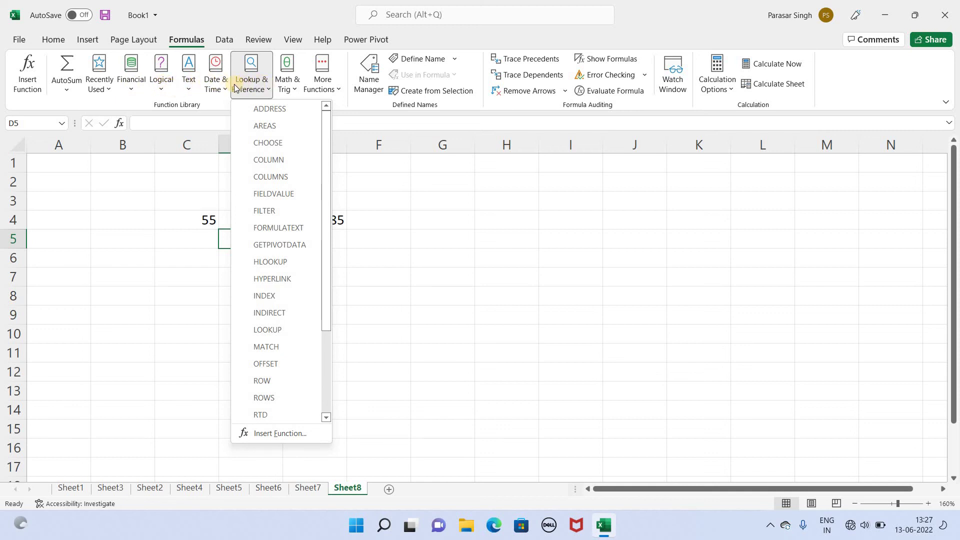
{"action": "left_click", "coordinate": [67, 90]}
{"action": "left_click", "coordinate": [66, 90]}
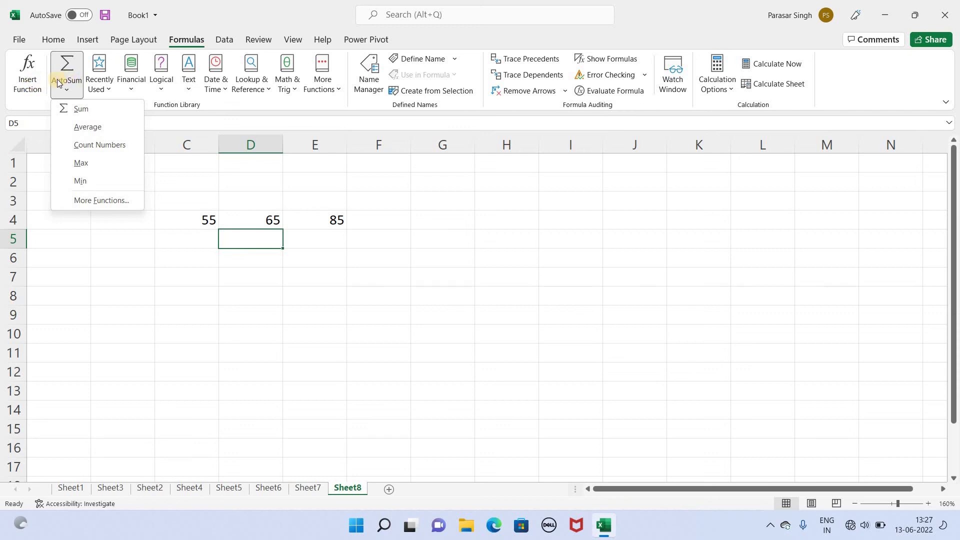
{"action": "left_click", "coordinate": [54, 40]}
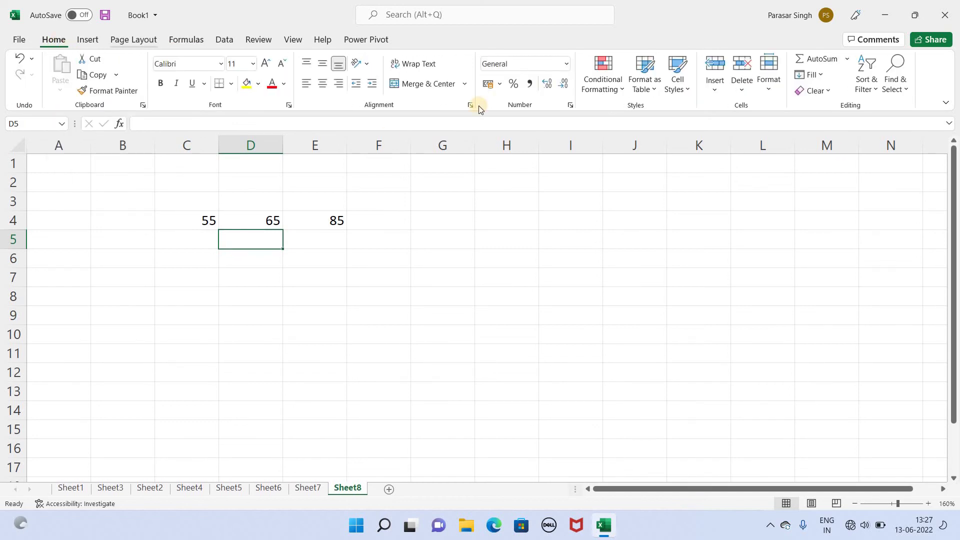
{"action": "left_click", "coordinate": [848, 59]}
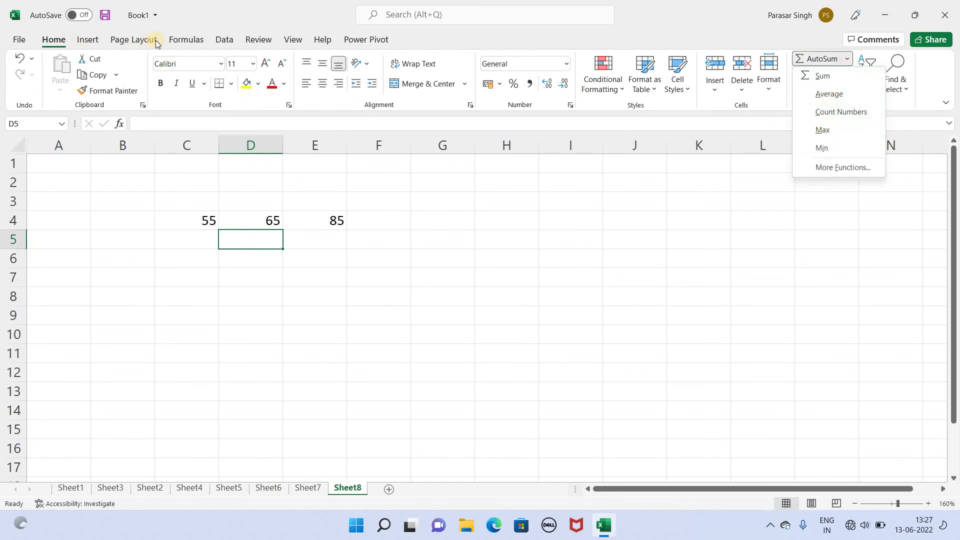
{"action": "left_click", "coordinate": [190, 40]}
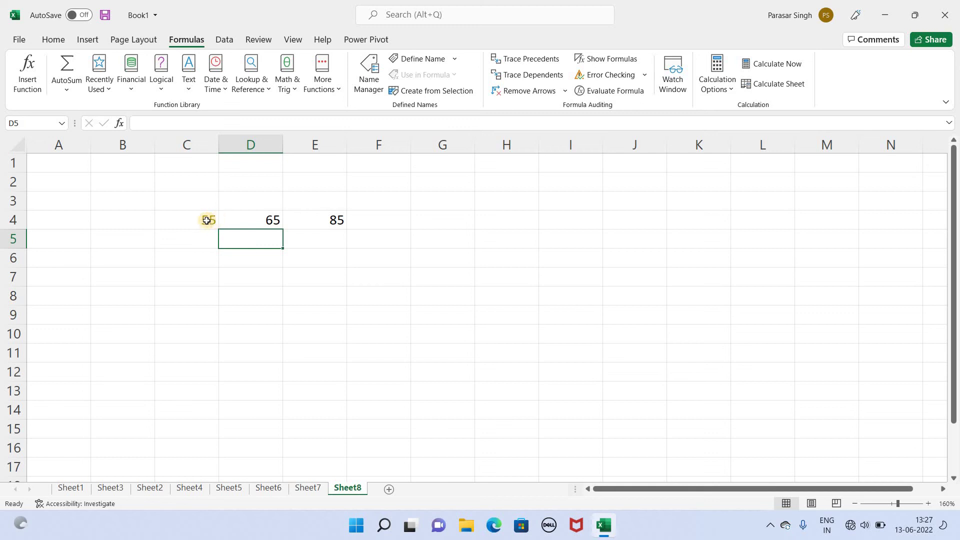
AutoSum the 55, 65 and 85 in C4:E4 to get 205 in F4
{"action": "left_click", "coordinate": [236, 220]}
{"action": "left_click", "coordinate": [207, 220]}
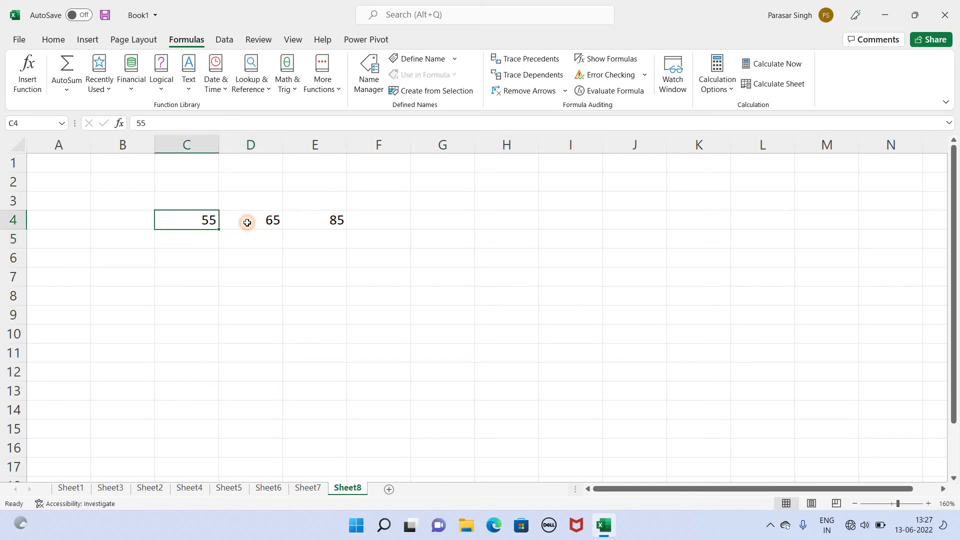
{"action": "left_click", "coordinate": [251, 221]}
{"action": "left_click", "coordinate": [305, 219]}
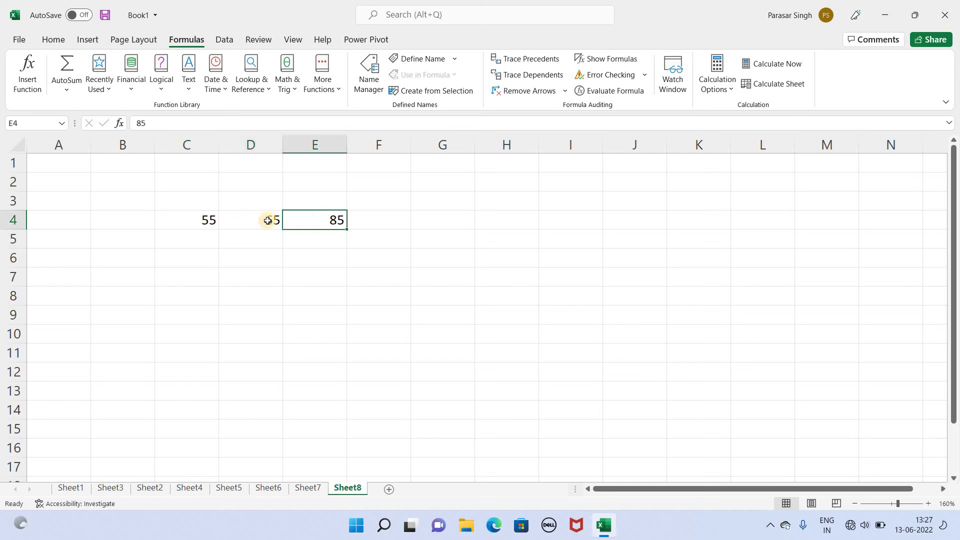
{"action": "left_click_drag", "start_coordinate": [198, 221], "coordinate": [324, 226]}
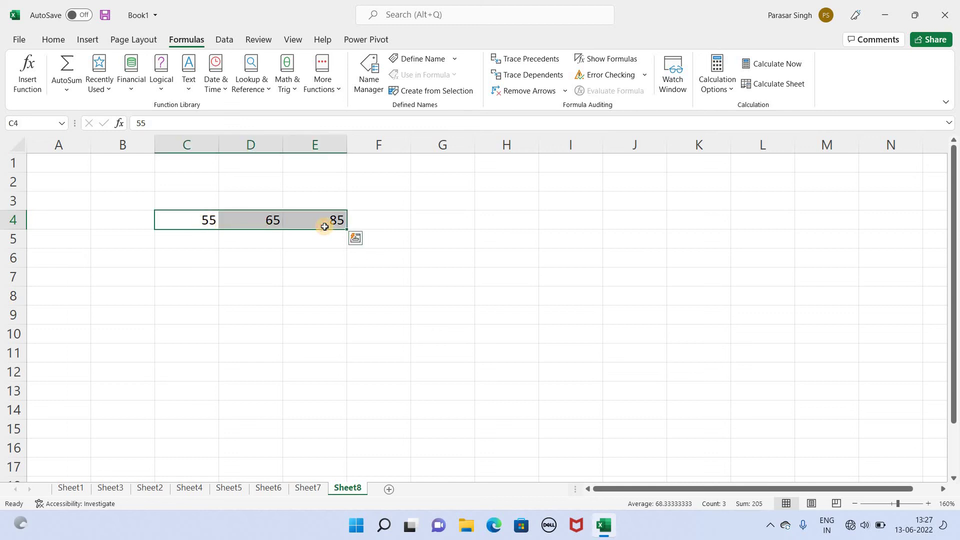
{"action": "left_click", "coordinate": [68, 67]}
{"action": "left_click", "coordinate": [68, 66]}
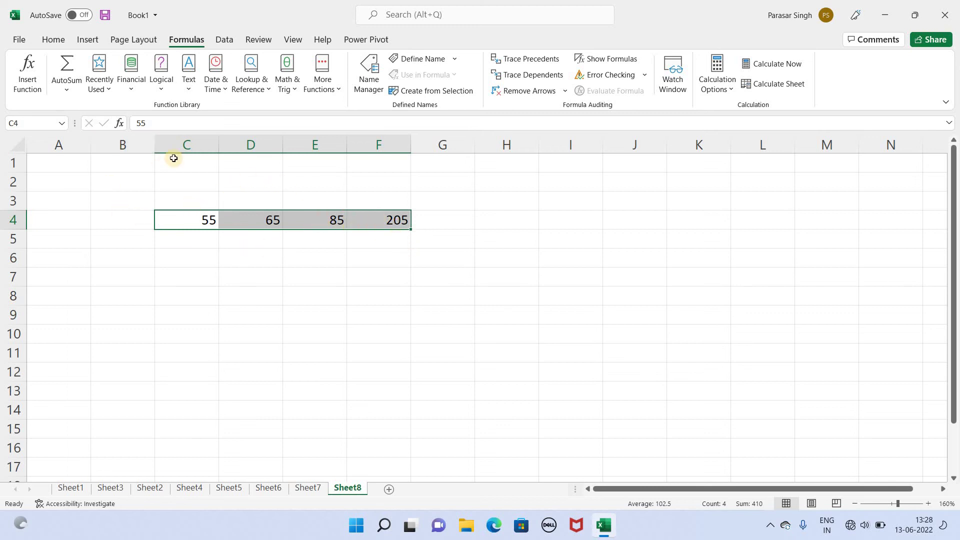
{"action": "left_click", "coordinate": [317, 254]}
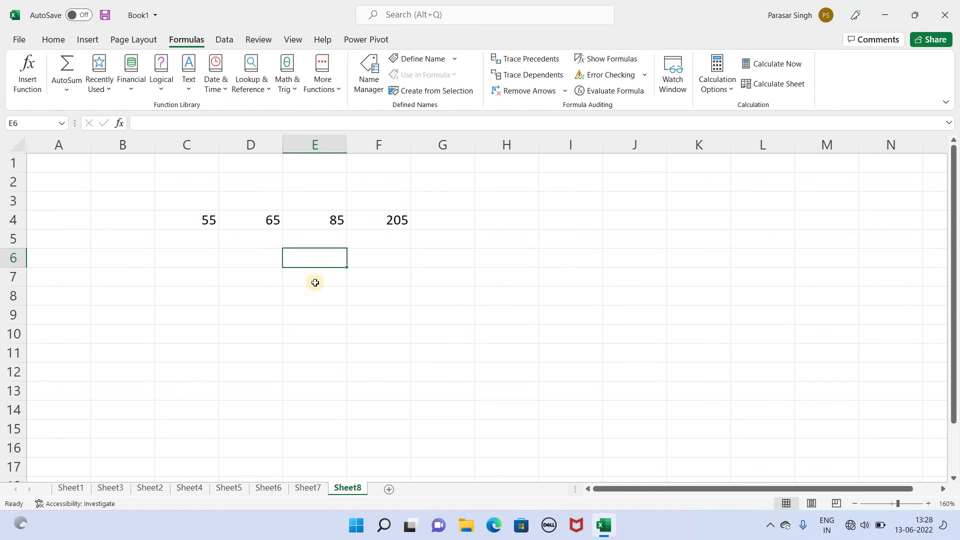
Enter =sum(C4+D4) in D8 so it shows 120
{"action": "left_click", "coordinate": [258, 295]}
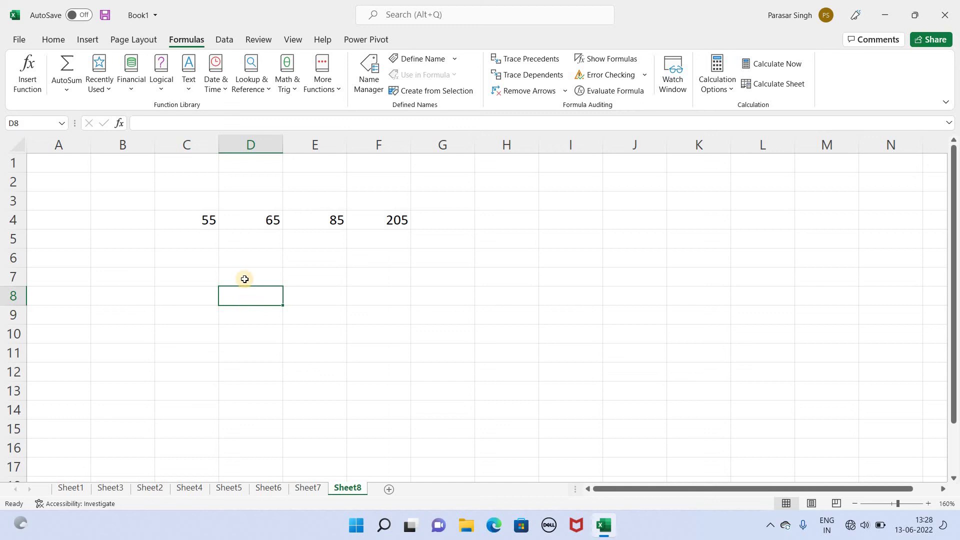
{"action": "type", "text": "="}
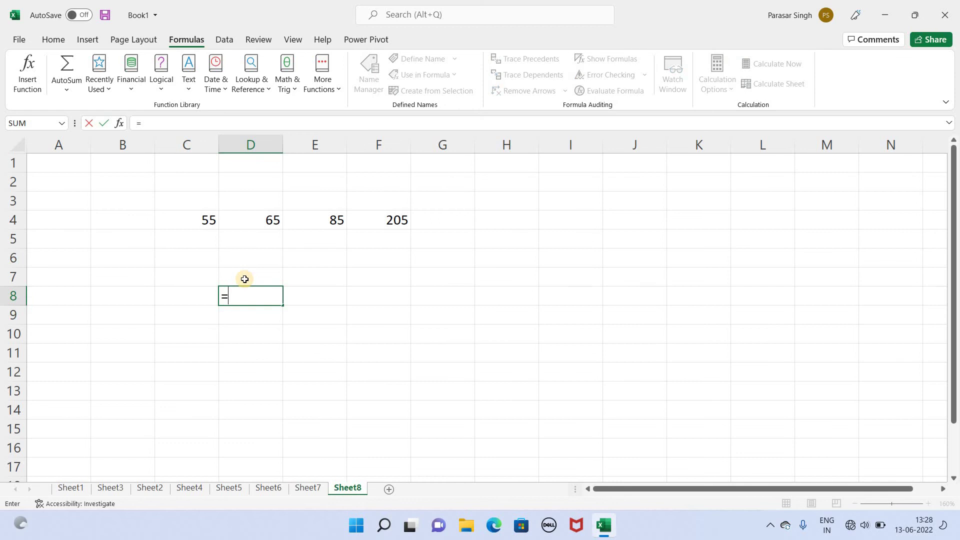
{"action": "type", "text": "sum"}
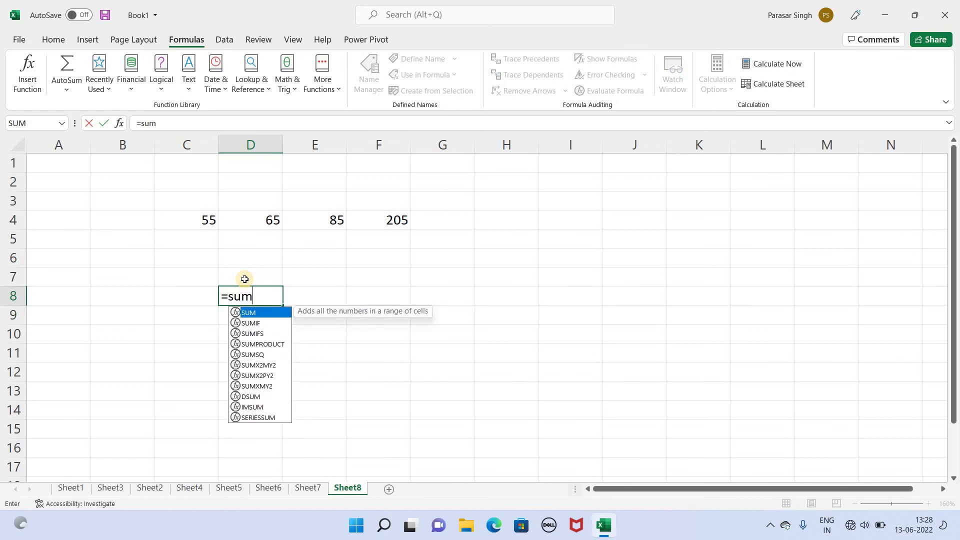
{"action": "type", "text": "("}
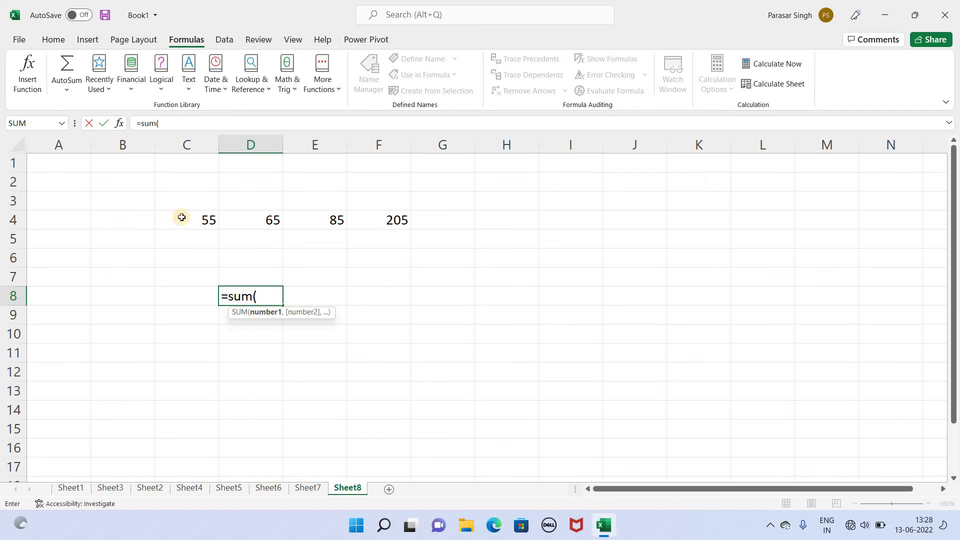
{"action": "type", "text": "c4"}
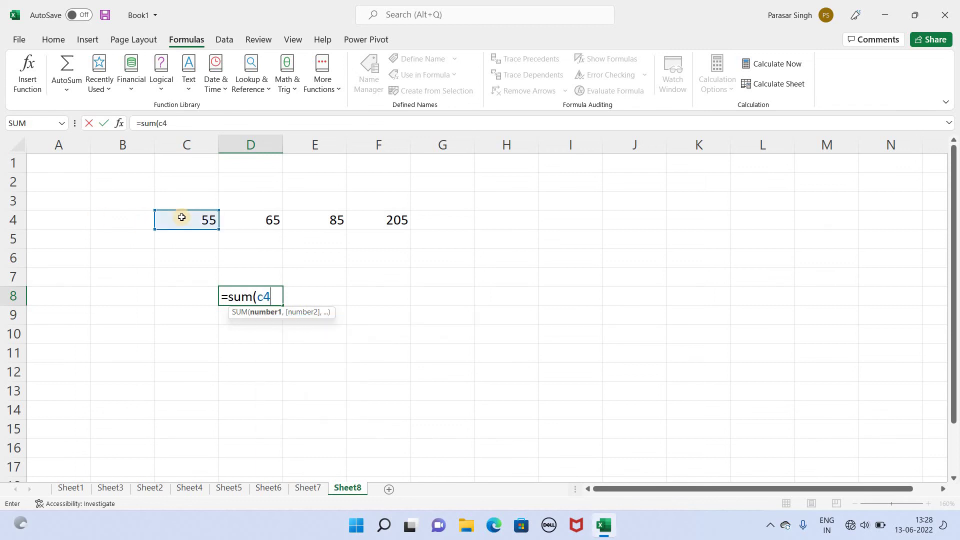
{"action": "key", "text": "BackSpace"}
{"action": "key", "text": "BackSpace"}
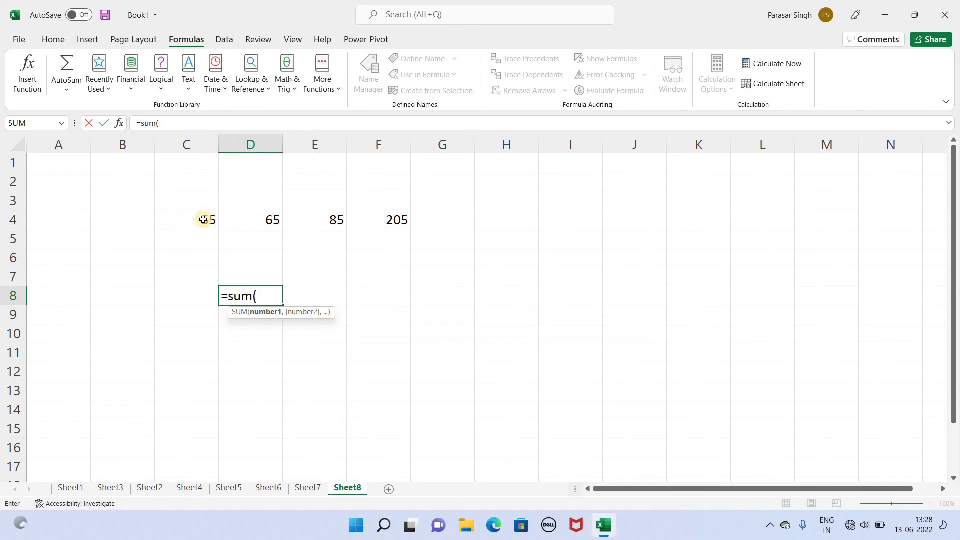
{"action": "left_click", "coordinate": [203, 221]}
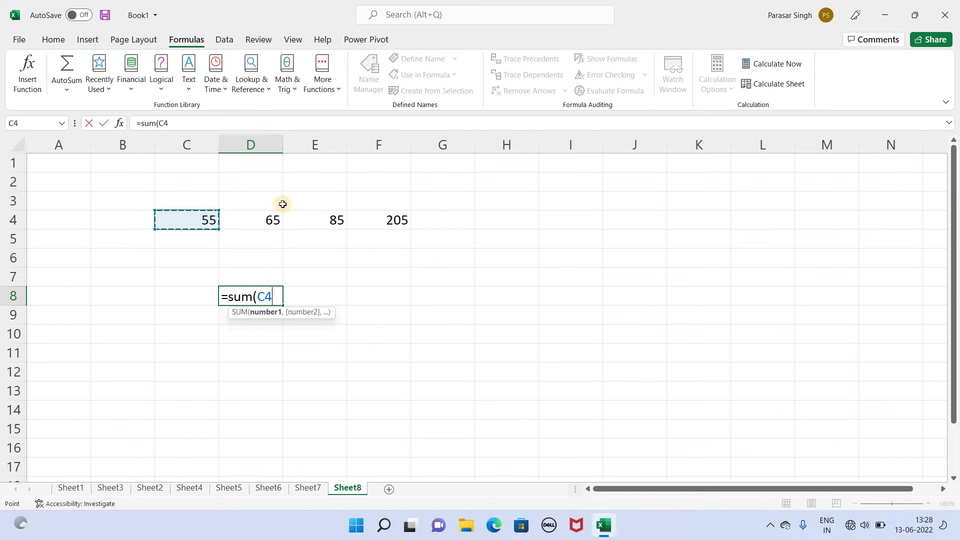
{"action": "key", "text": "F8"}
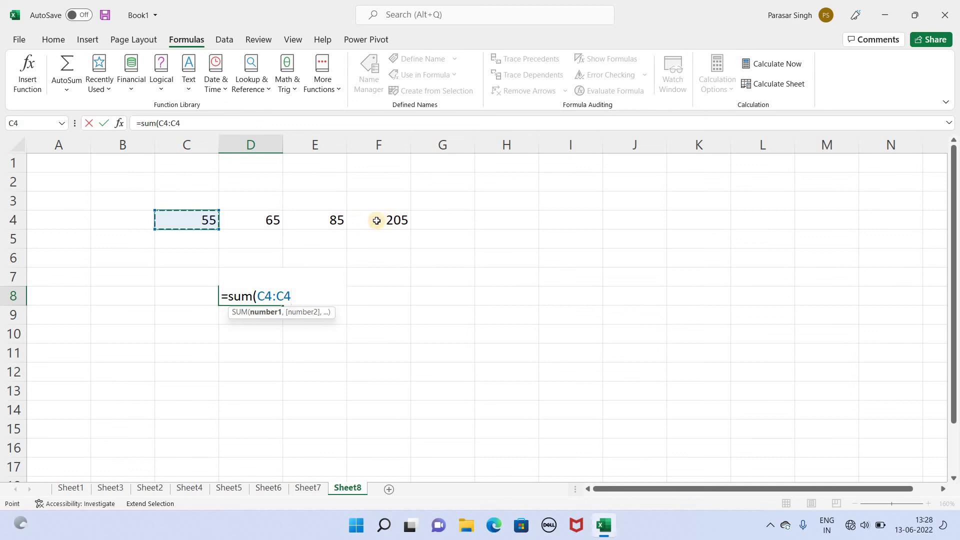
{"action": "left_click", "coordinate": [328, 220]}
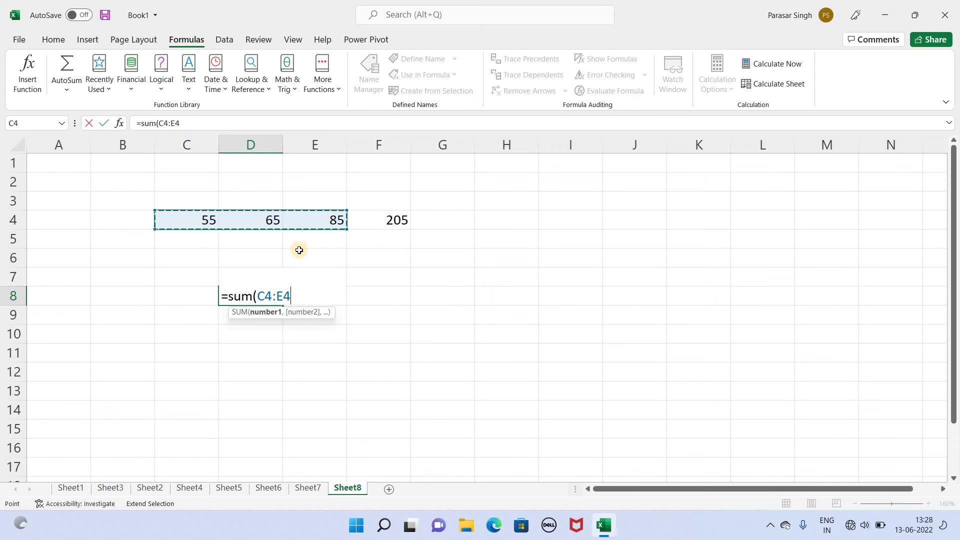
{"action": "double_click", "coordinate": [278, 295]}
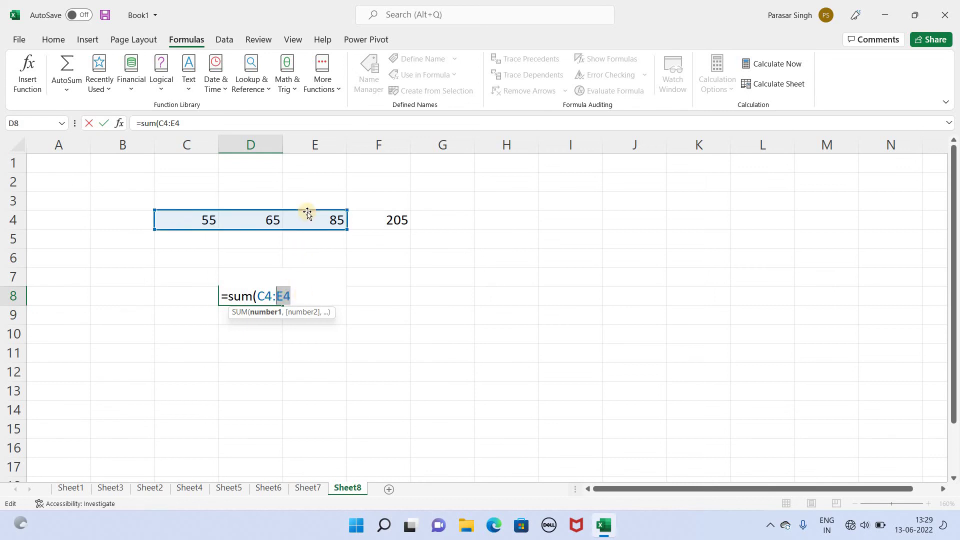
{"action": "key", "text": "BackSpace"}
{"action": "type", "text": "+"}
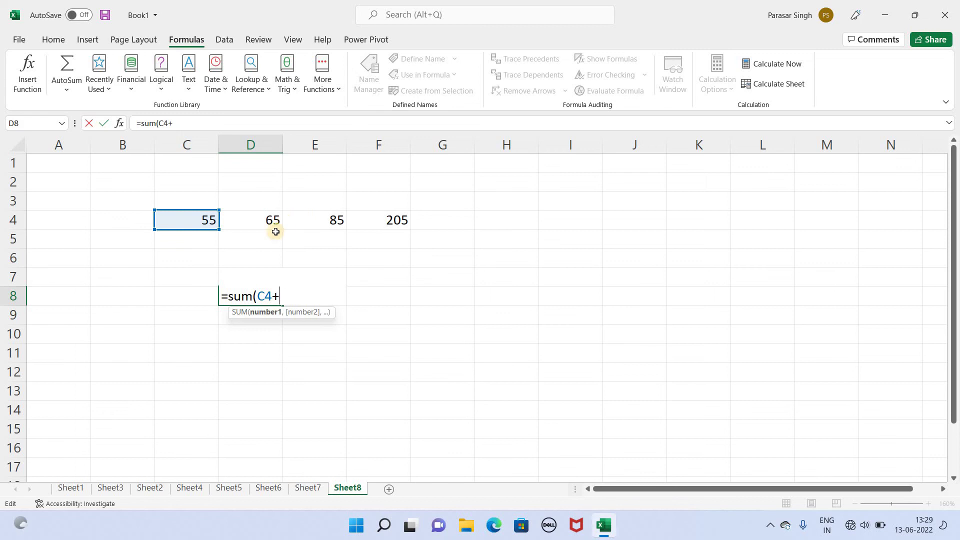
{"action": "left_click", "coordinate": [250, 220]}
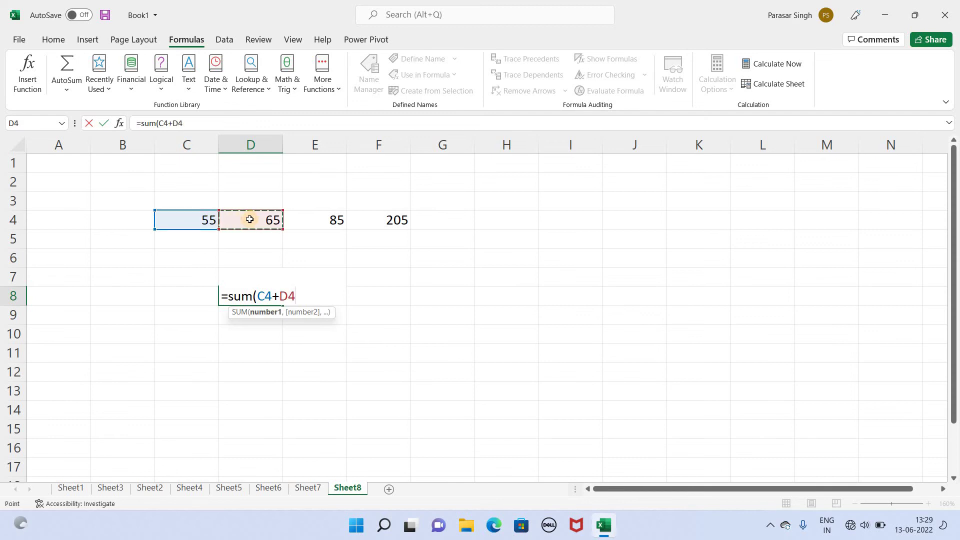
{"action": "type", "text": ")"}
{"action": "key", "text": "Return"}
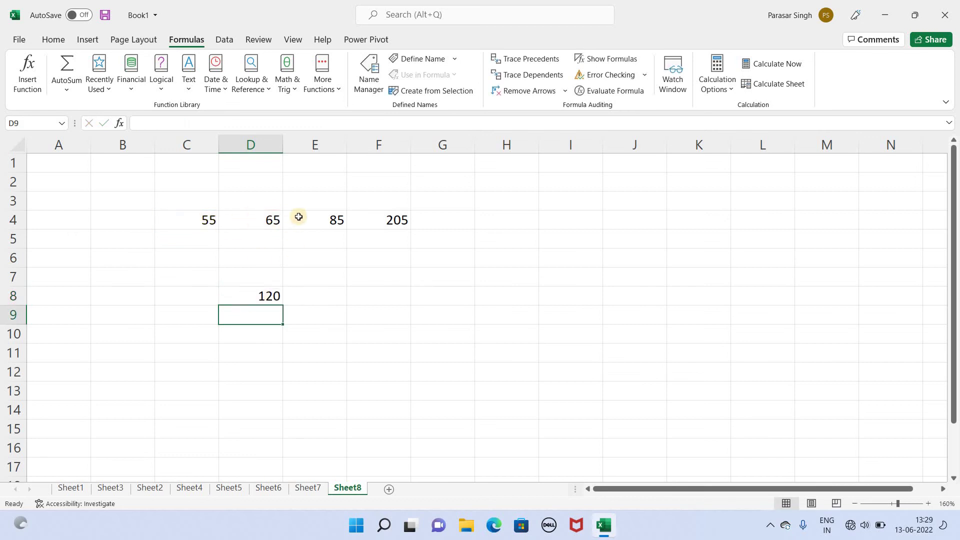
Enter the range formula =sum(C4:E4) in F8, giving 205
{"action": "left_click", "coordinate": [370, 301]}
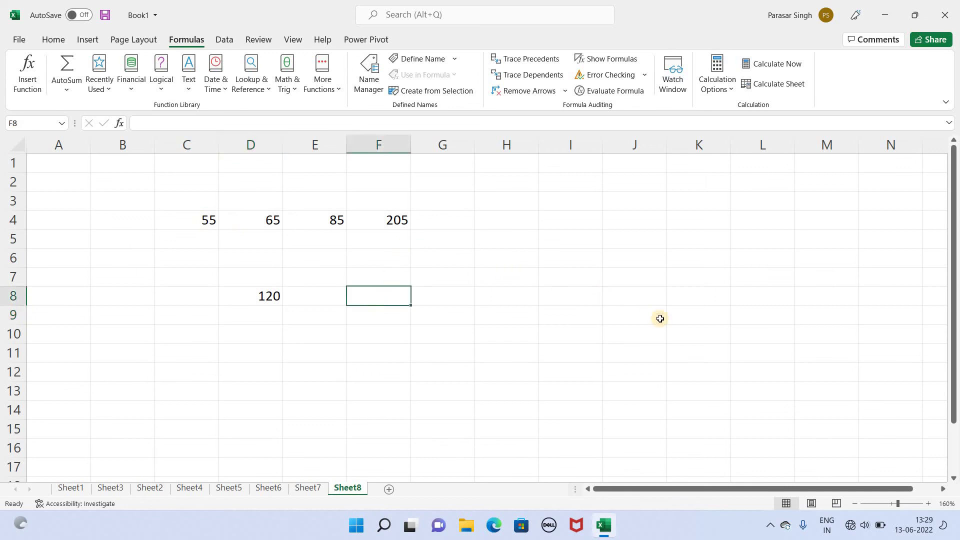
{"action": "type", "text": "=s"}
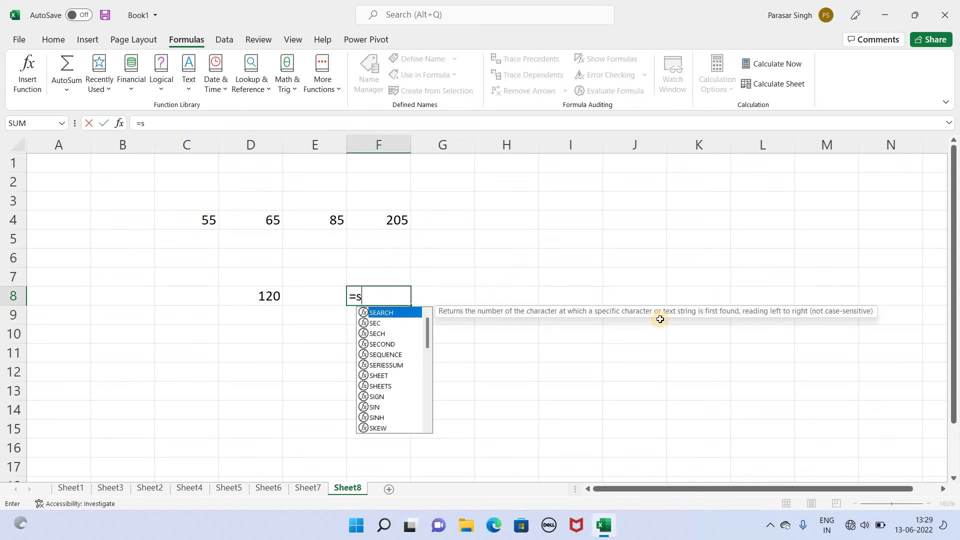
{"action": "type", "text": "um("}
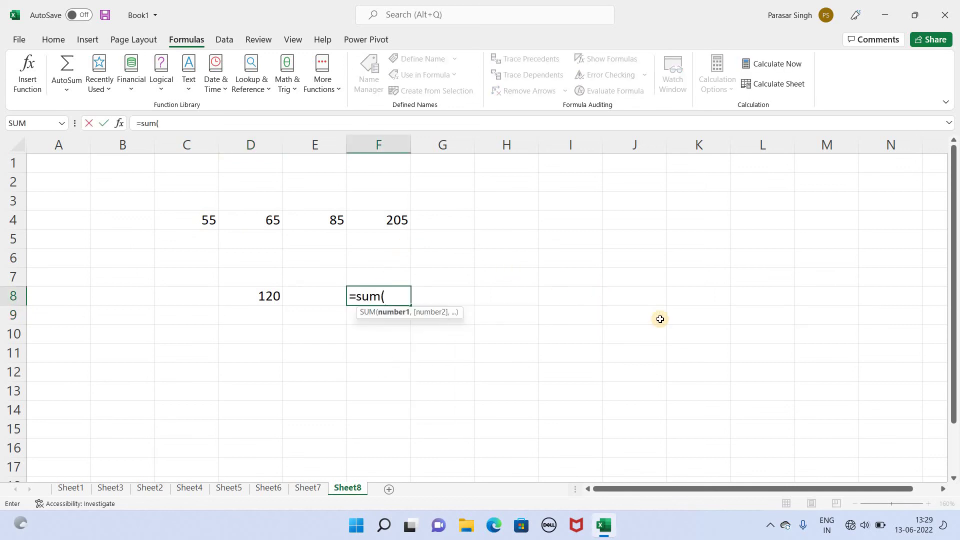
{"action": "left_click", "coordinate": [204, 219]}
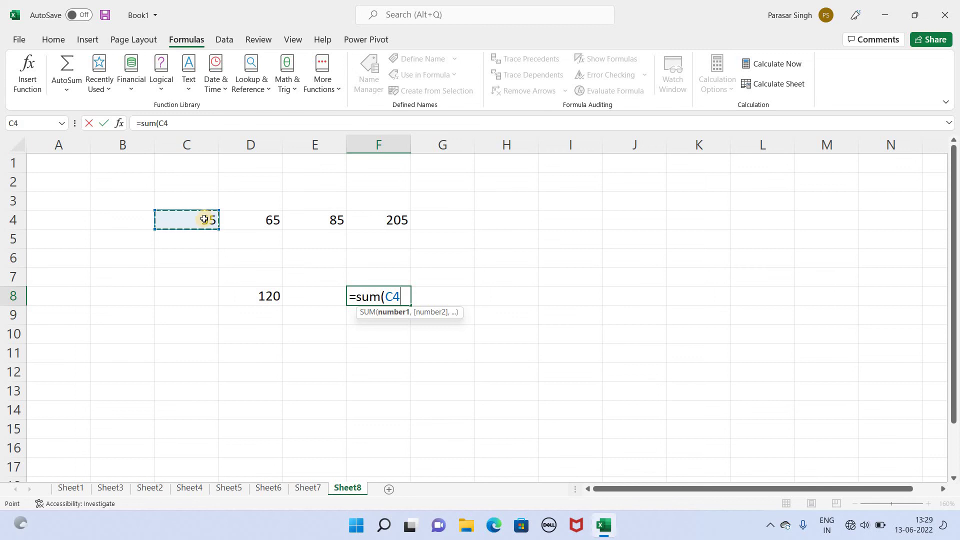
{"action": "key", "text": "F8"}
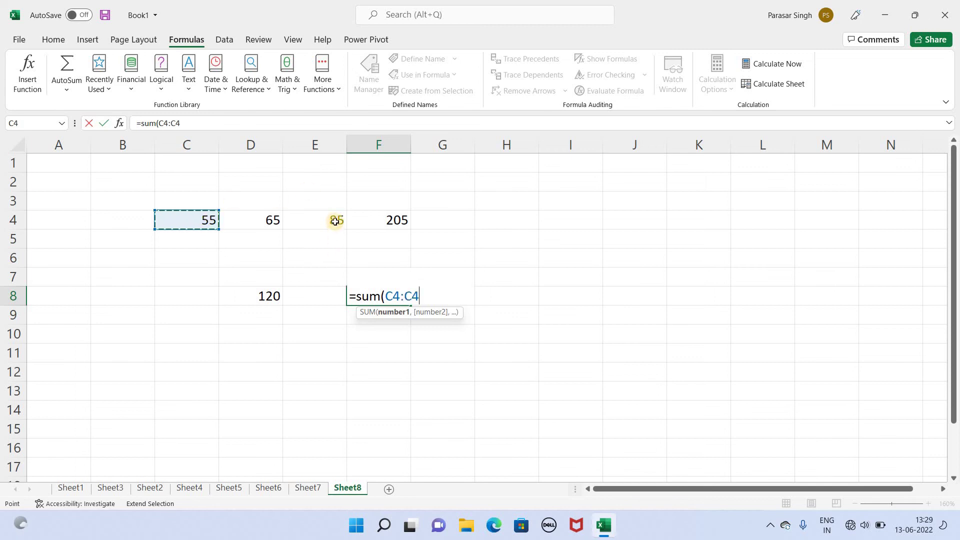
{"action": "left_click", "coordinate": [335, 221]}
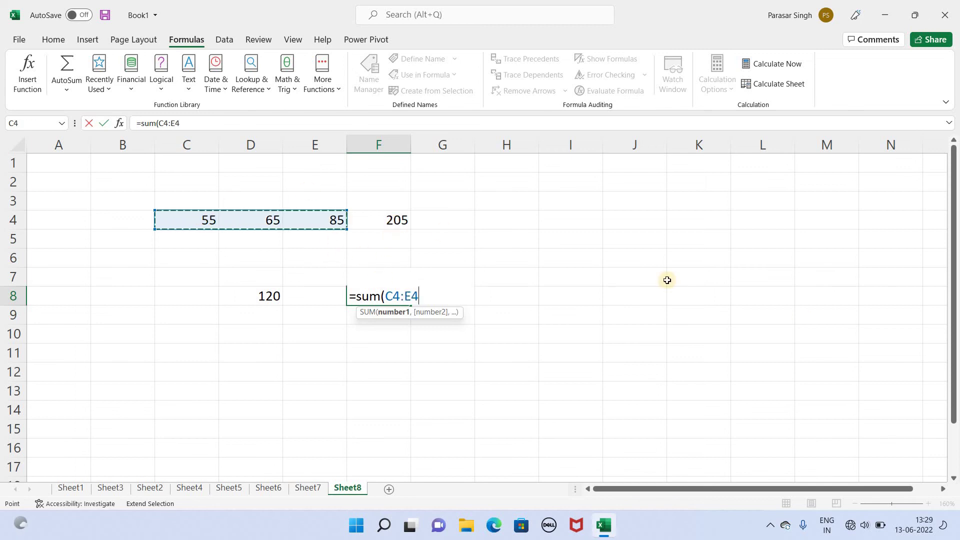
{"action": "type", "text": ")"}
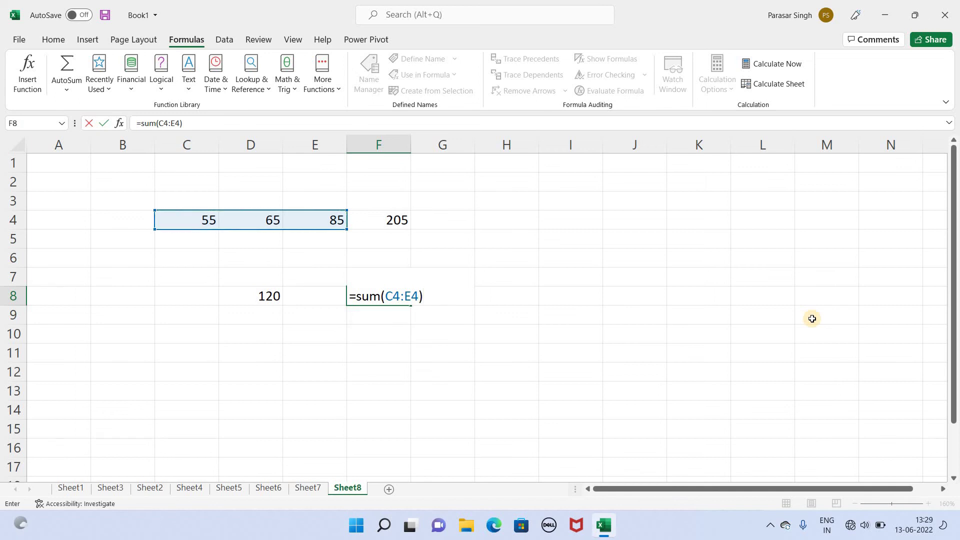
{"action": "key", "text": "Return"}
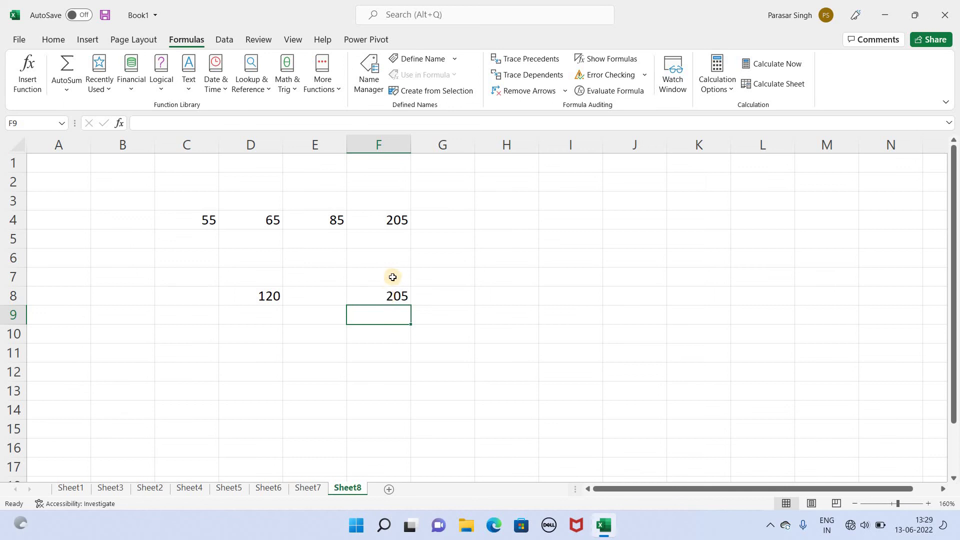
In Insert Function for F9, search 'sum' and select SUM, moving the dialog aside
{"action": "left_click", "coordinate": [40, 85]}
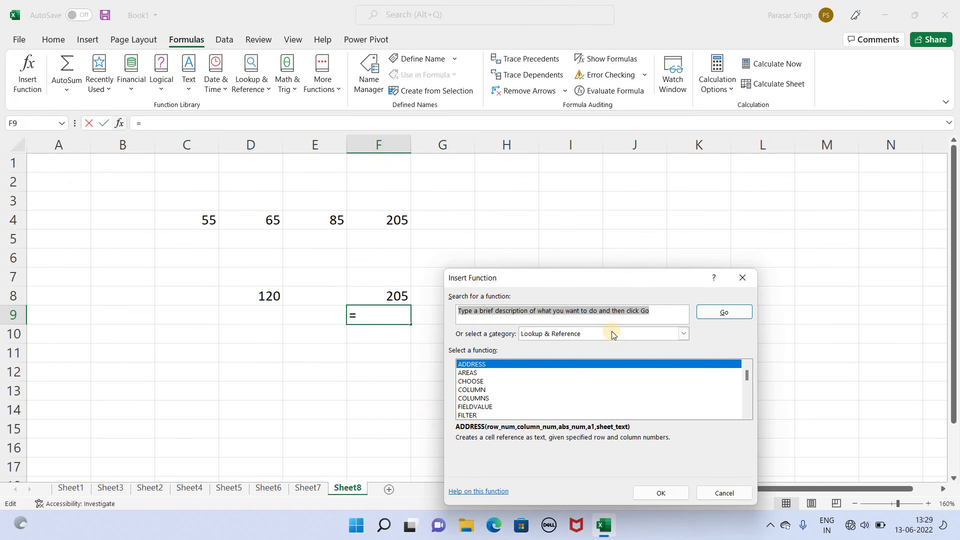
{"action": "left_click_drag", "start_coordinate": [518, 278], "coordinate": [375, 177]}
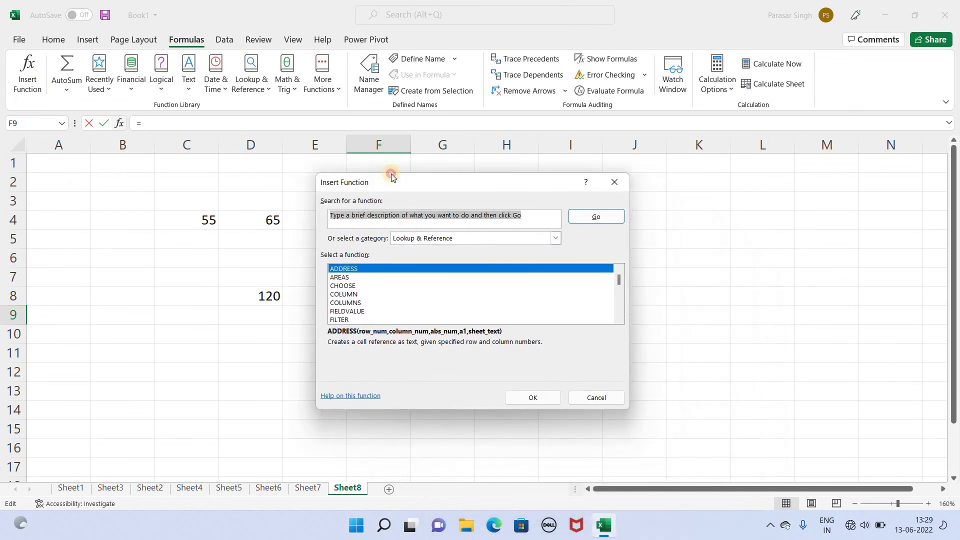
{"action": "left_click", "coordinate": [333, 213]}
{"action": "type", "text": "sum"}
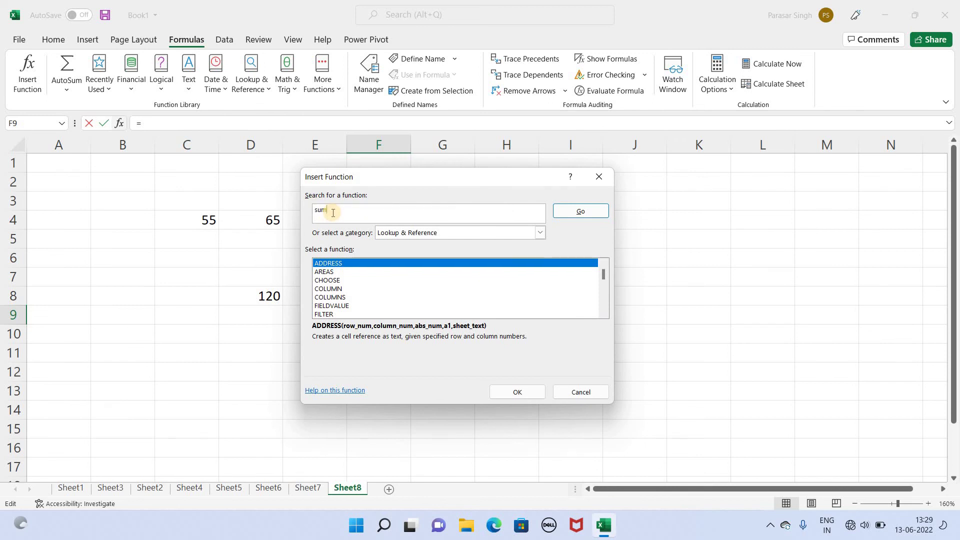
{"action": "scroll", "coordinate": [370, 305], "scroll_direction": "down", "scroll_amount": 3}
{"action": "scroll", "coordinate": [371, 304], "scroll_direction": "down", "scroll_amount": 4}
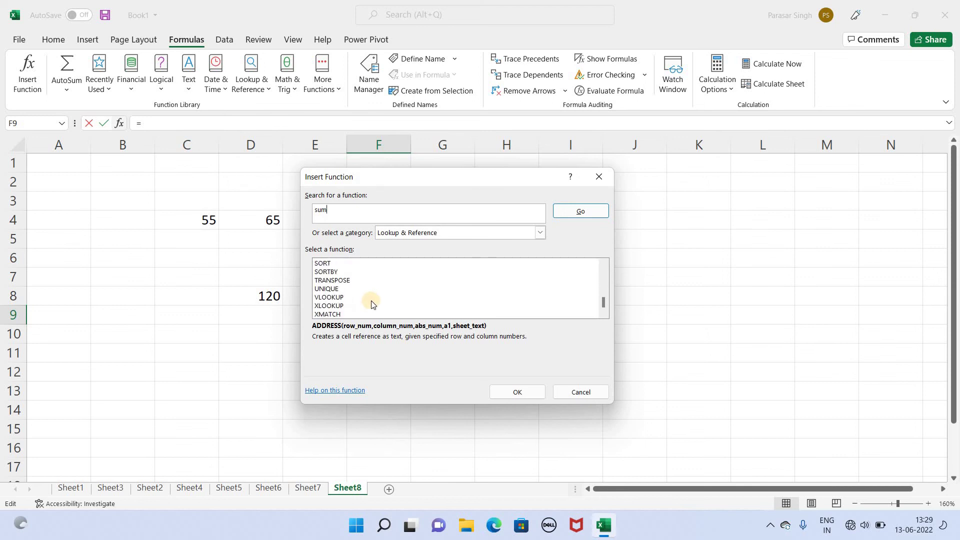
{"action": "scroll", "coordinate": [372, 304], "scroll_direction": "up", "scroll_amount": 3}
{"action": "scroll", "coordinate": [372, 303], "scroll_direction": "up", "scroll_amount": 2}
{"action": "scroll", "coordinate": [372, 303], "scroll_direction": "up", "scroll_amount": 2}
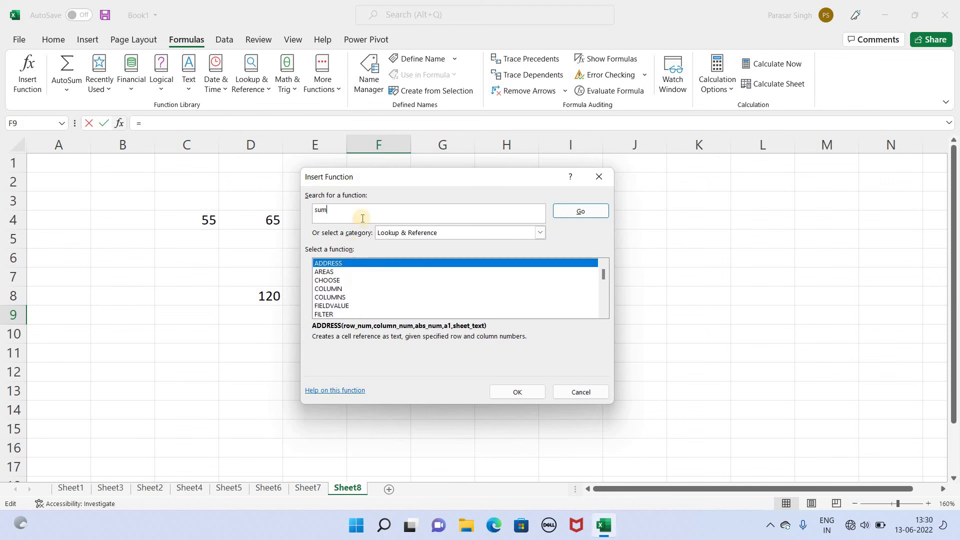
{"action": "left_click", "coordinate": [596, 214]}
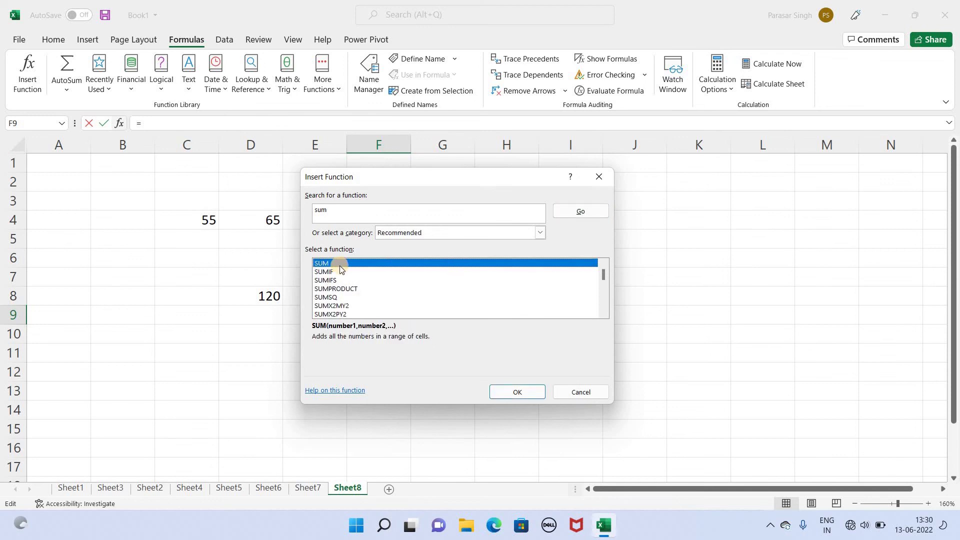
{"action": "left_click", "coordinate": [339, 234]}
{"action": "left_click_drag", "start_coordinate": [406, 173], "coordinate": [663, 203]}
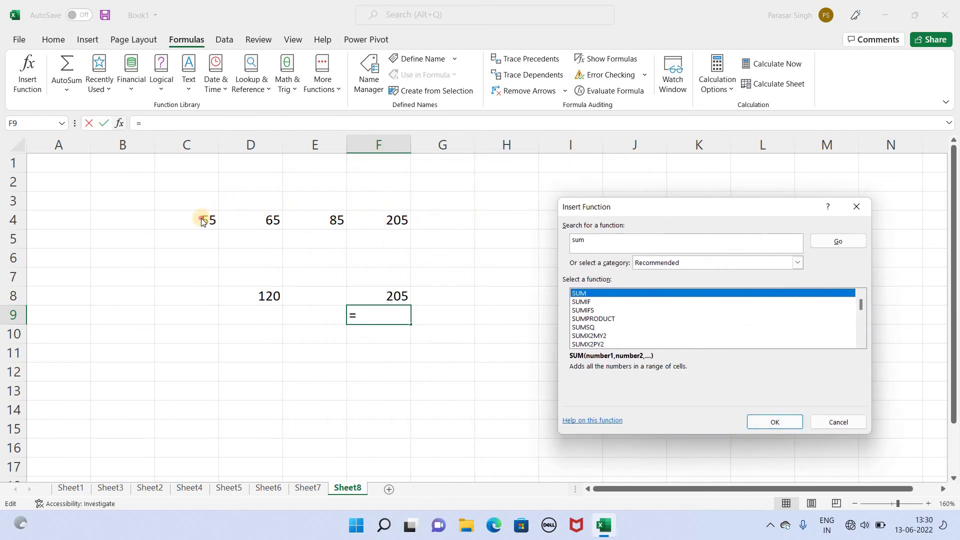
Give SUM the Number1 range C4:F4 so F9 shows 410
{"action": "left_click", "coordinate": [785, 421]}
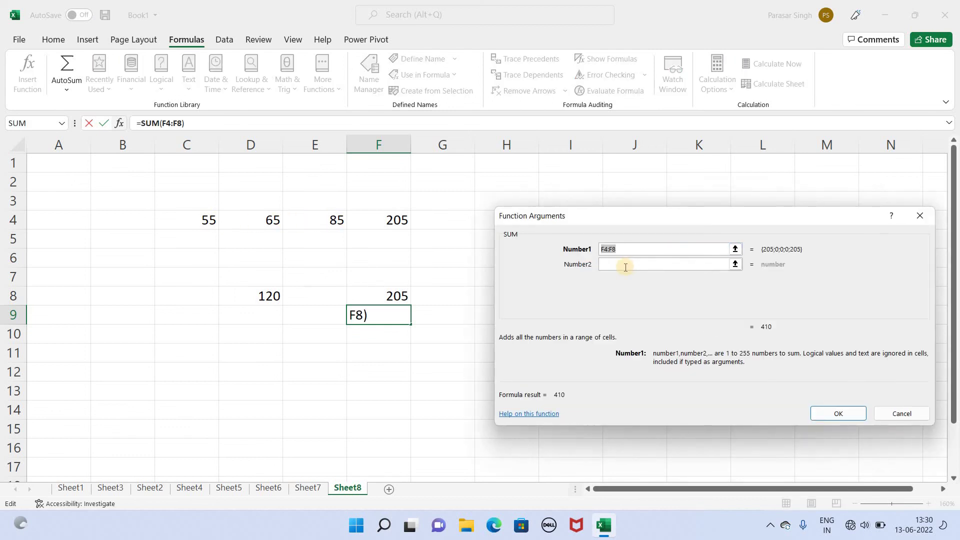
{"action": "left_click_drag", "start_coordinate": [208, 220], "coordinate": [391, 226]}
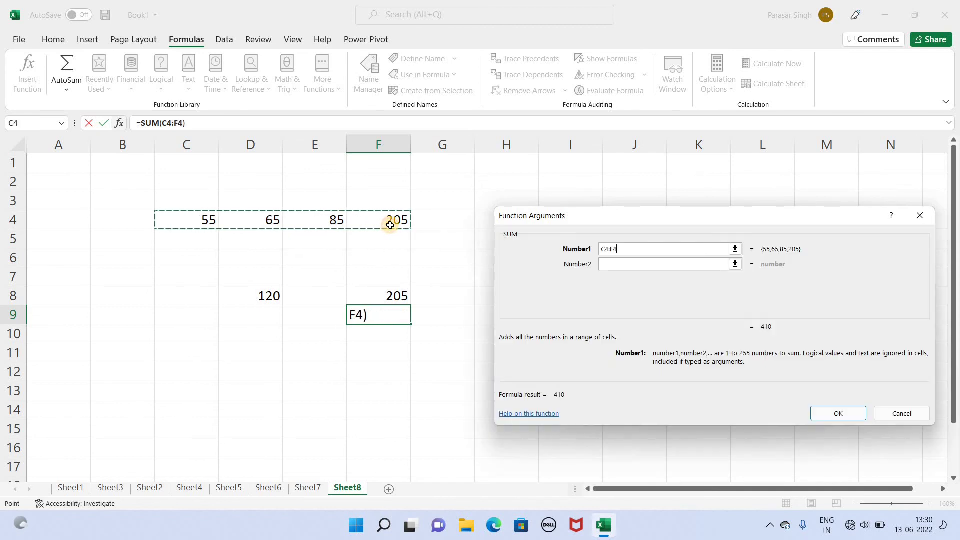
{"action": "left_click", "coordinate": [855, 417]}
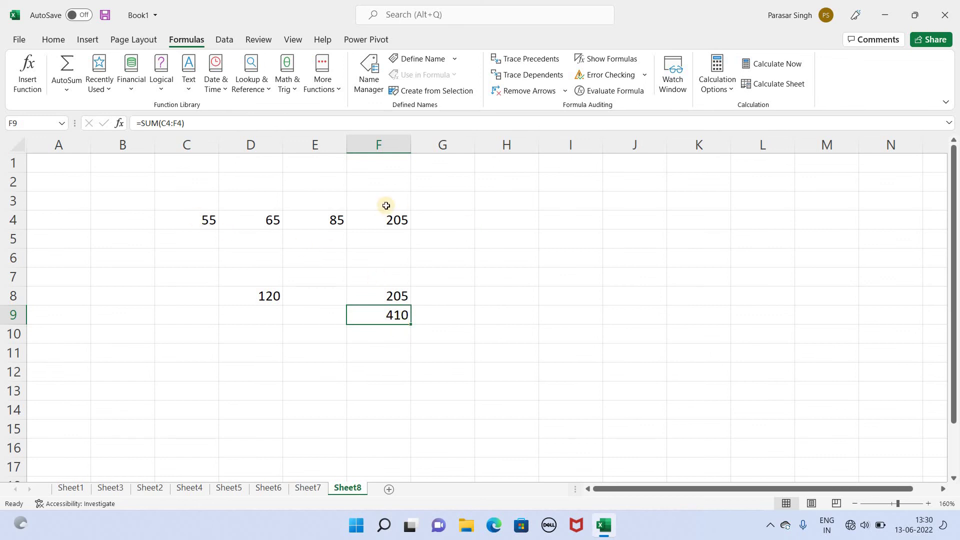
Switch to Sheet1 with the student marks table
{"action": "left_click", "coordinate": [64, 92]}
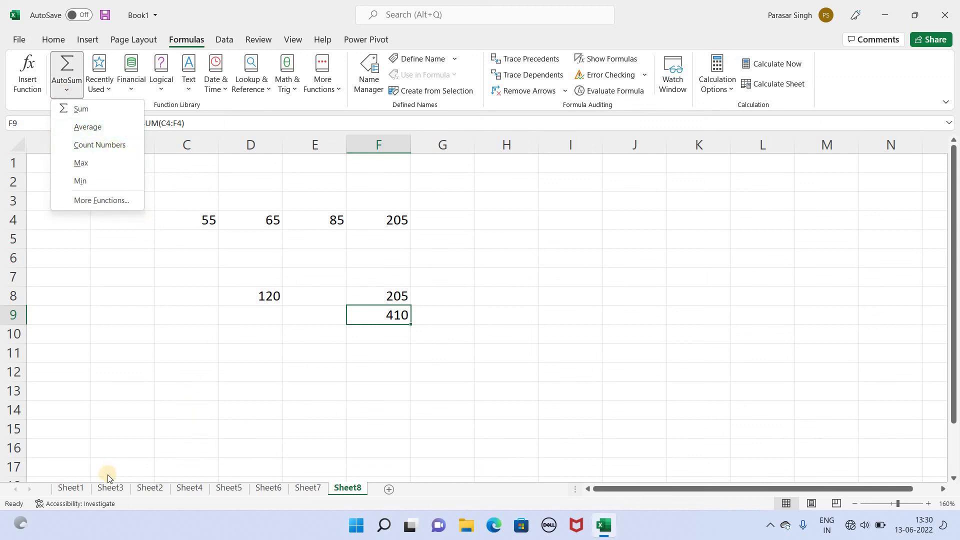
{"action": "left_click", "coordinate": [83, 492]}
{"action": "left_click", "coordinate": [96, 489]}
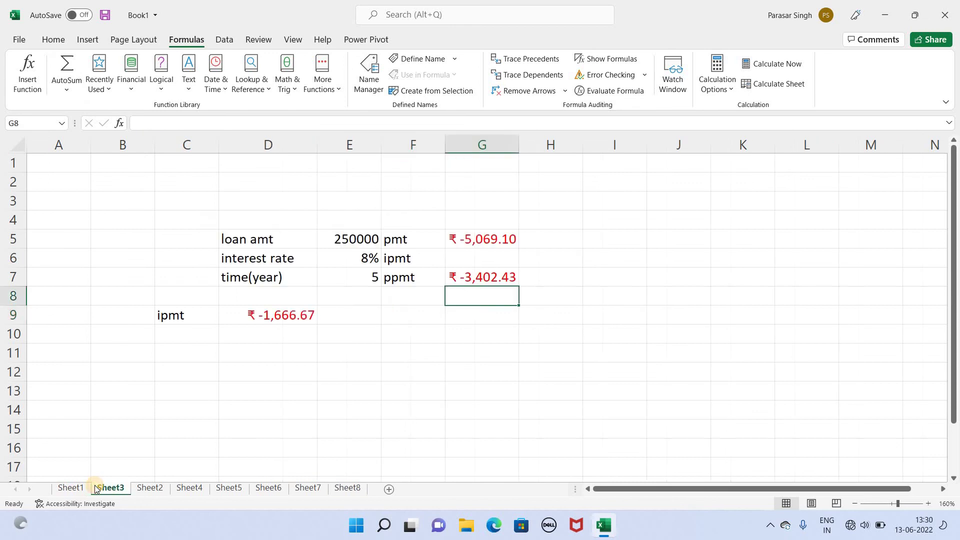
{"action": "left_click", "coordinate": [60, 487]}
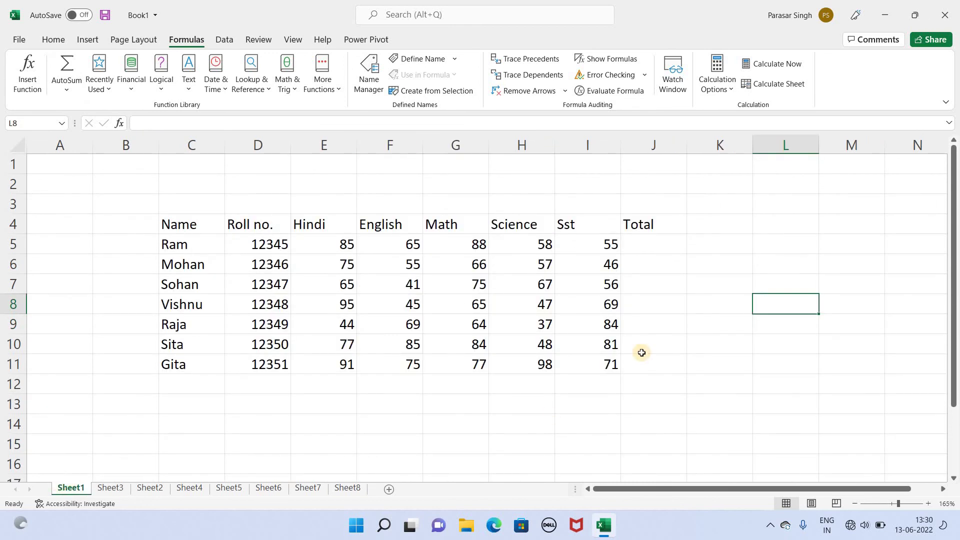
AutoSum Ram's marks E5:I5 into J5 and fill the total down to J11
{"action": "left_click", "coordinate": [646, 243]}
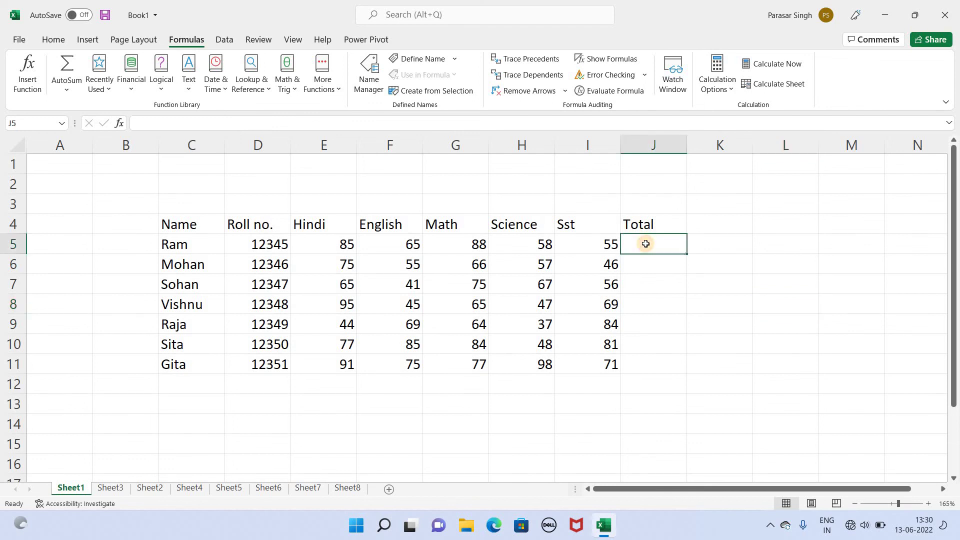
{"action": "left_click_drag", "start_coordinate": [344, 243], "coordinate": [594, 246]}
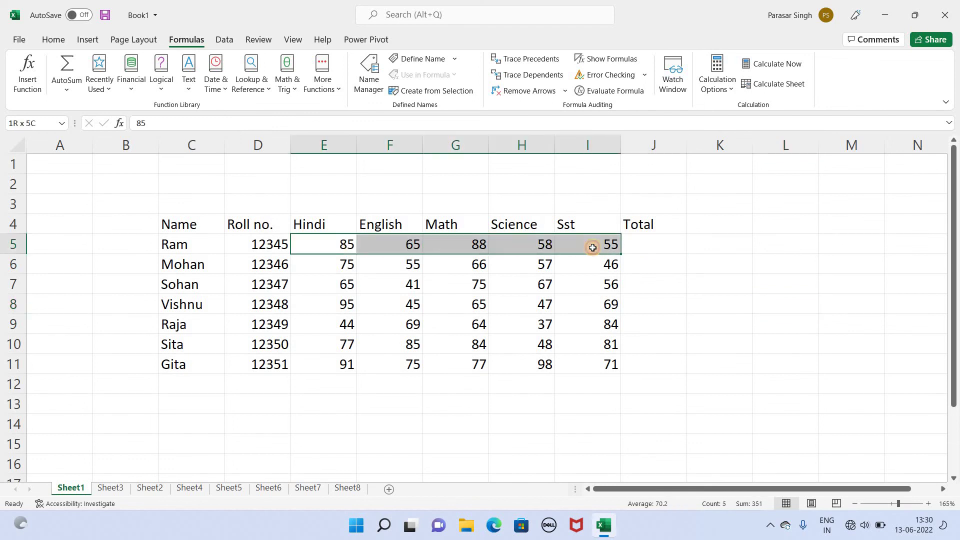
{"action": "left_click", "coordinate": [65, 62]}
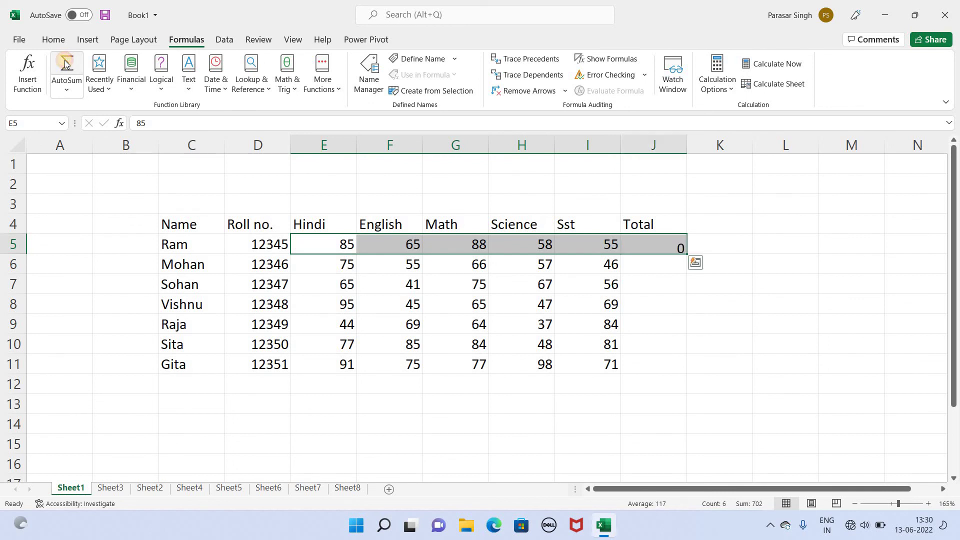
{"action": "left_click", "coordinate": [673, 244]}
{"action": "left_click_drag", "start_coordinate": [686, 254], "coordinate": [677, 374]}
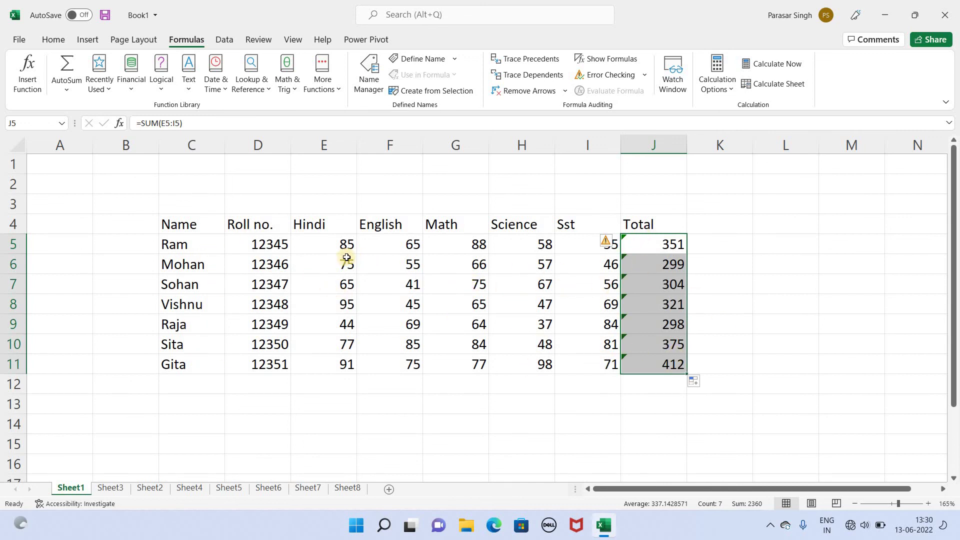
{"action": "left_click", "coordinate": [698, 222]}
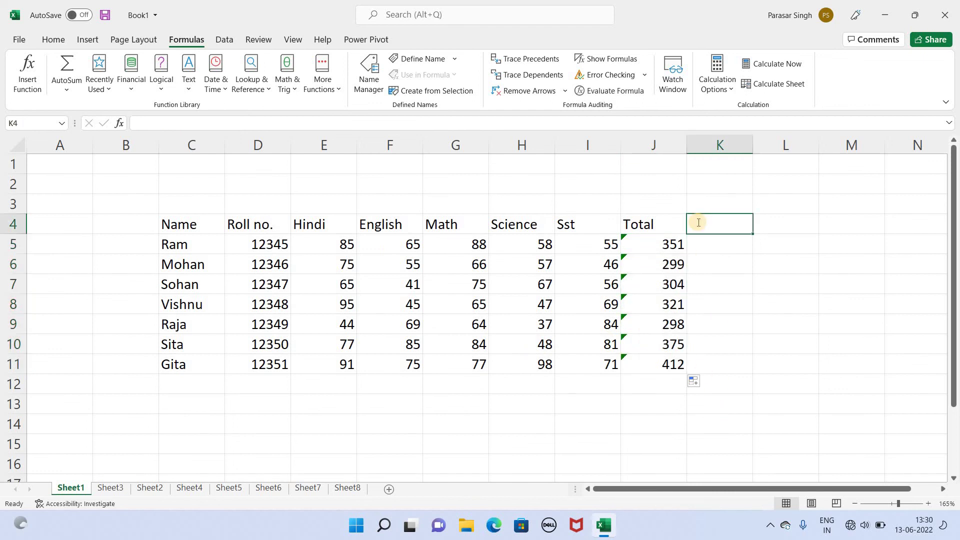
Add an 'avg' heading in K4 and check Ram's total formula in J5
{"action": "type", "text": "avg"}
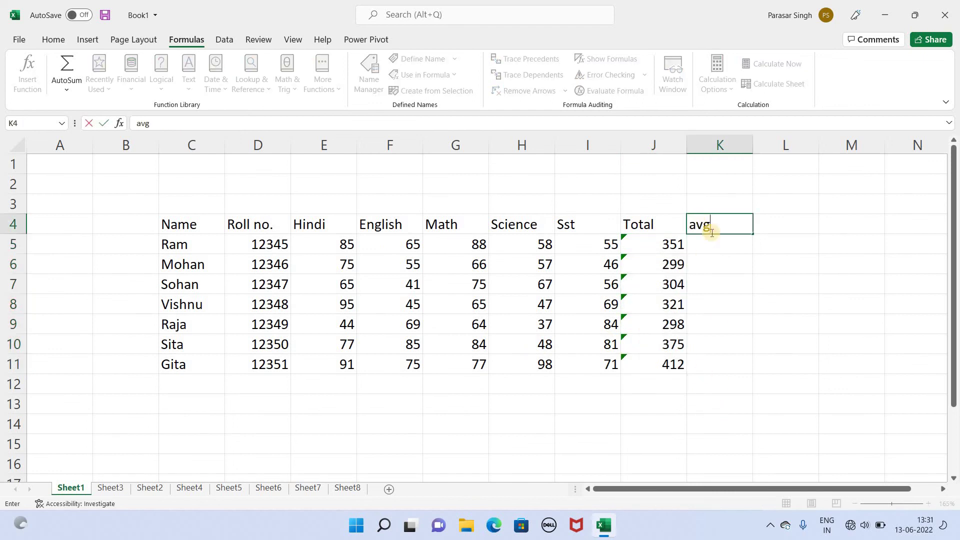
{"action": "left_click", "coordinate": [711, 241]}
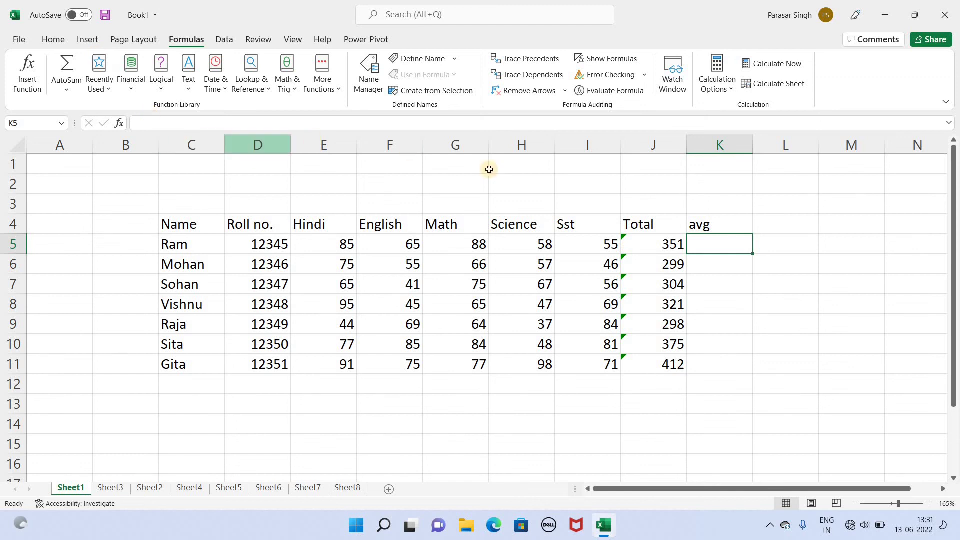
{"action": "left_click", "coordinate": [666, 246]}
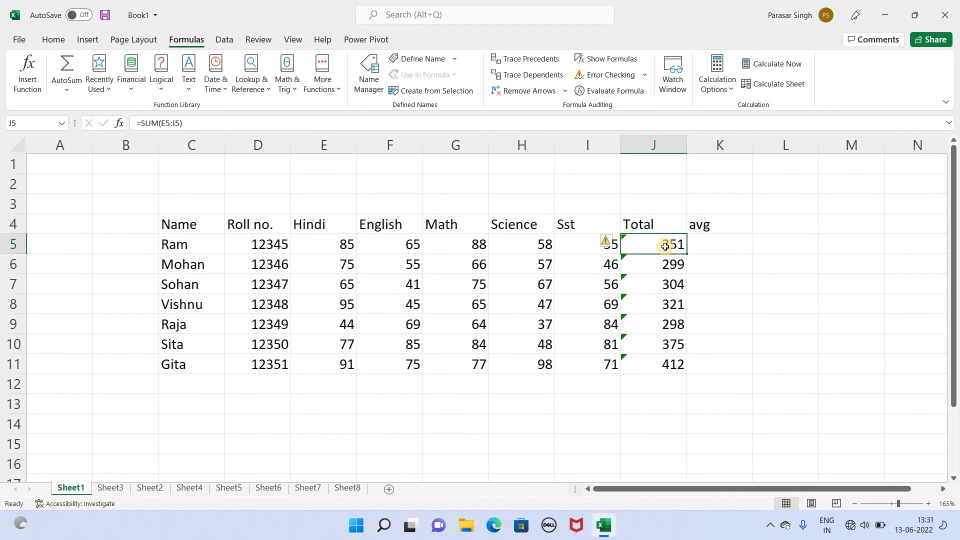
{"action": "left_click", "coordinate": [701, 247]}
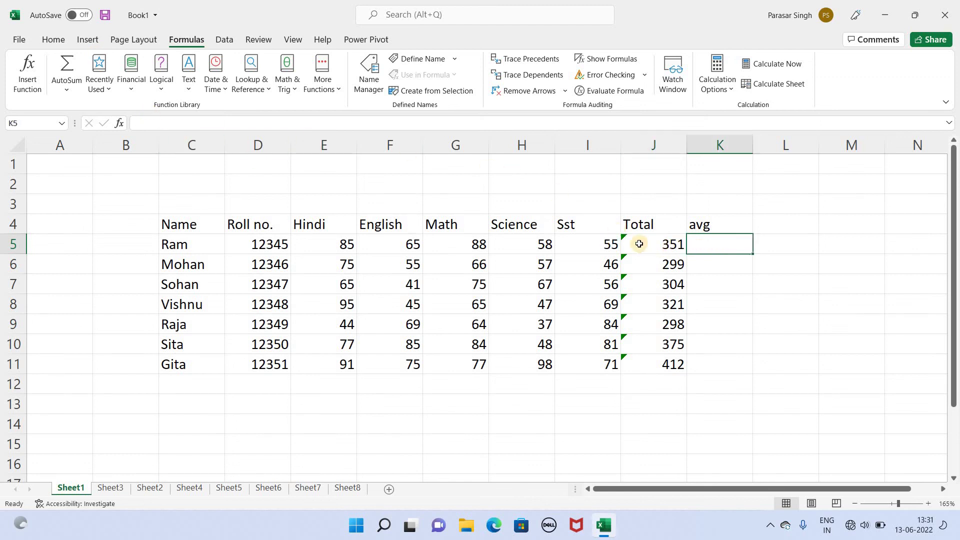
Start an AVERAGE formula in K5, then delete it so K5 stays empty
{"action": "left_click", "coordinate": [67, 89]}
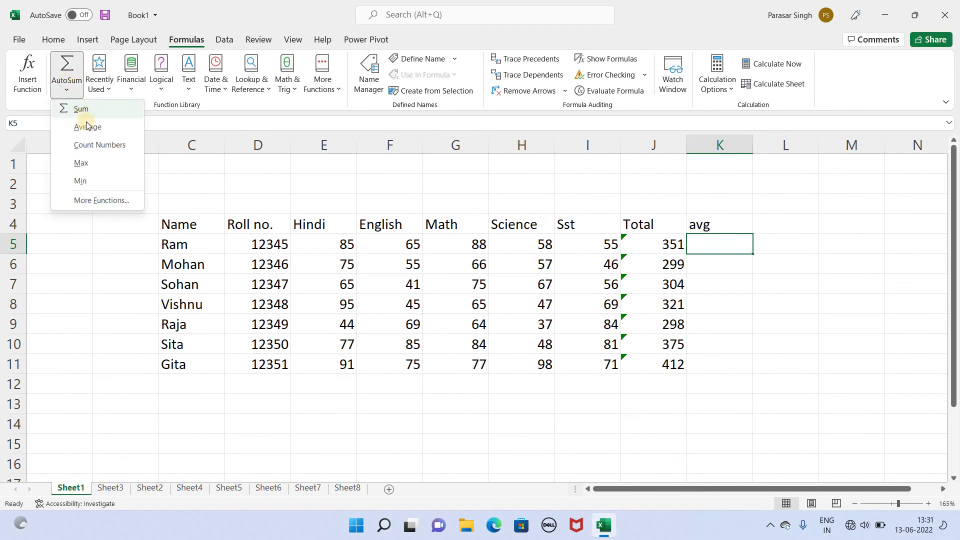
{"action": "left_click", "coordinate": [87, 126]}
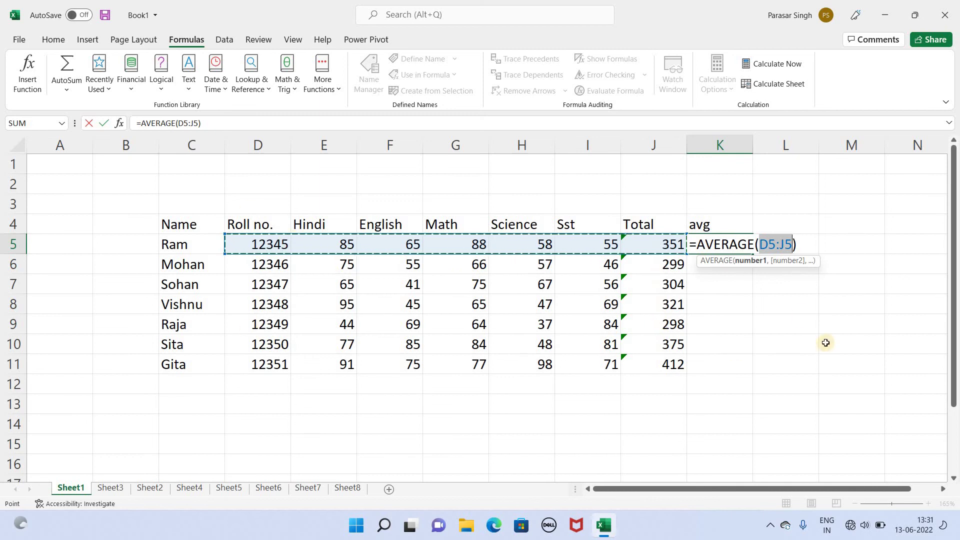
{"action": "left_click", "coordinate": [792, 321]}
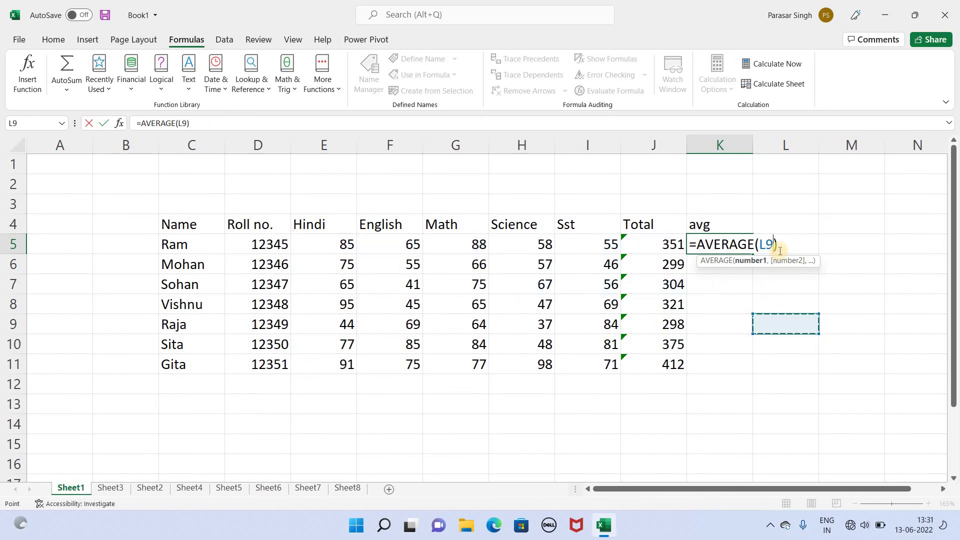
{"action": "key", "text": "BackSpace"}
{"action": "key", "text": "BackSpace"}
{"action": "key", "text": "BackSpace"}
{"action": "key", "text": "BackSpace"}
{"action": "key", "text": "BackSpace"}
{"action": "key", "text": "BackSpace"}
{"action": "key", "text": "BackSpace"}
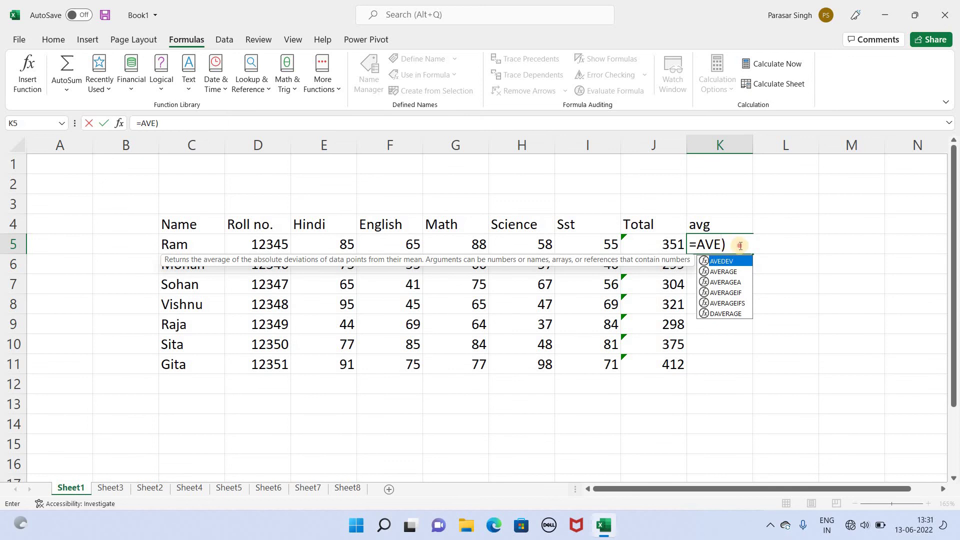
{"action": "key", "text": "BackSpace"}
{"action": "key", "text": "BackSpace"}
{"action": "key", "text": "BackSpace"}
{"action": "key", "text": "BackSpace"}
{"action": "key", "text": "BackSpace"}
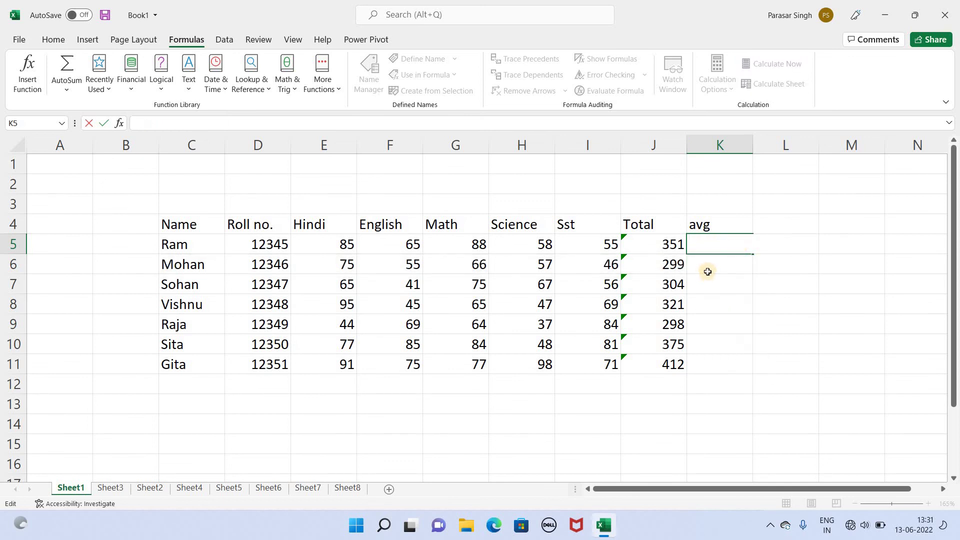
{"action": "left_click", "coordinate": [710, 267]}
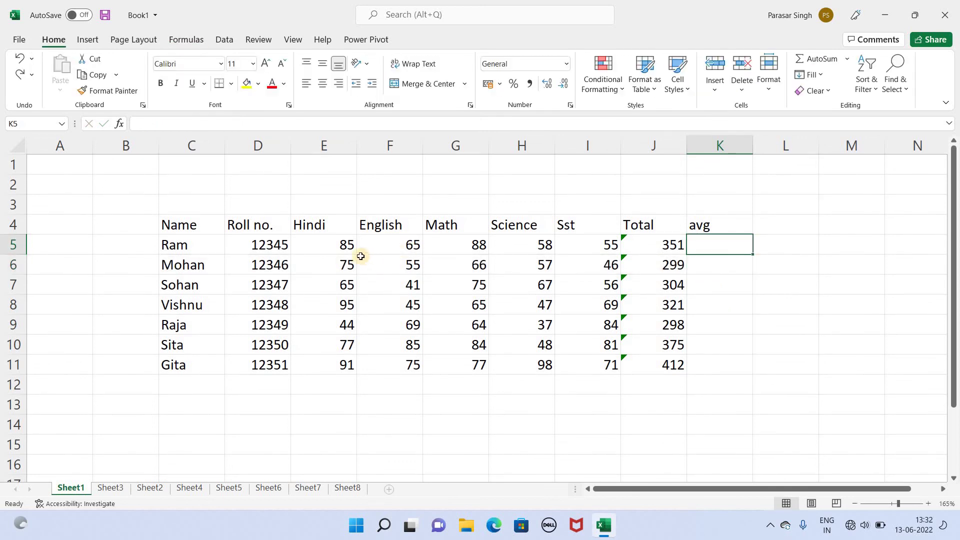
Average Ram's marks E5:I5 into K5 and fill down to K11, 70.2 to 82.4
{"action": "left_click_drag", "start_coordinate": [345, 243], "coordinate": [413, 245]}
{"action": "left_click_drag", "start_coordinate": [480, 262], "coordinate": [596, 247]}
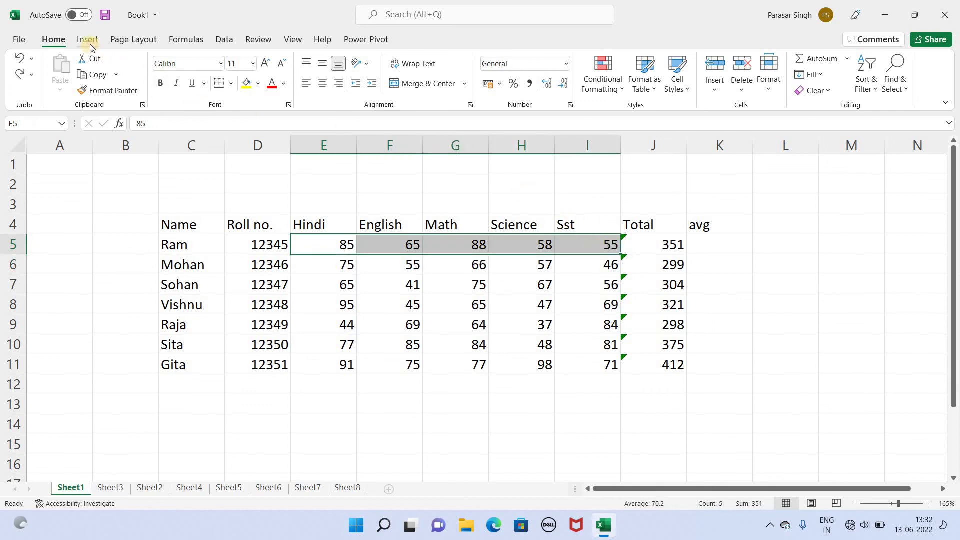
{"action": "left_click", "coordinate": [198, 40]}
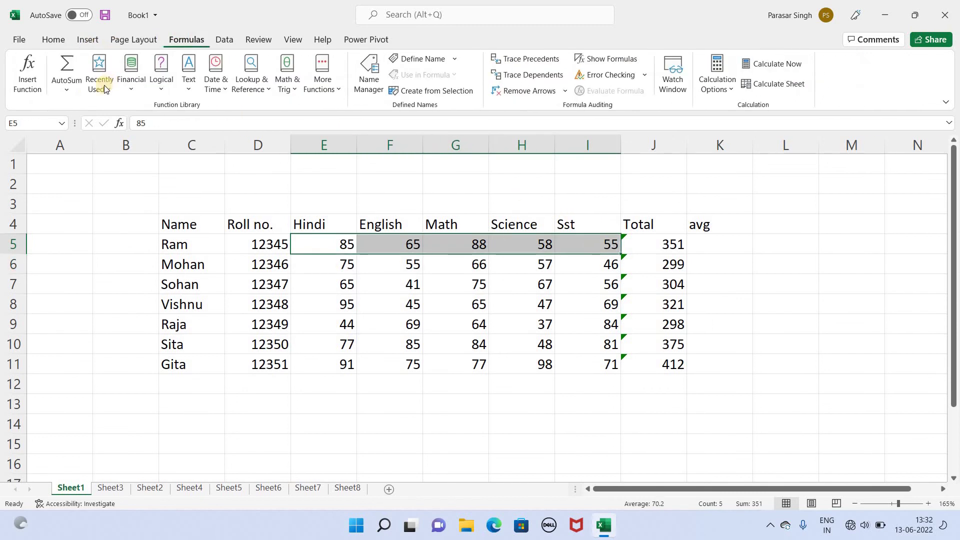
{"action": "left_click", "coordinate": [68, 90]}
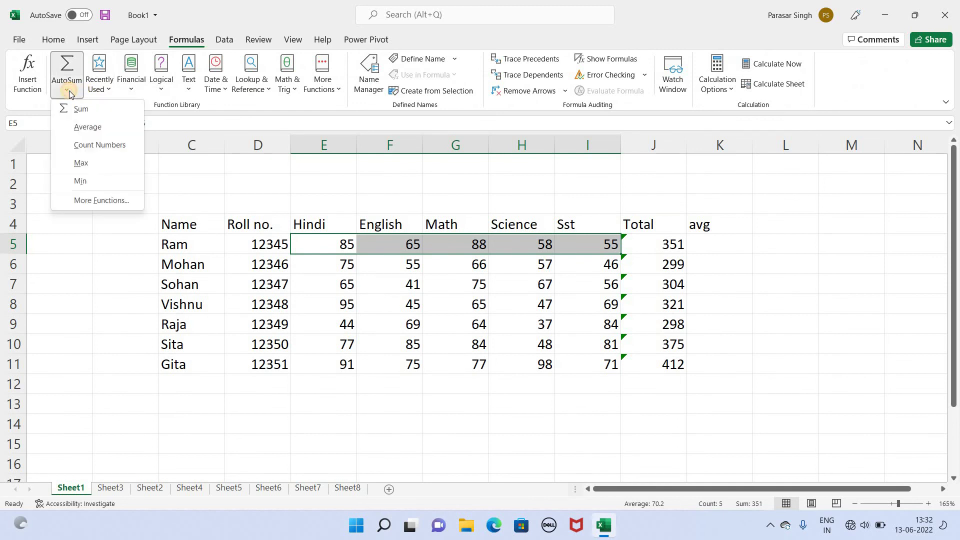
{"action": "left_click", "coordinate": [86, 128]}
{"action": "left_click", "coordinate": [736, 244]}
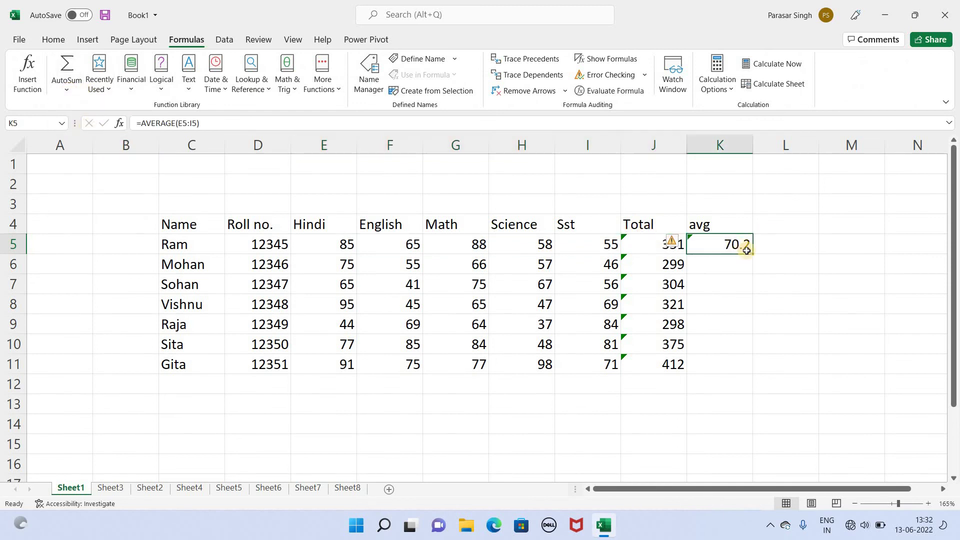
{"action": "left_click_drag", "start_coordinate": [754, 254], "coordinate": [745, 370]}
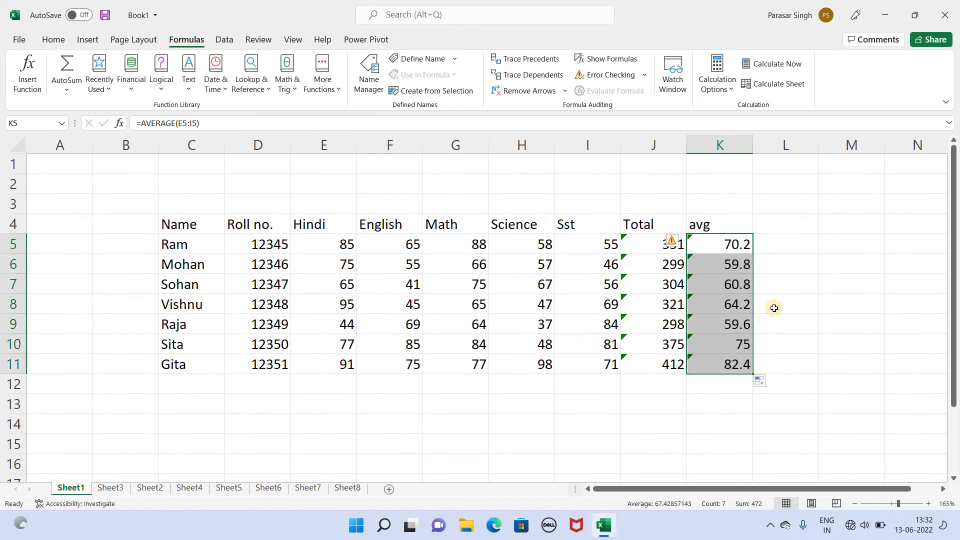
{"action": "left_click", "coordinate": [70, 88]}
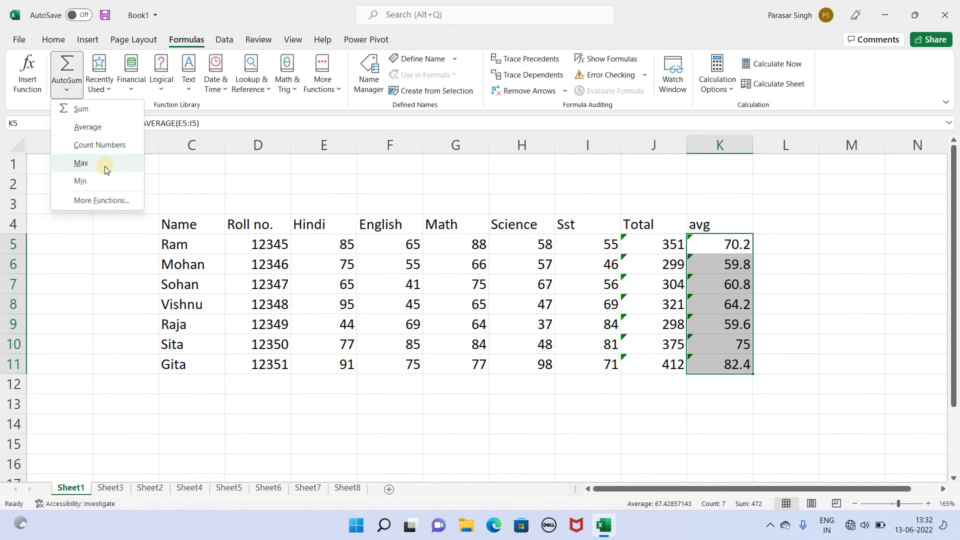
Apply AutoSum Max to the Hindi marks E5:E11, putting 95 in E12
{"action": "left_click", "coordinate": [433, 320]}
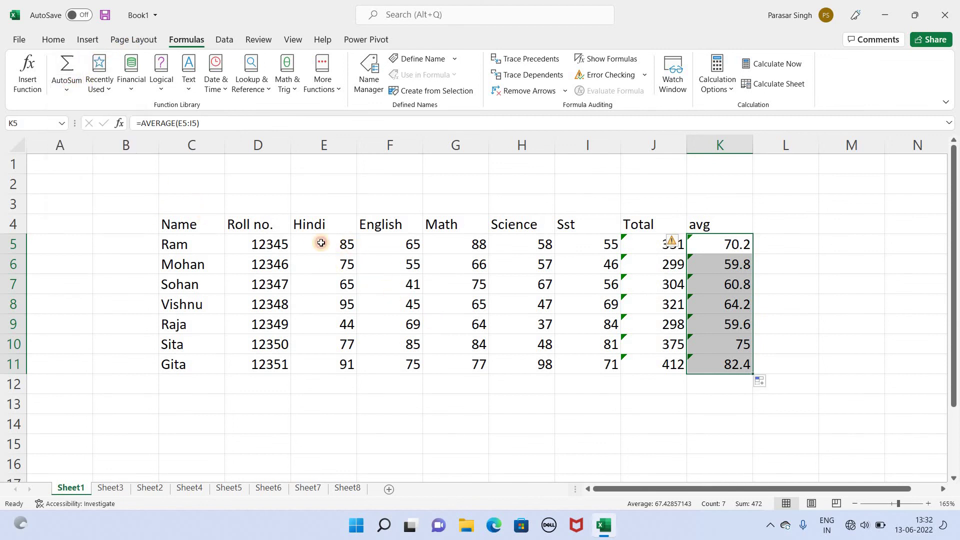
{"action": "left_click_drag", "start_coordinate": [327, 243], "coordinate": [328, 365]}
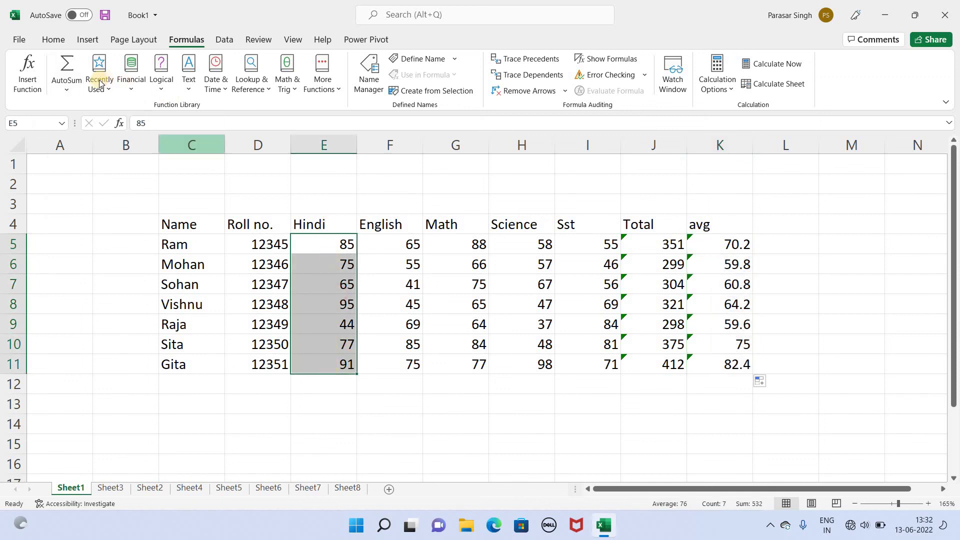
{"action": "left_click", "coordinate": [72, 89]}
{"action": "left_click", "coordinate": [85, 161]}
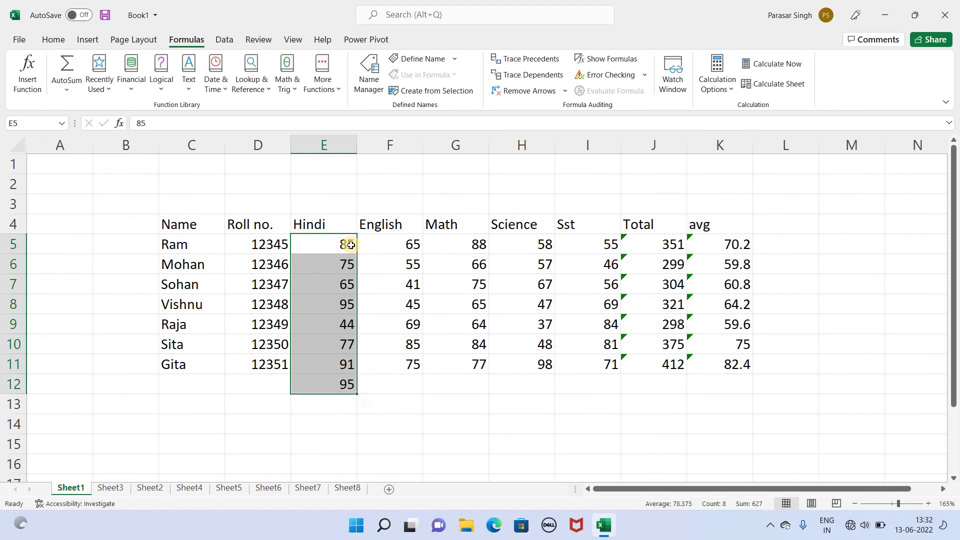
{"action": "left_click_drag", "start_coordinate": [345, 239], "coordinate": [345, 387]}
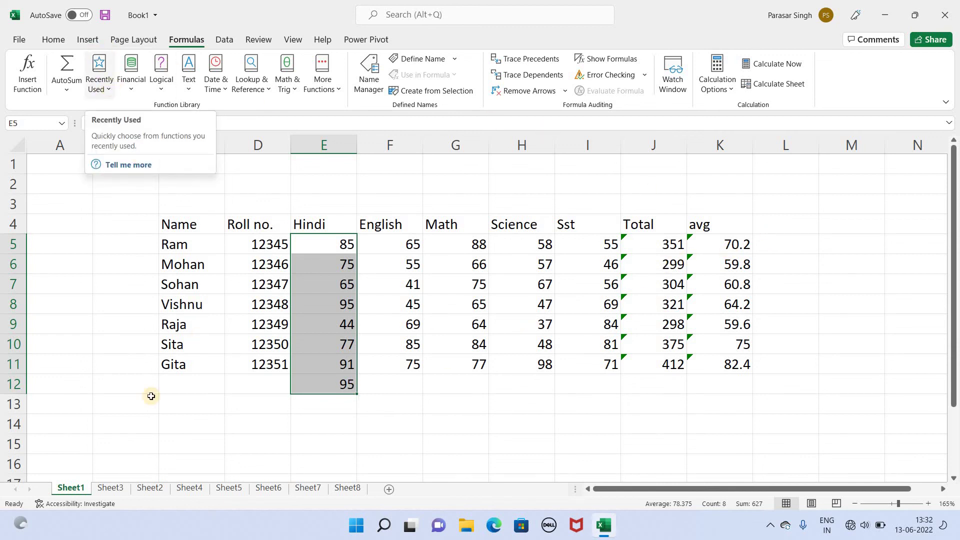
Look through Sheets 2 to 7, return to Sheet1, and show the Recently Used functions
{"action": "left_click", "coordinate": [106, 488]}
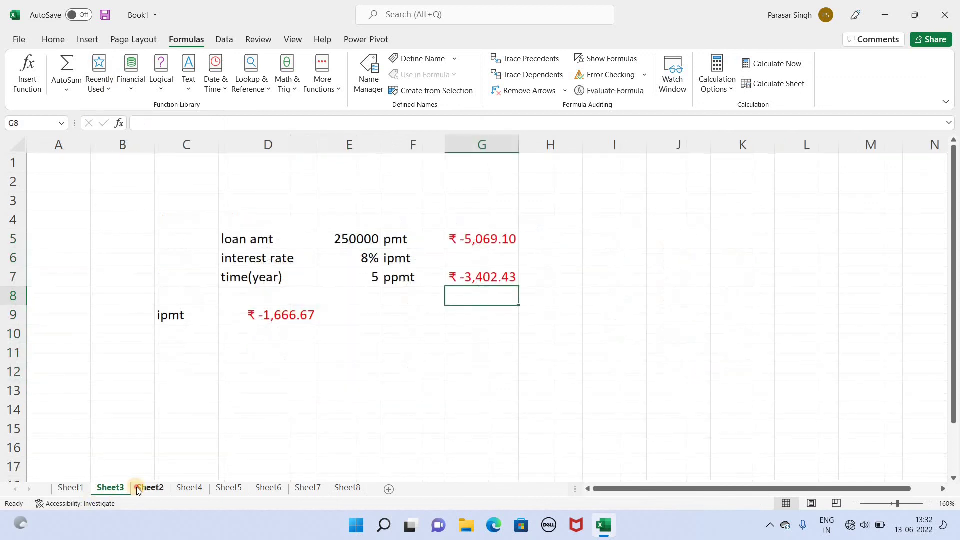
{"action": "left_click", "coordinate": [153, 488]}
{"action": "left_click", "coordinate": [217, 494]}
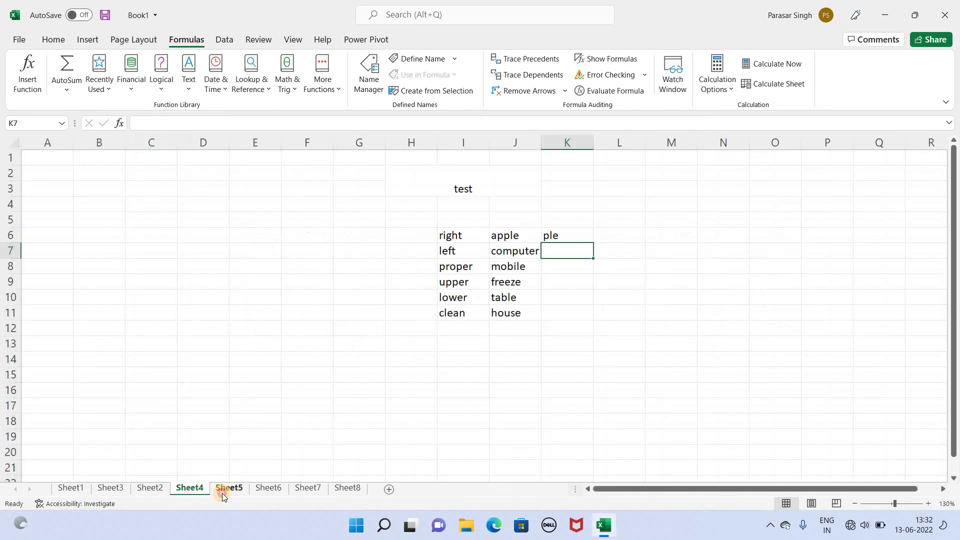
{"action": "left_click", "coordinate": [222, 493]}
{"action": "left_click", "coordinate": [269, 491]}
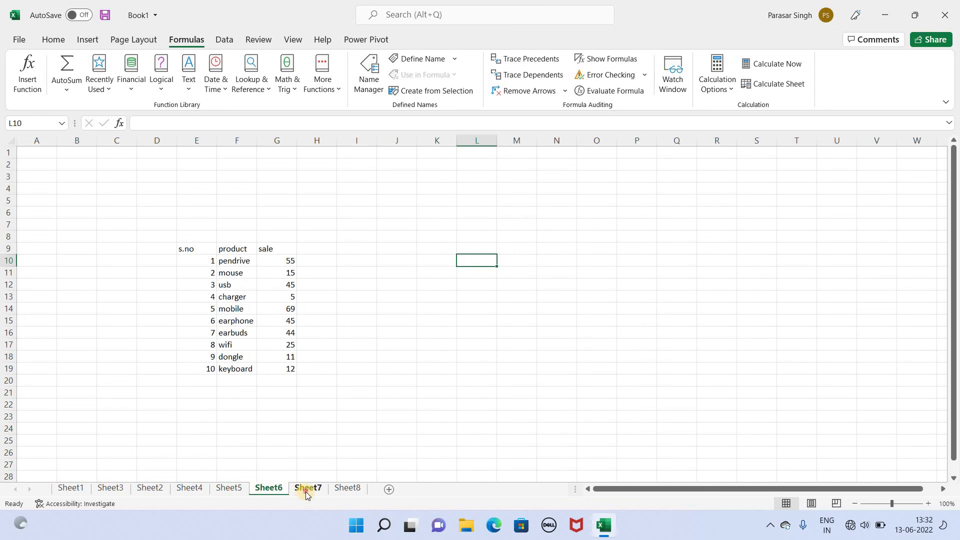
{"action": "left_click", "coordinate": [306, 490]}
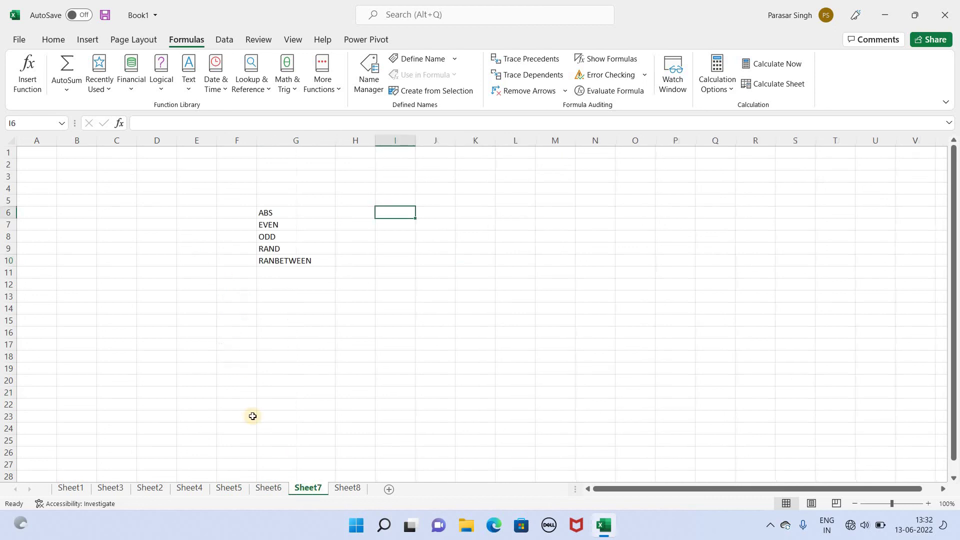
{"action": "left_click", "coordinate": [71, 490]}
{"action": "left_click", "coordinate": [105, 87]}
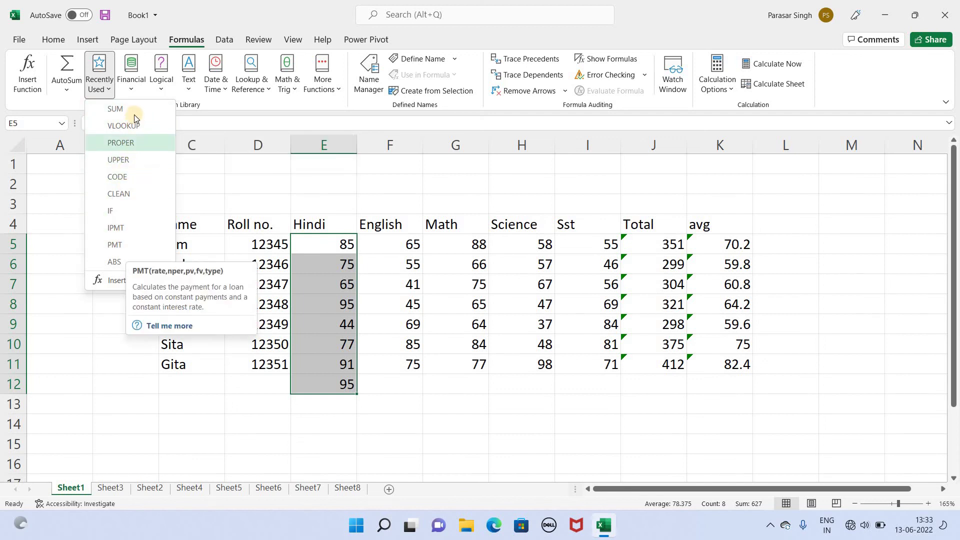
Scroll through the Financial functions list, then bring up Sheet3's loan table
{"action": "left_click", "coordinate": [134, 91]}
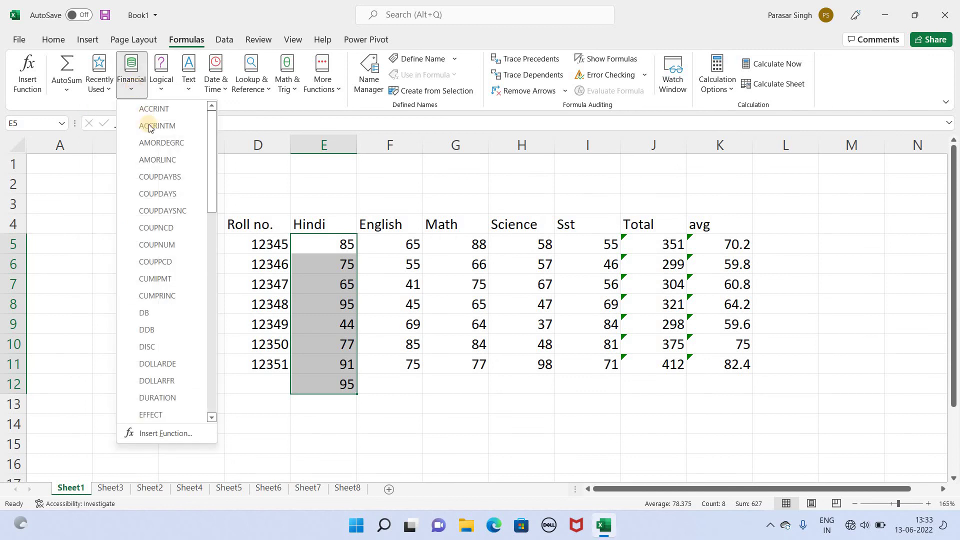
{"action": "scroll", "coordinate": [152, 180], "scroll_direction": "down", "scroll_amount": 1}
{"action": "scroll", "coordinate": [154, 188], "scroll_direction": "down", "scroll_amount": 4}
{"action": "scroll", "coordinate": [153, 200], "scroll_direction": "down", "scroll_amount": 2}
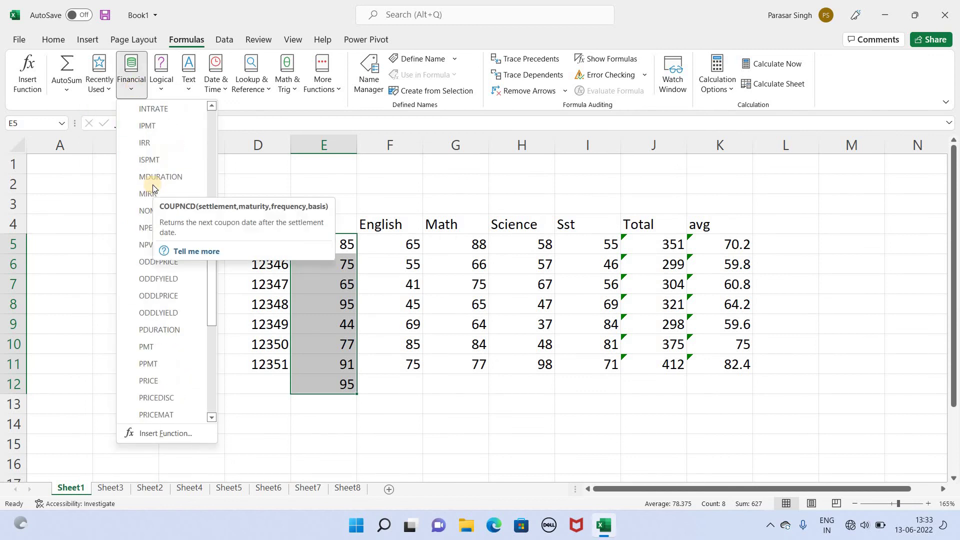
{"action": "scroll", "coordinate": [150, 235], "scroll_direction": "down", "scroll_amount": 2}
{"action": "scroll", "coordinate": [148, 270], "scroll_direction": "down", "scroll_amount": 3}
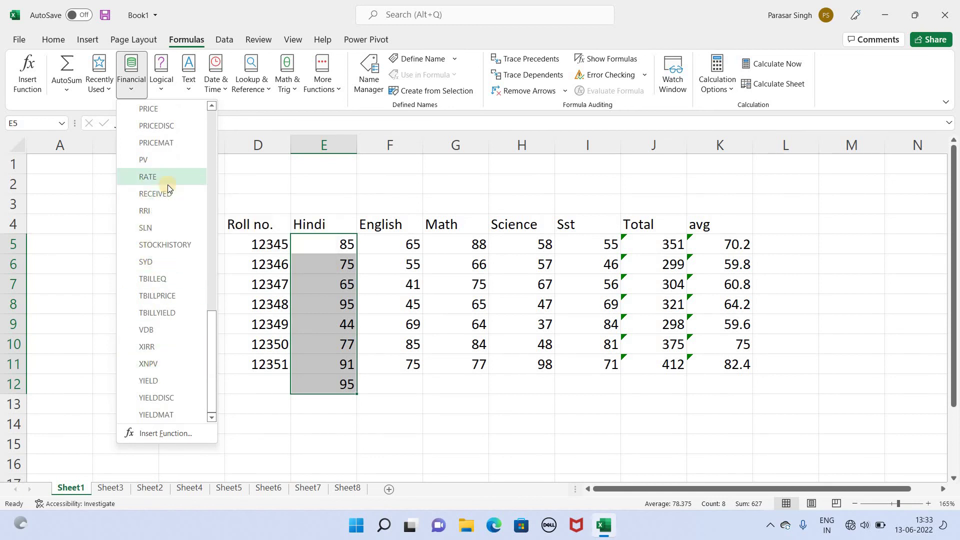
{"action": "left_click", "coordinate": [111, 489]}
{"action": "left_click", "coordinate": [128, 489]}
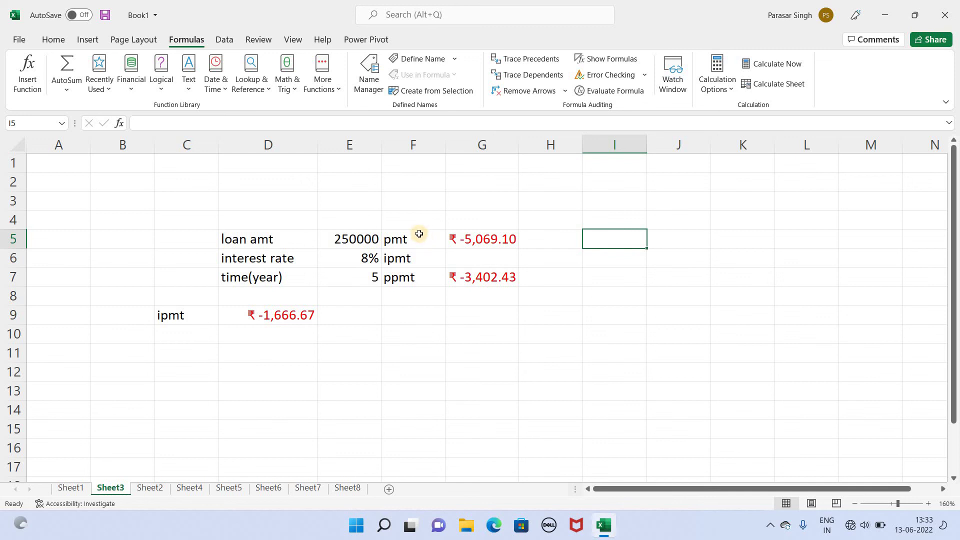
Edit the PMT formula in G5, which now shows #NAME?, then select cell F11
{"action": "double_click", "coordinate": [486, 239]}
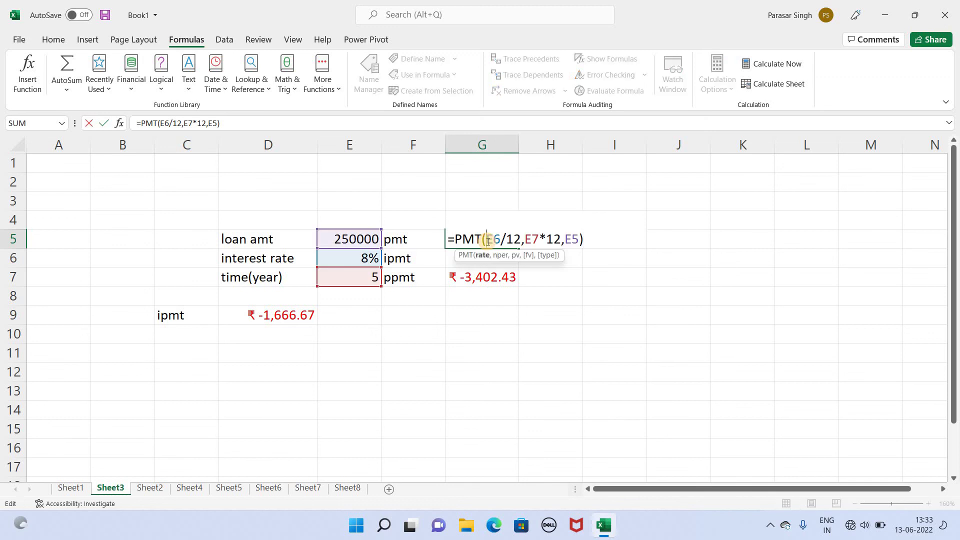
{"action": "left_click_drag", "start_coordinate": [487, 241], "coordinate": [509, 241]}
{"action": "left_click", "coordinate": [509, 240]}
{"action": "left_click", "coordinate": [500, 317]}
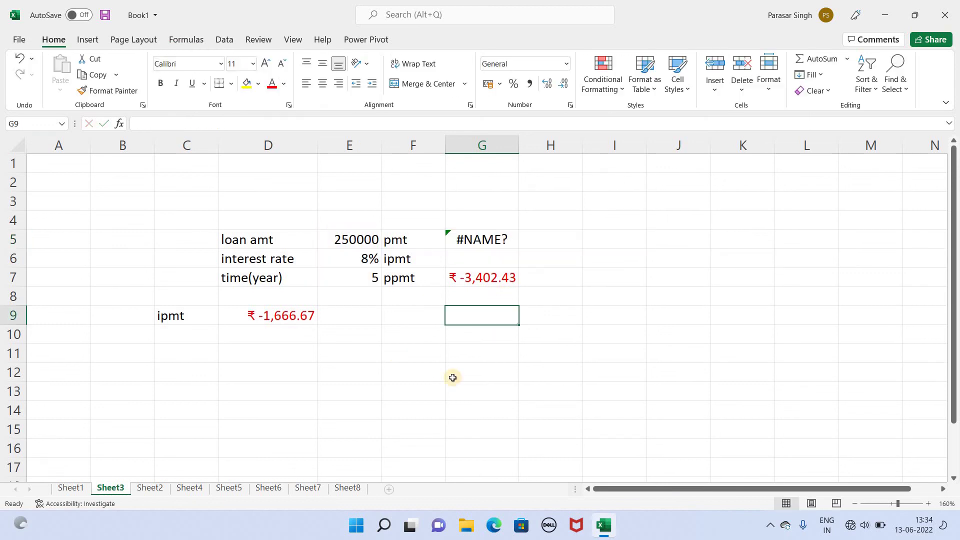
{"action": "left_click", "coordinate": [426, 355]}
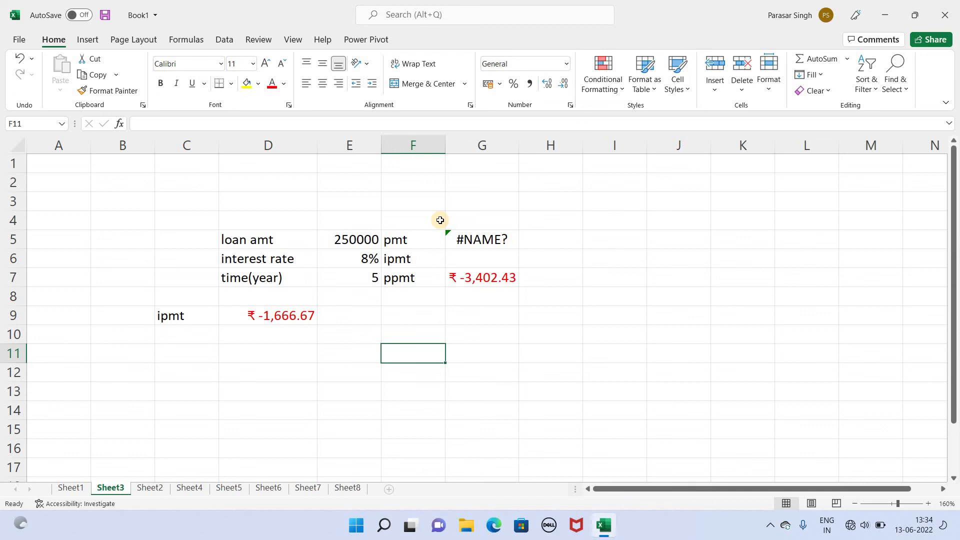
Enter =PMT(E6/12,E7*12,E5) in F11 to get the monthly payment of ₹-5,069.10
{"action": "type", "text": "="}
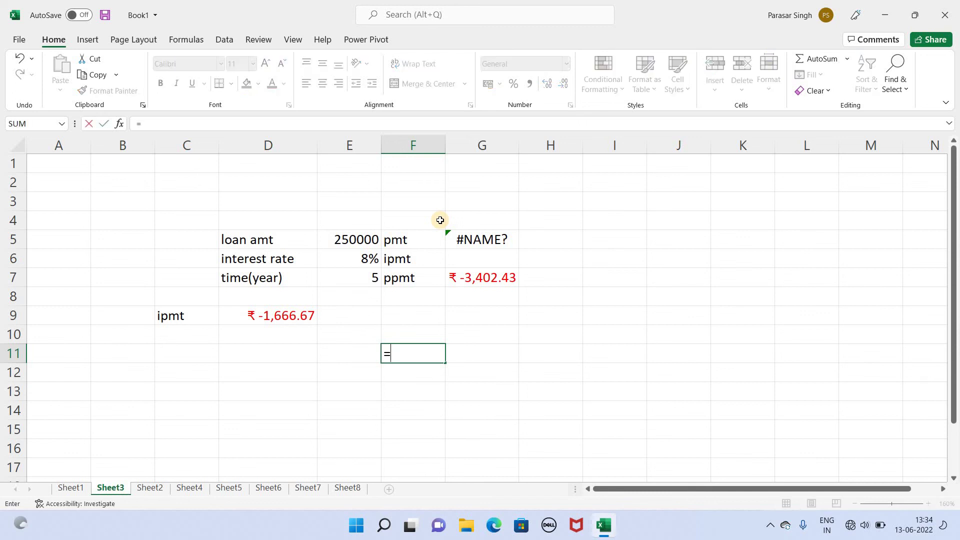
{"action": "type", "text": "pmt"}
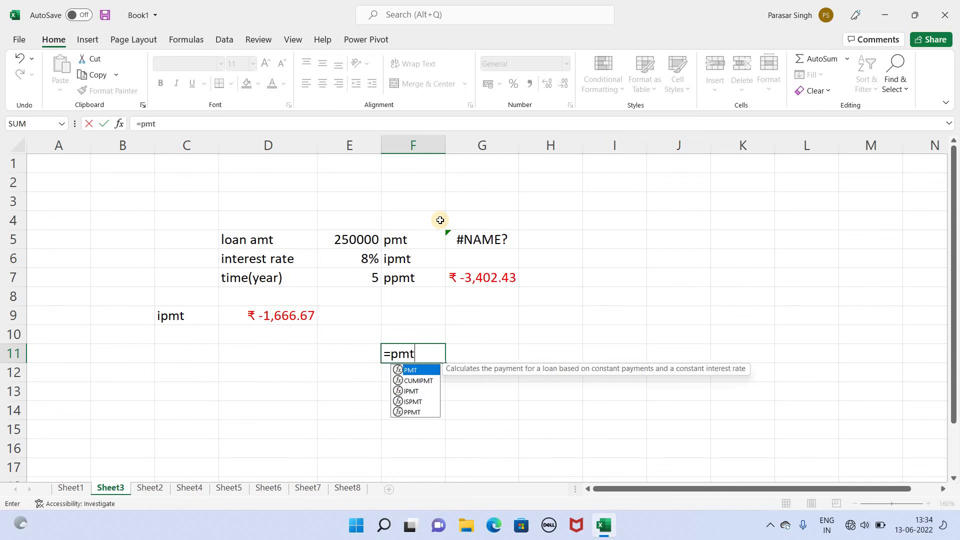
{"action": "type", "text": "("}
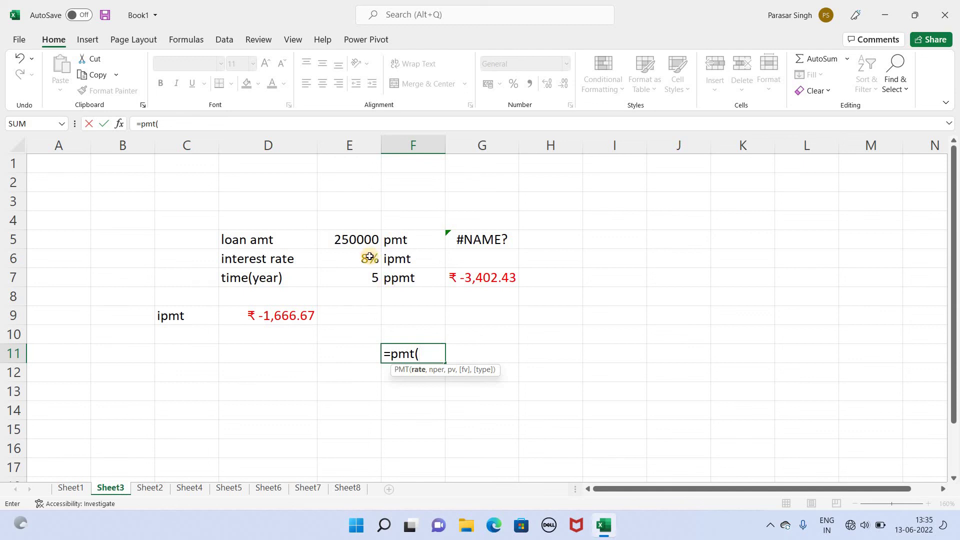
{"action": "left_click", "coordinate": [370, 257]}
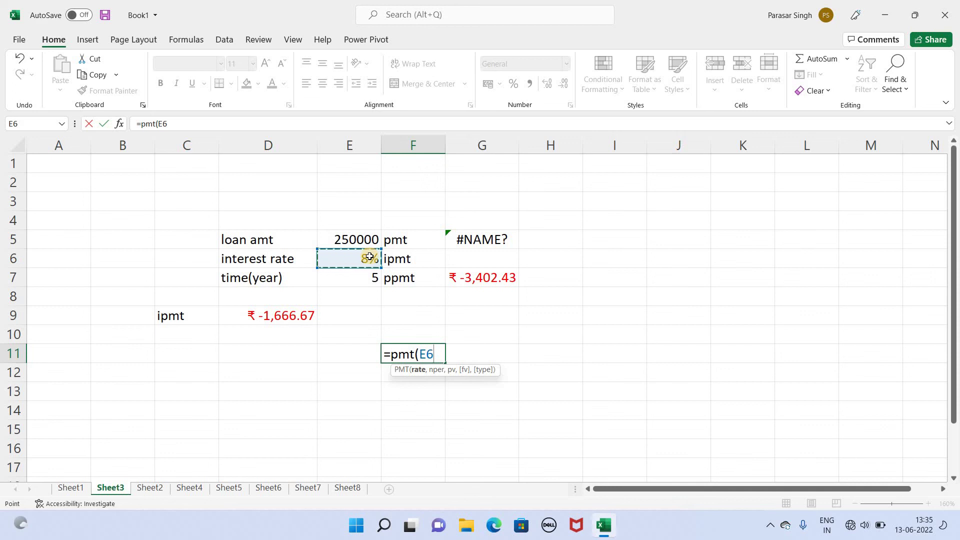
{"action": "type", "text": "/"}
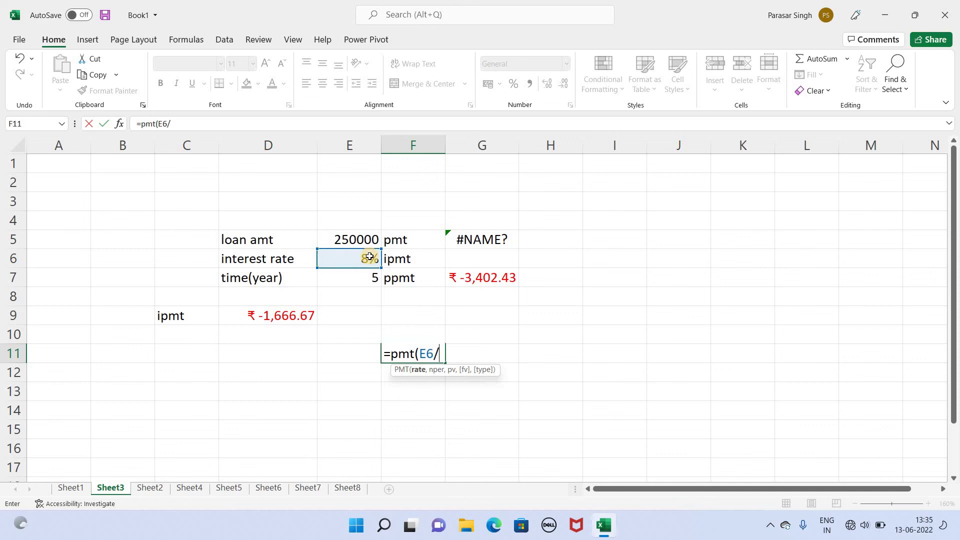
{"action": "type", "text": "1"}
{"action": "type", "text": "2"}
{"action": "type", "text": ","}
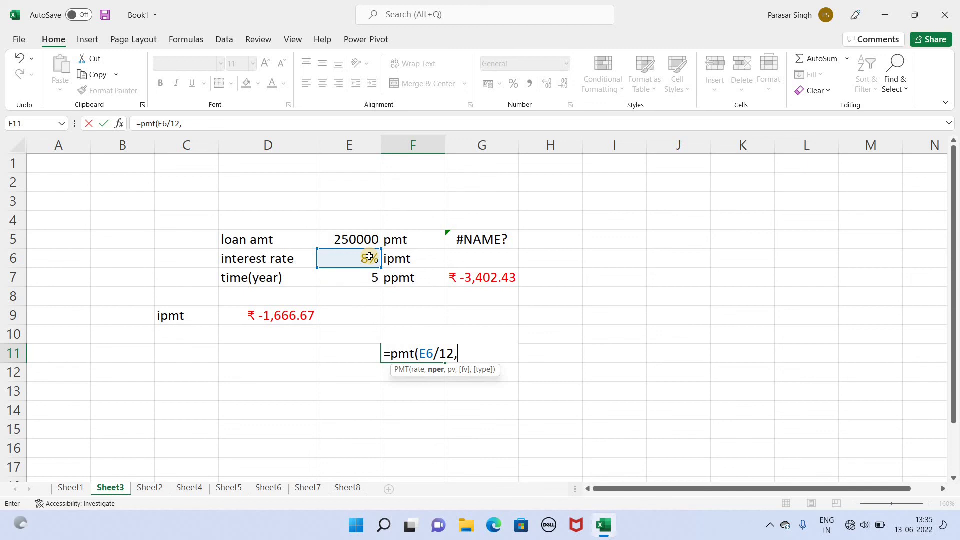
{"action": "left_click", "coordinate": [351, 279]}
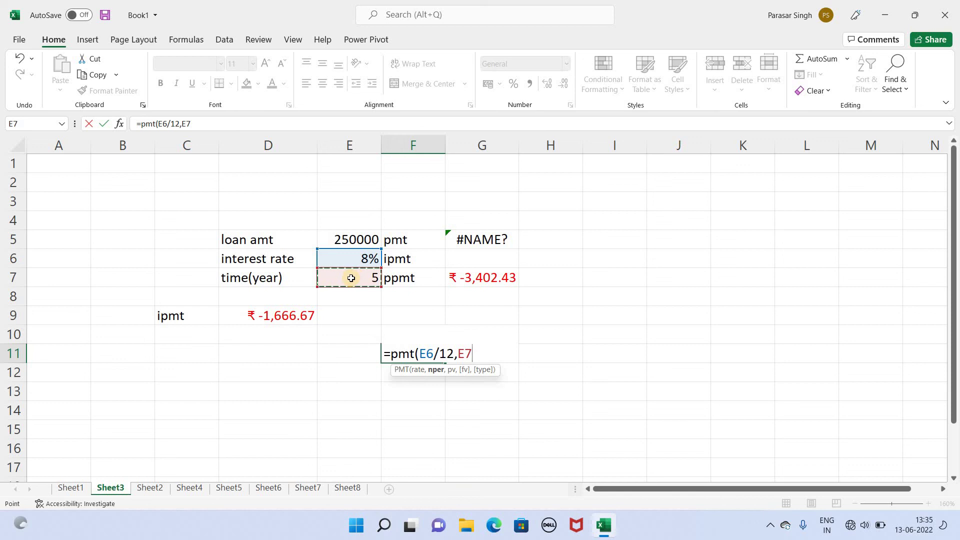
{"action": "type", "text": "*"}
{"action": "type", "text": "12"}
{"action": "type", "text": ","}
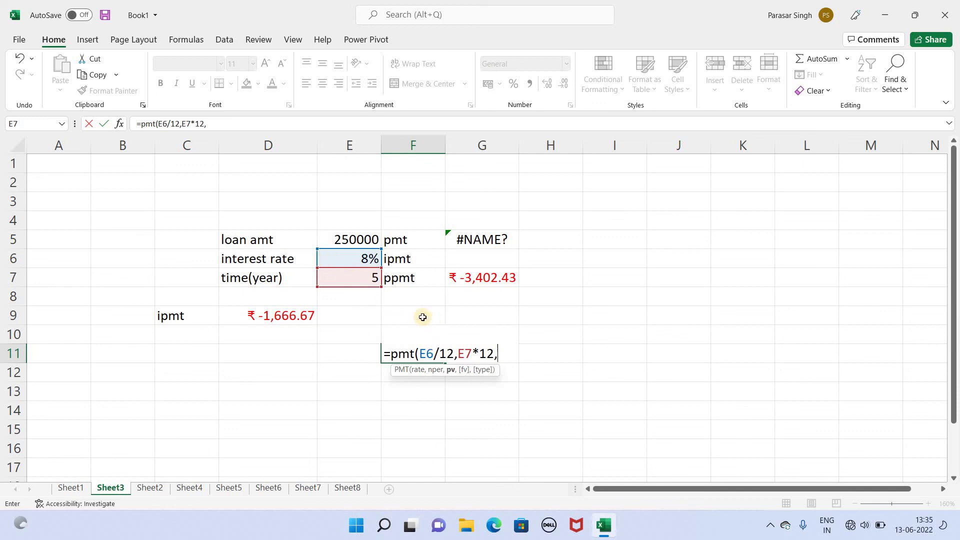
{"action": "left_click", "coordinate": [354, 240]}
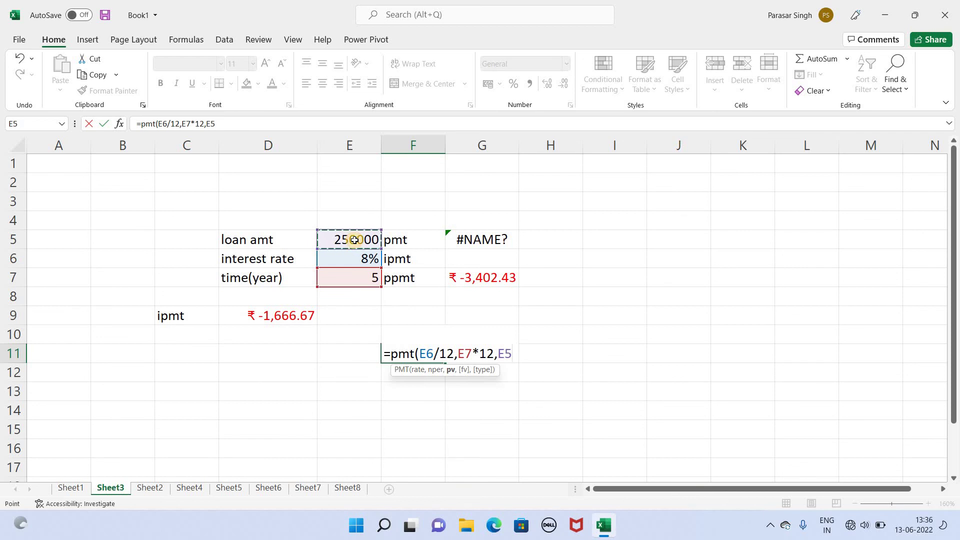
{"action": "type", "text": ")"}
{"action": "key", "text": "Return"}
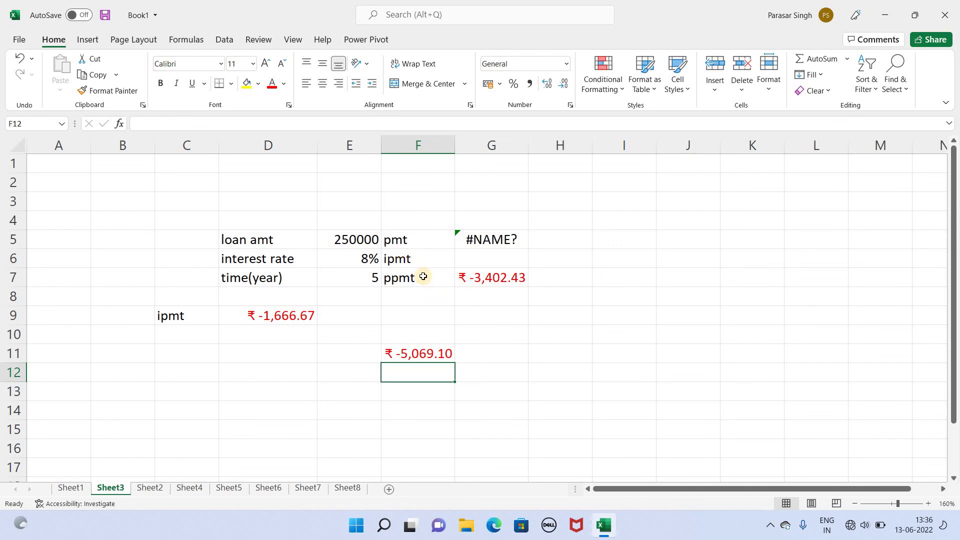
{"action": "double_click", "coordinate": [419, 259]}
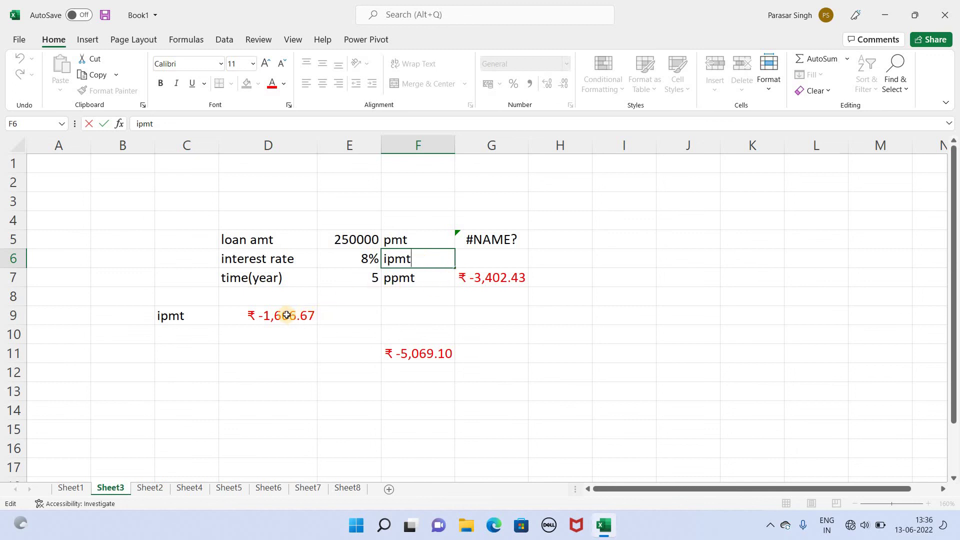
{"action": "double_click", "coordinate": [498, 277]}
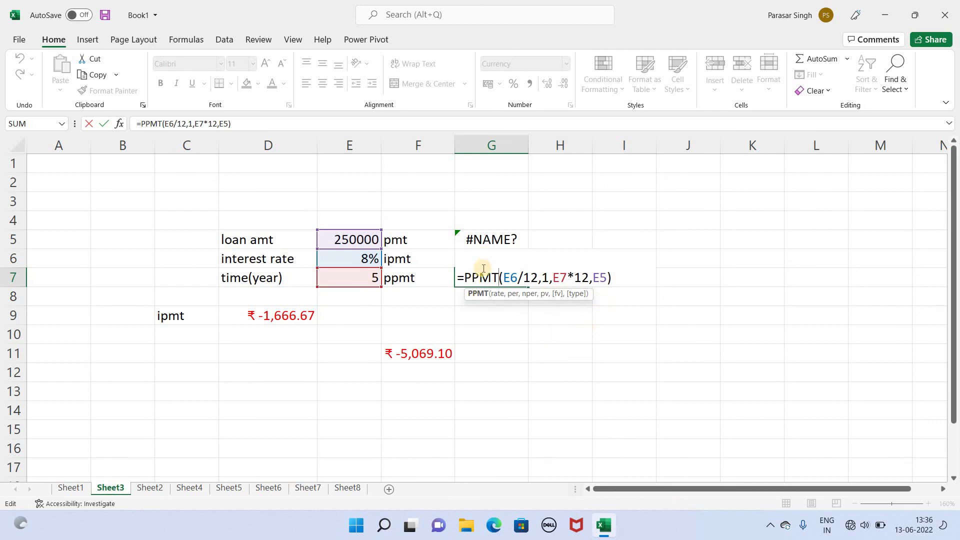
{"action": "left_click", "coordinate": [676, 281]}
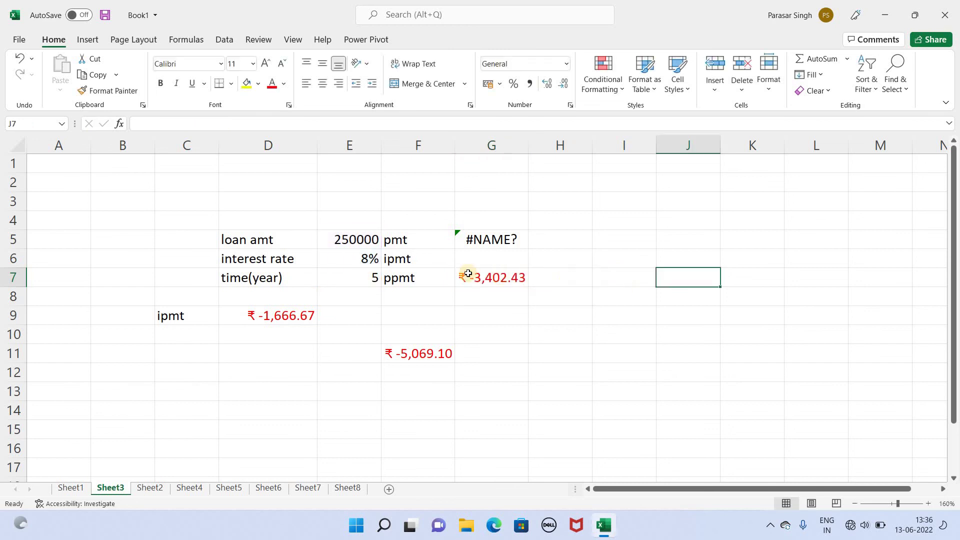
{"action": "double_click", "coordinate": [493, 275]}
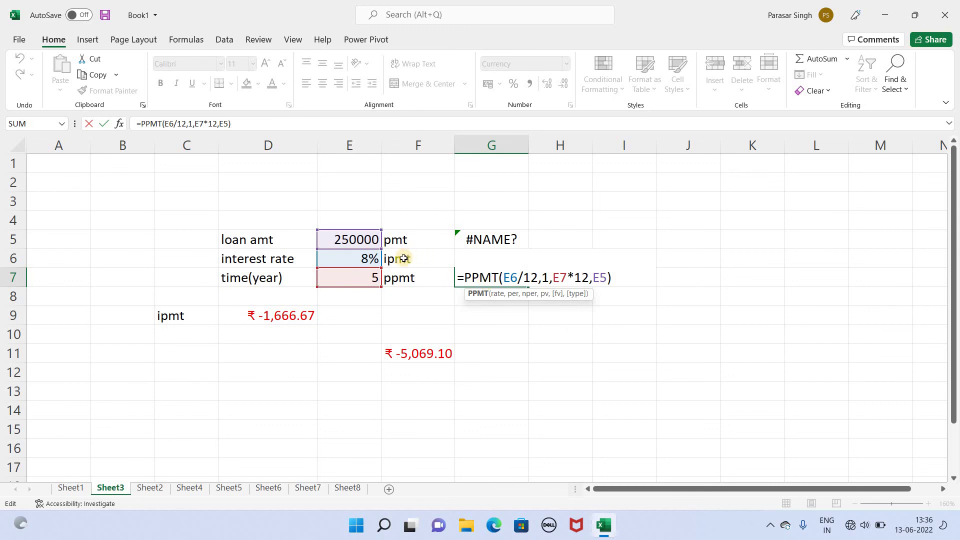
{"action": "double_click", "coordinate": [283, 318]}
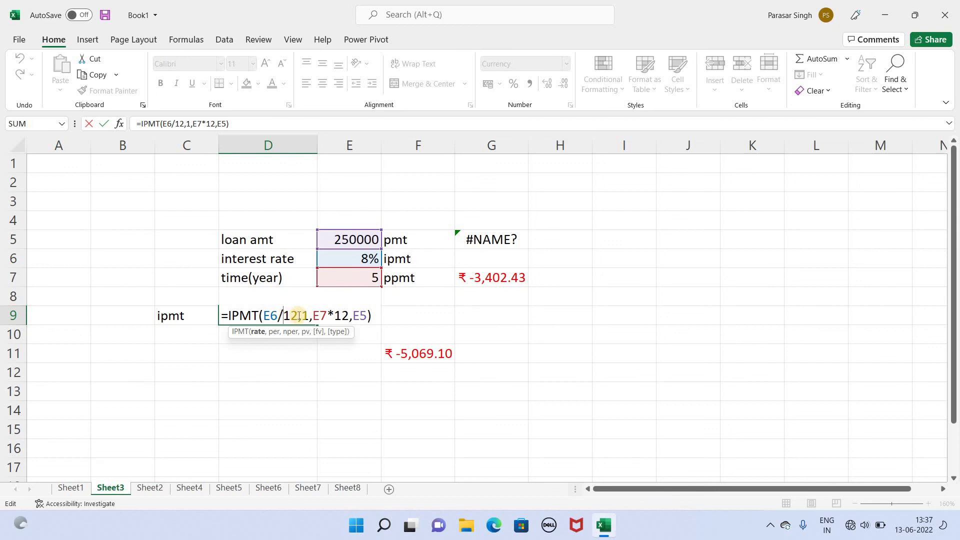
{"action": "left_click", "coordinate": [298, 316]}
{"action": "left_click", "coordinate": [310, 315]}
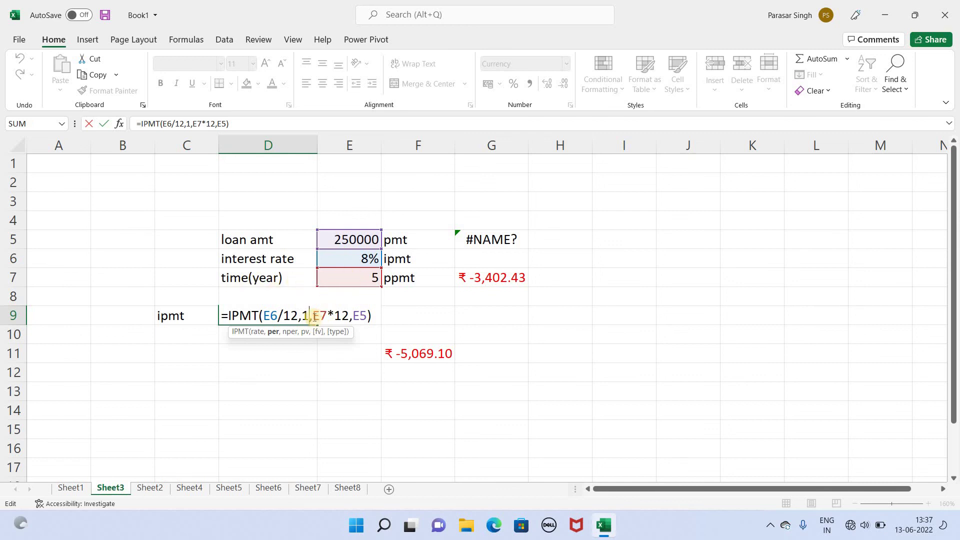
{"action": "double_click", "coordinate": [320, 316]}
{"action": "left_click", "coordinate": [330, 316]}
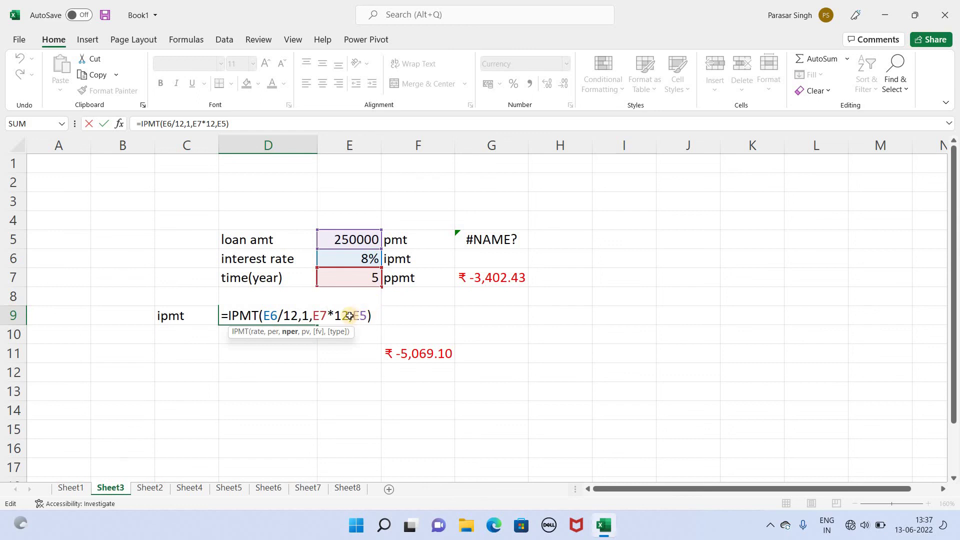
{"action": "key", "text": "Return"}
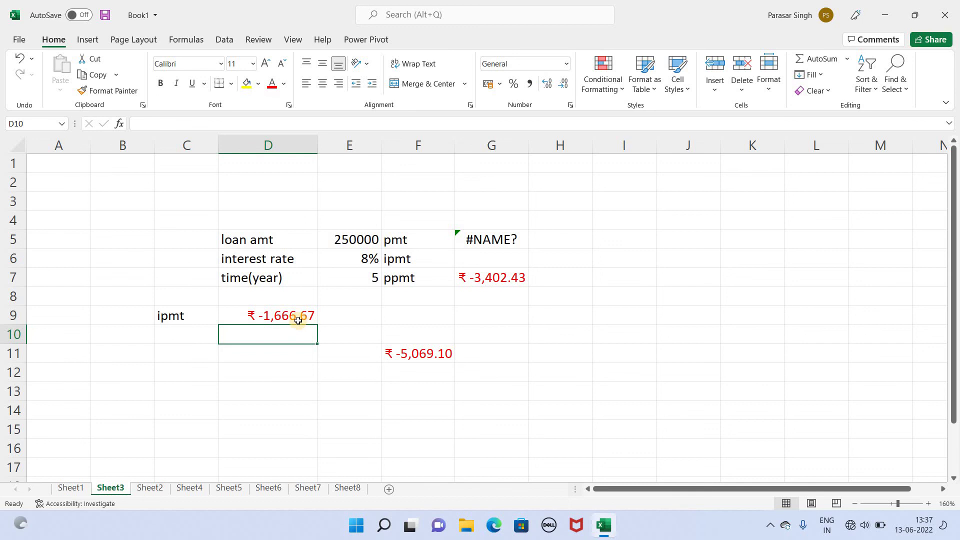
Review the ppmt label in F7 and the PPMT formula in G7, then start an entry in H7
{"action": "double_click", "coordinate": [404, 279]}
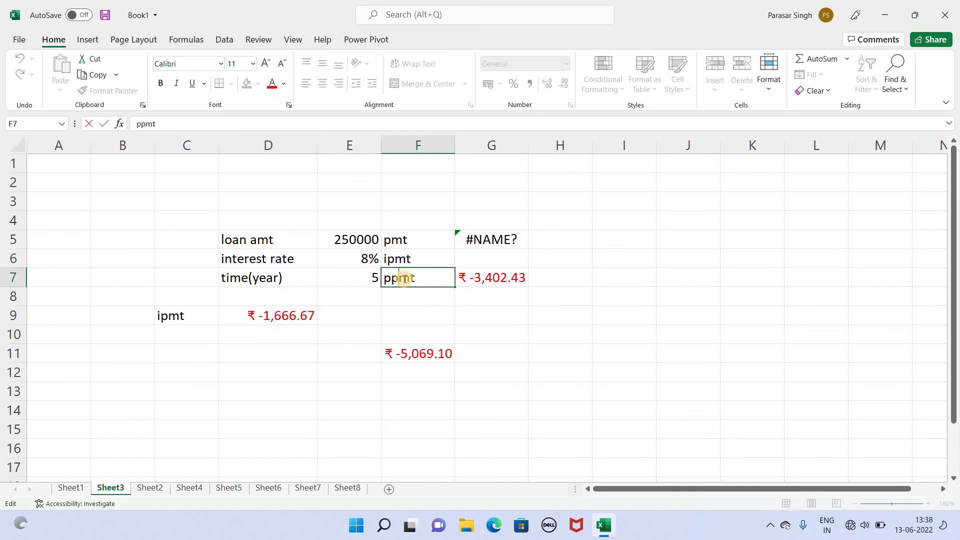
{"action": "double_click", "coordinate": [404, 278]}
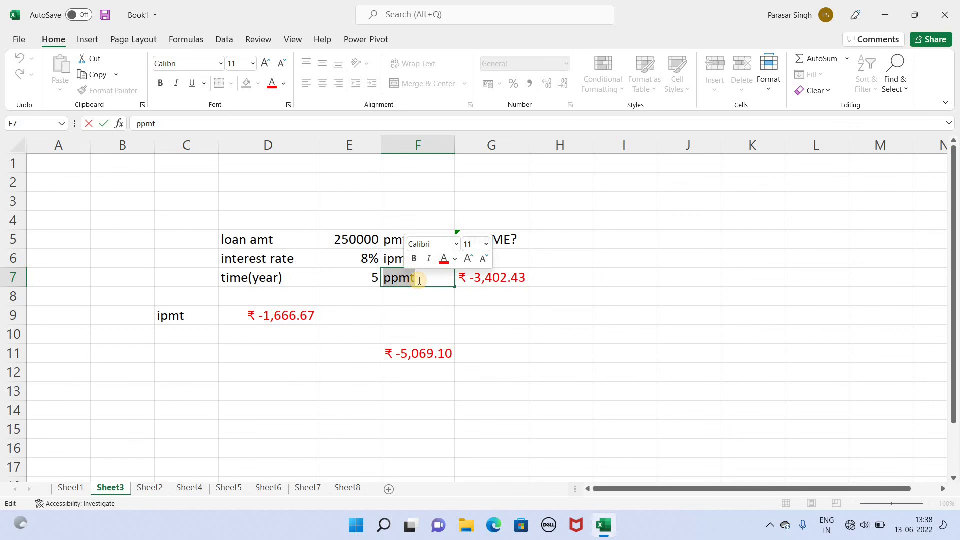
{"action": "double_click", "coordinate": [480, 278]}
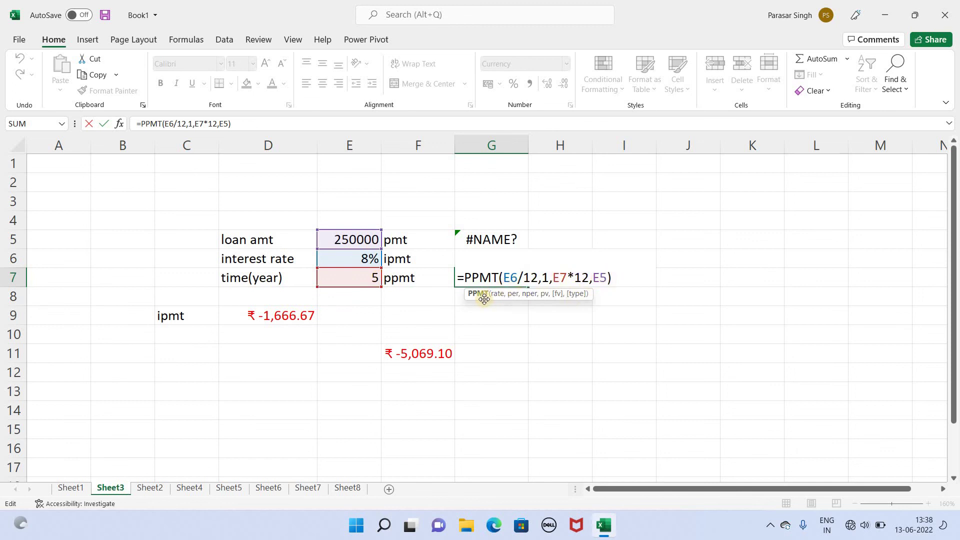
{"action": "key", "text": "Return"}
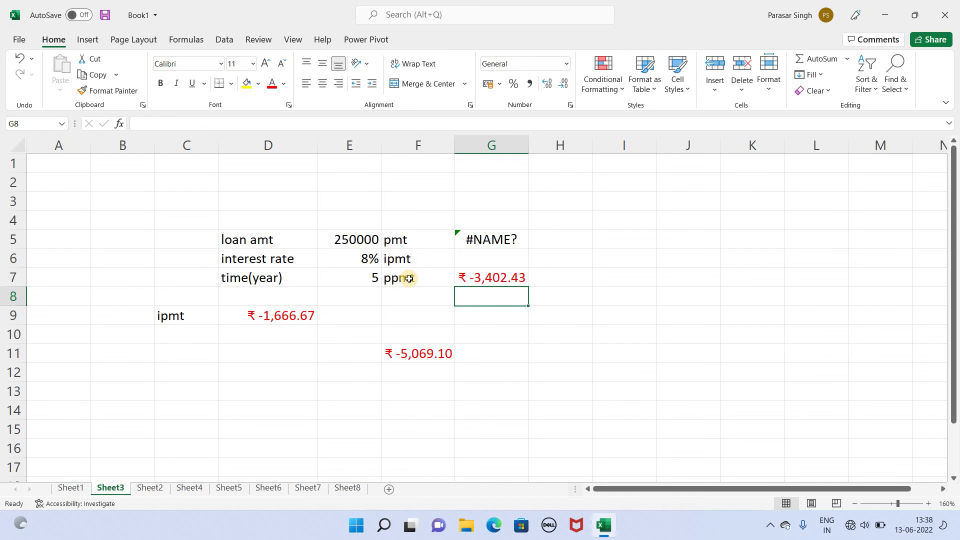
{"action": "left_click", "coordinate": [176, 45]}
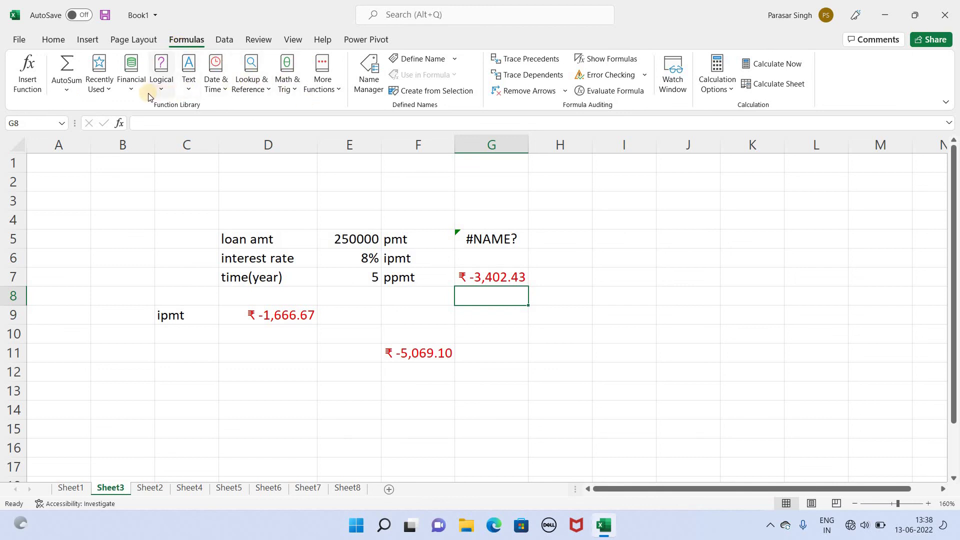
{"action": "double_click", "coordinate": [575, 278]}
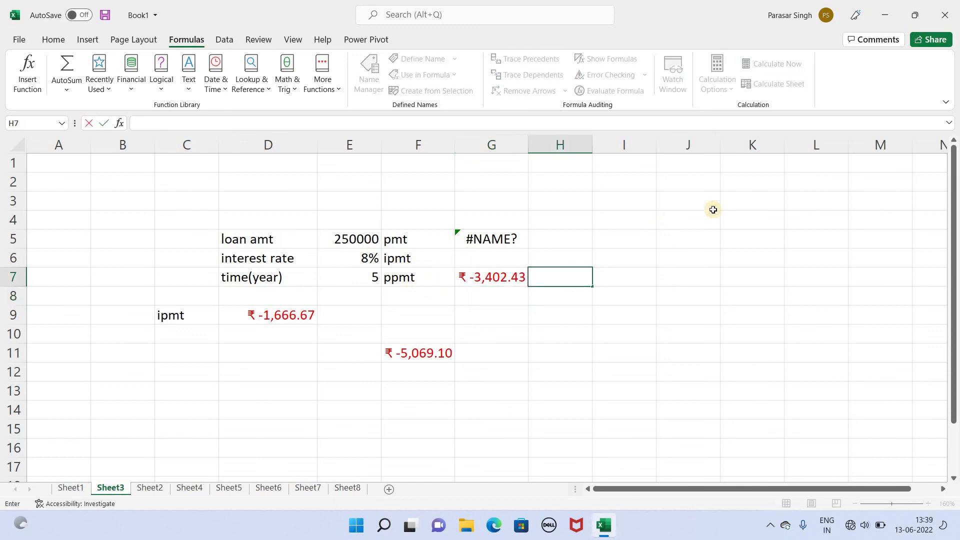
Enter =ppmt(E6/12,1,E7*12,E5) in H7 for the first month's principal of ₹-3,402.43
{"action": "type", "text": "="}
{"action": "type", "text": "ppmt"}
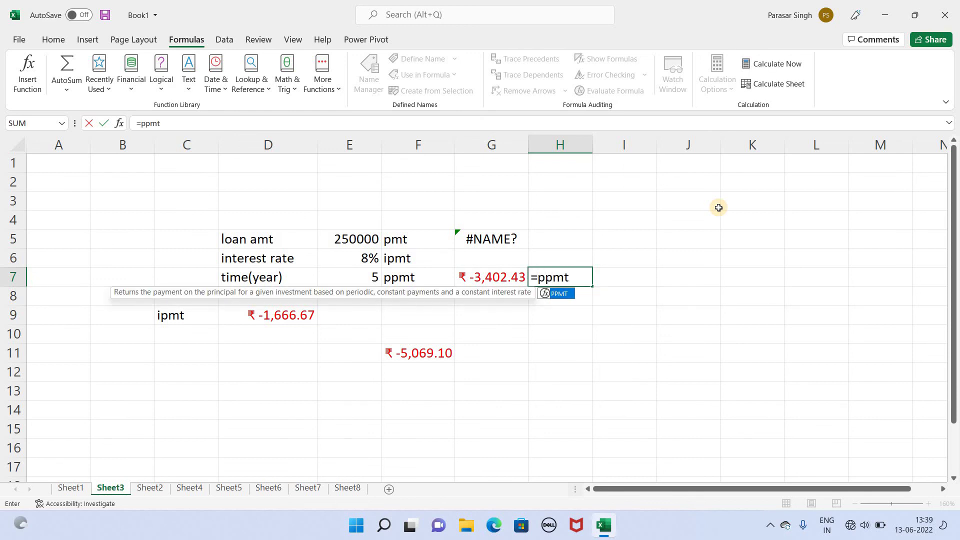
{"action": "type", "text": "("}
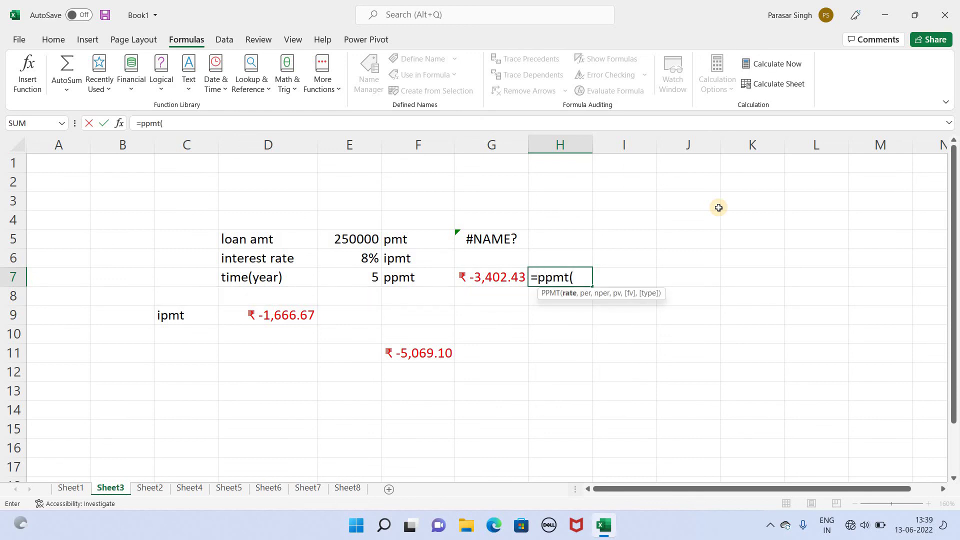
{"action": "left_click", "coordinate": [365, 256]}
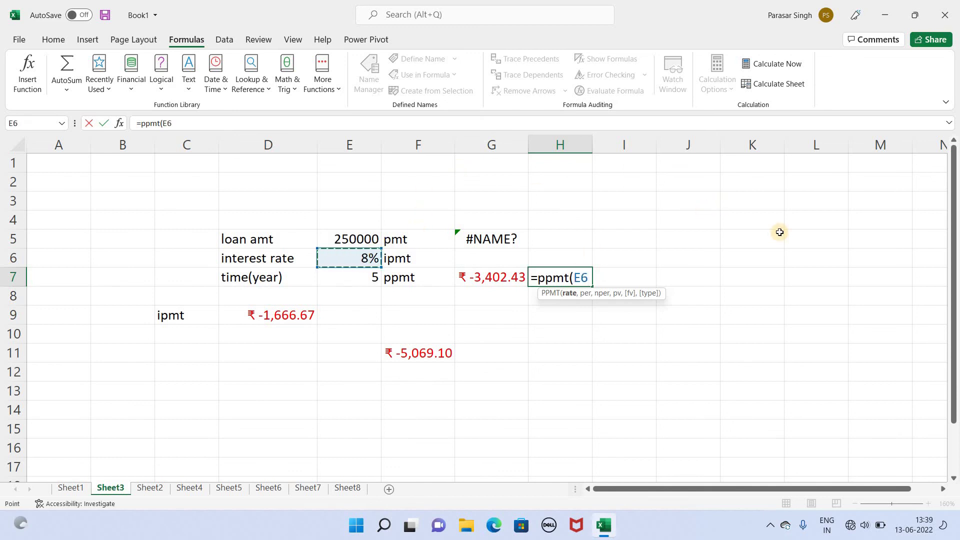
{"action": "type", "text": "/"}
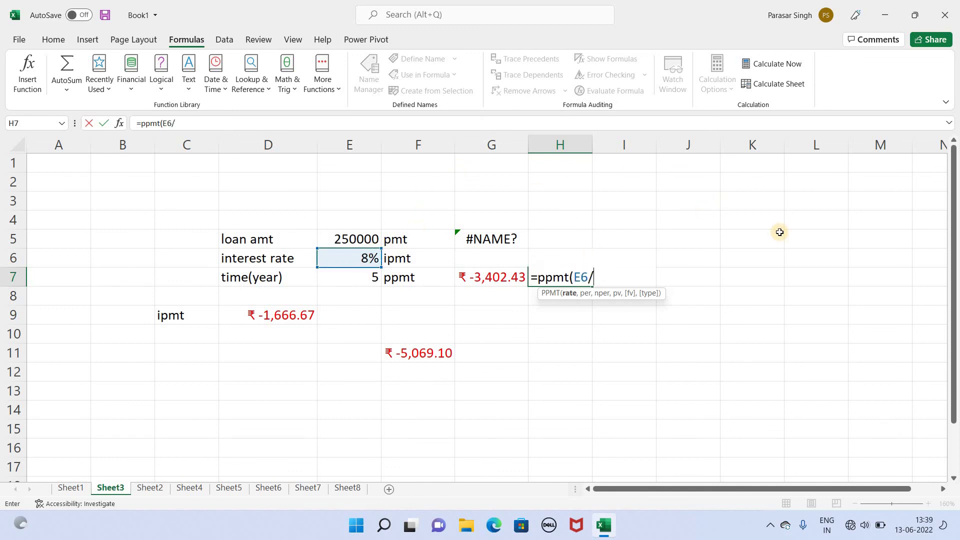
{"action": "type", "text": "12"}
{"action": "type", "text": ",1"}
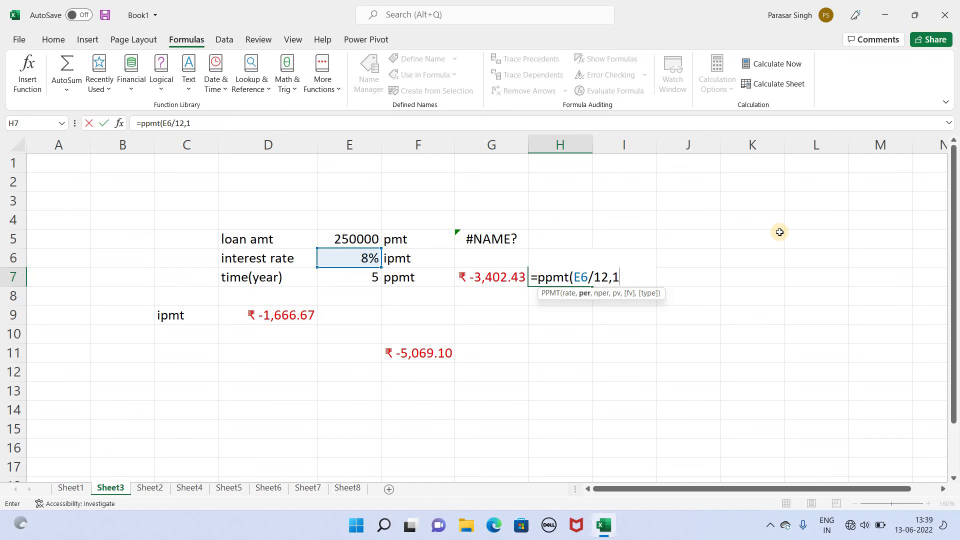
{"action": "type", "text": ","}
{"action": "left_click", "coordinate": [359, 278]}
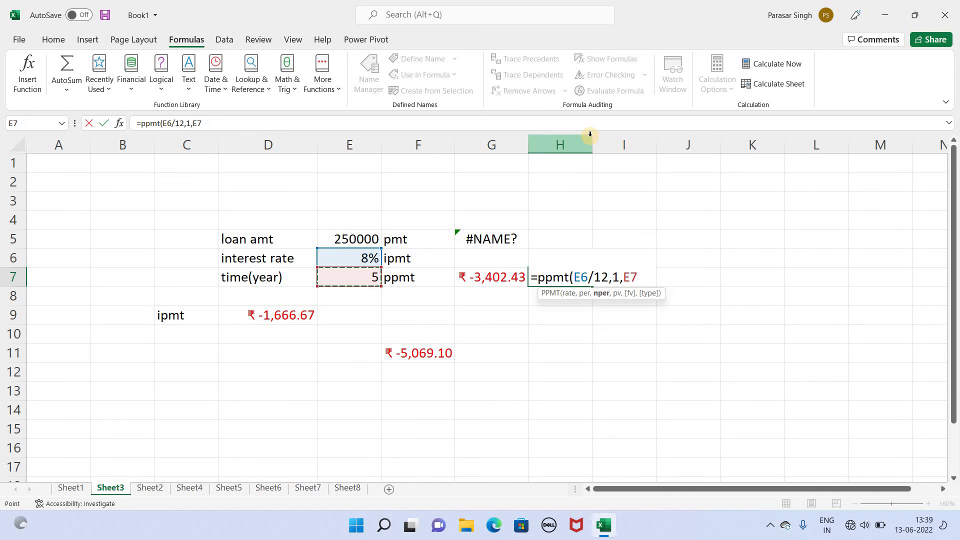
{"action": "type", "text": "*12"}
{"action": "type", "text": ","}
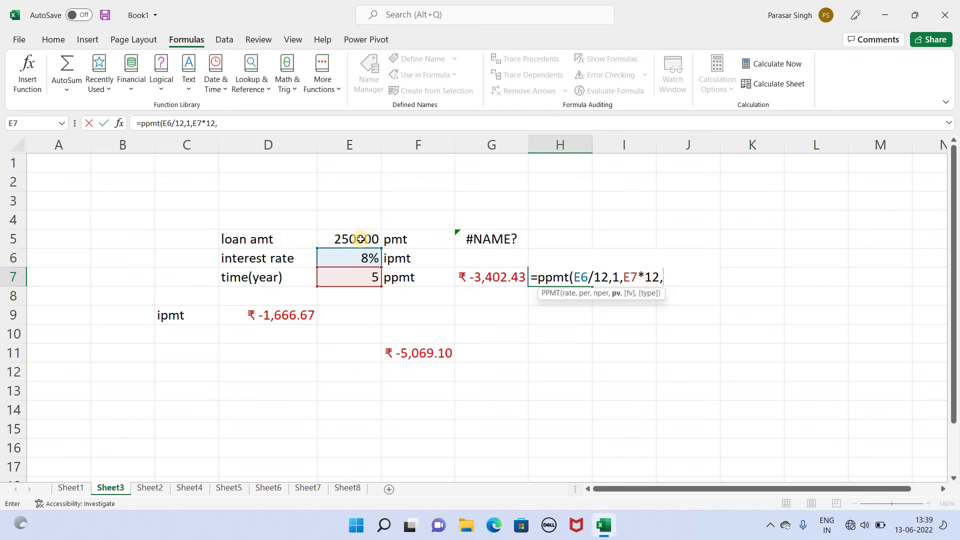
{"action": "left_click", "coordinate": [361, 239]}
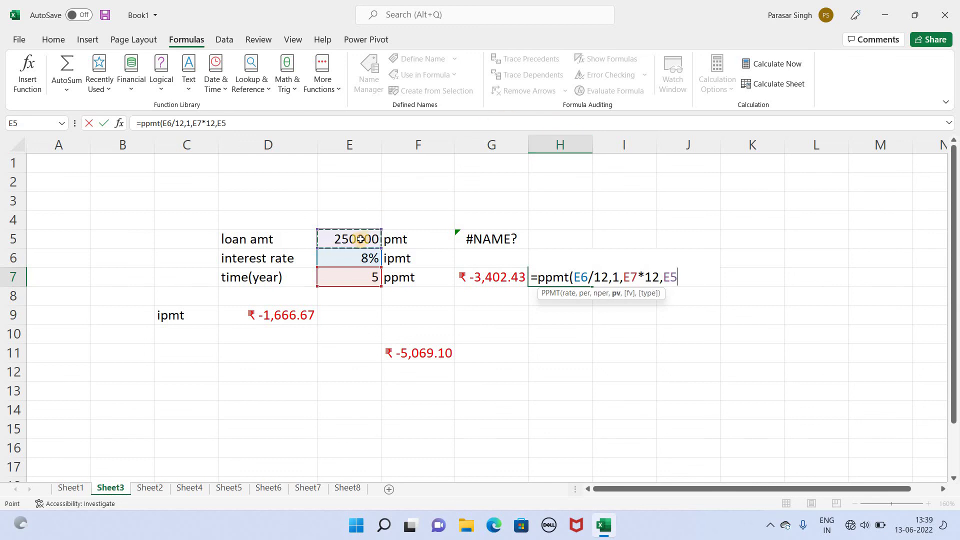
{"action": "type", "text": ")"}
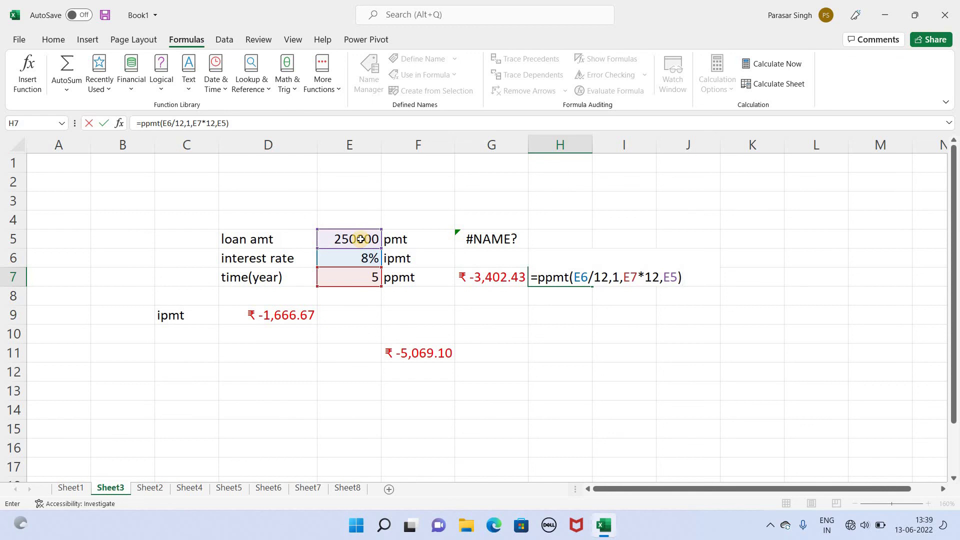
{"action": "key", "text": "Return"}
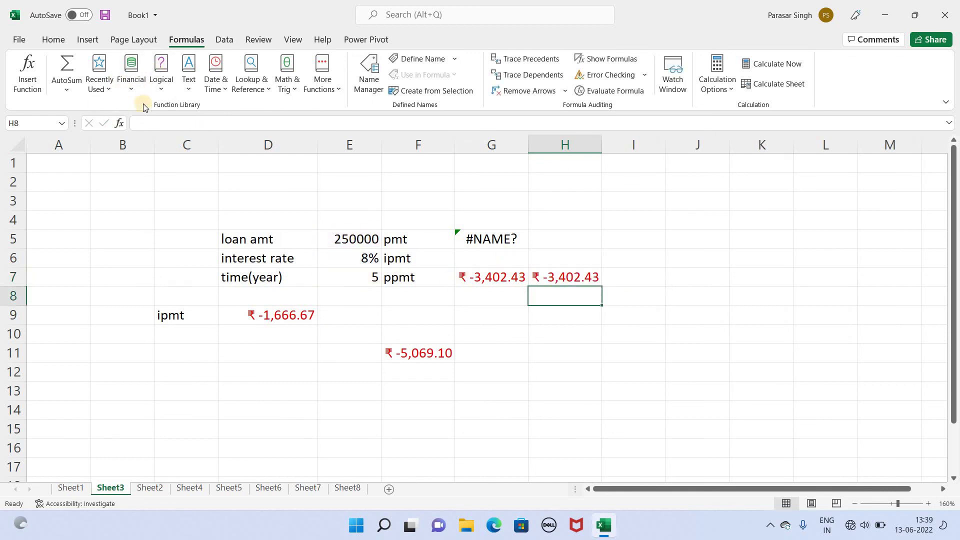
Browse the Logical functions list and open Ram's result cell O6 for editing
{"action": "left_click", "coordinate": [166, 90]}
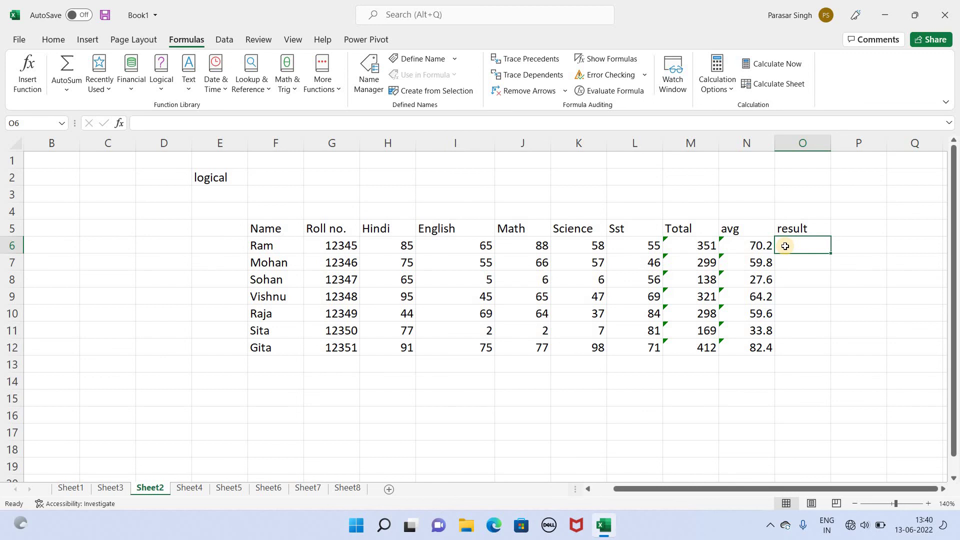
{"action": "double_click", "coordinate": [786, 247]}
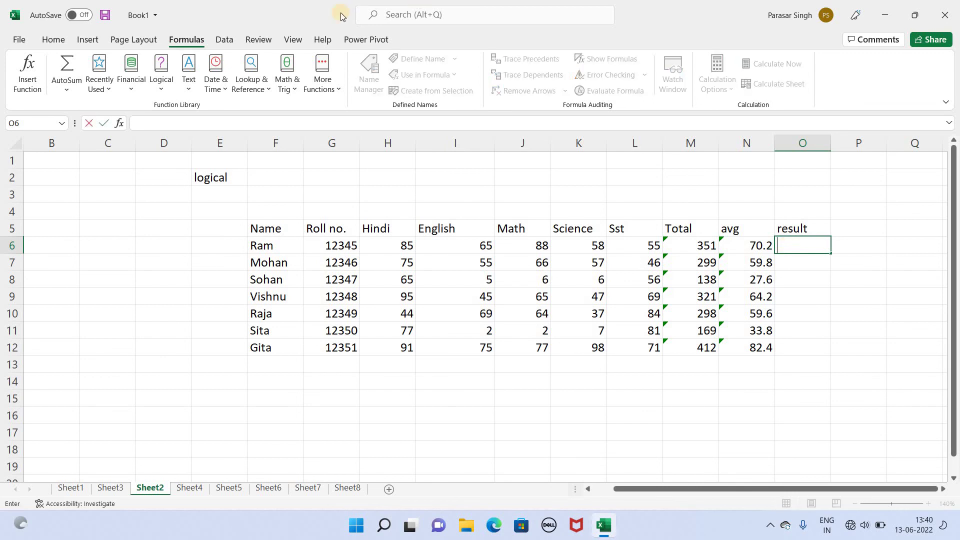
{"action": "left_click", "coordinate": [162, 90]}
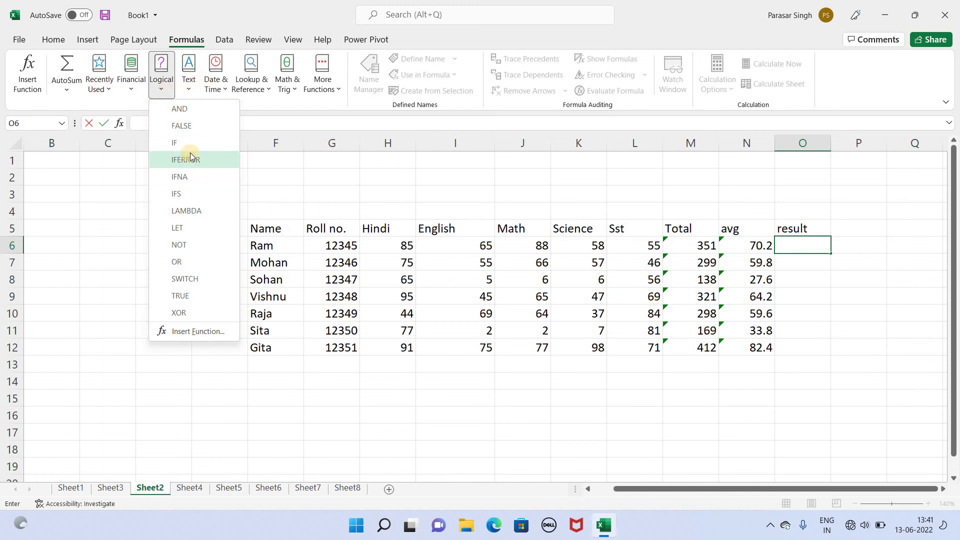
{"action": "double_click", "coordinate": [796, 246]}
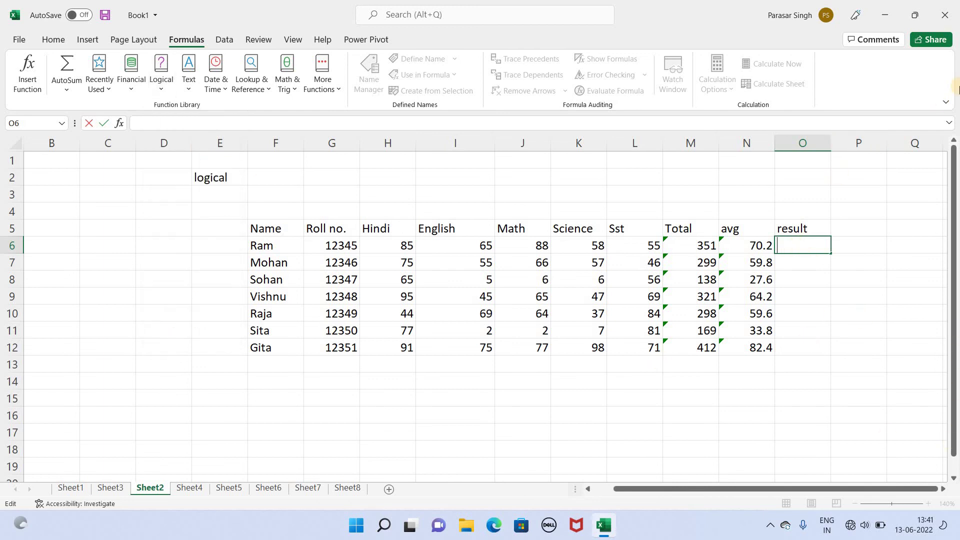
Type =if(N6>40,"pass",if in O6, using Ram's average in N6 as the condition
{"action": "type", "text": "="}
{"action": "type", "text": "if"}
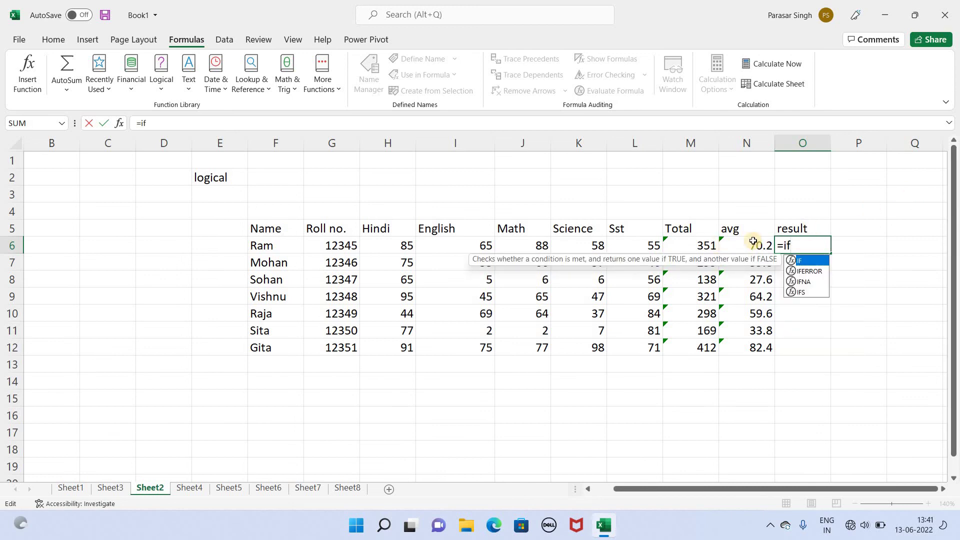
{"action": "type", "text": "("}
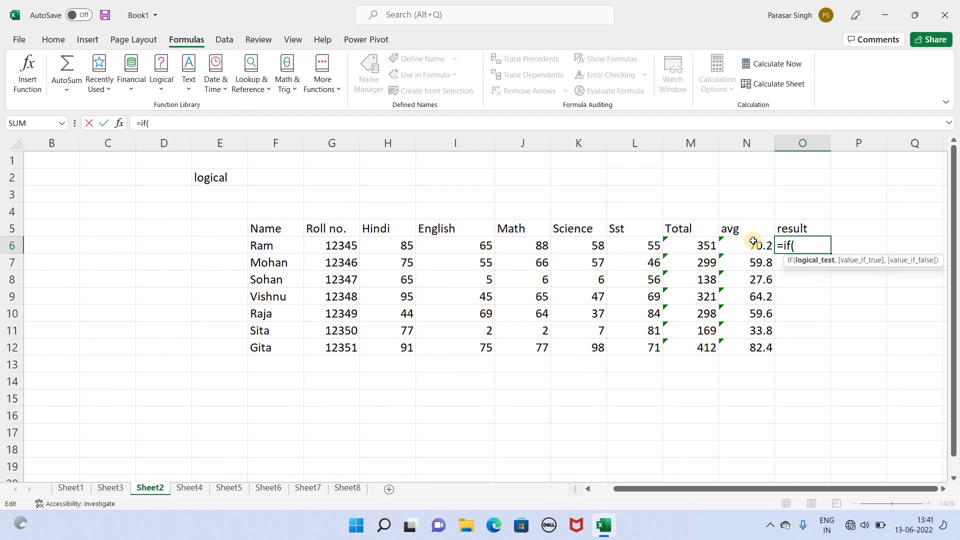
{"action": "left_click", "coordinate": [751, 247]}
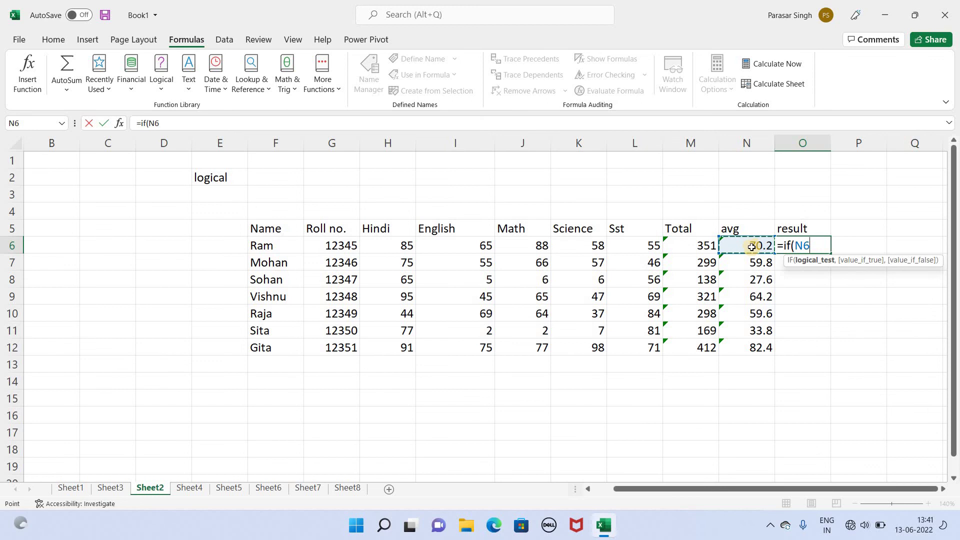
{"action": "type", "text": ">4"}
{"action": "type", "text": "0"}
{"action": "type", "text": ","}
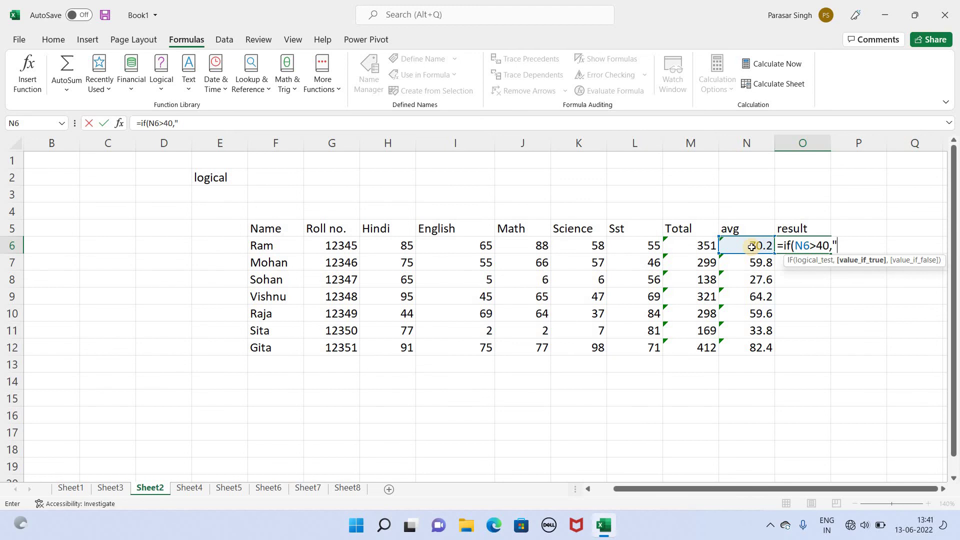
{"action": "type", "text": "pa"}
{"action": "type", "text": "ss"}
{"action": "type", "text": ","}
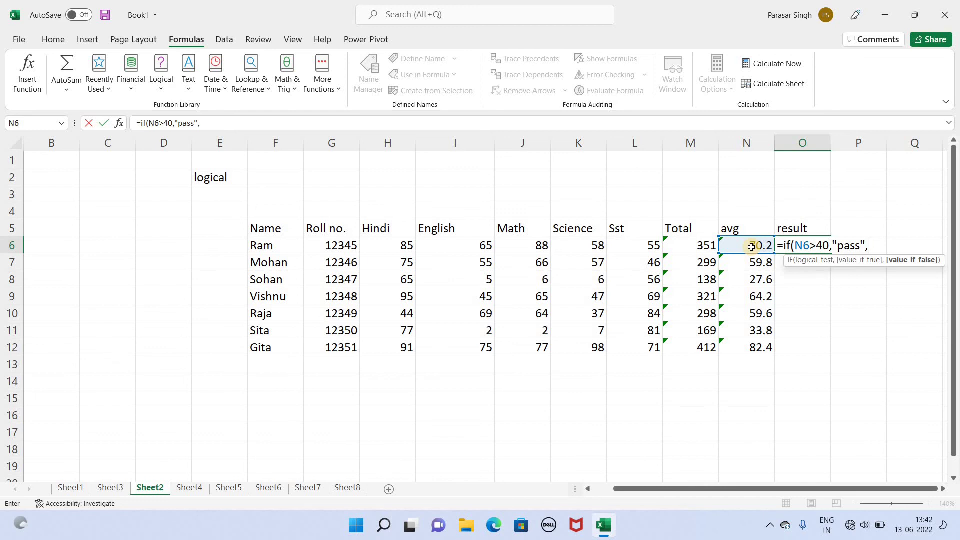
{"action": "type", "text": "i"}
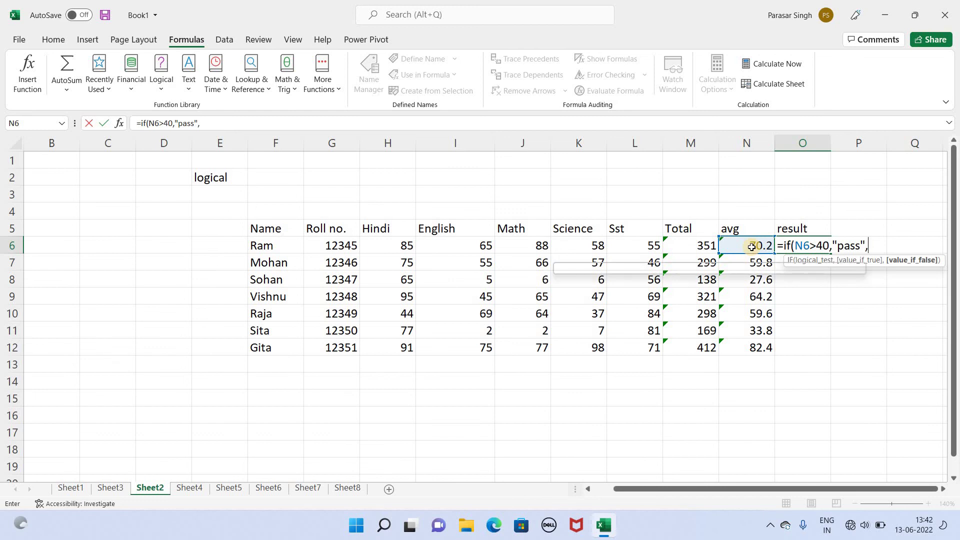
{"action": "type", "text": "f"}
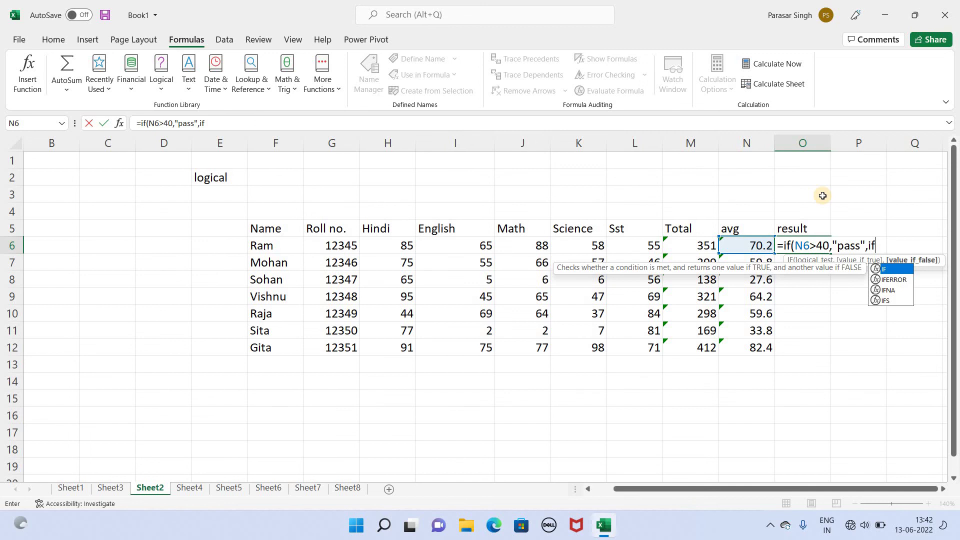
Complete the nested IF with N6<40 returning "fail", so Ram's result shows pass
{"action": "type", "text": "("}
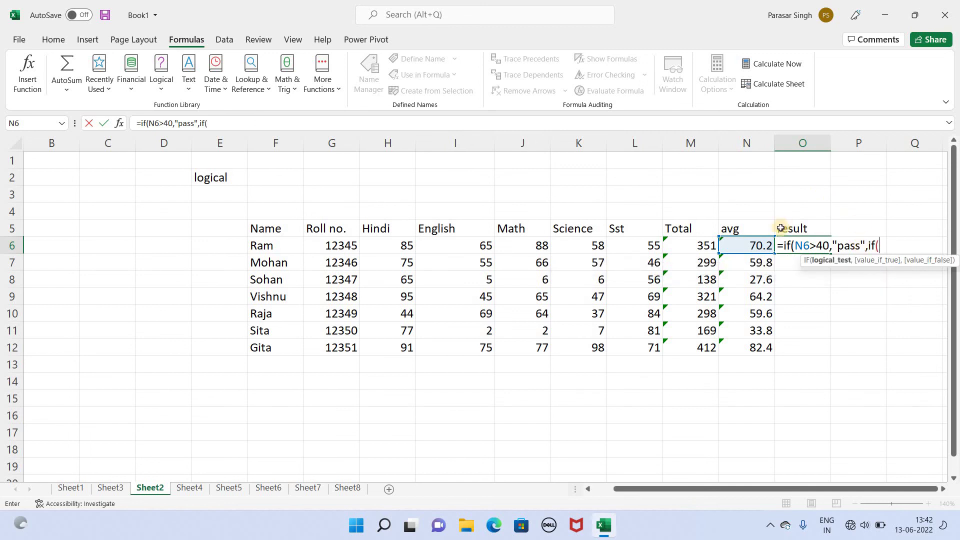
{"action": "left_click", "coordinate": [763, 245]}
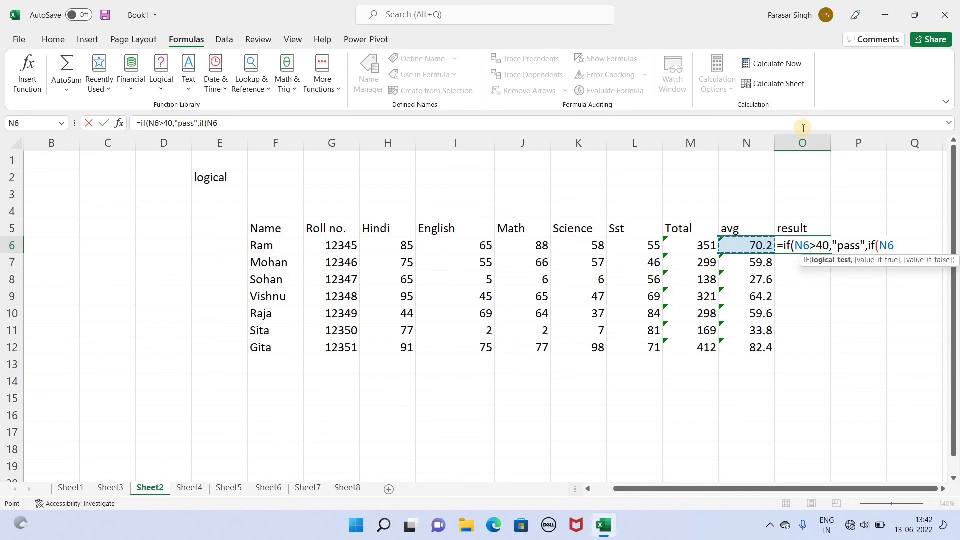
{"action": "type", "text": "<"}
{"action": "type", "text": "4"}
{"action": "type", "text": "0"}
{"action": "type", "text": ","}
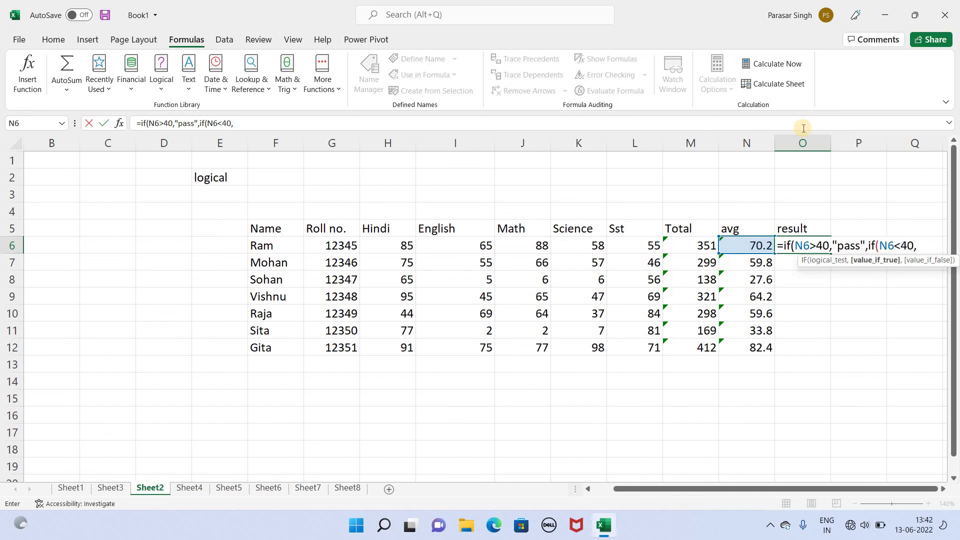
{"action": "type", "text": "\""}
{"action": "type", "text": "f"}
{"action": "type", "text": "ao"}
{"action": "key", "text": "BackSpace"}
{"action": "type", "text": "il"}
{"action": "type", "text": "\""}
{"action": "type", "text": ")"}
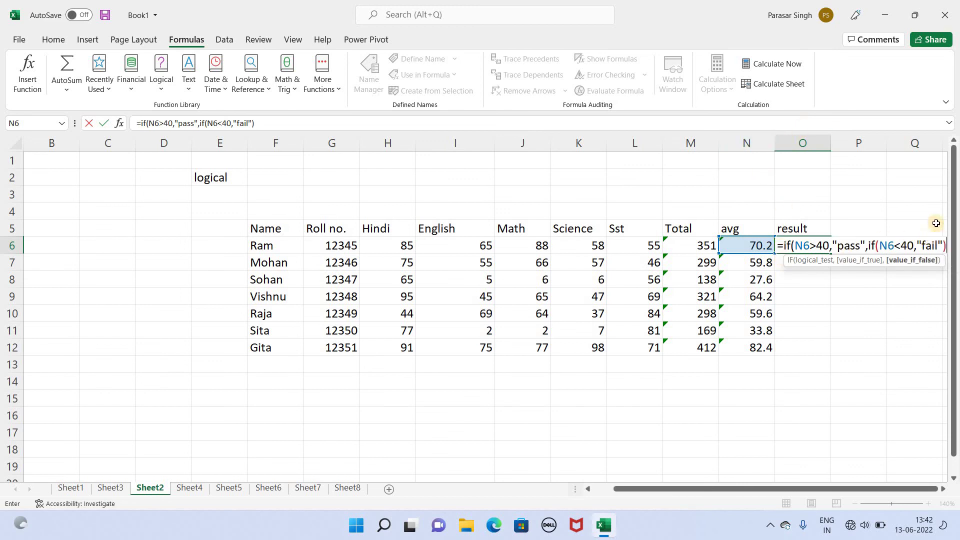
{"action": "type", "text": ")"}
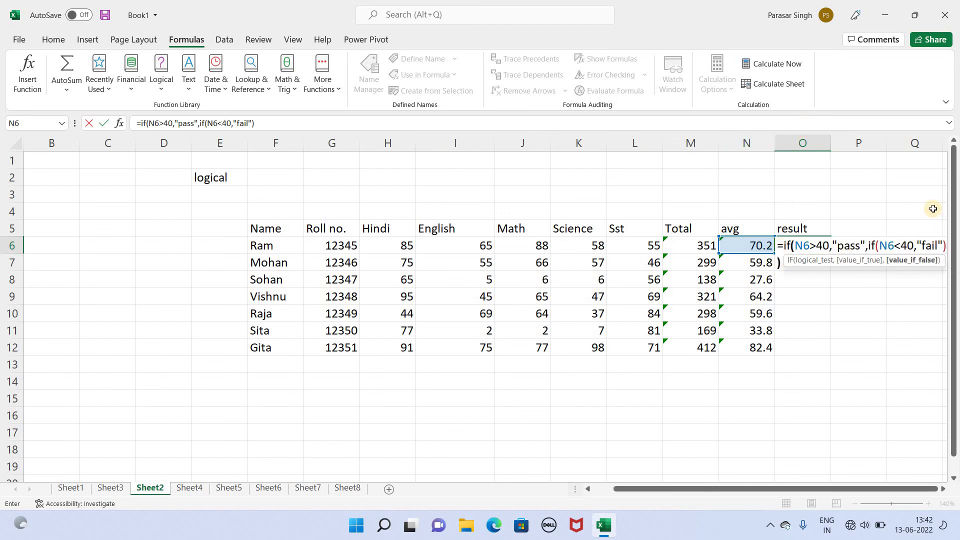
{"action": "key", "text": "Return"}
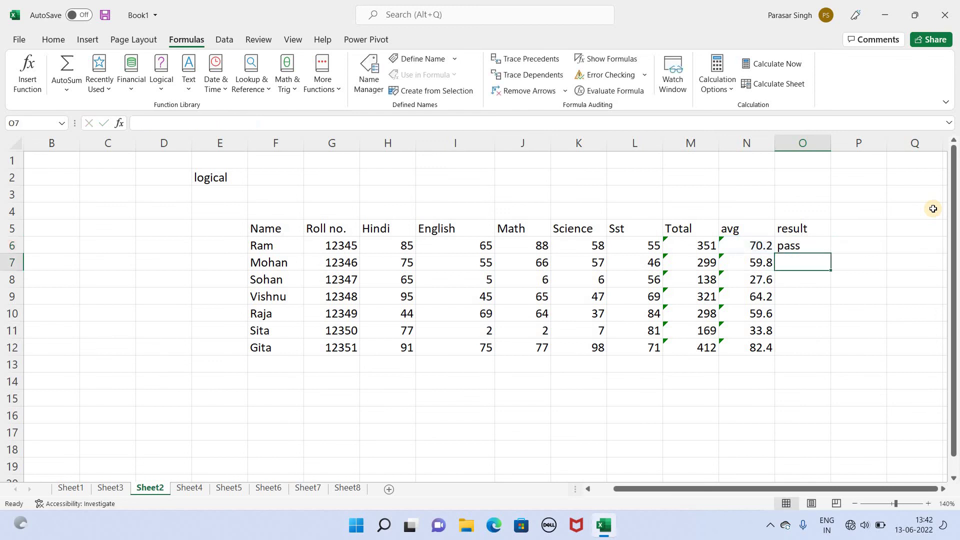
Fill the pass/fail formula from O6 down to O12 for every student
{"action": "left_click", "coordinate": [808, 249]}
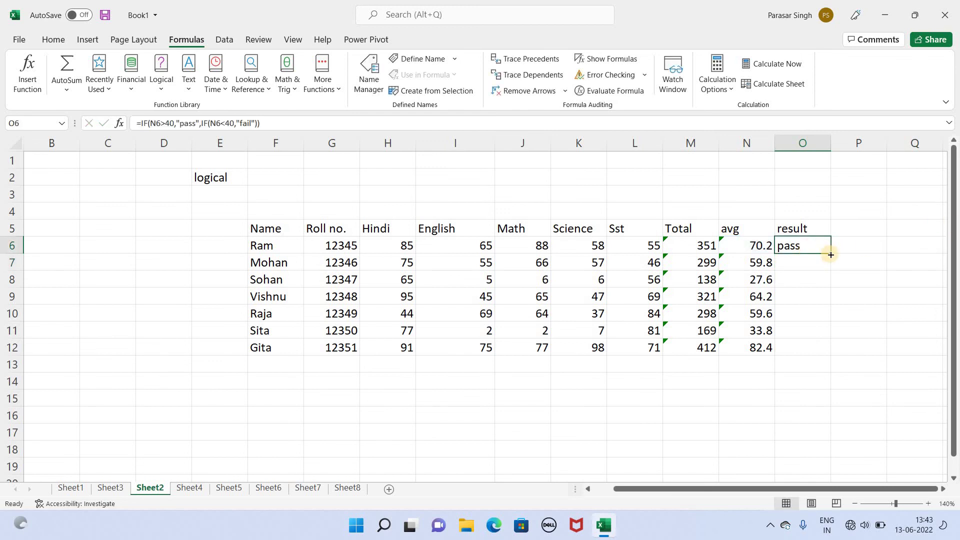
{"action": "left_click_drag", "start_coordinate": [831, 254], "coordinate": [831, 356]}
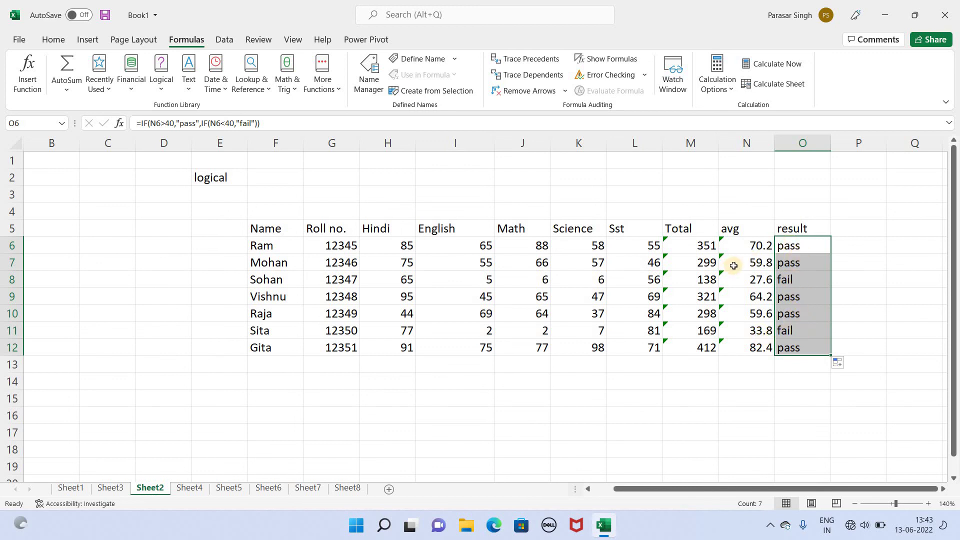
{"action": "left_click", "coordinate": [867, 230]}
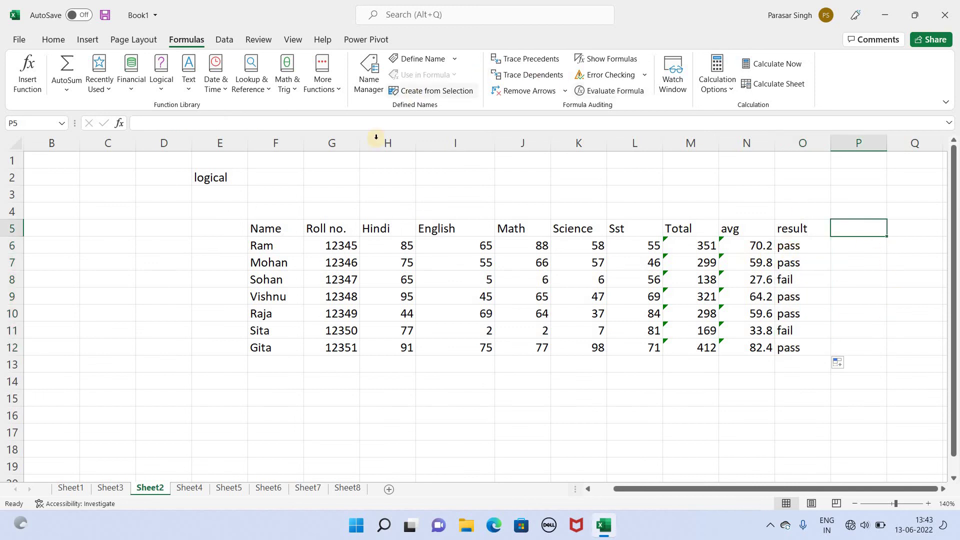
Scroll through the Text functions list, then move via Sheet5 to Sheet4's word lists
{"action": "left_click", "coordinate": [192, 89]}
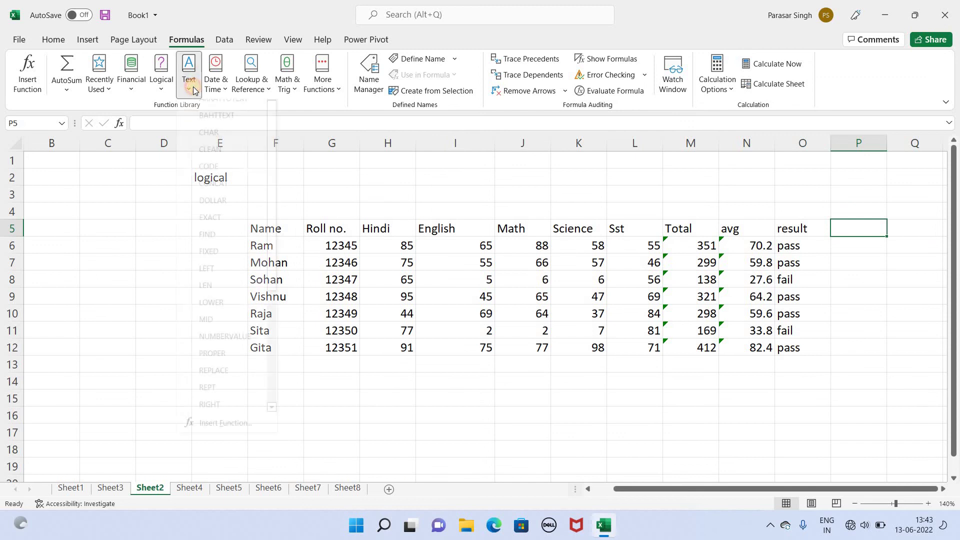
{"action": "scroll", "coordinate": [216, 182], "scroll_direction": "down", "scroll_amount": 4}
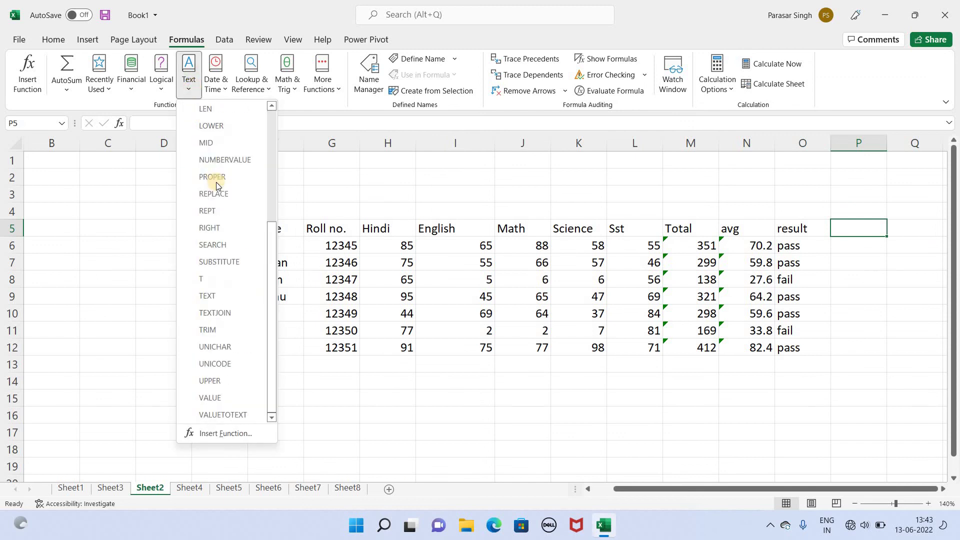
{"action": "left_click", "coordinate": [188, 487]}
{"action": "left_click", "coordinate": [225, 488]}
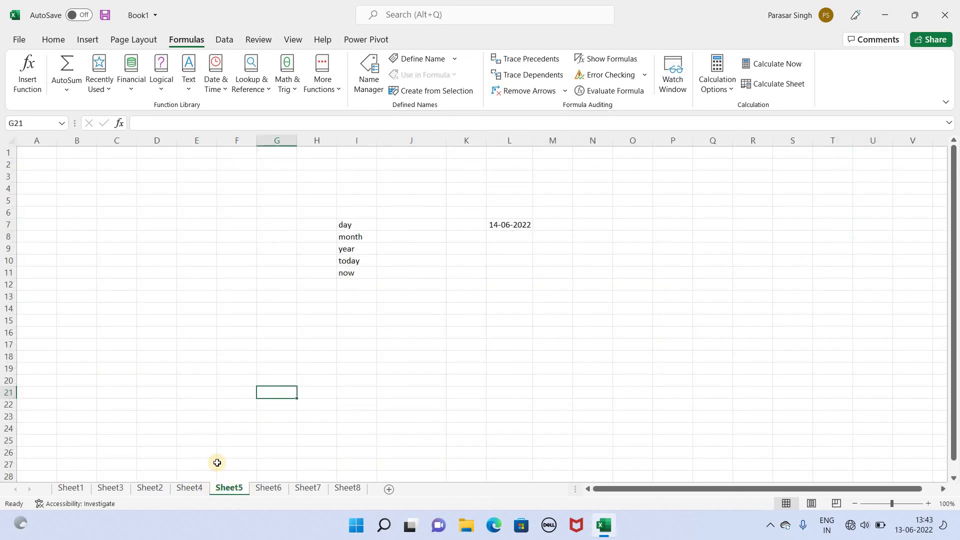
{"action": "key", "text": "ctrl+Page_Up"}
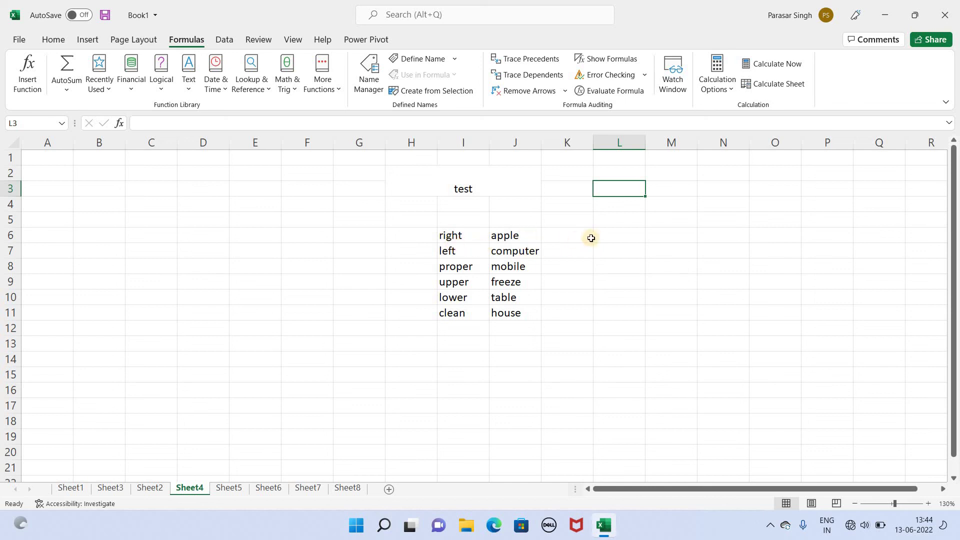
Enter =RIGHT(J6,3) in L5 so it shows 'ple' from apple
{"action": "left_click", "coordinate": [613, 224]}
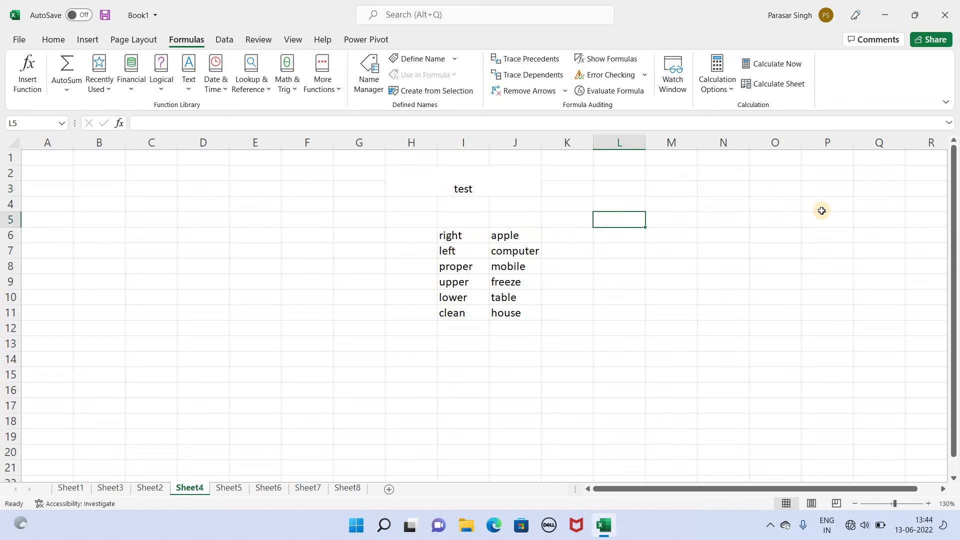
{"action": "type", "text": "="}
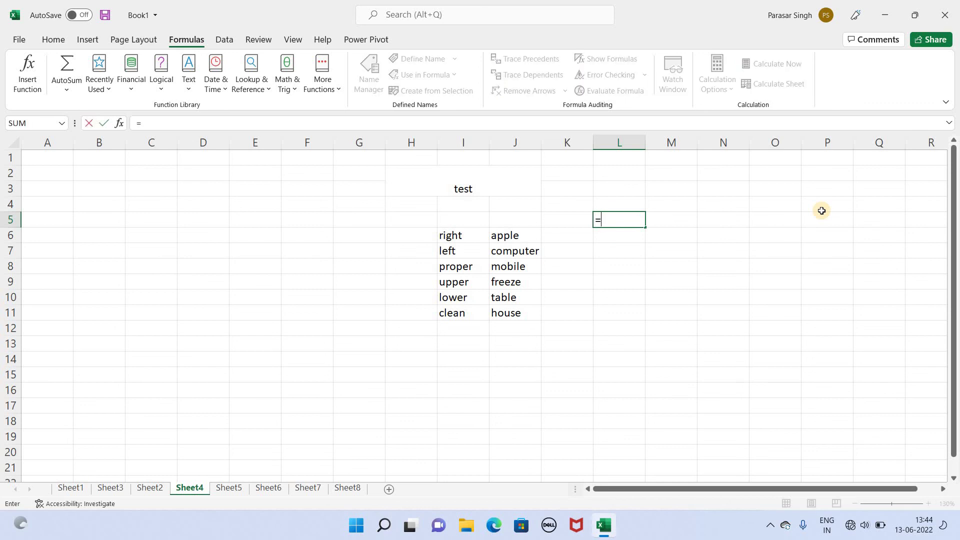
{"action": "type", "text": "right"}
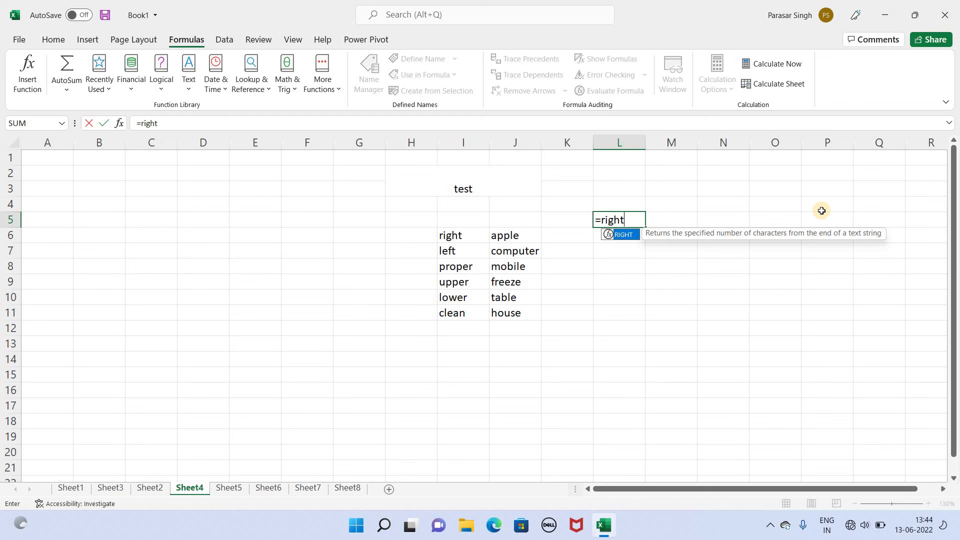
{"action": "type", "text": "("}
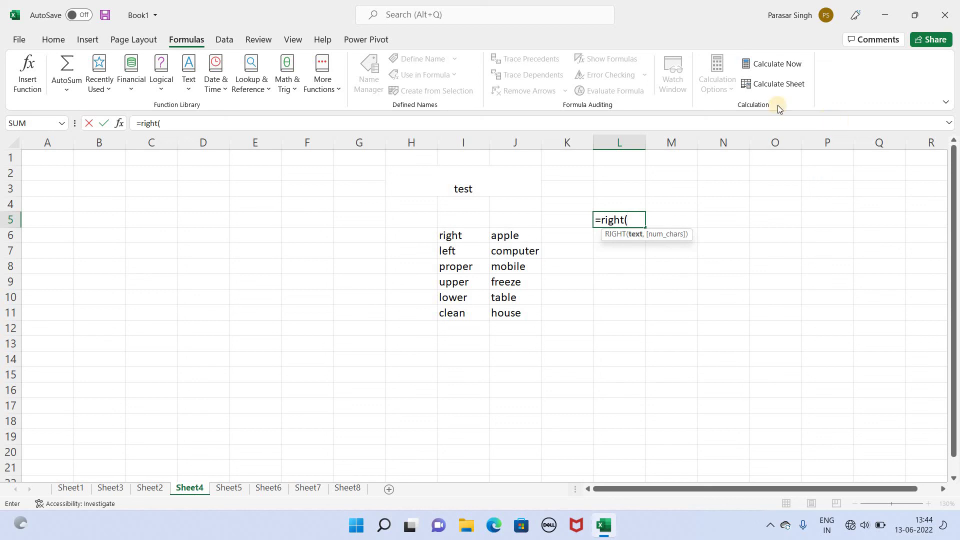
{"action": "left_click", "coordinate": [512, 237]}
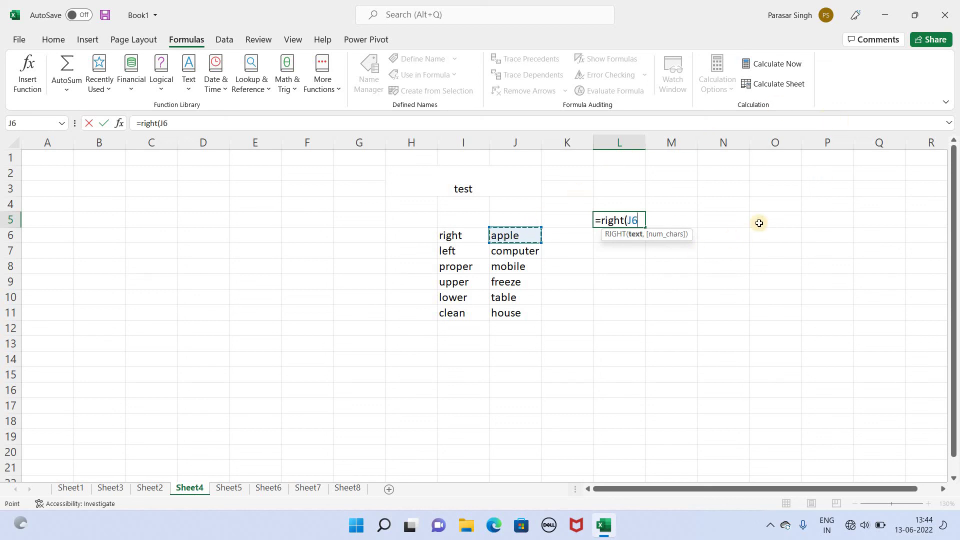
{"action": "type", "text": ","}
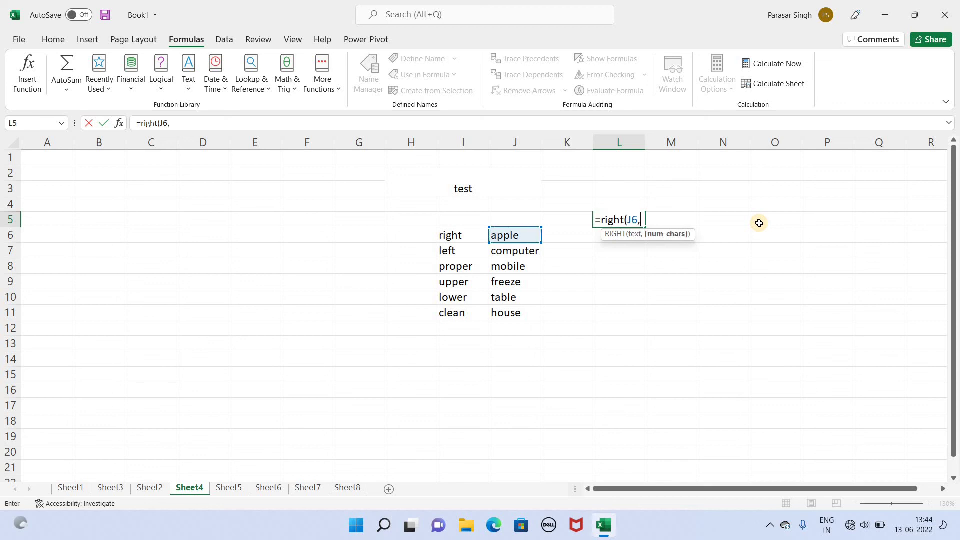
{"action": "type", "text": "3)"}
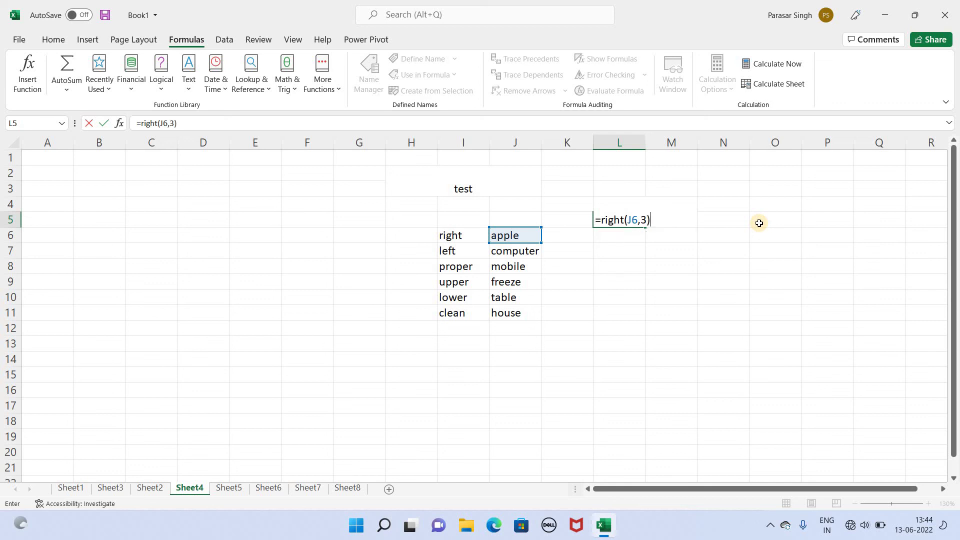
{"action": "key", "text": "Return"}
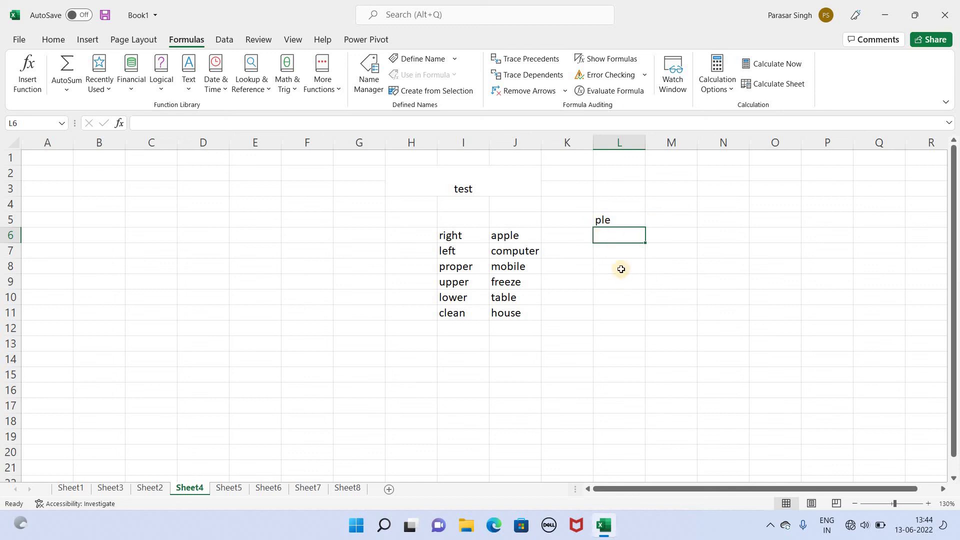
Enter =LEFT(J7,4) in L7 so it shows 'comp' from computer
{"action": "left_click", "coordinate": [617, 250]}
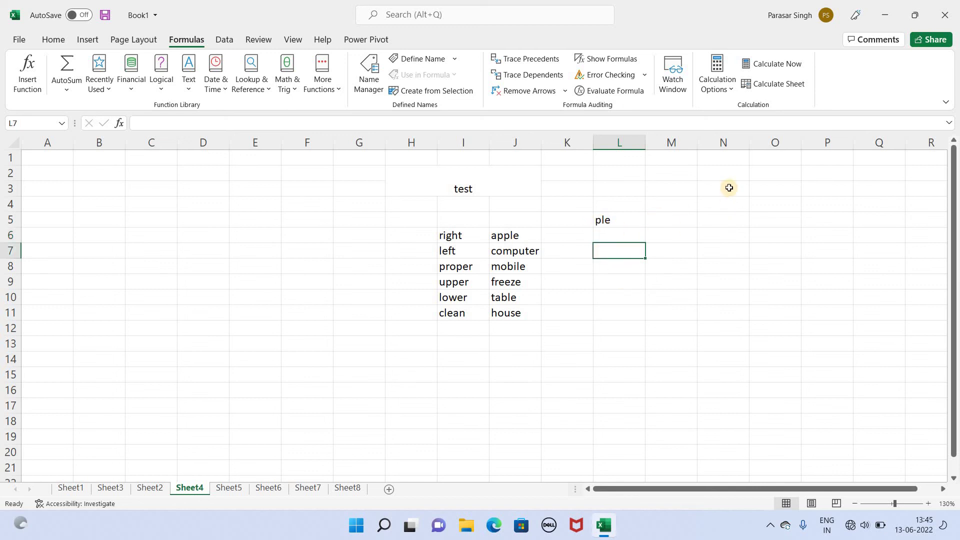
{"action": "type", "text": "="}
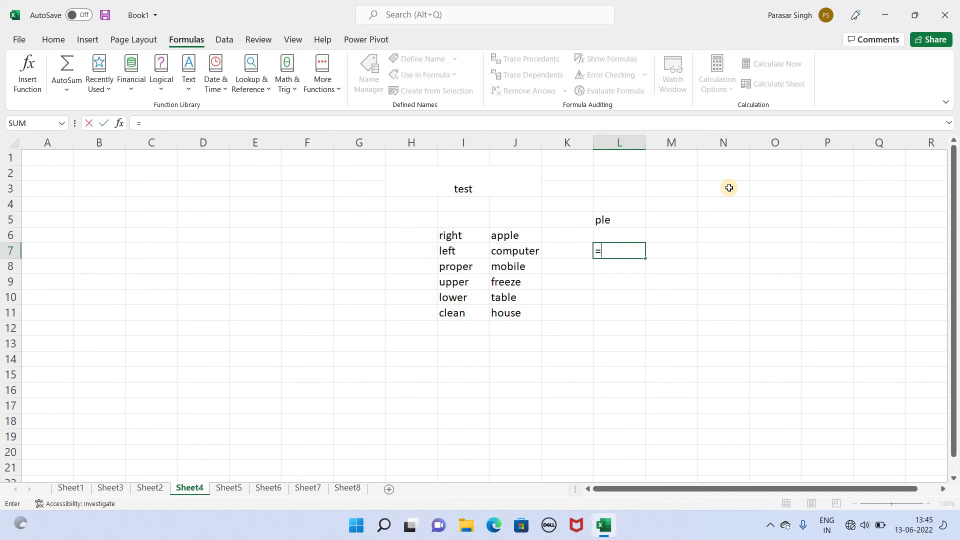
{"action": "type", "text": "lef"}
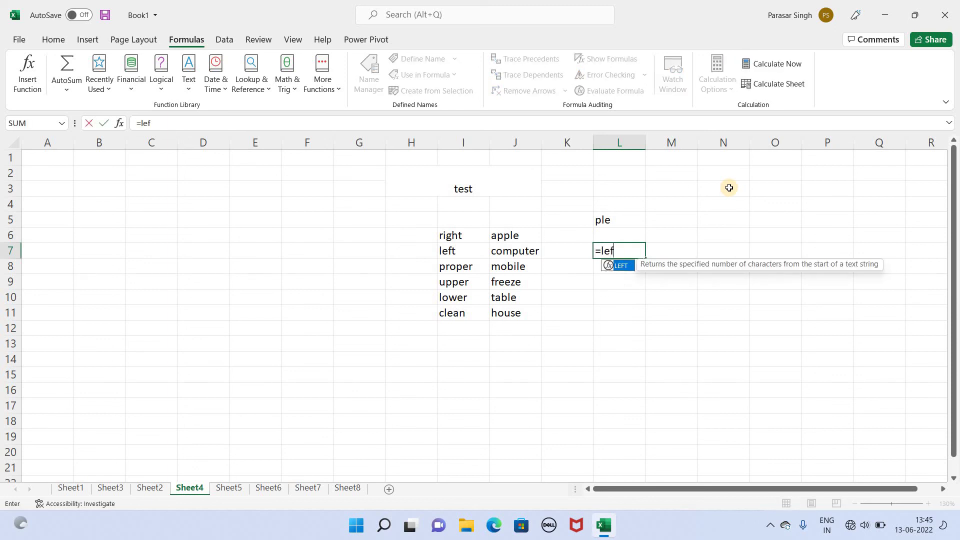
{"action": "type", "text": "t("}
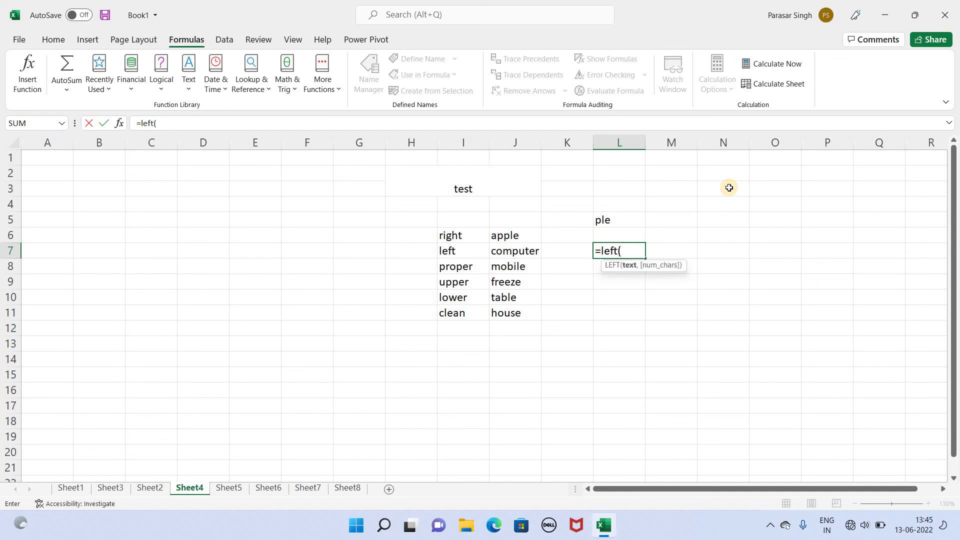
{"action": "left_click", "coordinate": [514, 250]}
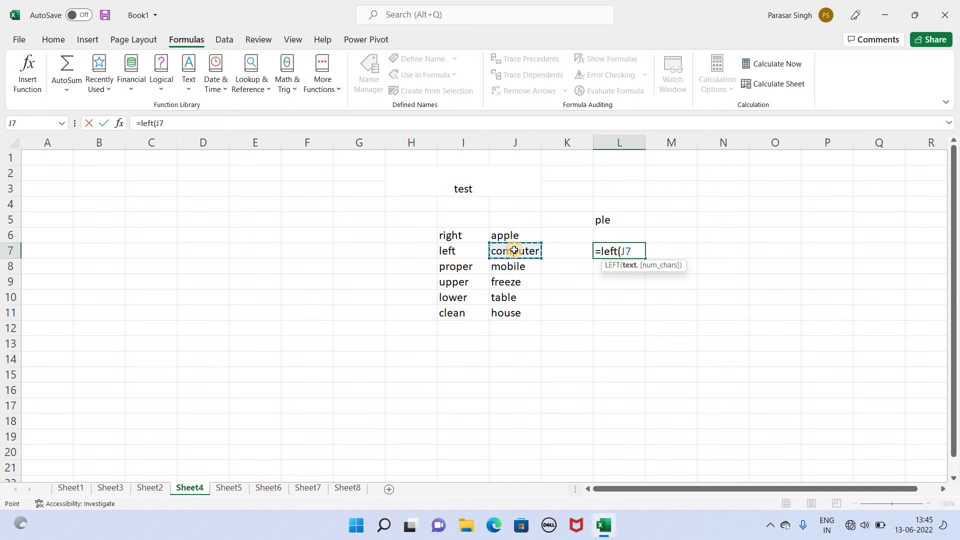
{"action": "type", "text": ","}
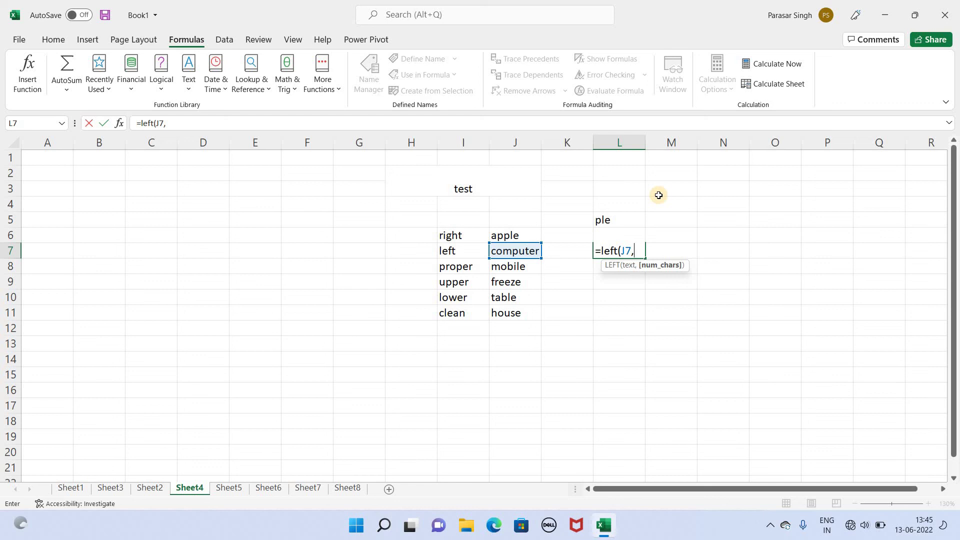
{"action": "type", "text": "4)"}
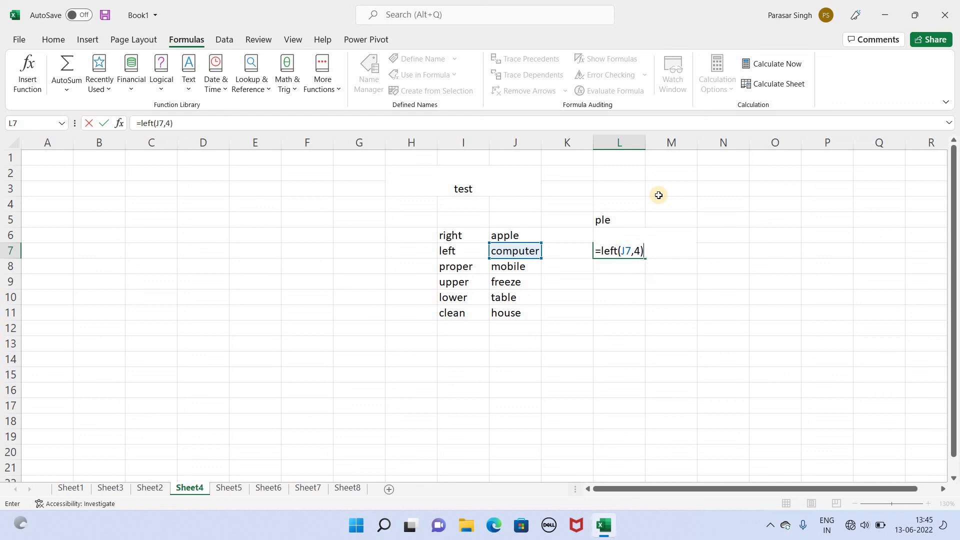
{"action": "key", "text": "Return"}
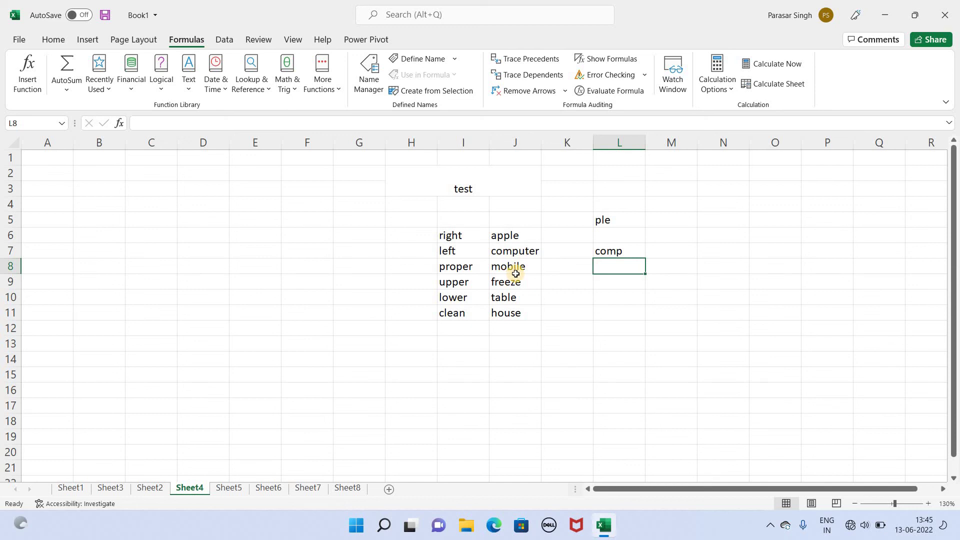
Retype J8's word as mixed-case 'mObILe' and delete the #NAME? error from M8
{"action": "left_click", "coordinate": [684, 269]}
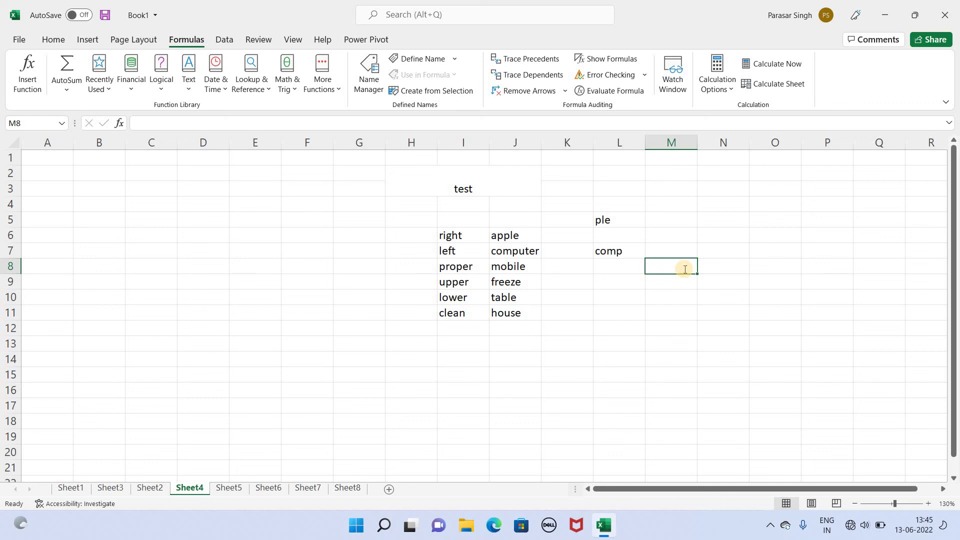
{"action": "type", "text": "=pr"}
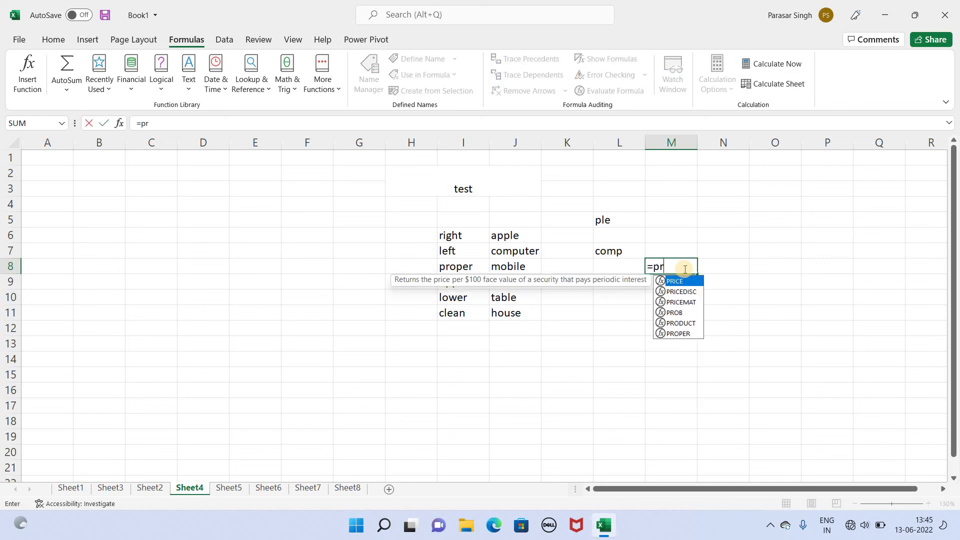
{"action": "left_click", "coordinate": [525, 269]}
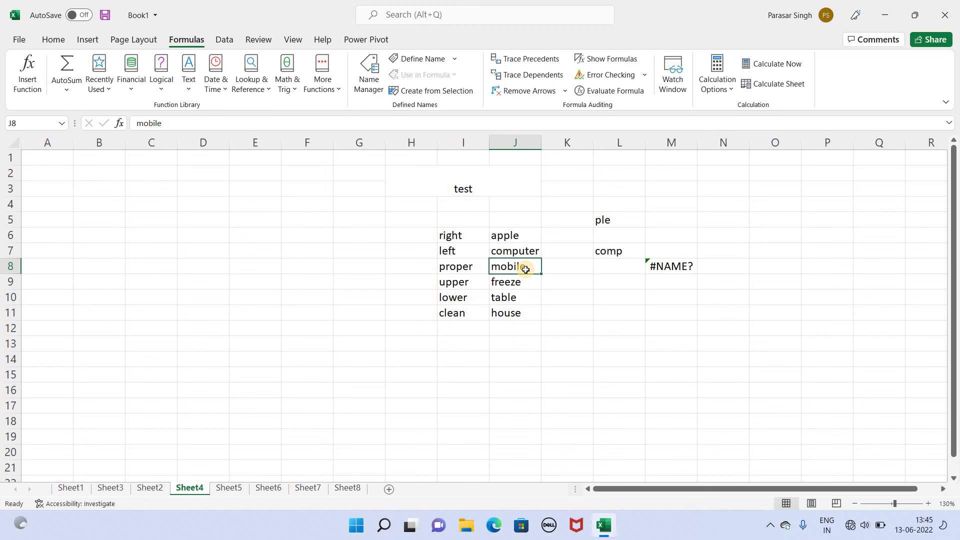
{"action": "key", "text": "F2"}
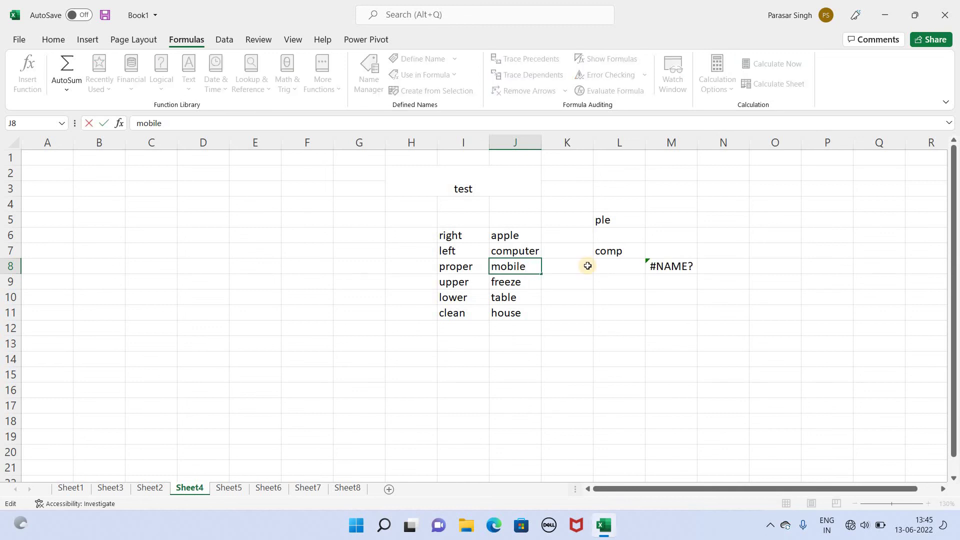
{"action": "key", "text": "BackSpace"}
{"action": "key", "text": "BackSpace"}
{"action": "key", "text": "BackSpace"}
{"action": "key", "text": "BackSpace"}
{"action": "key", "text": "BackSpace"}
{"action": "type", "text": "b"}
{"action": "type", "text": "l"}
{"action": "type", "text": "L"}
{"action": "type", "text": "e"}
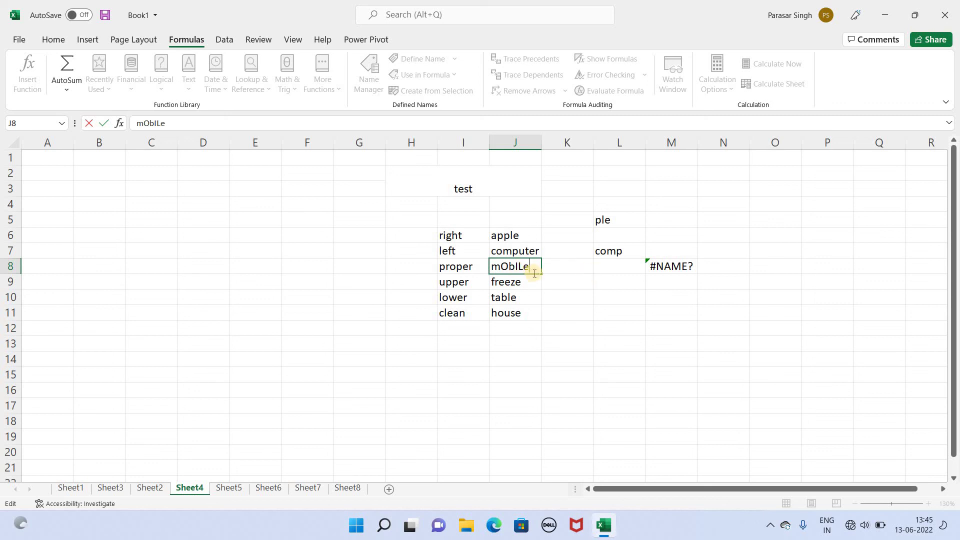
{"action": "left_click", "coordinate": [678, 262]}
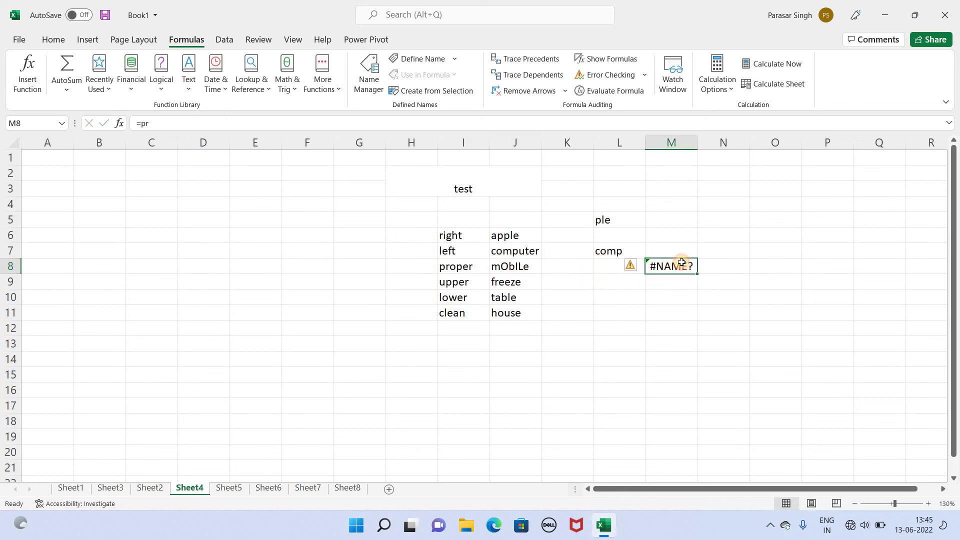
{"action": "key", "text": "BackSpace"}
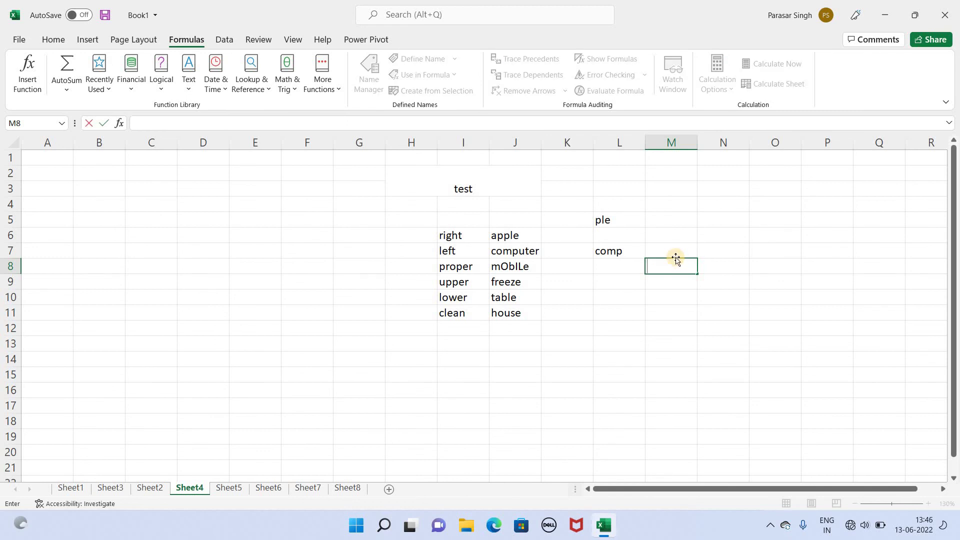
Enter =PROPER(J8) in M8 so it shows 'Mobile'
{"action": "type", "text": "+"}
{"action": "key", "text": "BackSpace"}
{"action": "type", "text": "="}
{"action": "type", "text": "pro"}
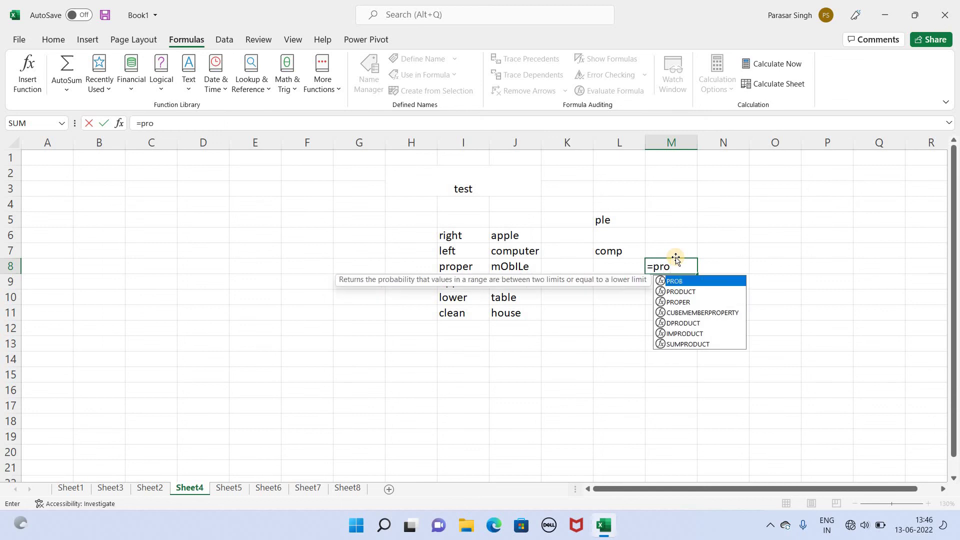
{"action": "type", "text": "per"}
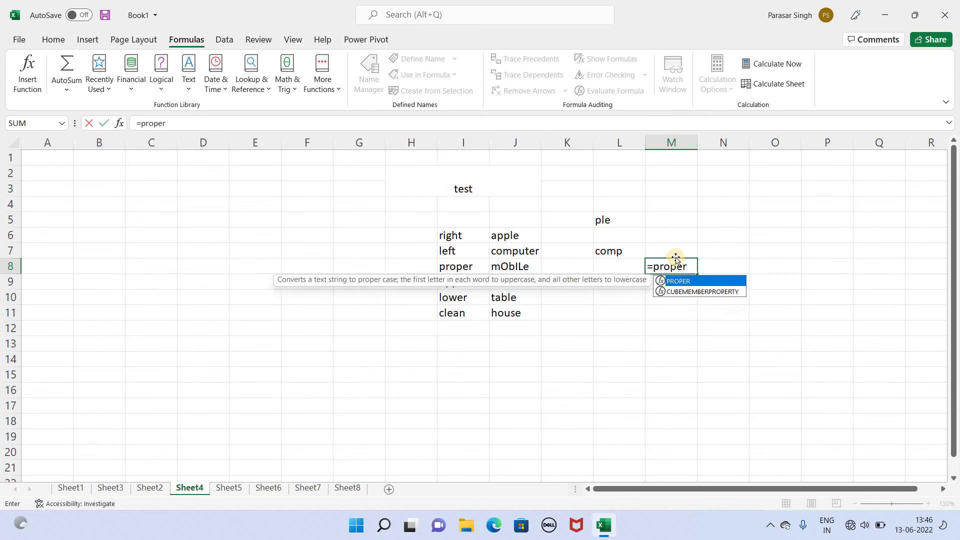
{"action": "type", "text": "("}
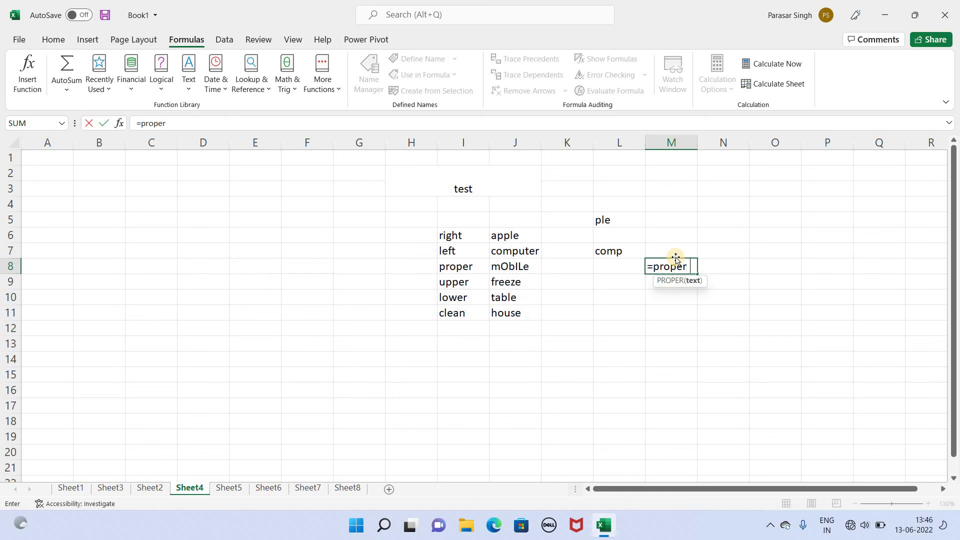
{"action": "left_click", "coordinate": [521, 265]}
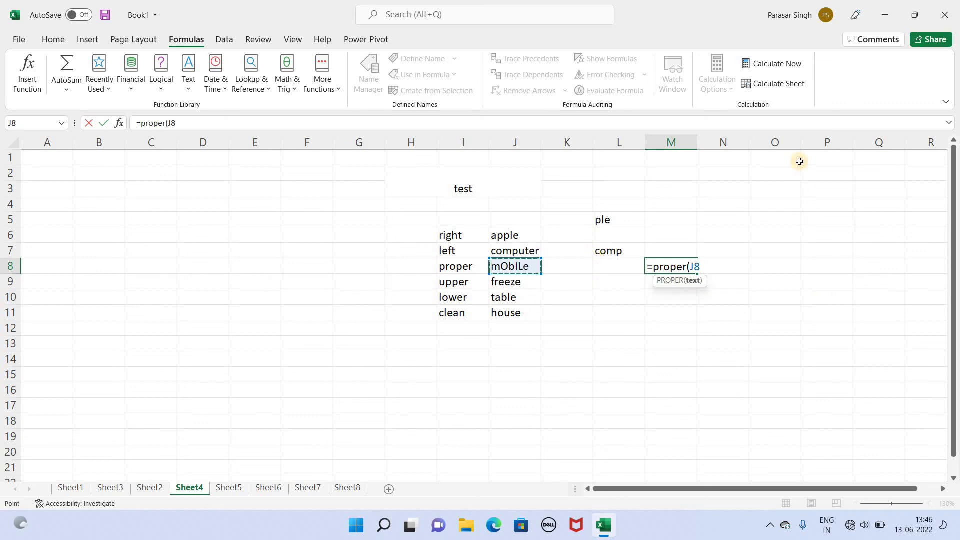
{"action": "type", "text": ")"}
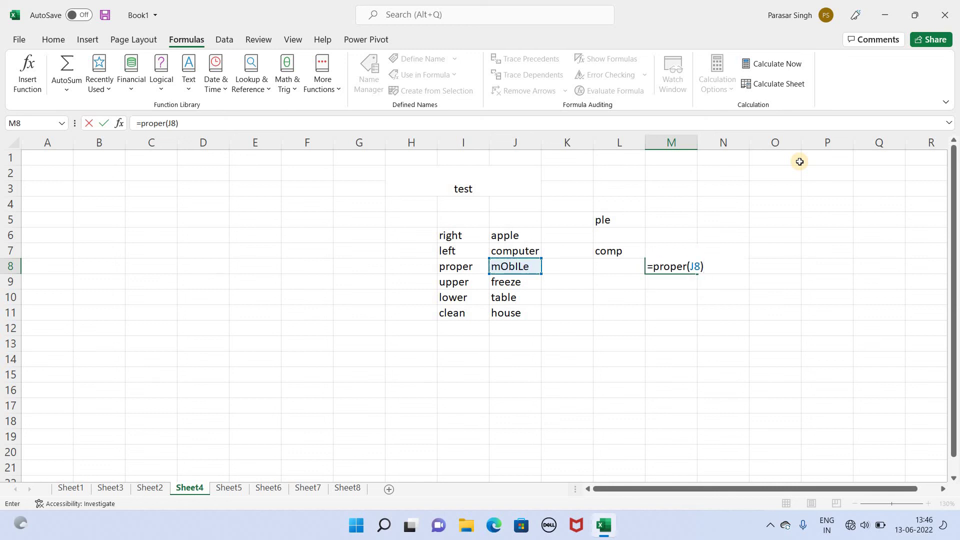
{"action": "key", "text": "Return"}
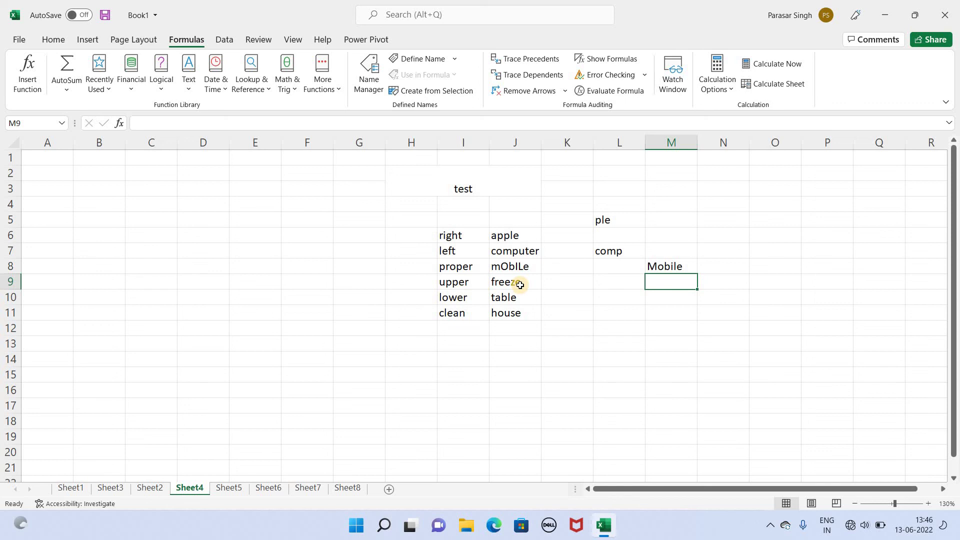
{"action": "left_click", "coordinate": [629, 311]}
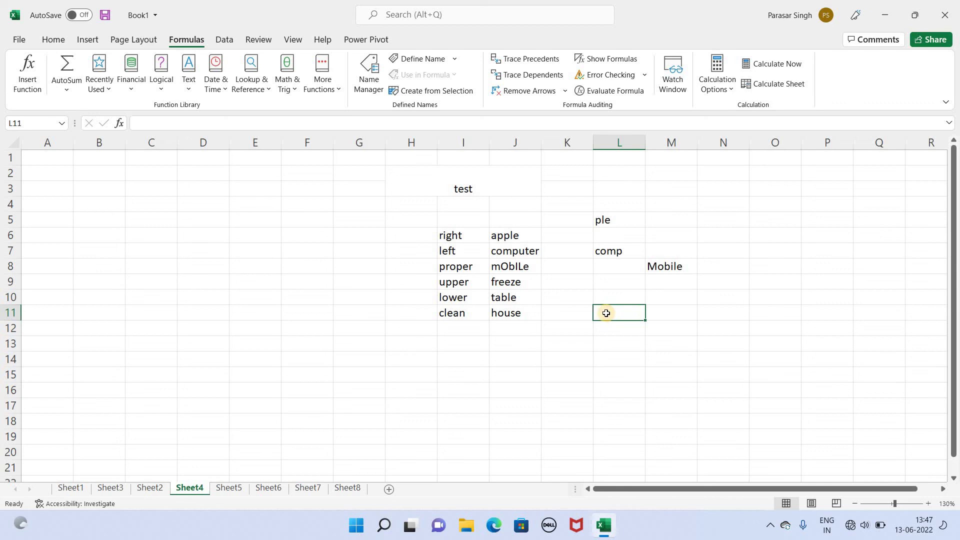
Enter =UPPER(J9) in L11 so the word freeze appears as 'FREEZE'
{"action": "type", "text": "="}
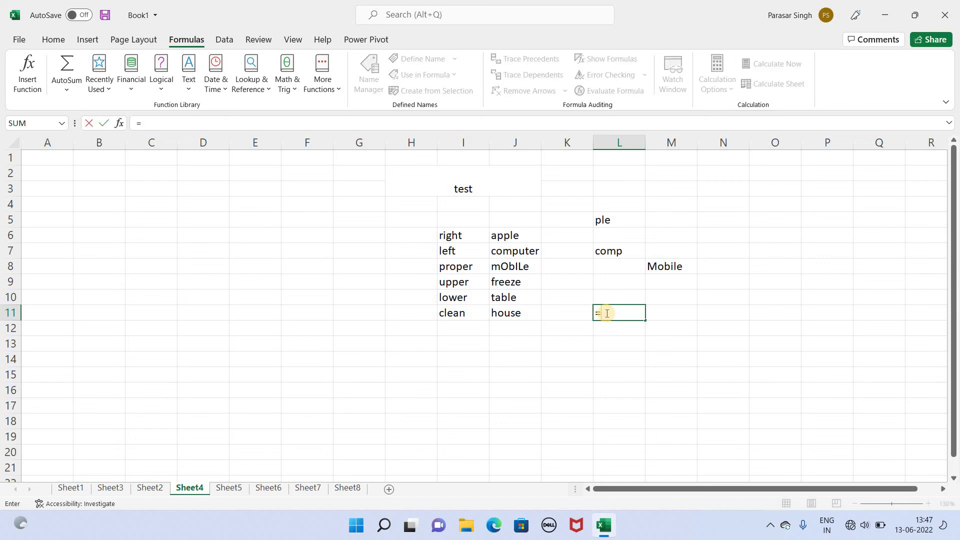
{"action": "type", "text": "upper"}
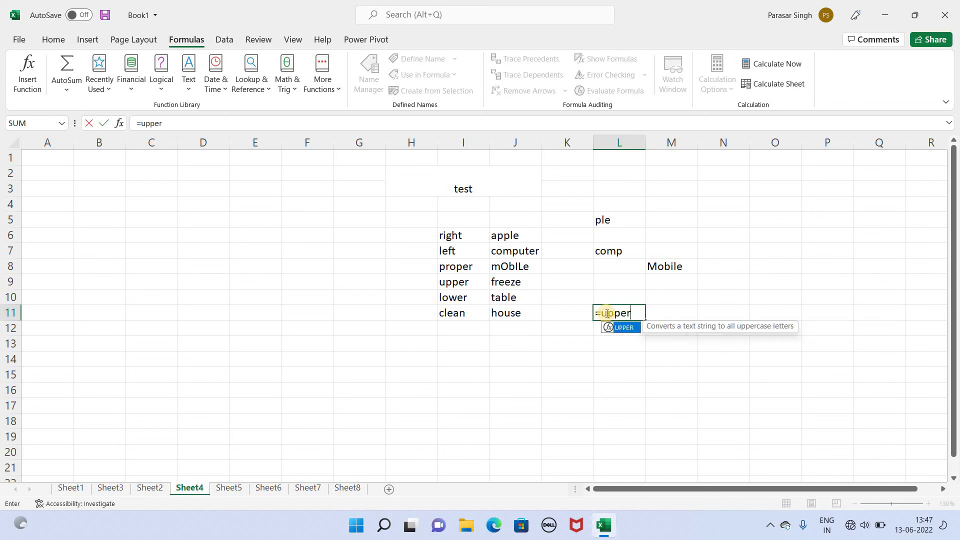
{"action": "type", "text": "("}
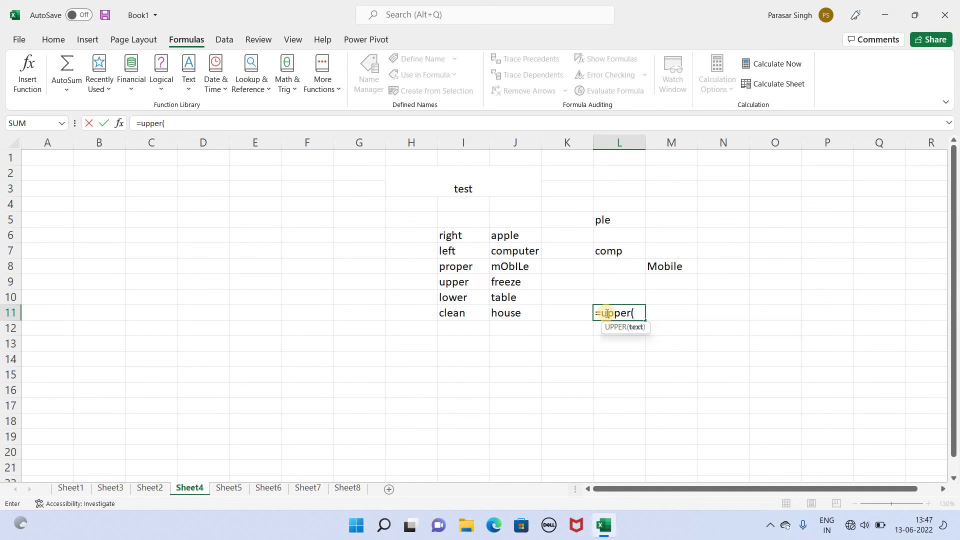
{"action": "left_click", "coordinate": [508, 282]}
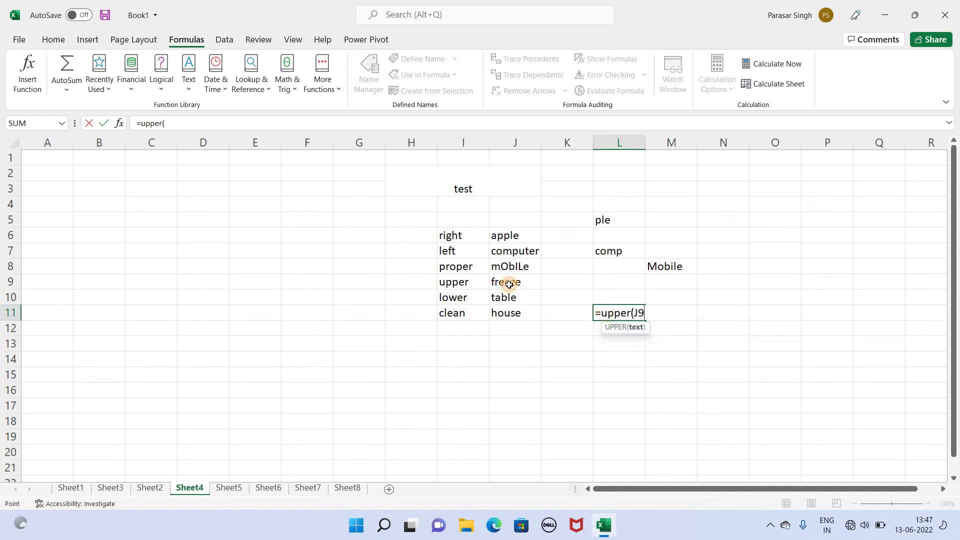
{"action": "type", "text": ")"}
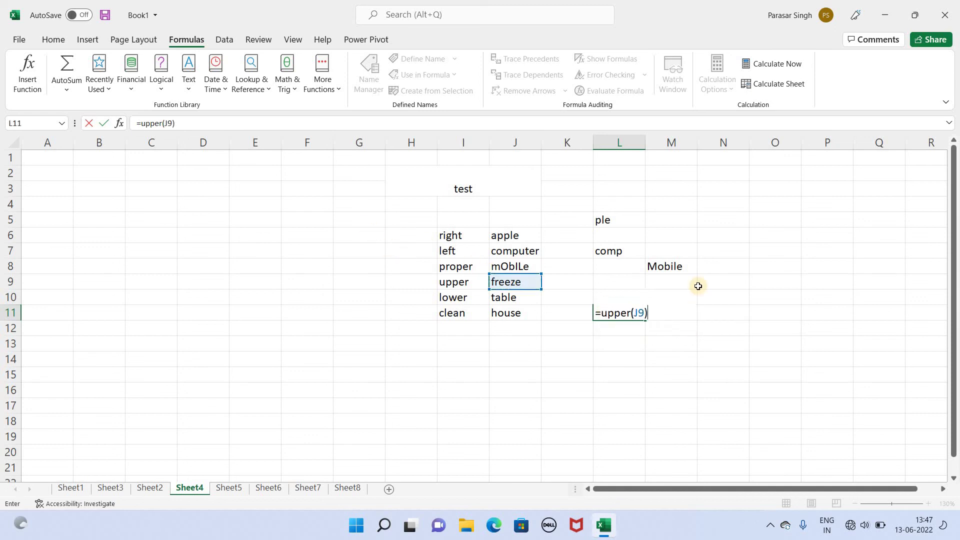
{"action": "key", "text": "Return"}
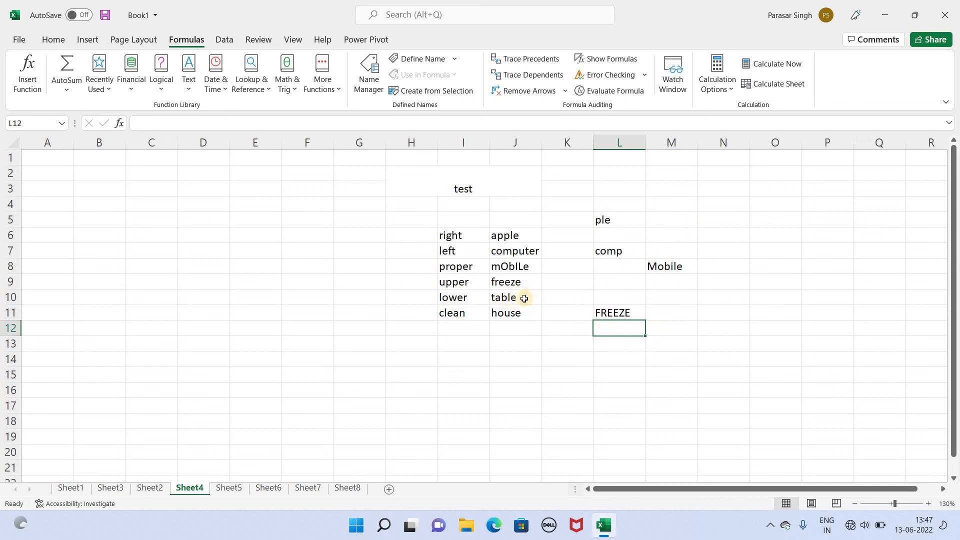
{"action": "left_click", "coordinate": [644, 314]}
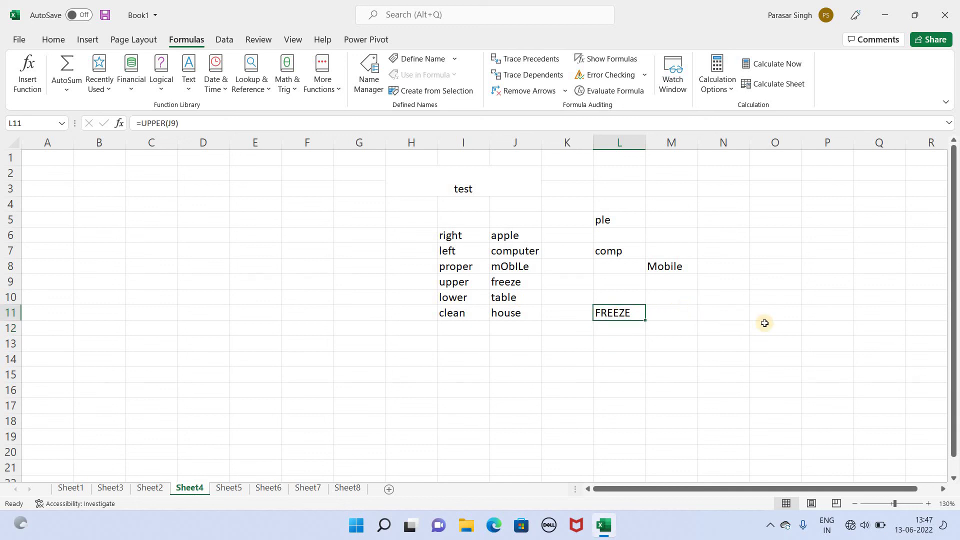
{"action": "left_click", "coordinate": [721, 316]}
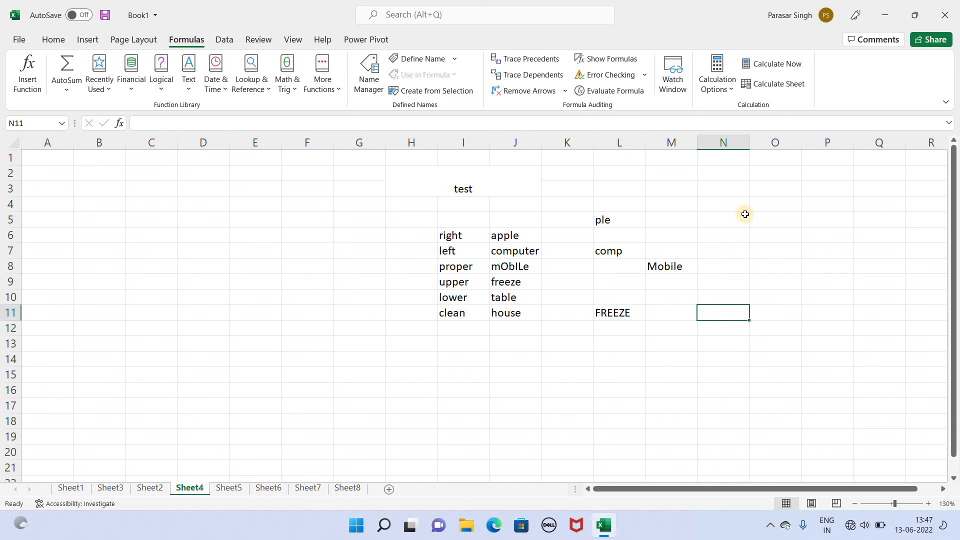
Enter =LOWER(L11) in N11 to turn 'FREEZE' back into 'freeze'
{"action": "type", "text": "="}
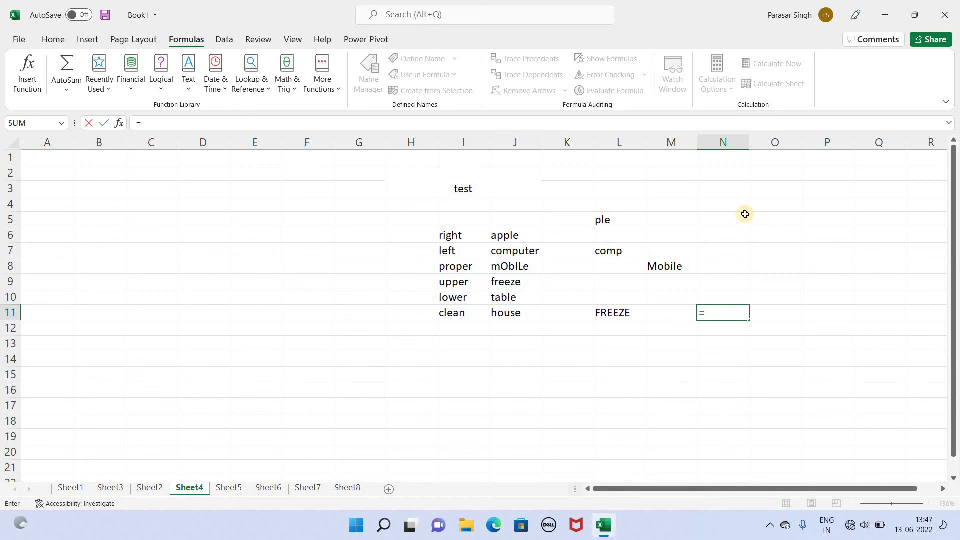
{"action": "type", "text": "lo"}
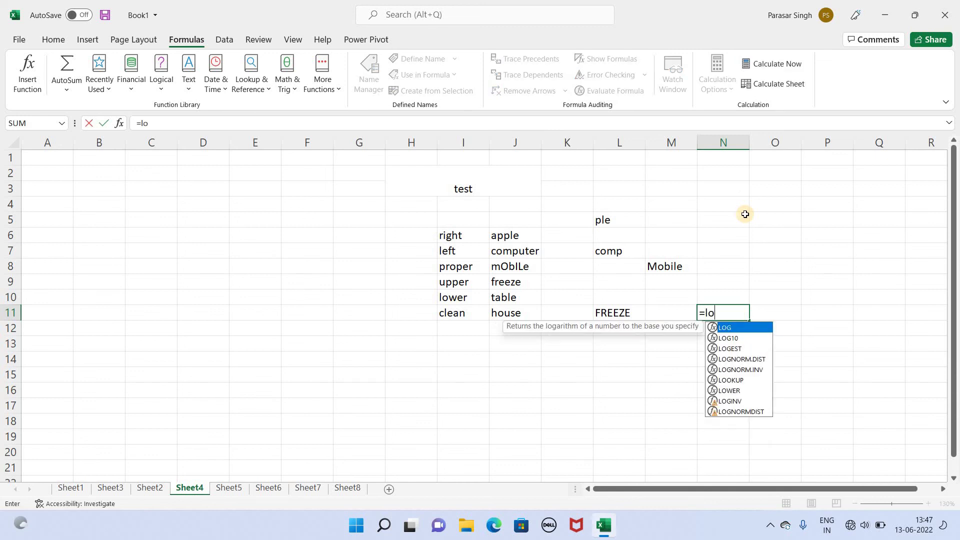
{"action": "type", "text": "wer"}
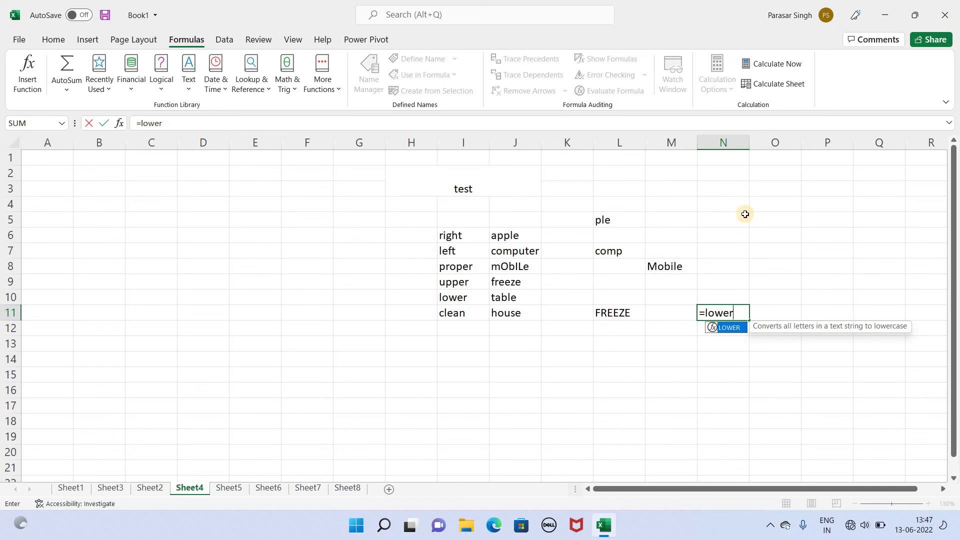
{"action": "type", "text": "("}
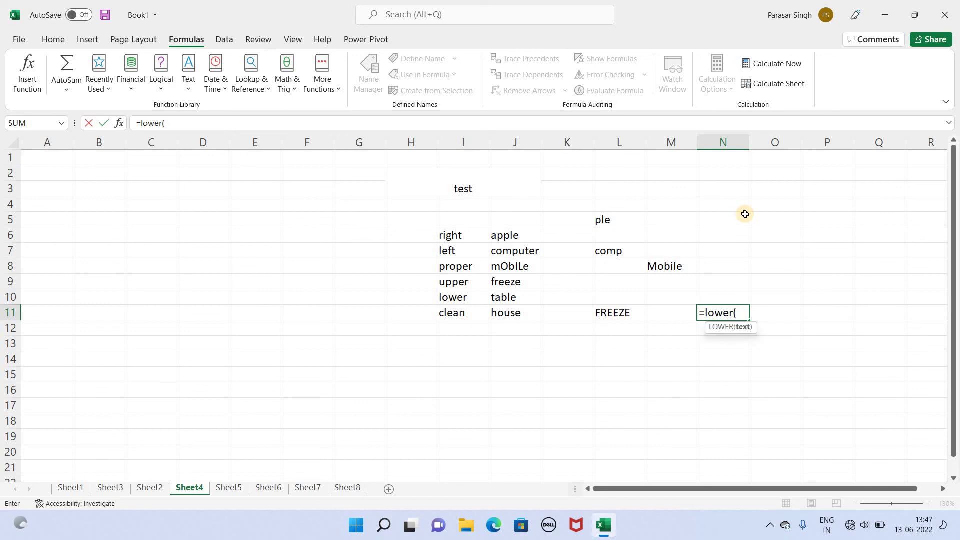
{"action": "left_click", "coordinate": [626, 314]}
{"action": "type", "text": ")"}
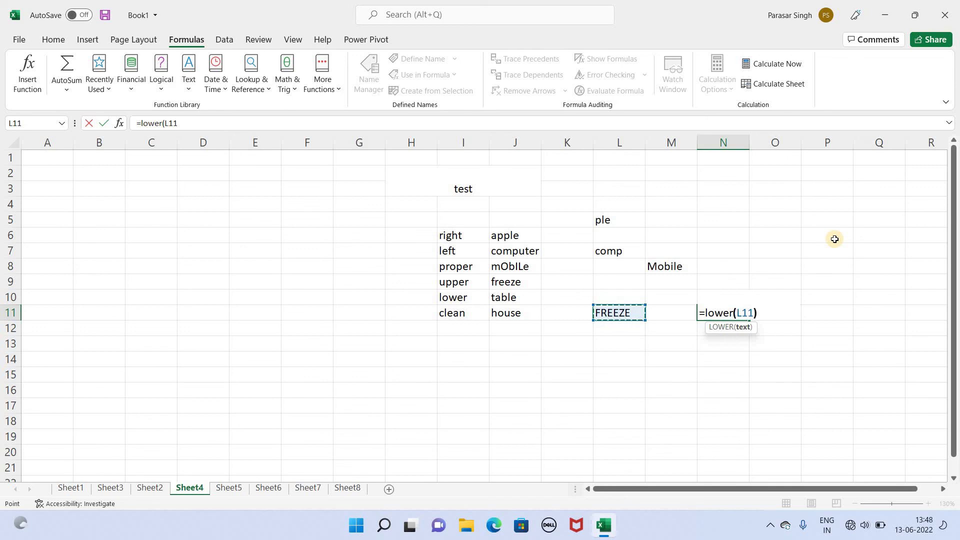
{"action": "key", "text": "Return"}
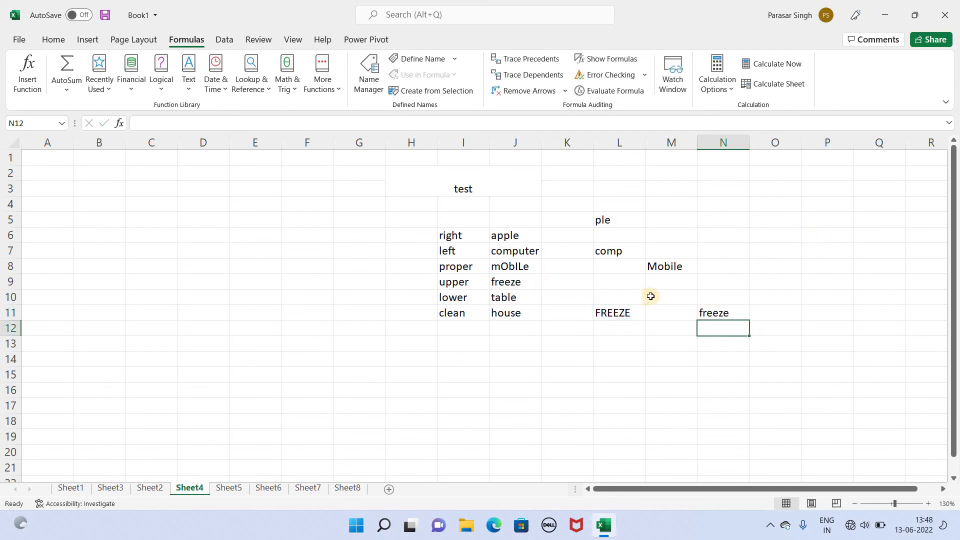
{"action": "left_click", "coordinate": [514, 314]}
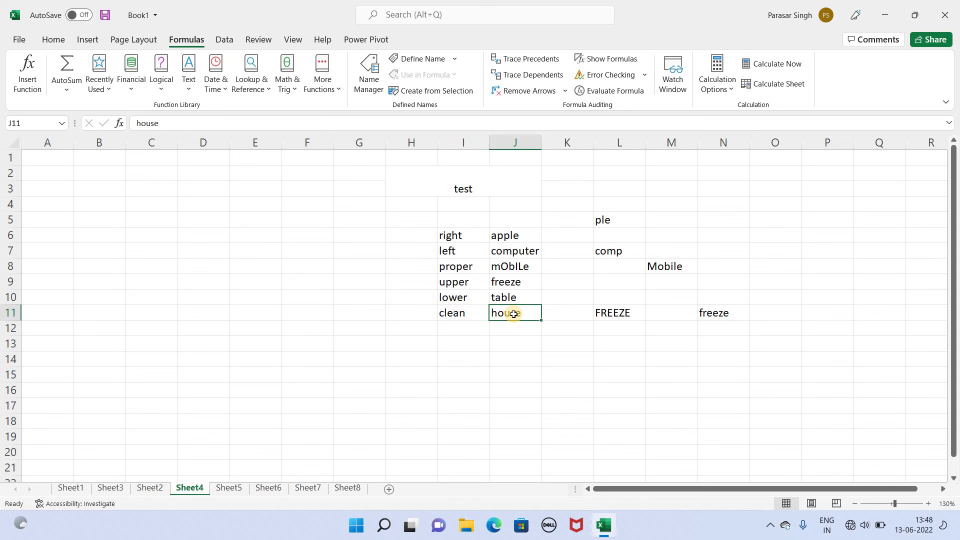
Make the word house in J11 bold, italic and underlined
{"action": "left_click", "coordinate": [52, 38]}
{"action": "left_click", "coordinate": [160, 84]}
{"action": "left_click", "coordinate": [176, 83]}
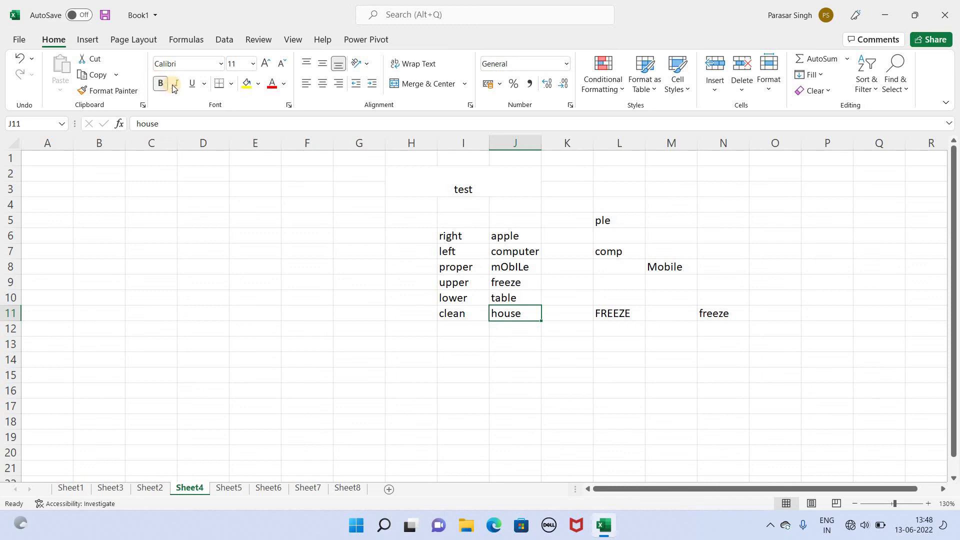
{"action": "left_click", "coordinate": [192, 83]}
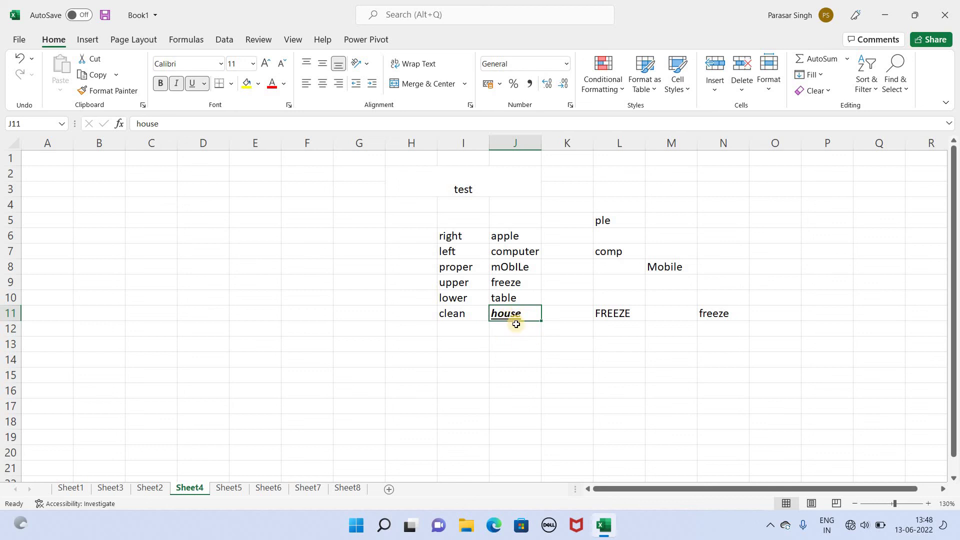
Enter =CLEAN(J11) in J13 so it shows plain 'house'
{"action": "left_click", "coordinate": [515, 344]}
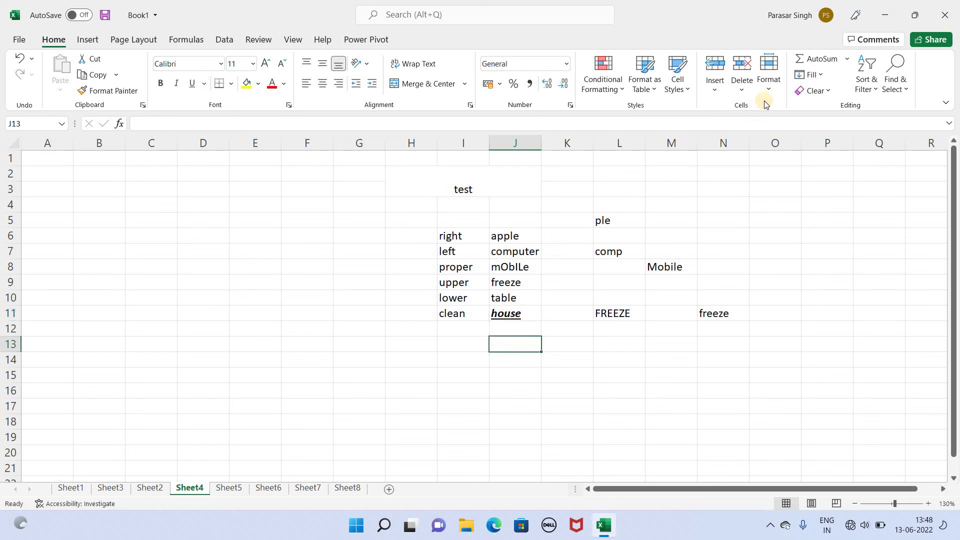
{"action": "type", "text": "="}
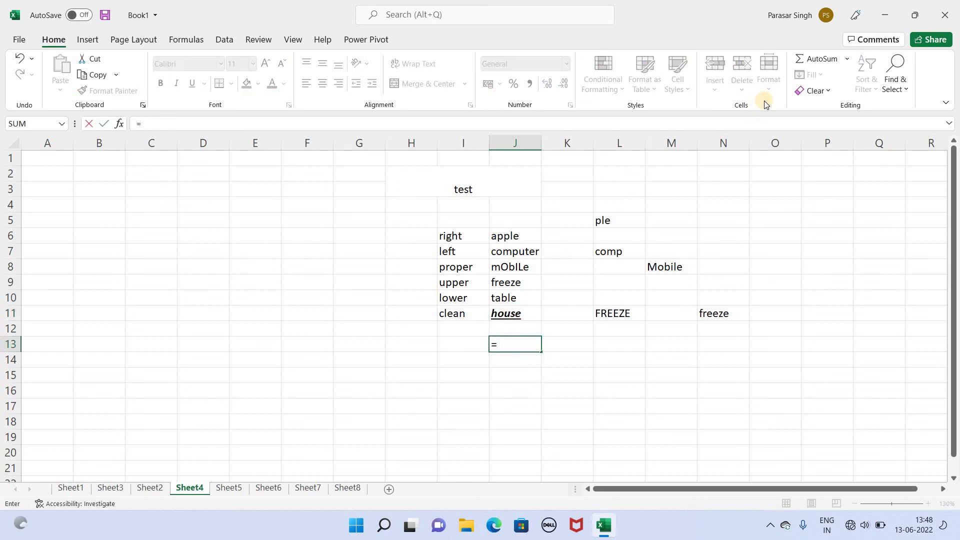
{"action": "type", "text": "clean"}
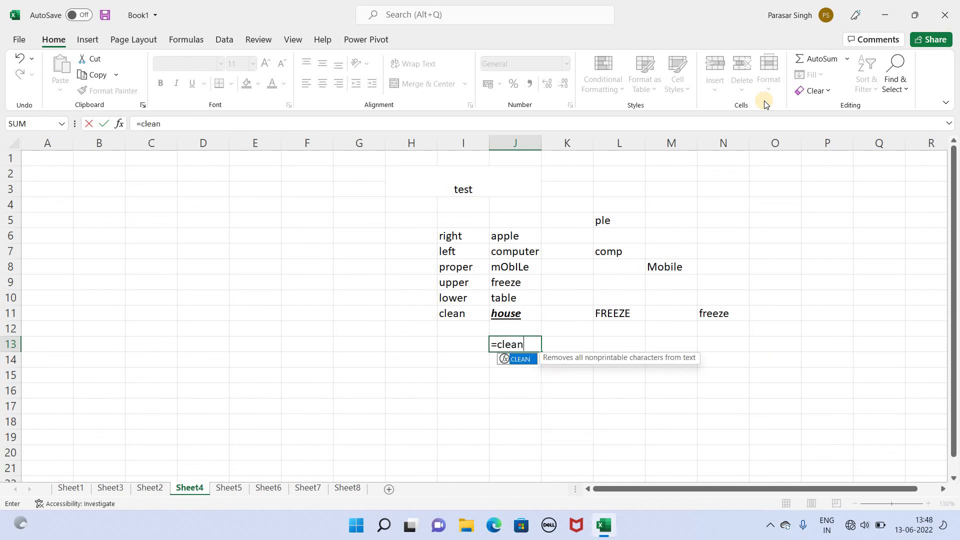
{"action": "type", "text": "("}
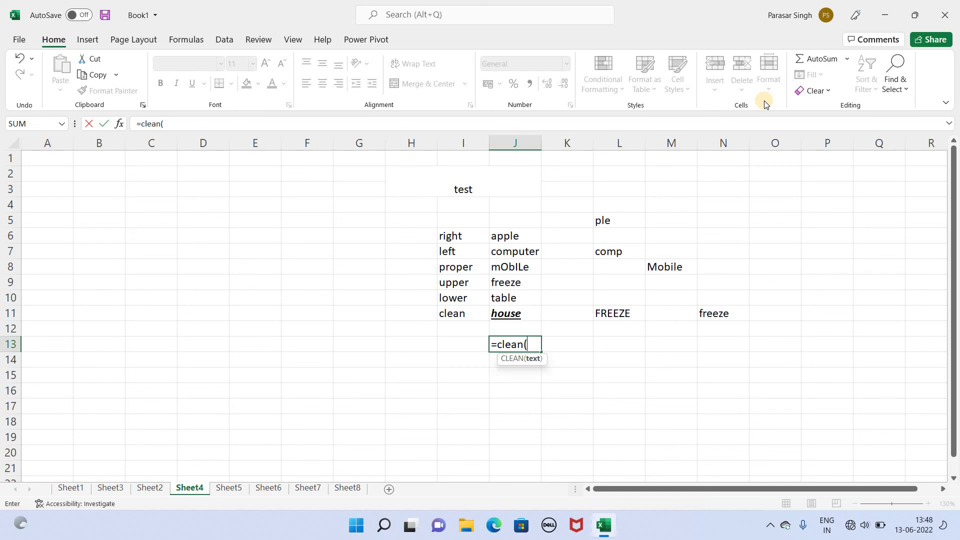
{"action": "left_click", "coordinate": [509, 315]}
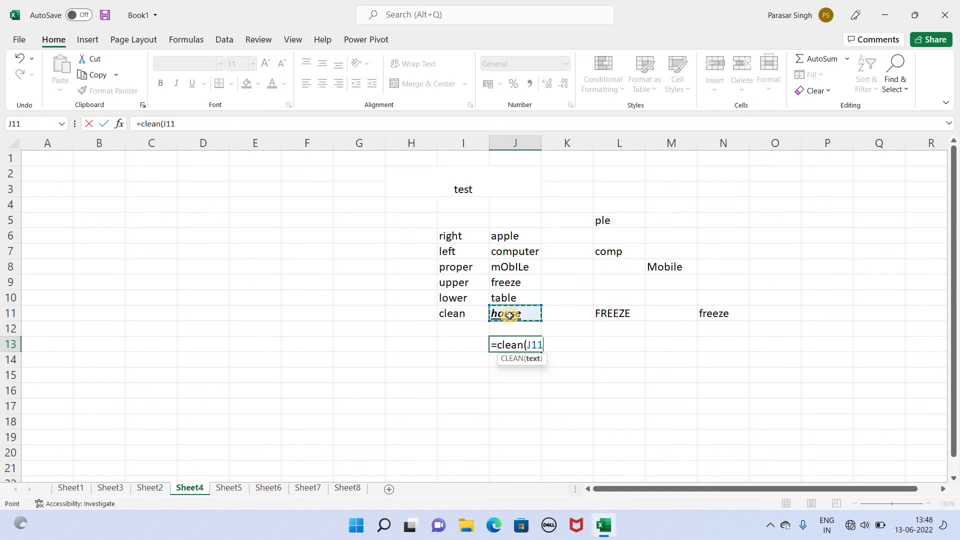
{"action": "type", "text": ")"}
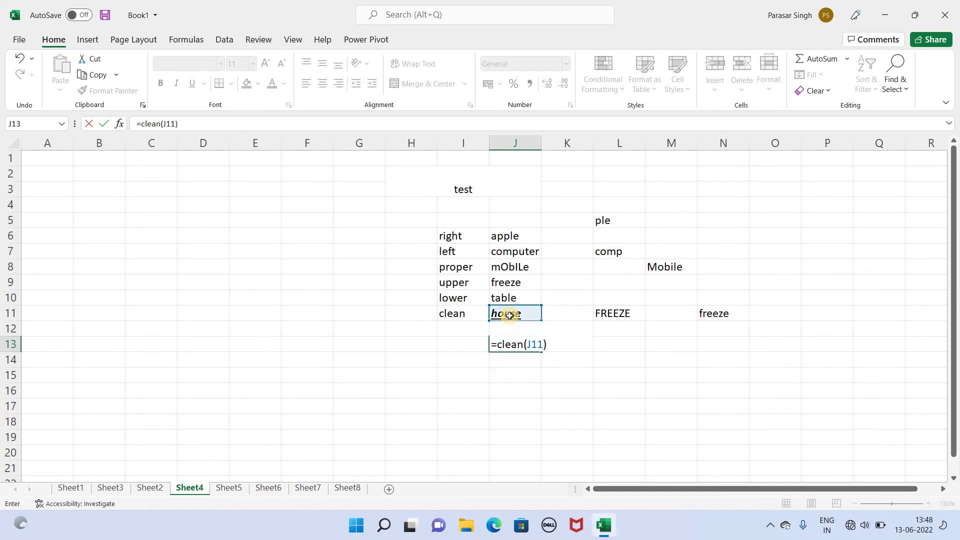
{"action": "key", "text": "Return"}
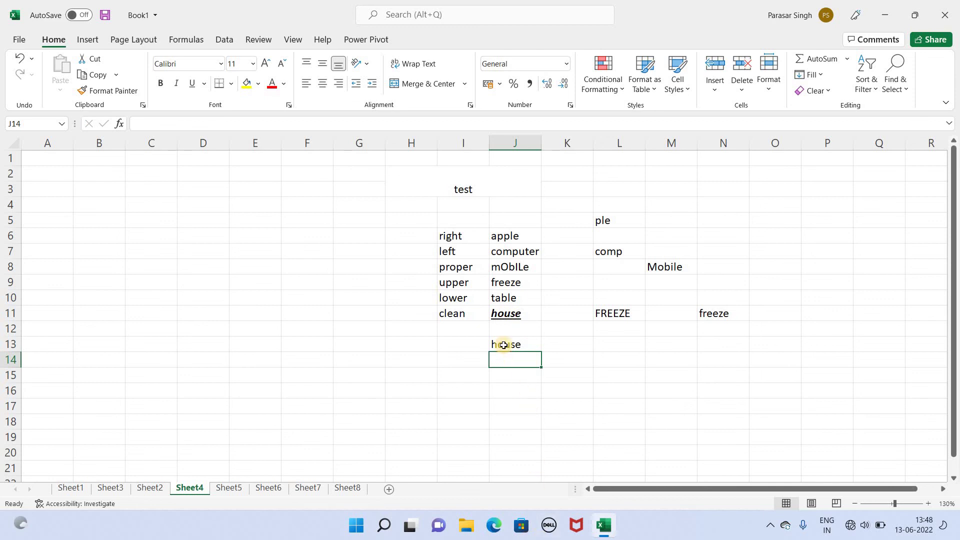
Browse the Date & Time functions, then switch to Sheet5 zoomed to 140%
{"action": "left_click", "coordinate": [175, 41]}
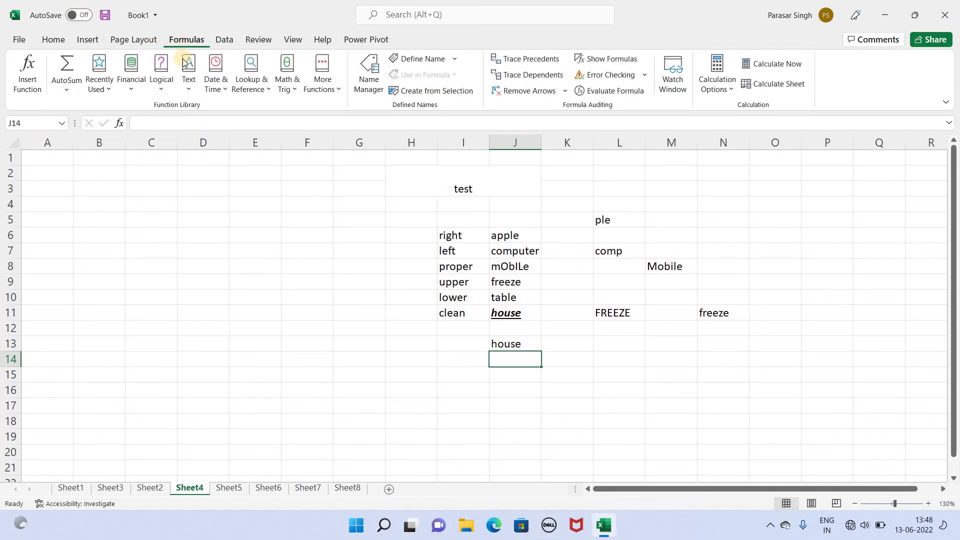
{"action": "left_click", "coordinate": [228, 89]}
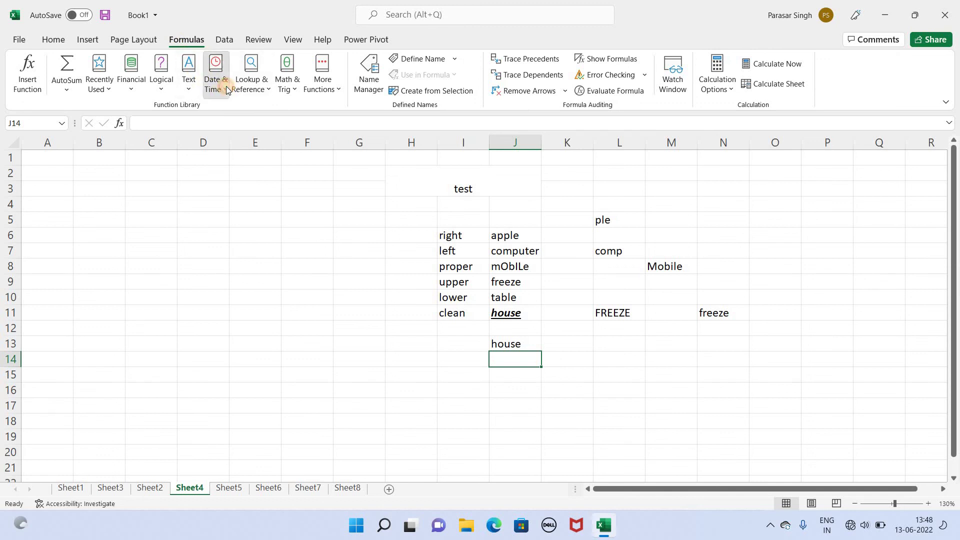
{"action": "left_click", "coordinate": [368, 213]}
{"action": "left_click", "coordinate": [242, 490]}
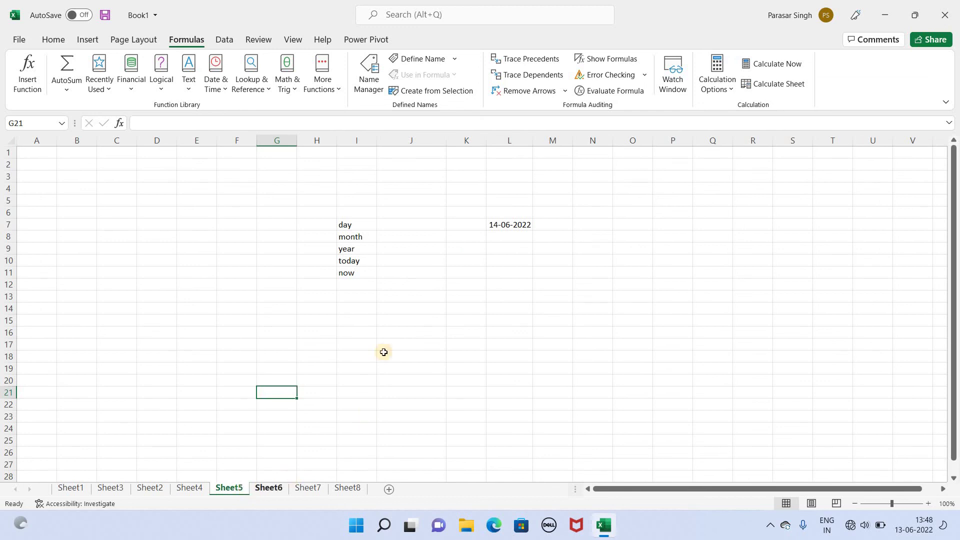
{"action": "left_click", "coordinate": [928, 503]}
{"action": "left_click", "coordinate": [928, 503]}
{"action": "left_click", "coordinate": [926, 503]}
{"action": "left_click", "coordinate": [923, 503]}
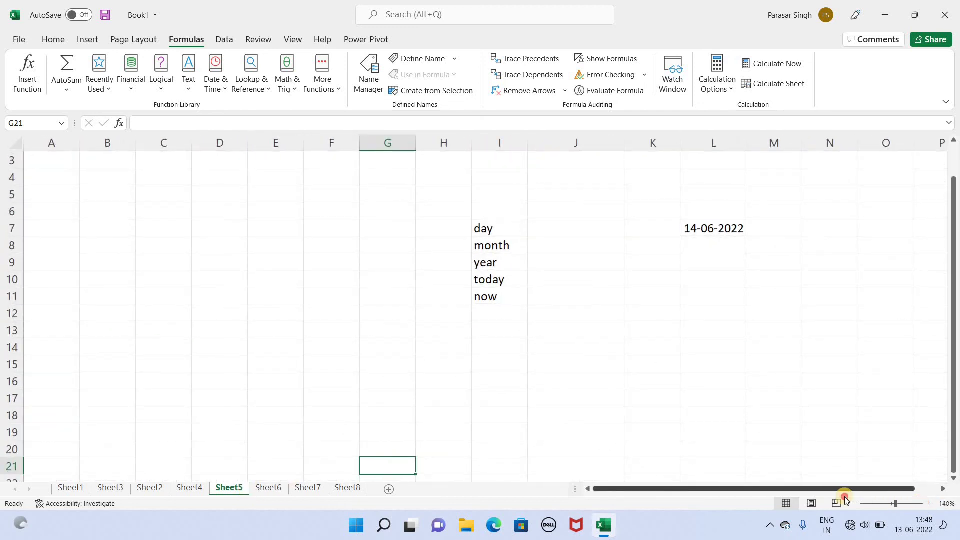
{"action": "left_click_drag", "start_coordinate": [830, 491], "coordinate": [853, 492]}
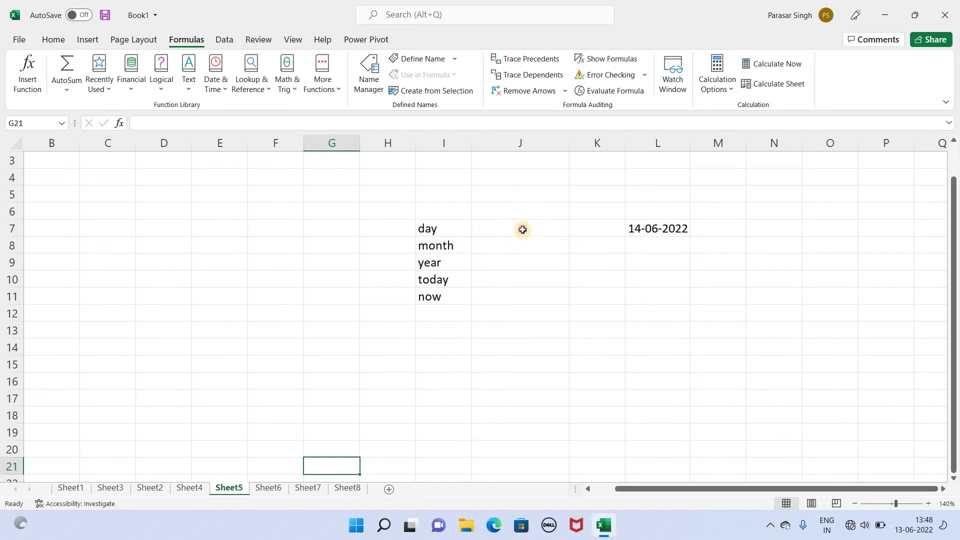
Try an argument-less =DAY() in J7, dismiss the error, and erase it
{"action": "left_click", "coordinate": [523, 230]}
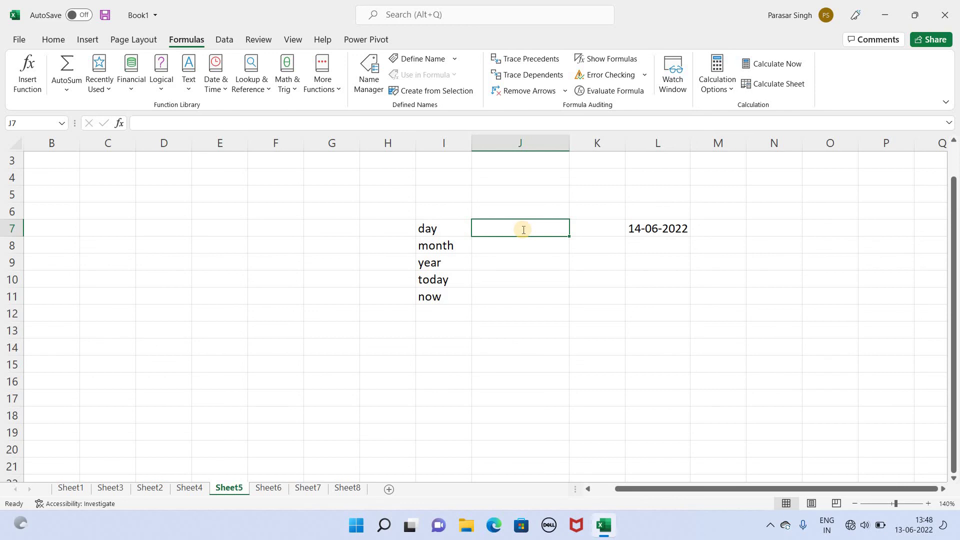
{"action": "type", "text": "="}
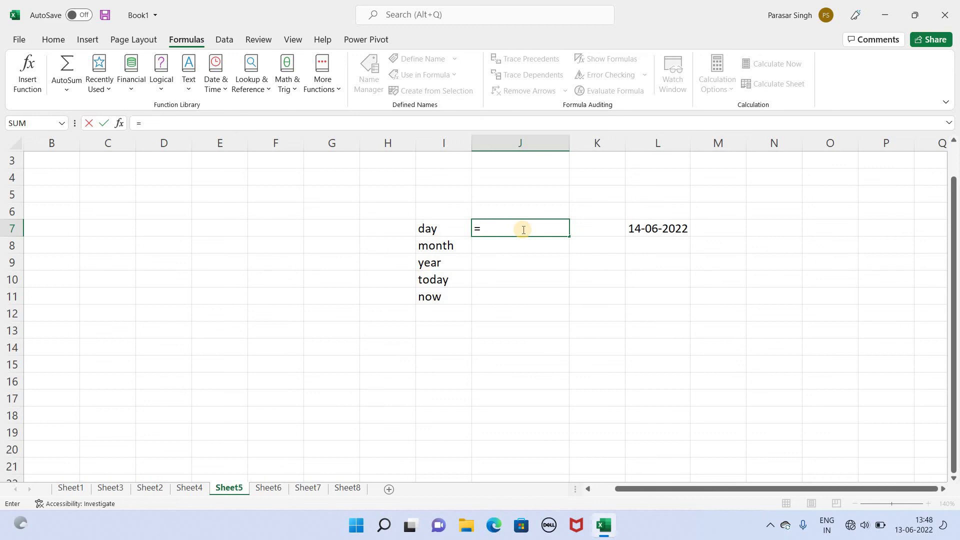
{"action": "type", "text": "("}
{"action": "key", "text": "BackSpace"}
{"action": "type", "text": "day"}
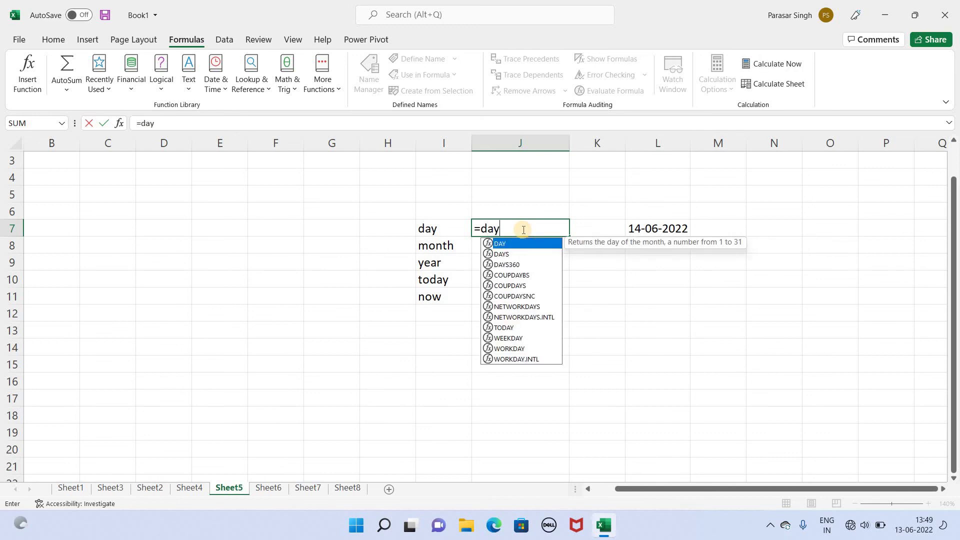
{"action": "type", "text": "("}
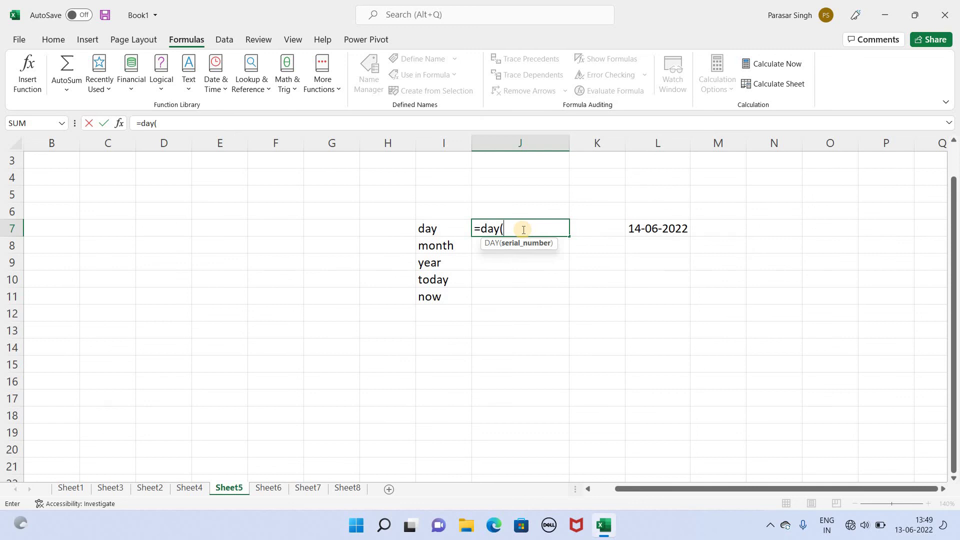
{"action": "type", "text": ")"}
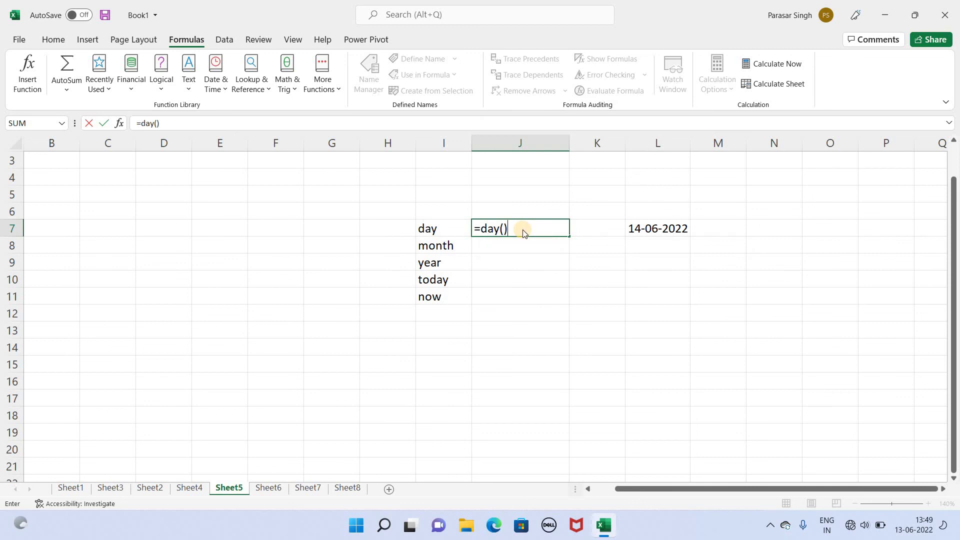
{"action": "key", "text": "Return"}
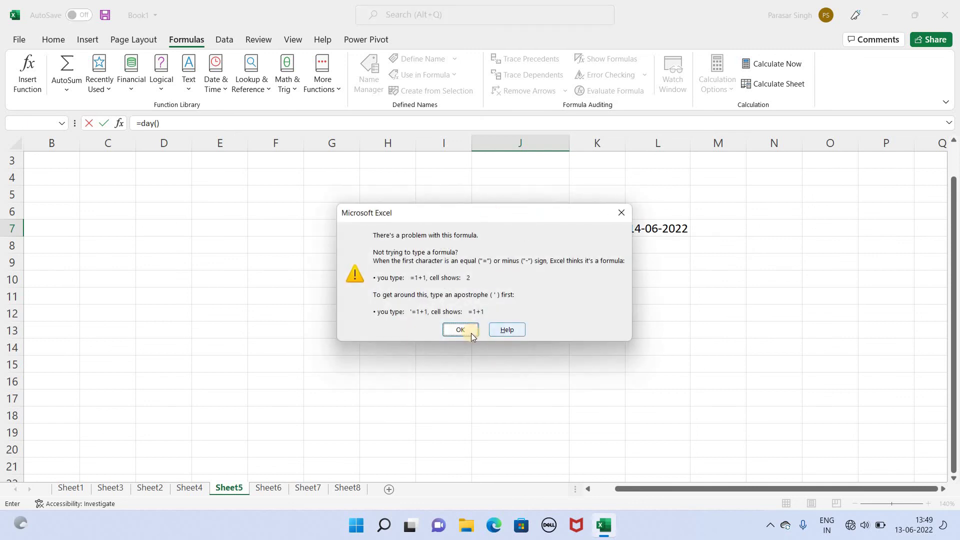
{"action": "left_click", "coordinate": [461, 330]}
{"action": "left_click", "coordinate": [547, 225]}
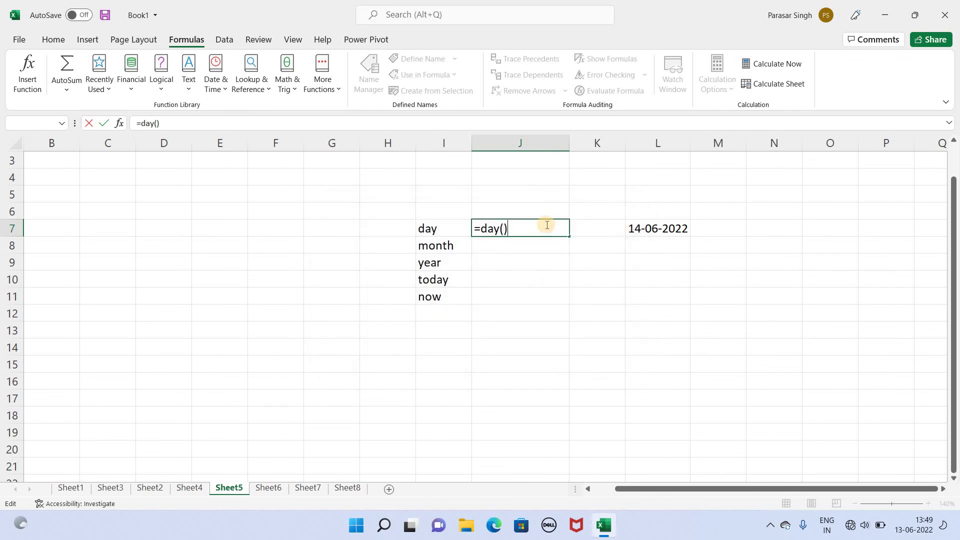
{"action": "key", "text": "BackSpace"}
{"action": "key", "text": "BackSpace"}
{"action": "key", "text": "BackSpace"}
{"action": "key", "text": "BackSpace"}
{"action": "key", "text": "BackSpace"}
{"action": "key", "text": "BackSpace"}
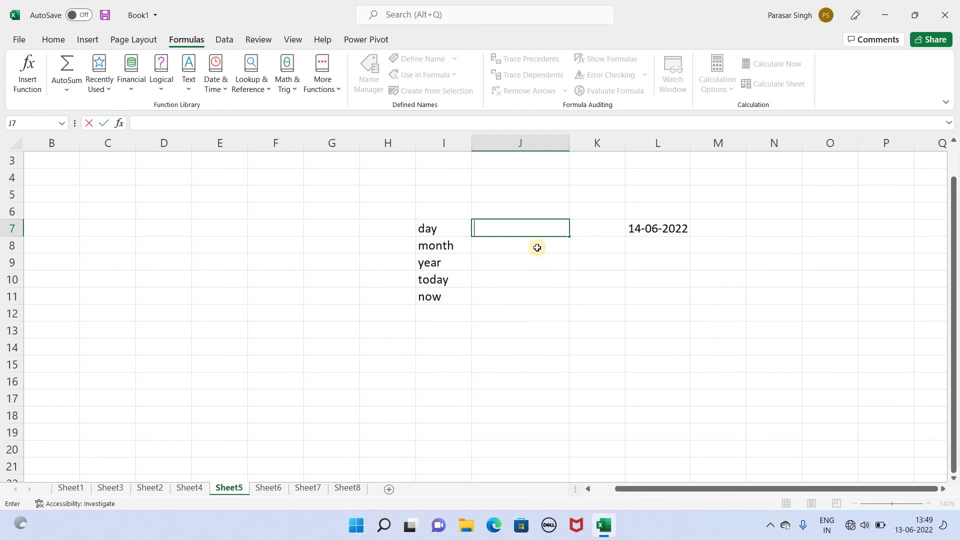
Enter =DAY(L7) in J7, redoing it after a typo, so it shows 14
{"action": "left_click", "coordinate": [645, 231]}
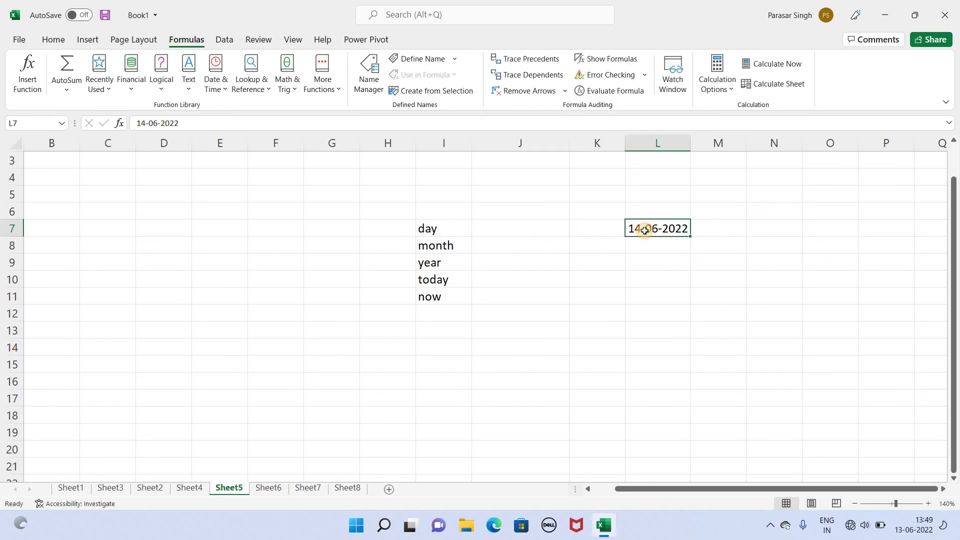
{"action": "left_click", "coordinate": [541, 233]}
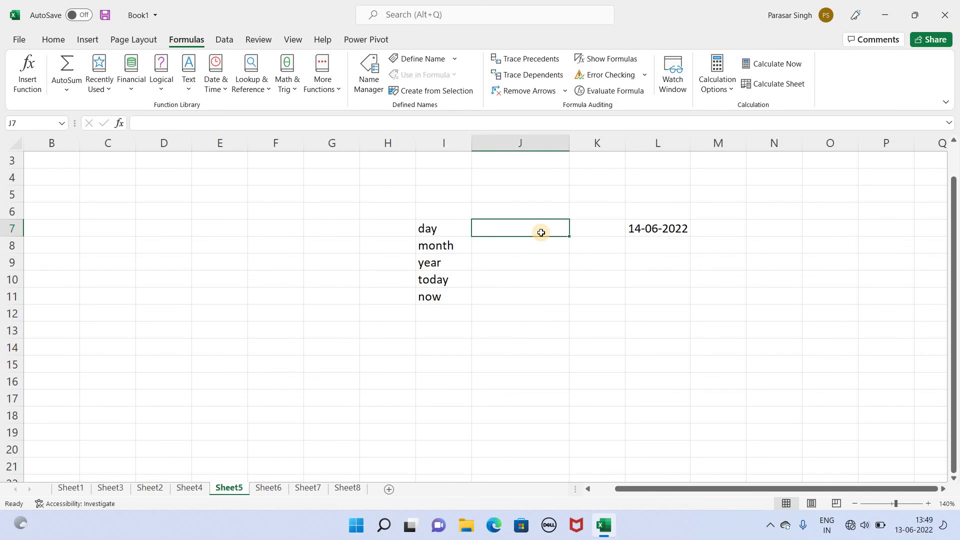
{"action": "type", "text": "="}
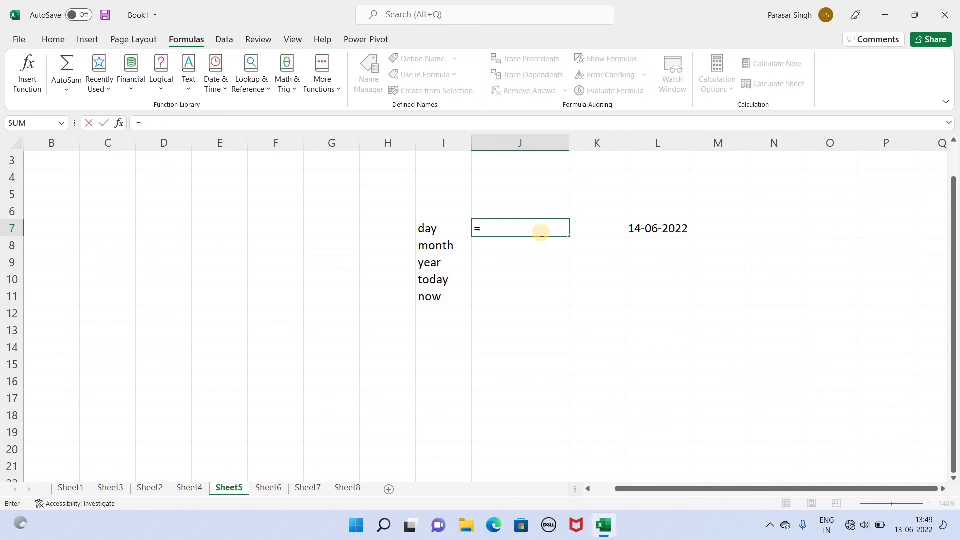
{"action": "type", "text": "day("}
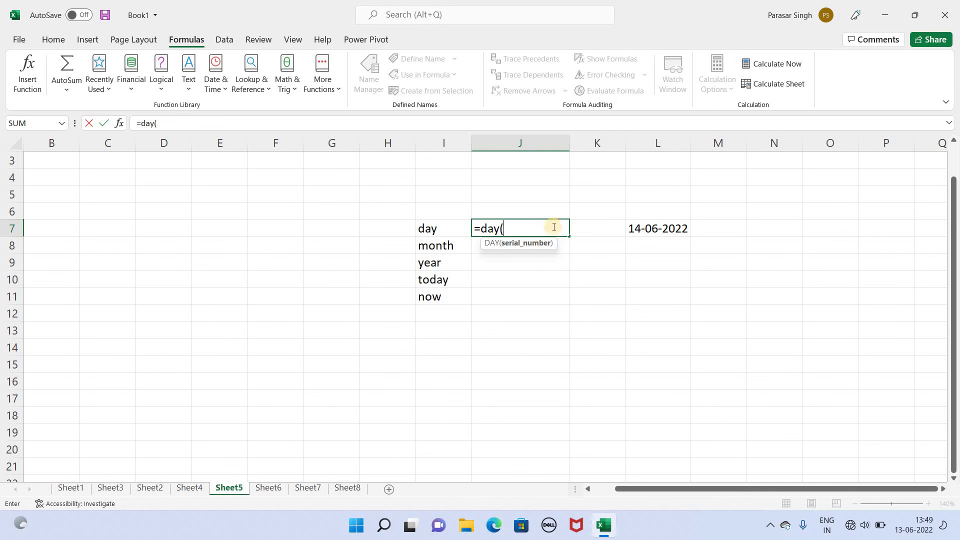
{"action": "left_click", "coordinate": [651, 229]}
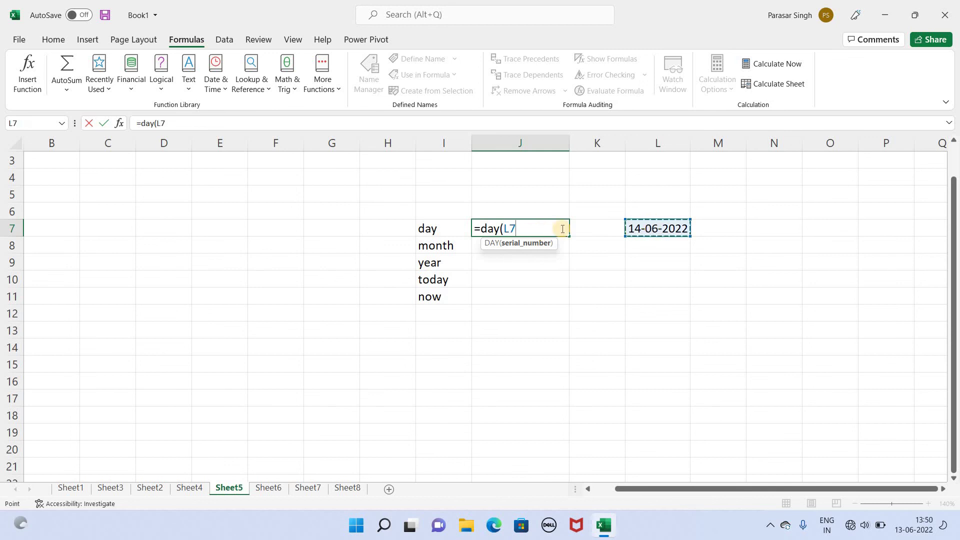
{"action": "type", "text": "0"}
{"action": "key", "text": "Return"}
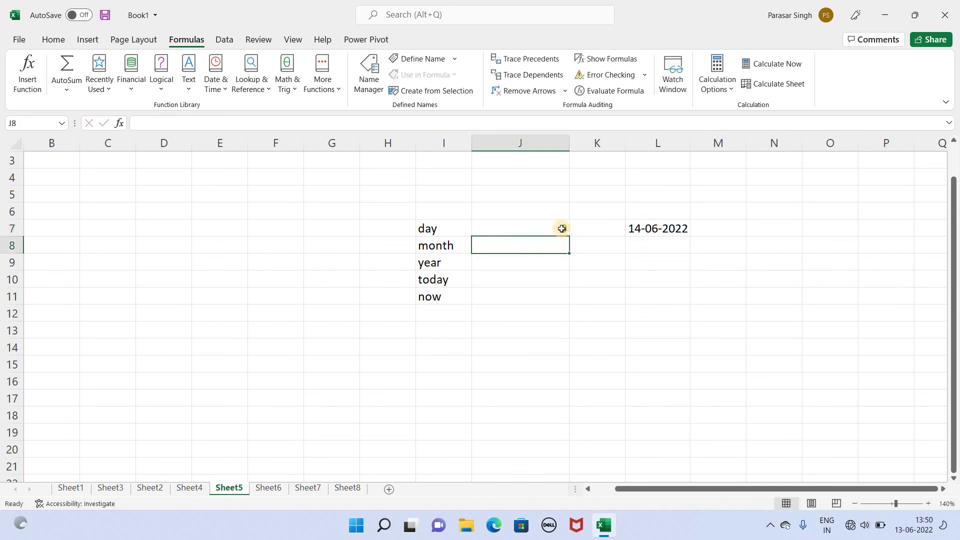
{"action": "left_click", "coordinate": [557, 231]}
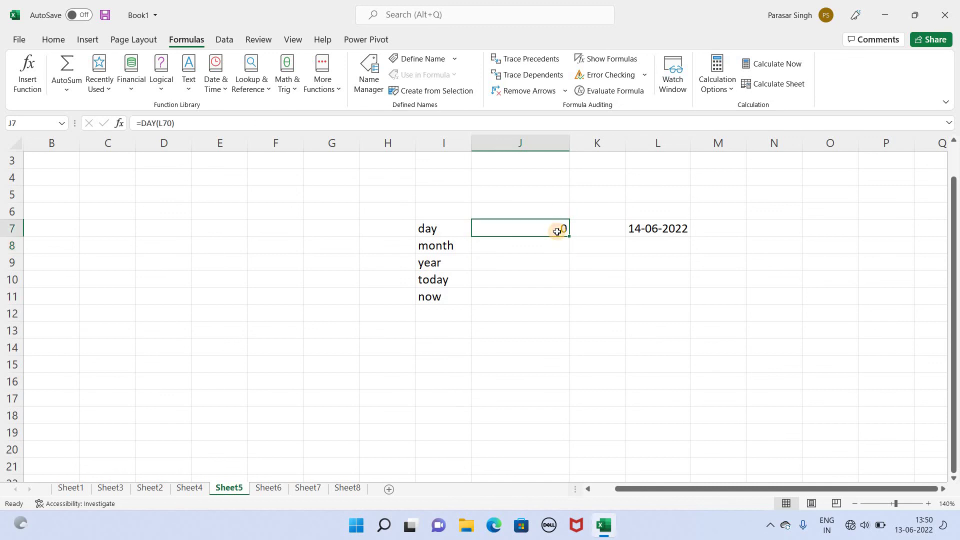
{"action": "type", "text": "="}
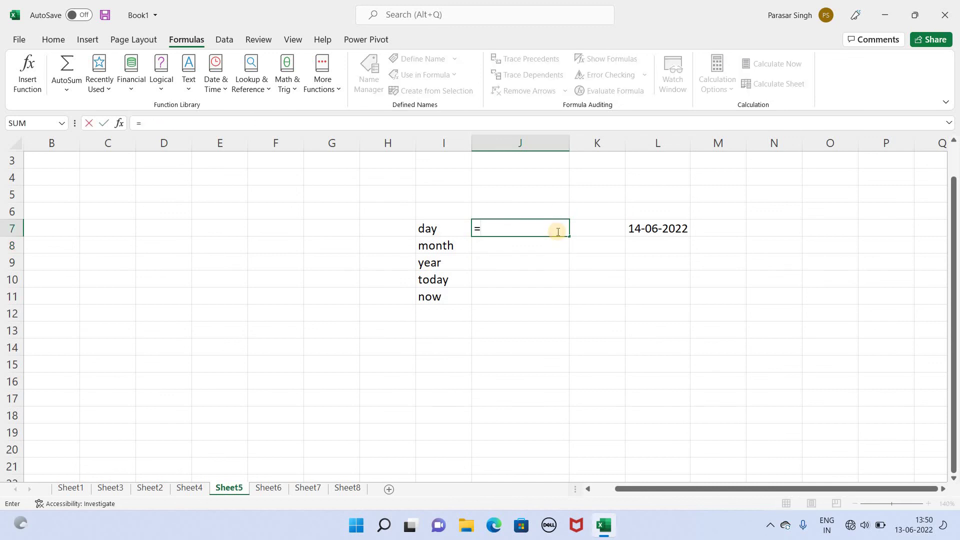
{"action": "type", "text": "day("}
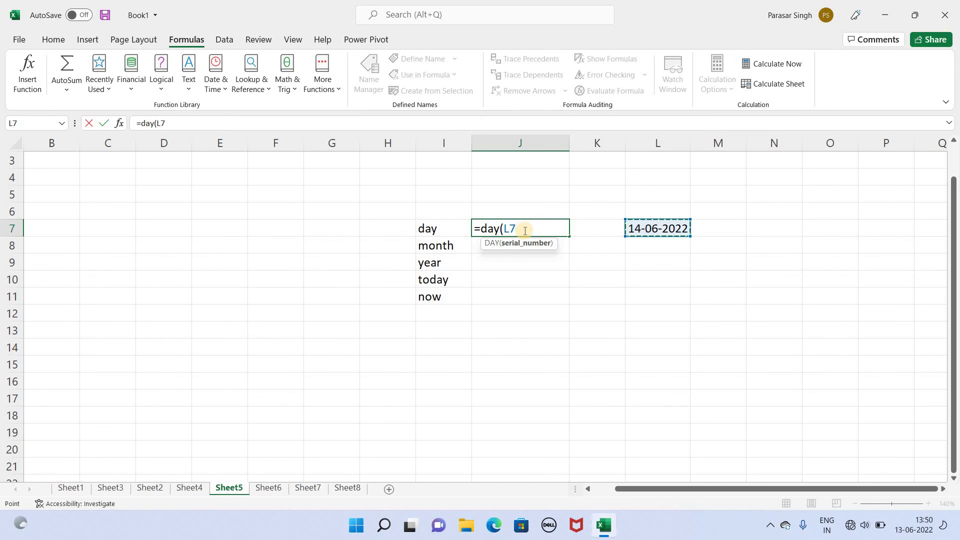
{"action": "type", "text": ")"}
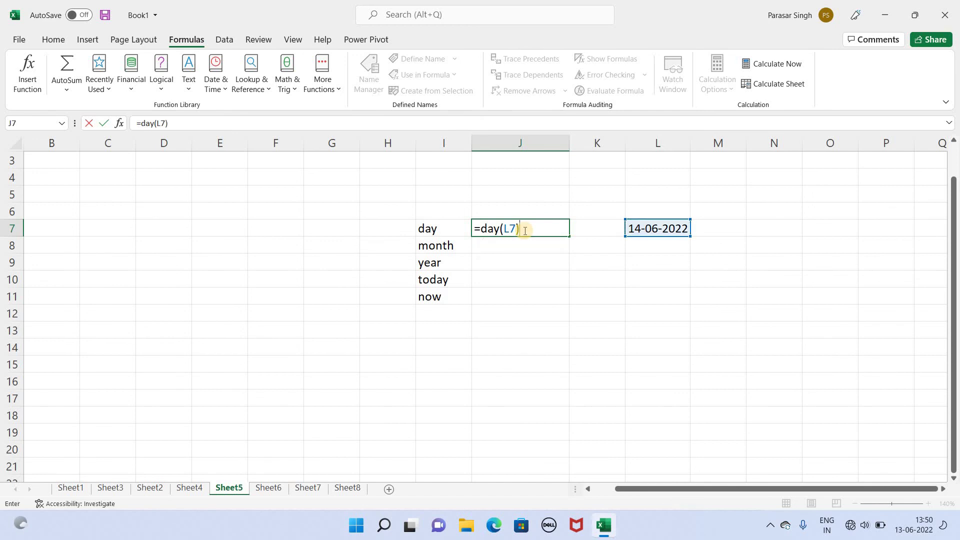
{"action": "key", "text": "Return"}
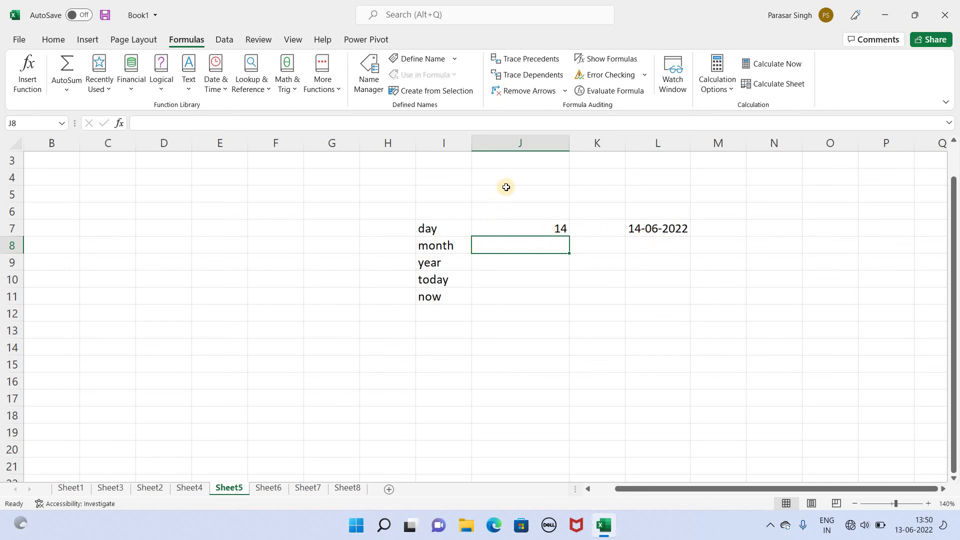
Enter =MONTH(L7) in J8 so it shows 6
{"action": "type", "text": "_+"}
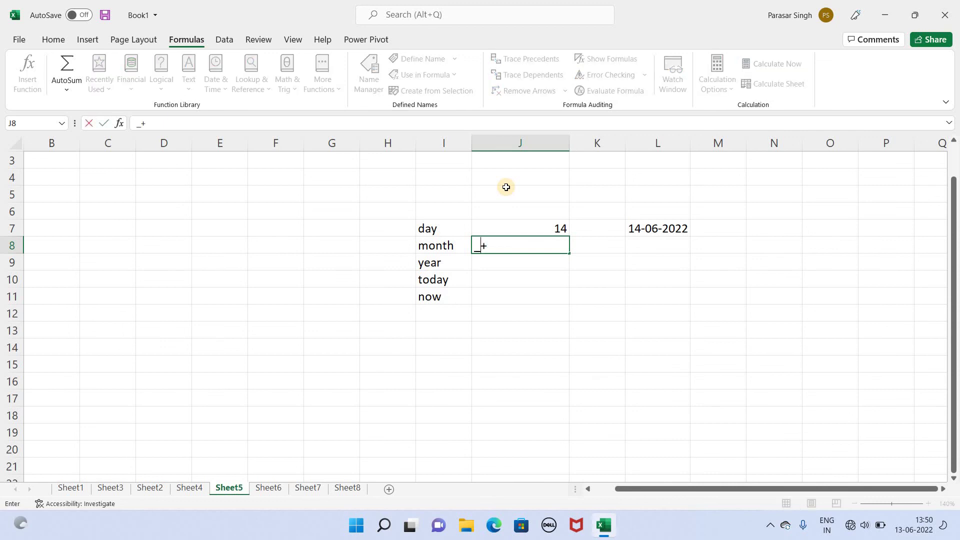
{"action": "key", "text": "BackSpace"}
{"action": "key", "text": "BackSpace"}
{"action": "type", "text": "="}
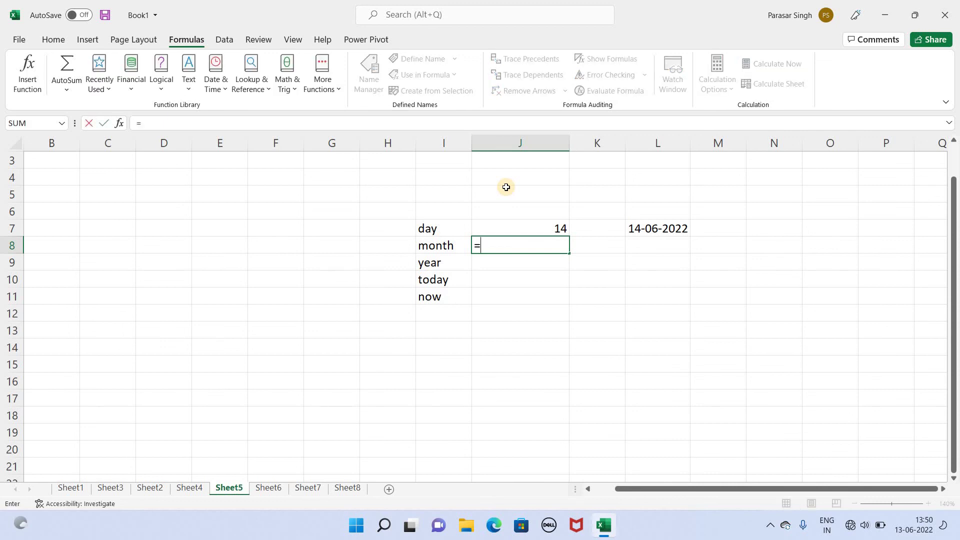
{"action": "type", "text": "month"}
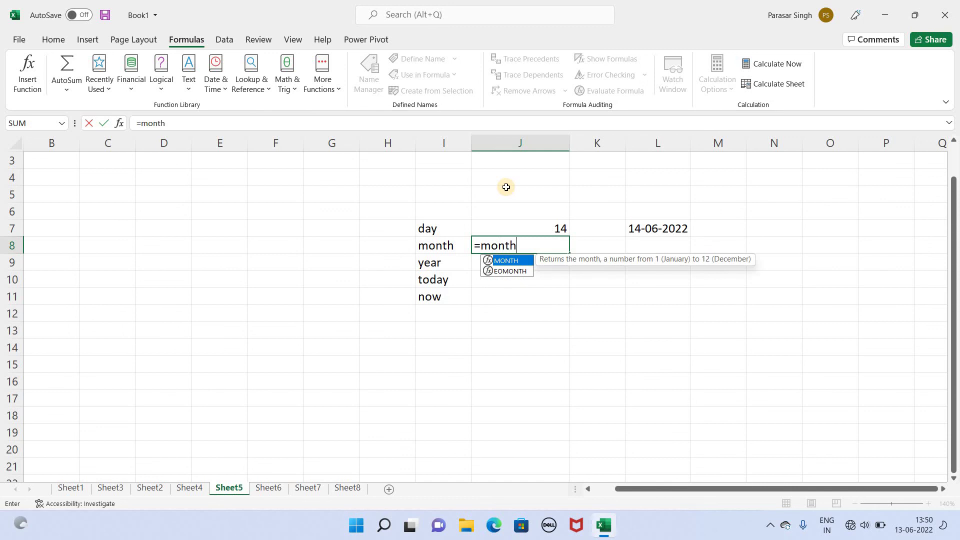
{"action": "type", "text": "("}
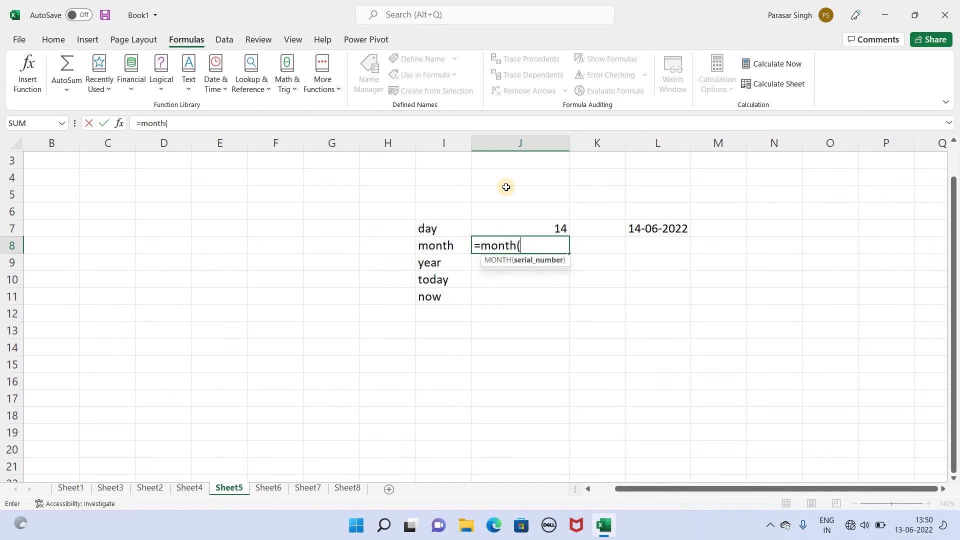
{"action": "left_click", "coordinate": [657, 226]}
{"action": "type", "text": ")"}
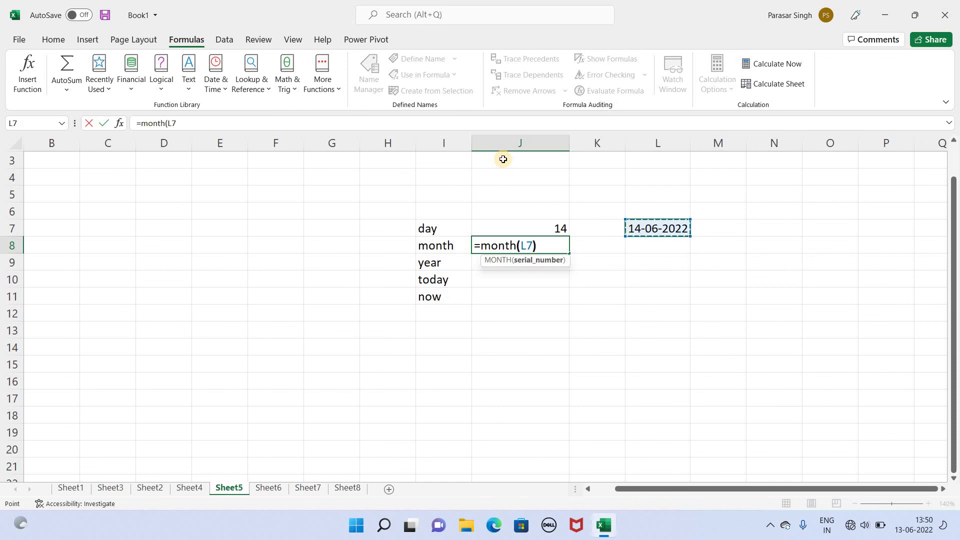
{"action": "key", "text": "Return"}
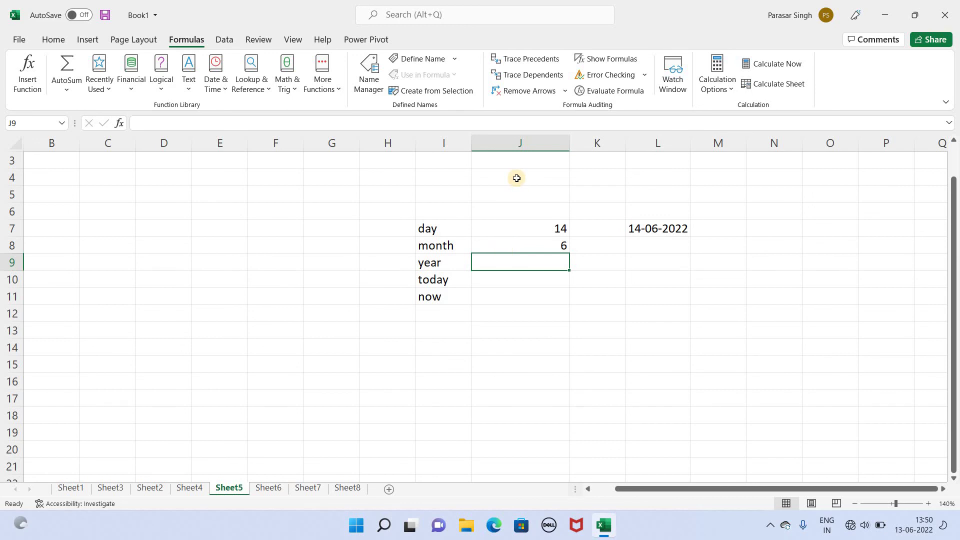
Enter =YEAR(L7) in J9 so it shows 2022
{"action": "type", "text": "=yea"}
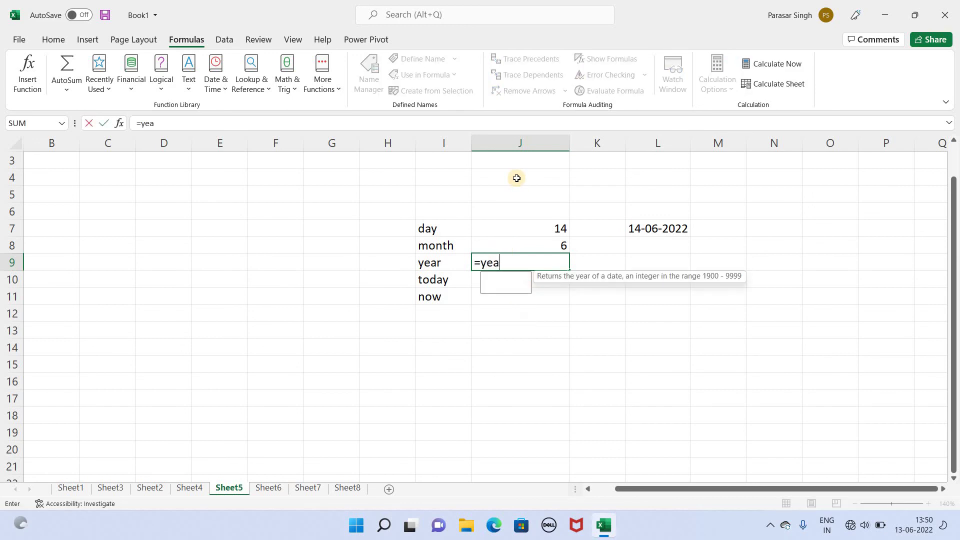
{"action": "type", "text": "r("}
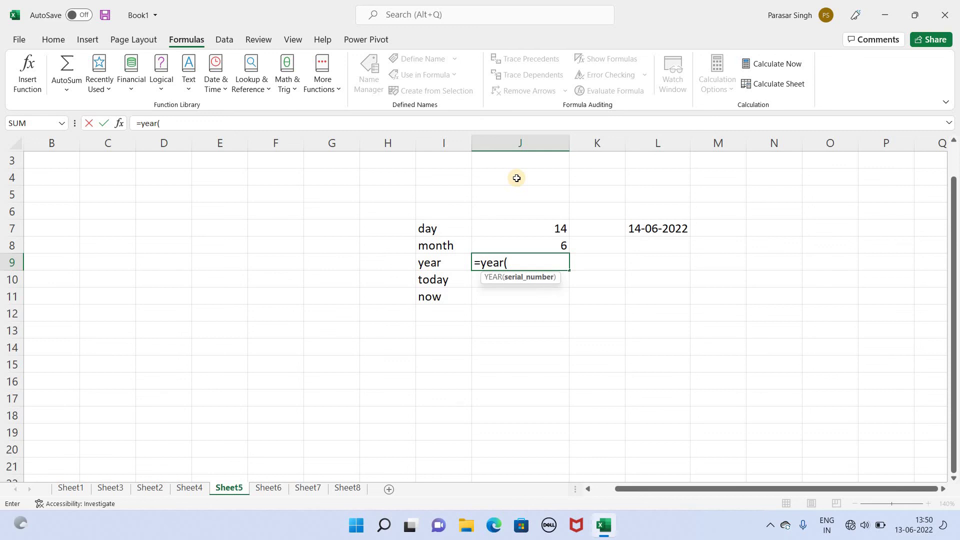
{"action": "left_click", "coordinate": [645, 228]}
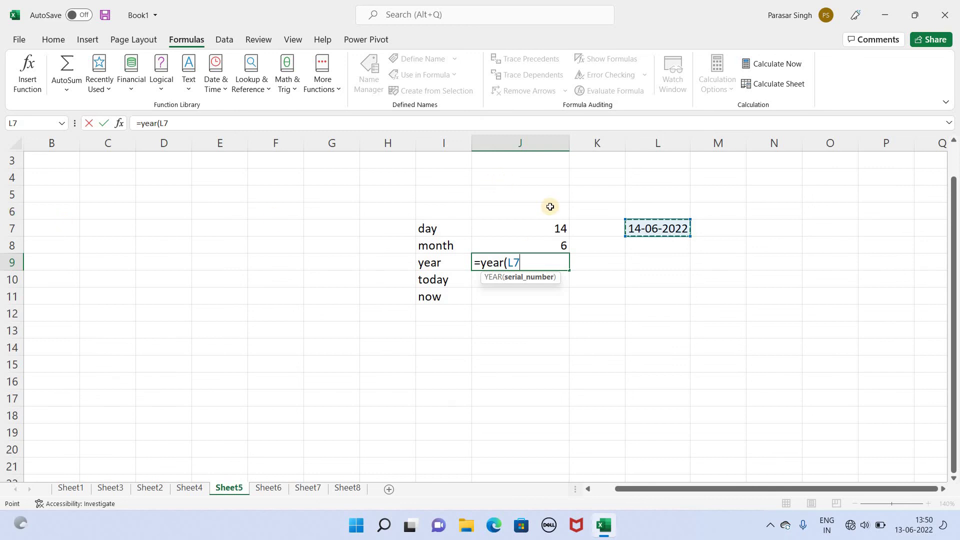
{"action": "key", "text": "Return"}
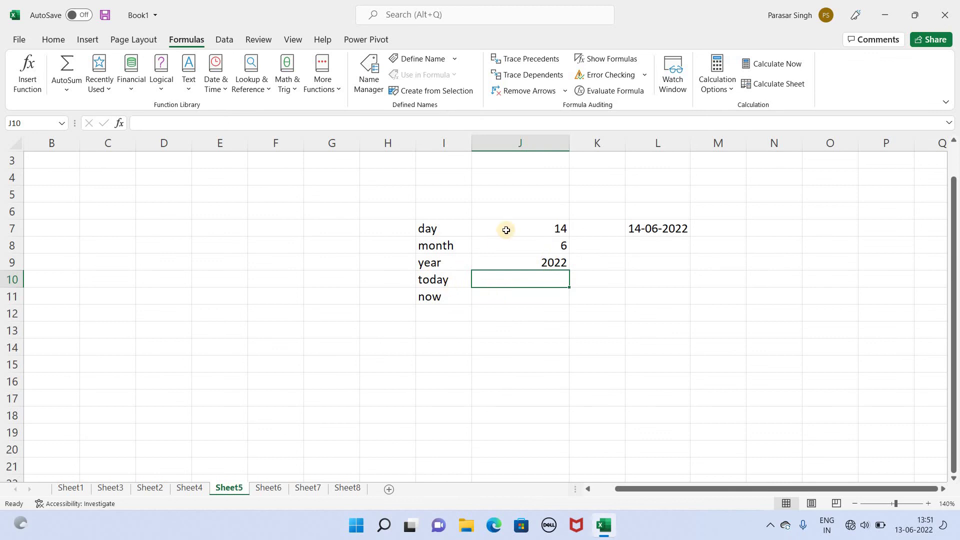
{"action": "type", "text": "+"}
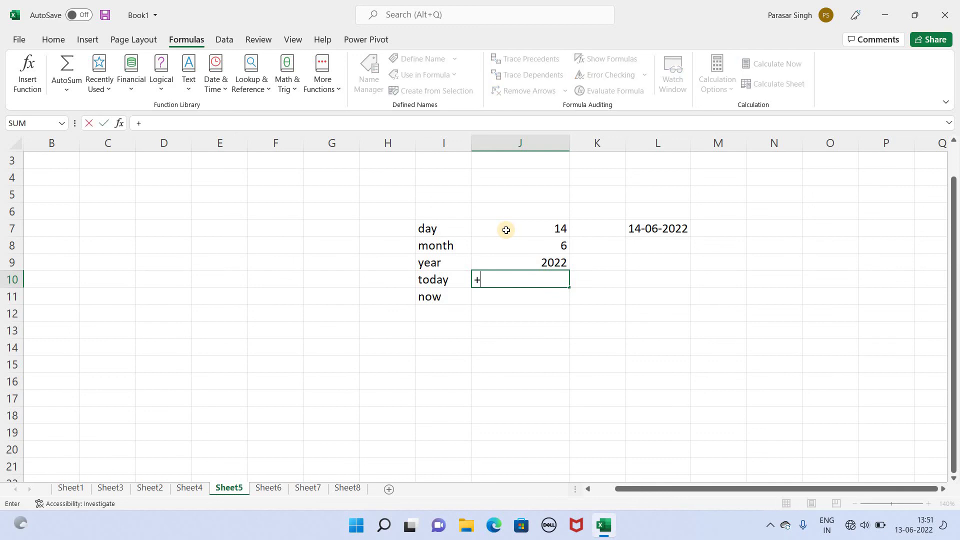
{"action": "type", "text": "="}
{"action": "type", "text": "t"}
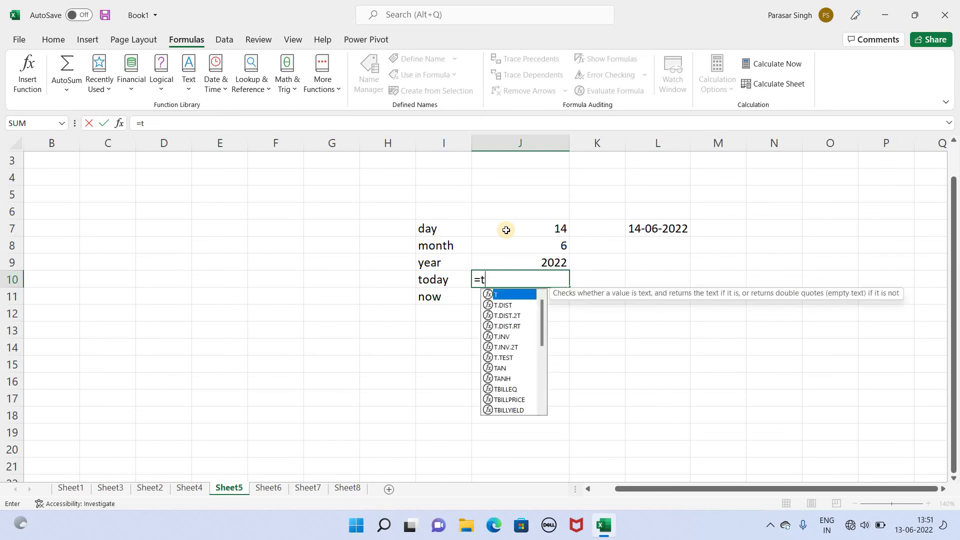
{"action": "type", "text": "oday"}
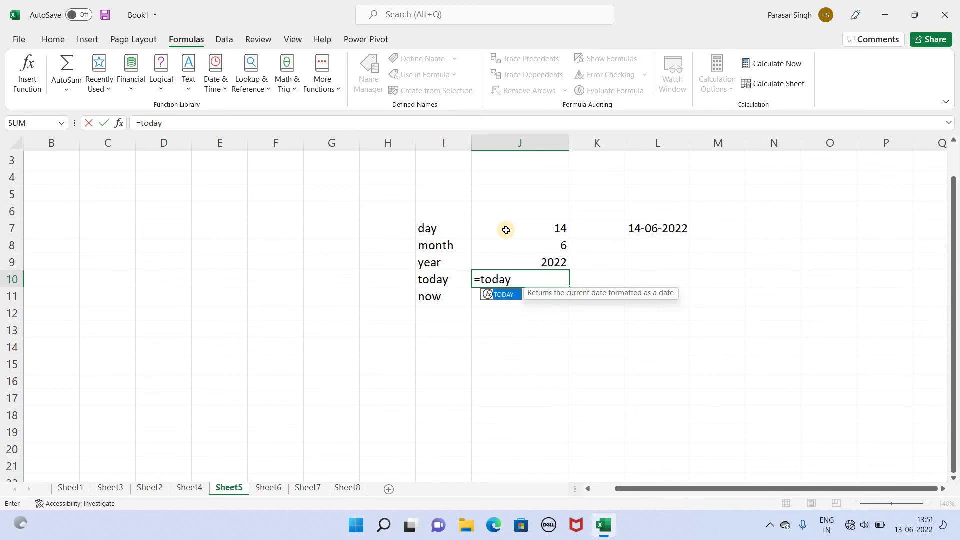
{"action": "type", "text": "()"}
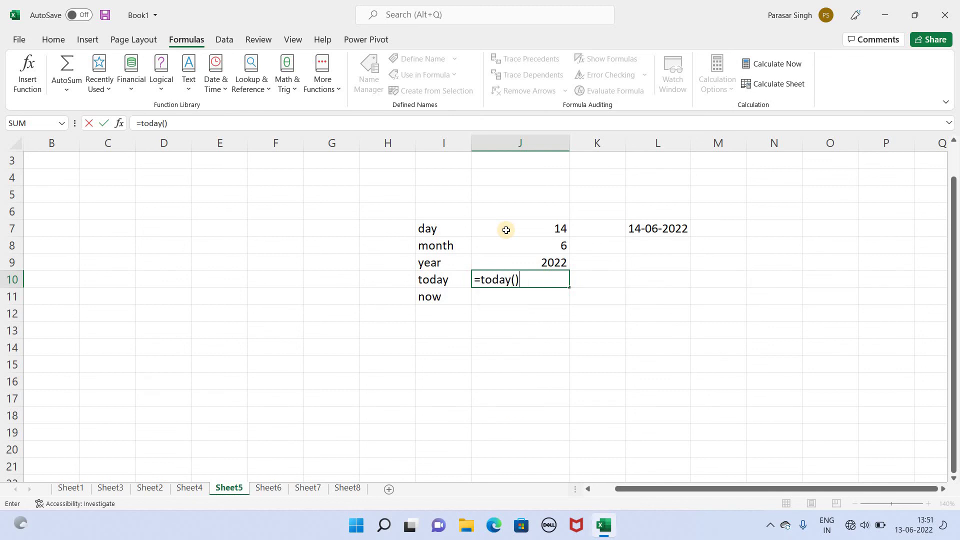
{"action": "key", "text": "Return"}
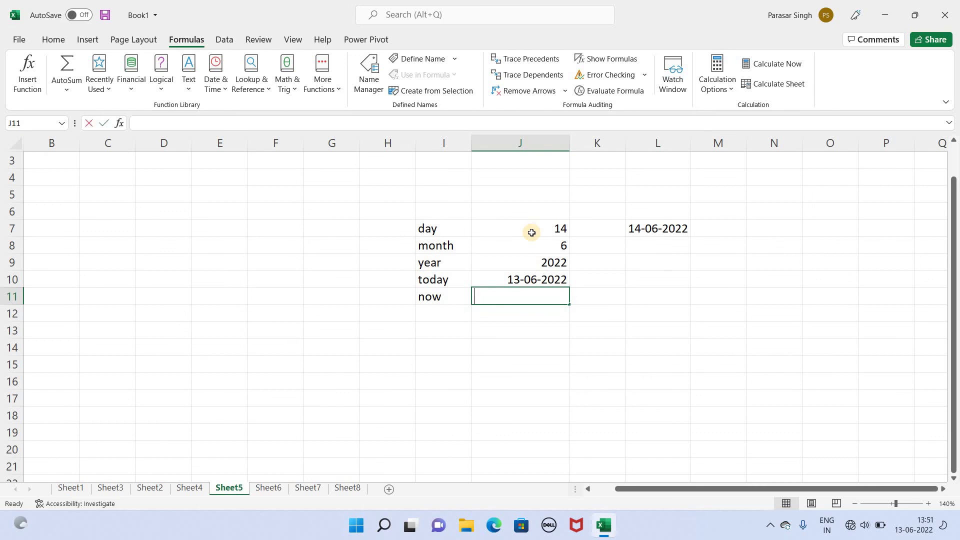
{"action": "type", "text": "="}
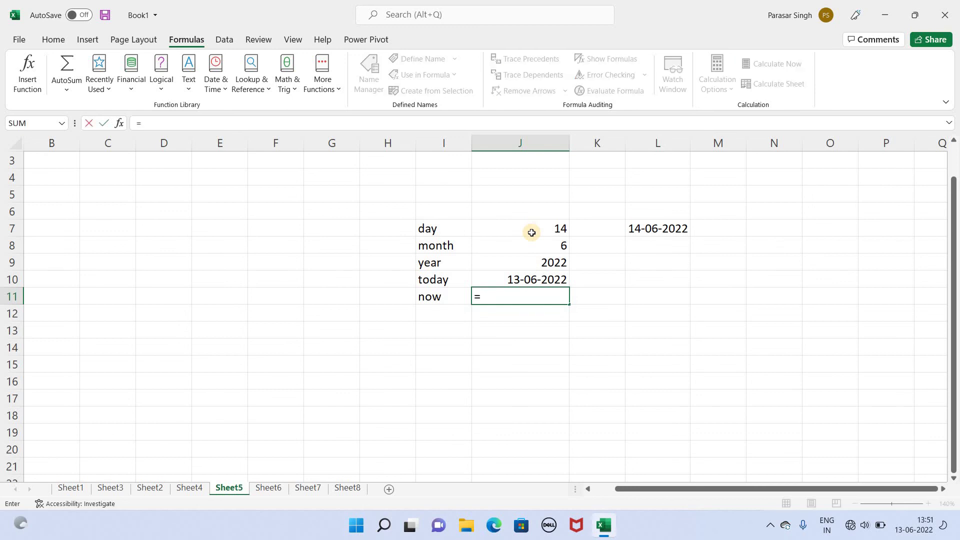
{"action": "type", "text": "now"}
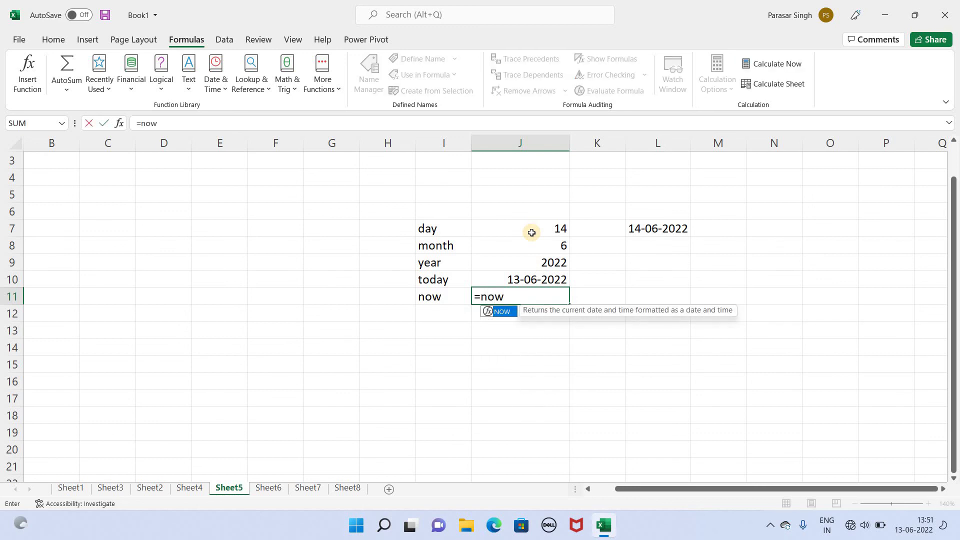
{"action": "type", "text": "("}
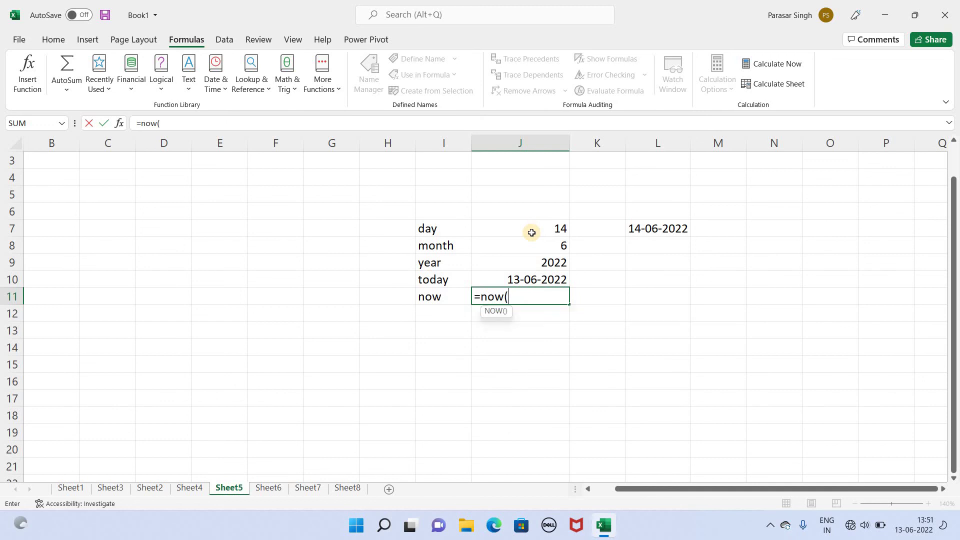
{"action": "key", "text": "Return"}
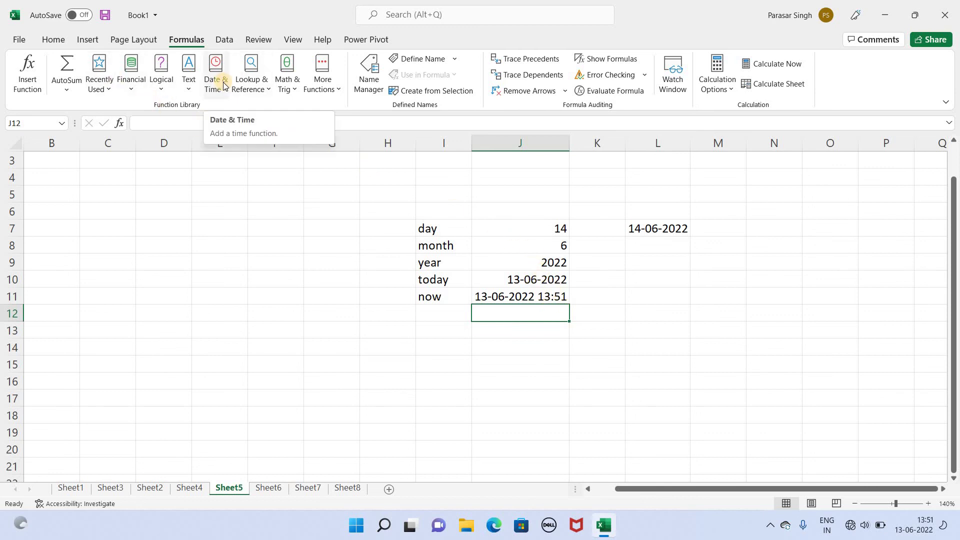
Browse the Lookup & Reference function list under Formulas, then dismiss it
{"action": "left_click", "coordinate": [268, 92]}
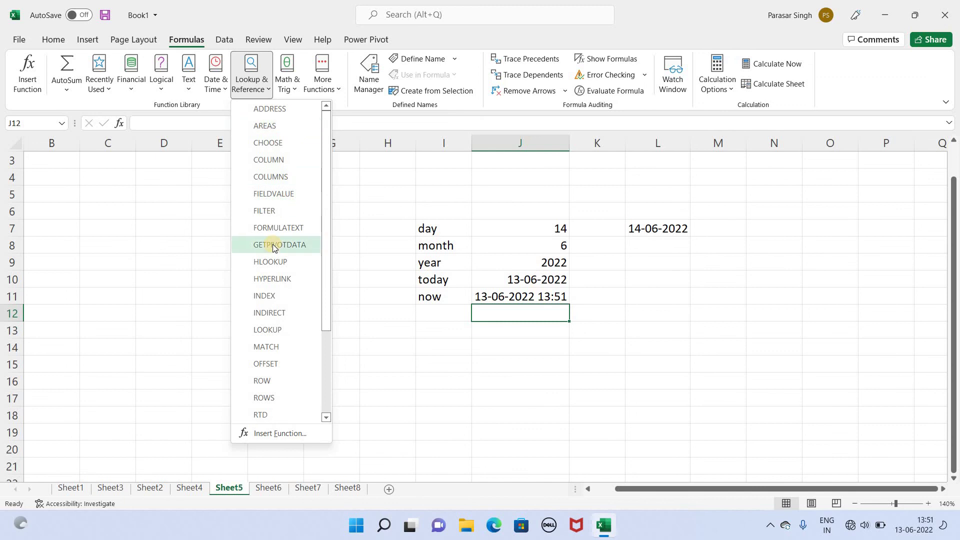
{"action": "scroll", "coordinate": [273, 244], "scroll_direction": "down", "scroll_amount": 3}
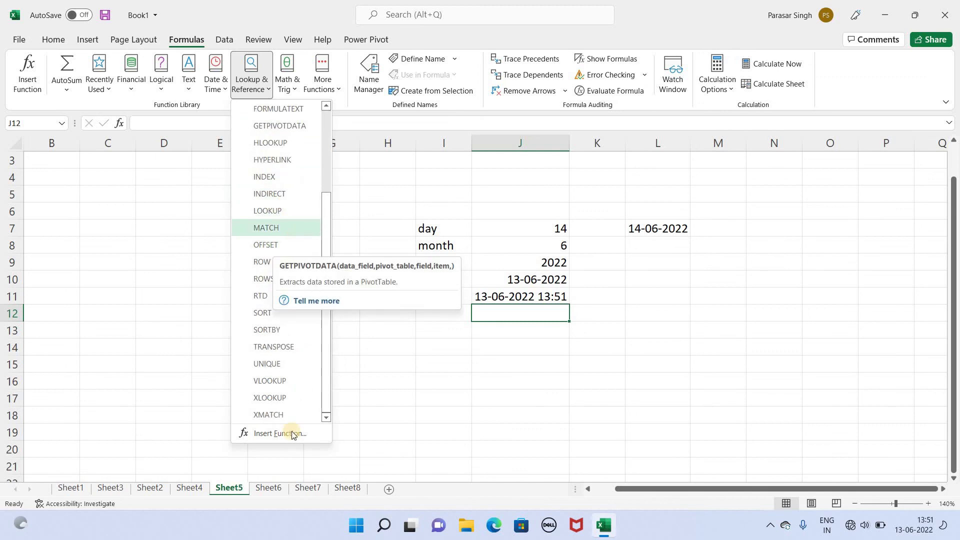
{"action": "left_click", "coordinate": [274, 489]}
Bring up Sheet6 with its product sale table, from pendrive 55 down to keyboard 12
{"action": "left_click", "coordinate": [275, 489]}
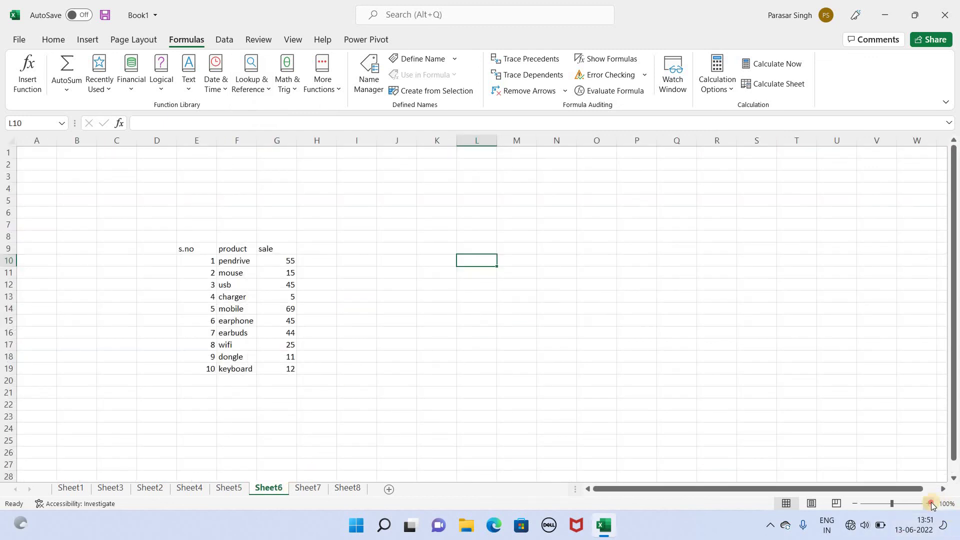
{"action": "scroll", "coordinate": [530, 465], "scroll_direction": "up", "scroll_amount": 2, "text": "ctrl"}
{"action": "scroll", "coordinate": [355, 313], "scroll_direction": "down", "scroll_amount": 1}
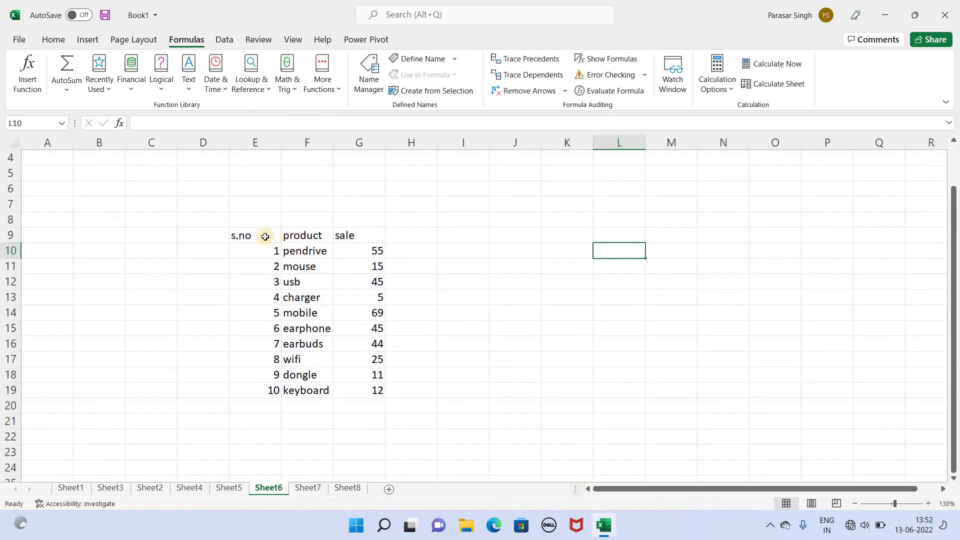
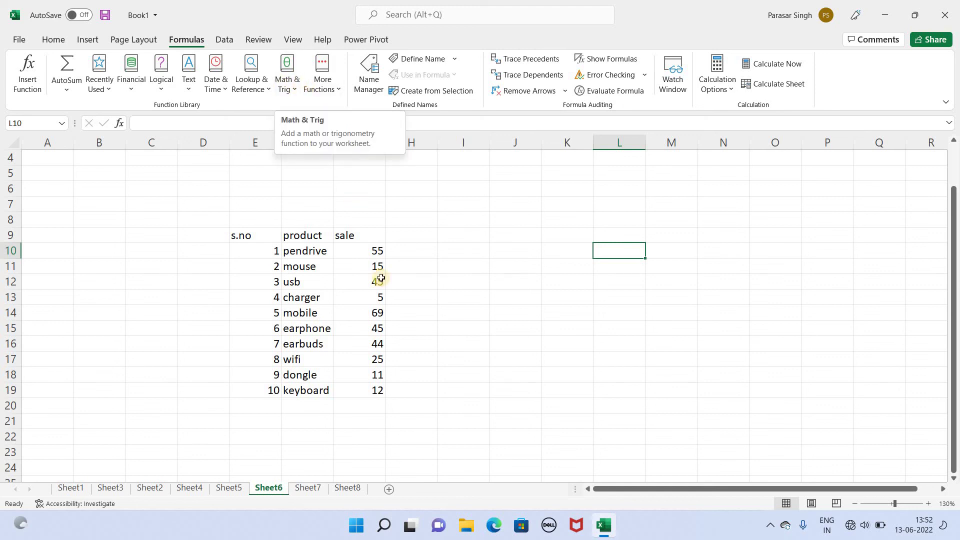
Switch to Sheet7 with the math function examples and glance at the Math & Trig list
{"action": "left_click", "coordinate": [306, 488]}
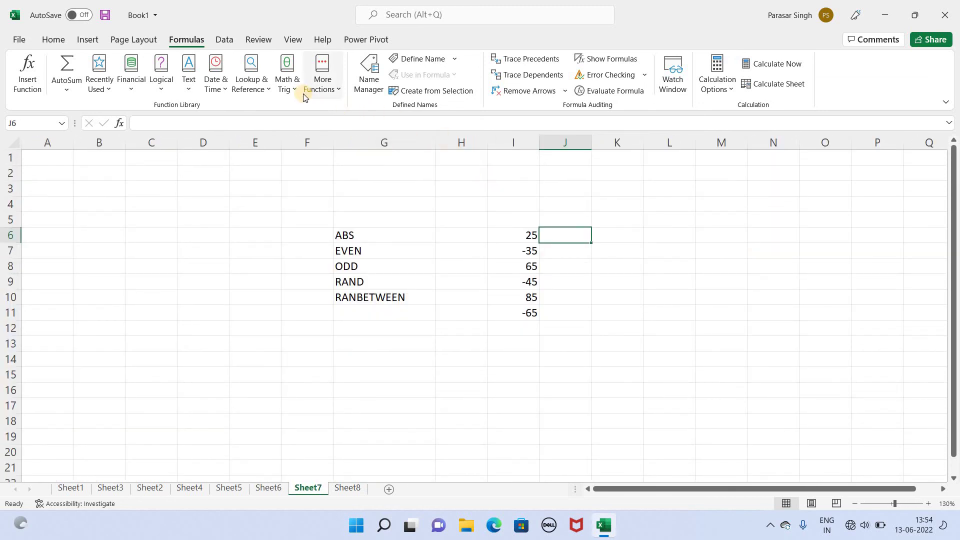
{"action": "left_click", "coordinate": [286, 88]}
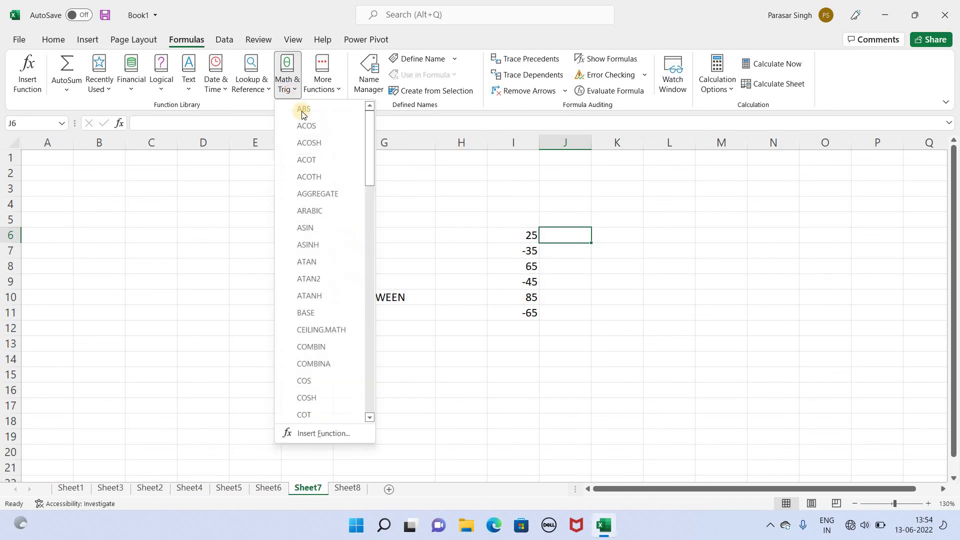
{"action": "left_click", "coordinate": [472, 332]}
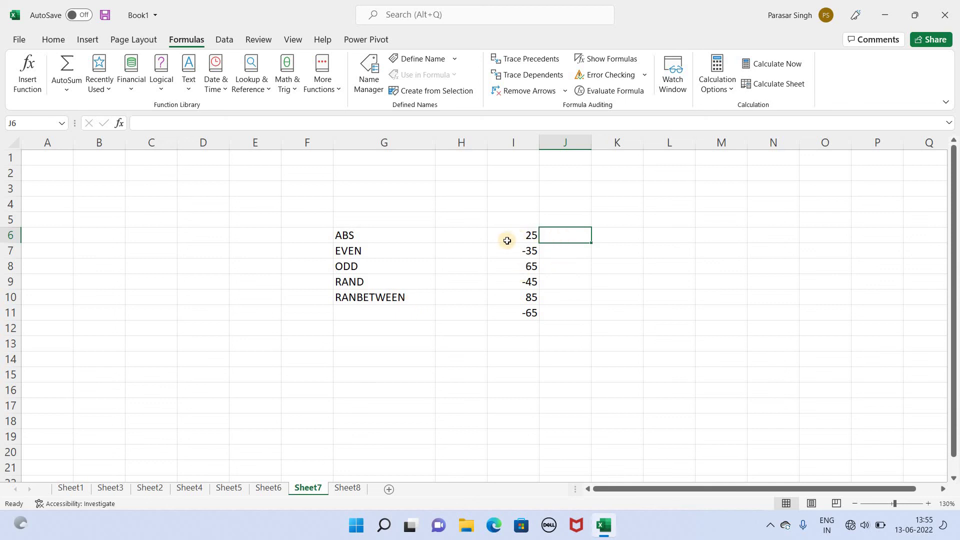
Zoom the sheet view to 160%
{"action": "left_click", "coordinate": [928, 503]}
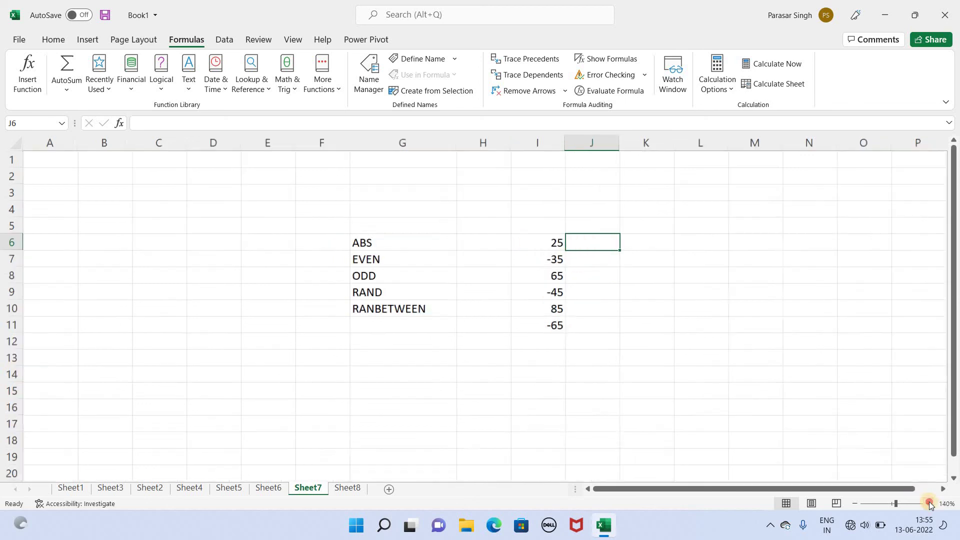
{"action": "left_click", "coordinate": [929, 503]}
{"action": "left_click", "coordinate": [929, 503]}
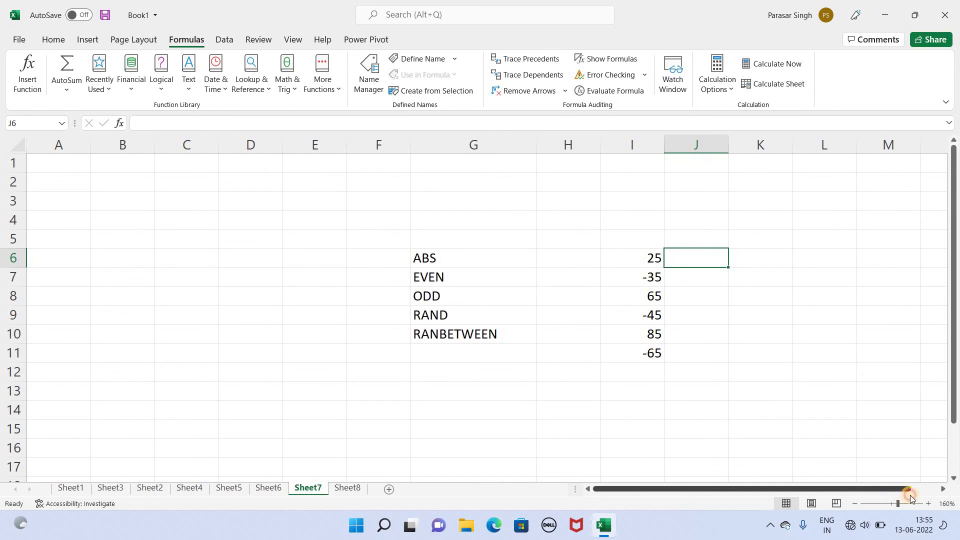
{"action": "left_click_drag", "start_coordinate": [880, 489], "coordinate": [905, 490]}
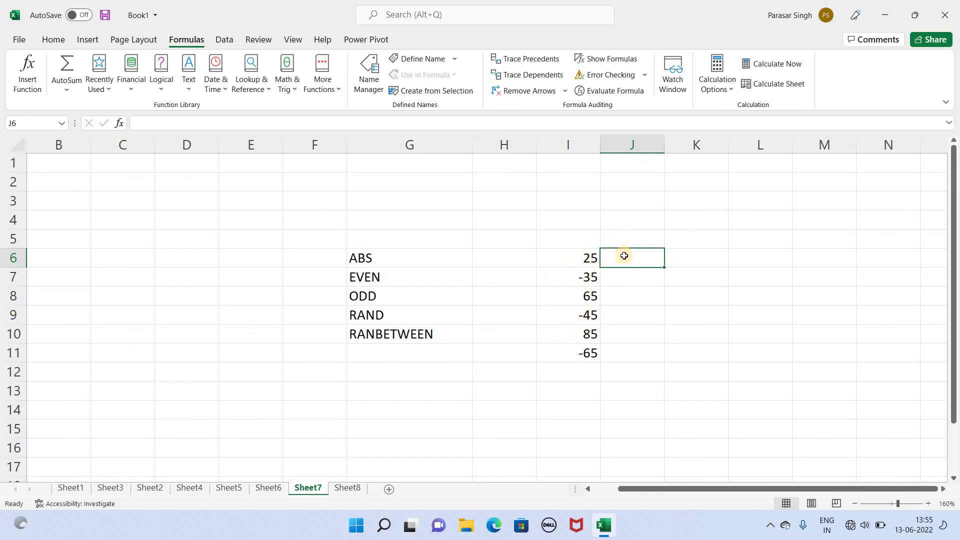
Enter =ABS(I6) in J6 and fill it down to J11, giving 25, 35, 65, 45, 85, 65
{"action": "key", "text": "BackSpace"}
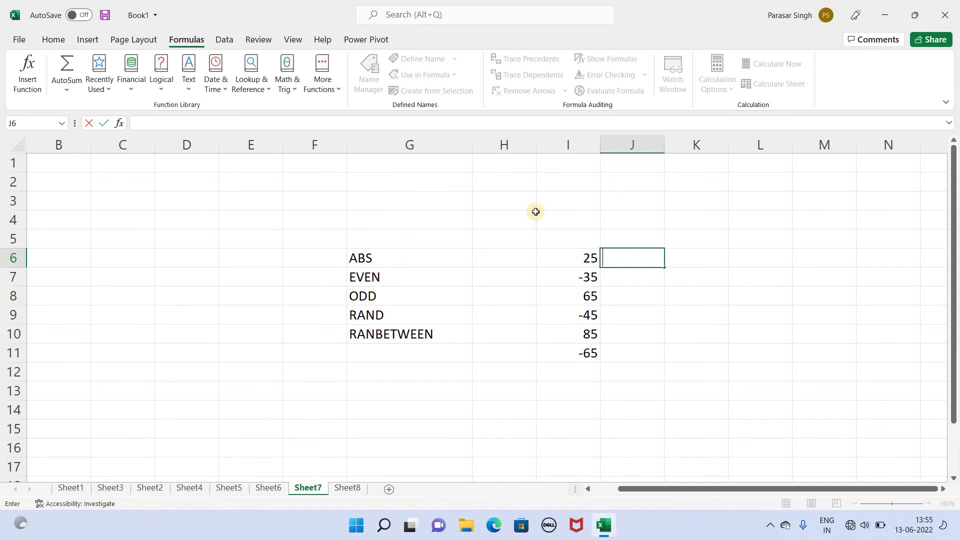
{"action": "type", "text": "=a"}
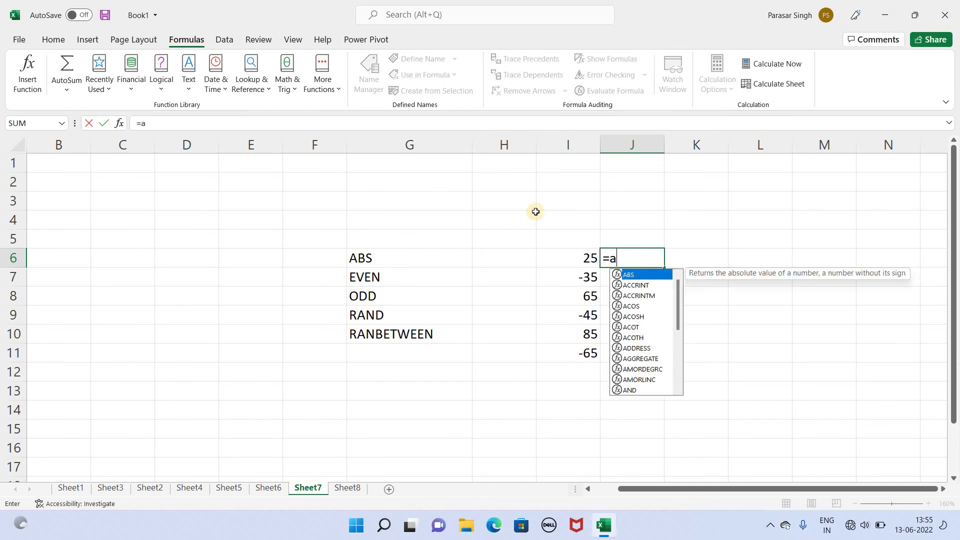
{"action": "type", "text": "bs"}
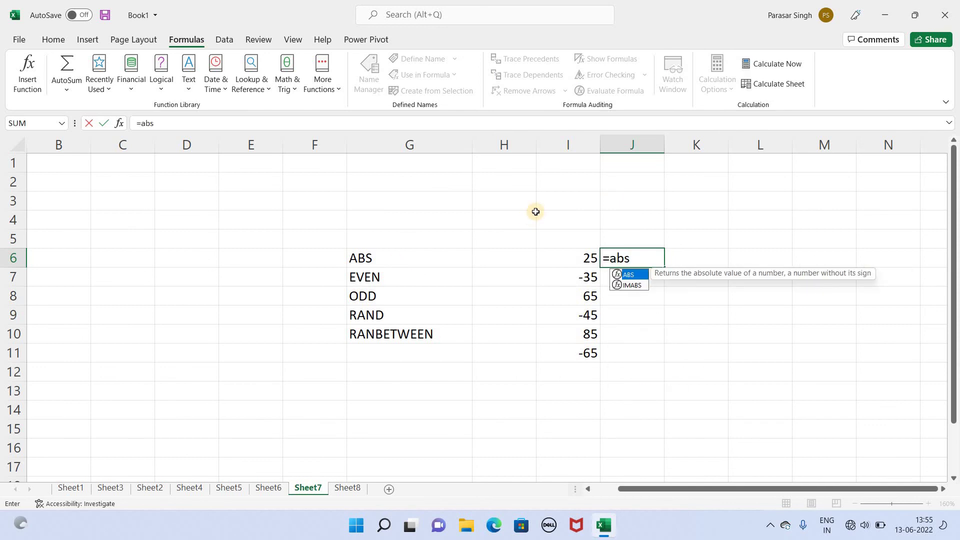
{"action": "type", "text": "("}
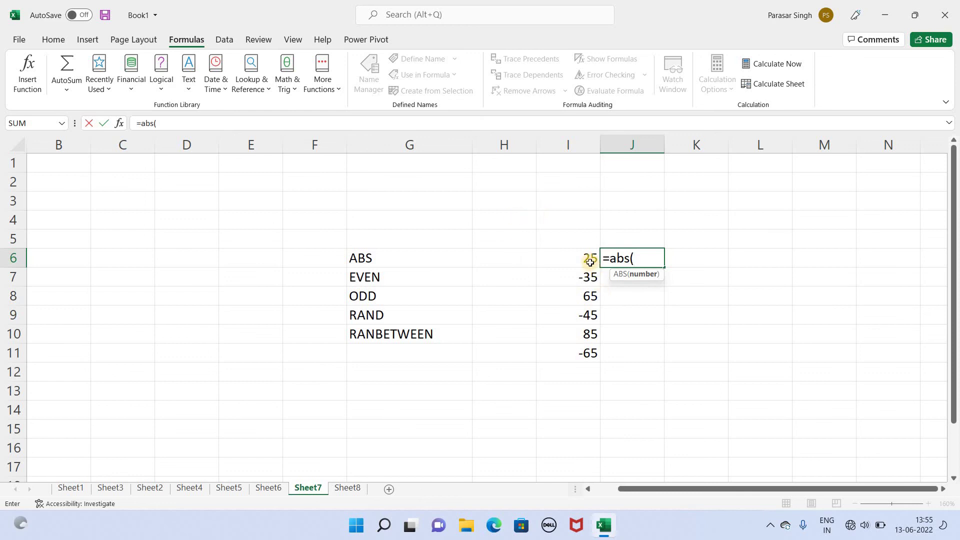
{"action": "left_click", "coordinate": [590, 261]}
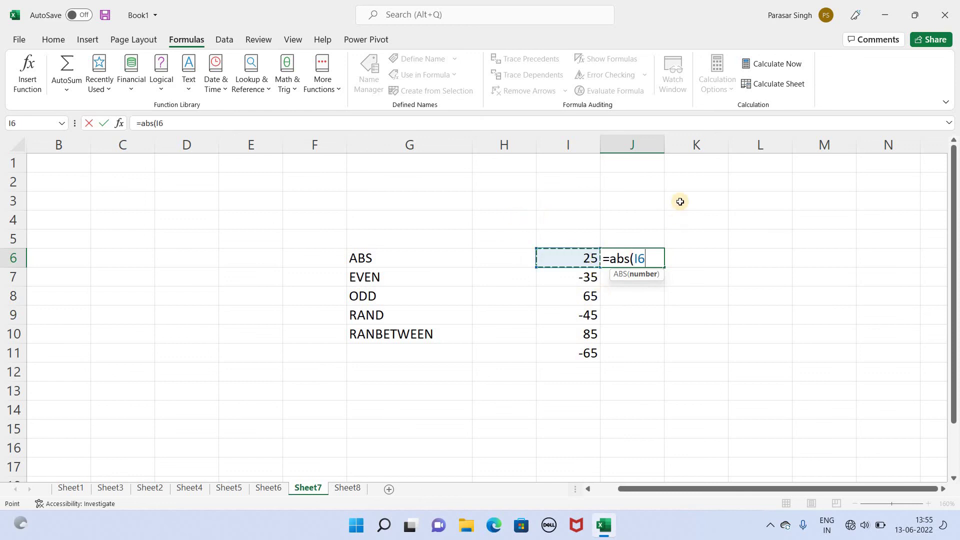
{"action": "type", "text": ")"}
{"action": "key", "text": "Return"}
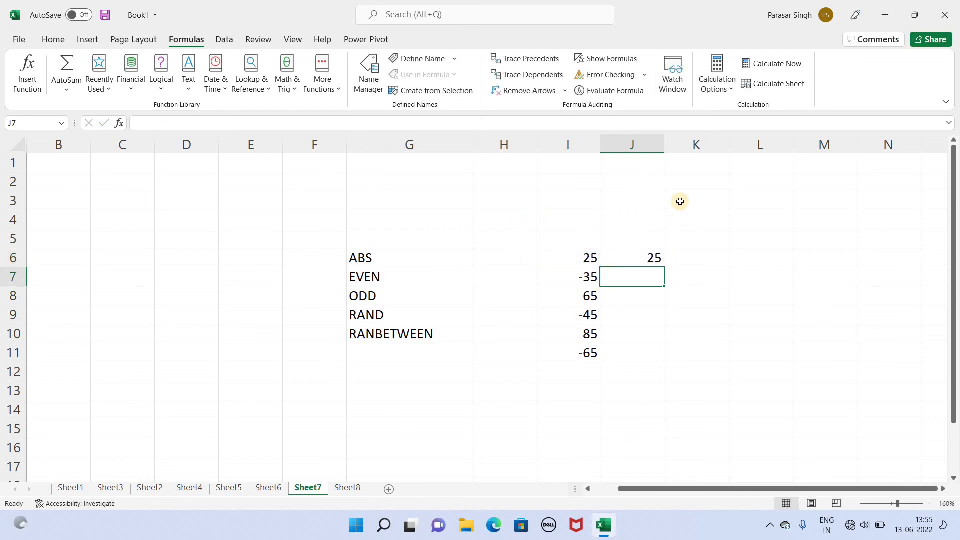
{"action": "left_click", "coordinate": [629, 262]}
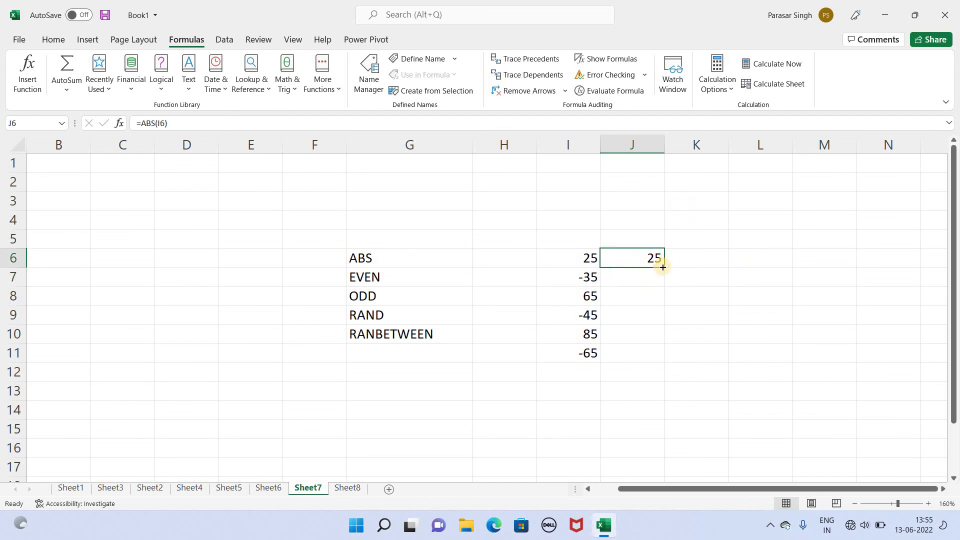
{"action": "left_click_drag", "start_coordinate": [663, 267], "coordinate": [664, 362]}
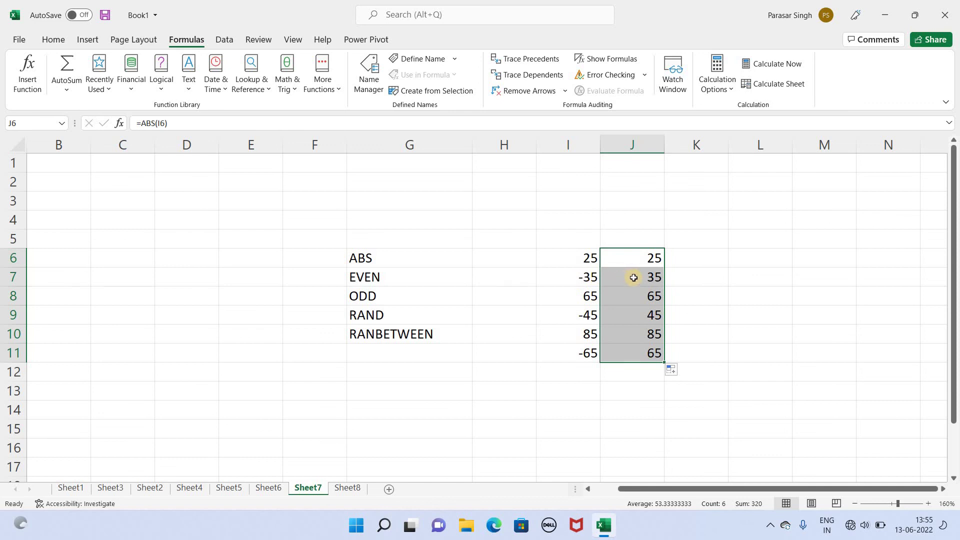
{"action": "left_click", "coordinate": [689, 259]}
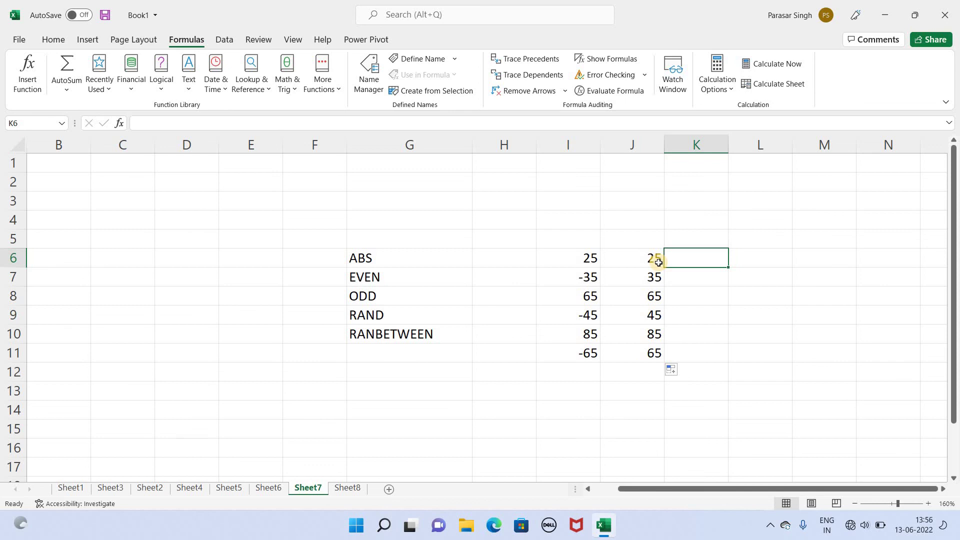
Try an EVEN formula in K6, then clear the resulting #NAME? error
{"action": "double_click", "coordinate": [698, 257]}
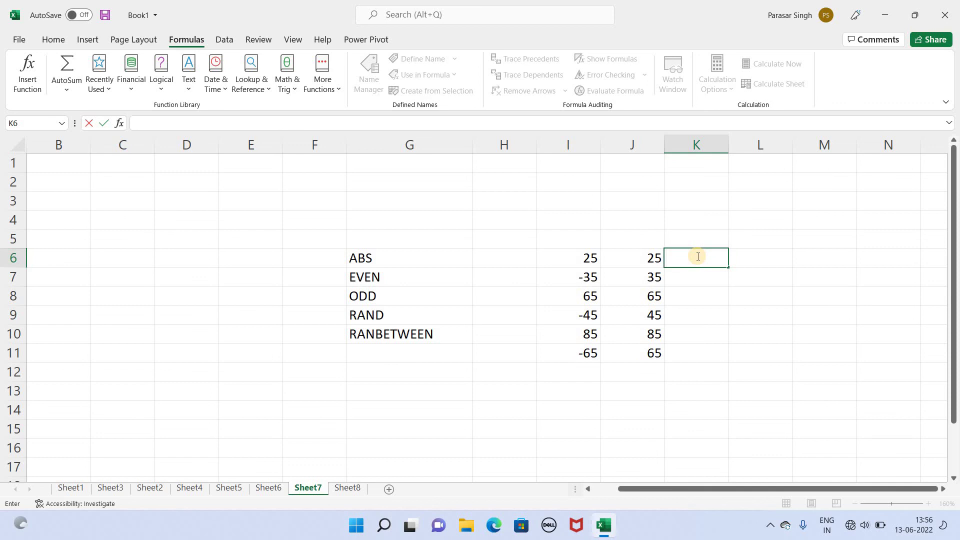
{"action": "type", "text": "+"}
{"action": "key", "text": "BackSpace"}
{"action": "type", "text": "="}
{"action": "type", "text": "even"}
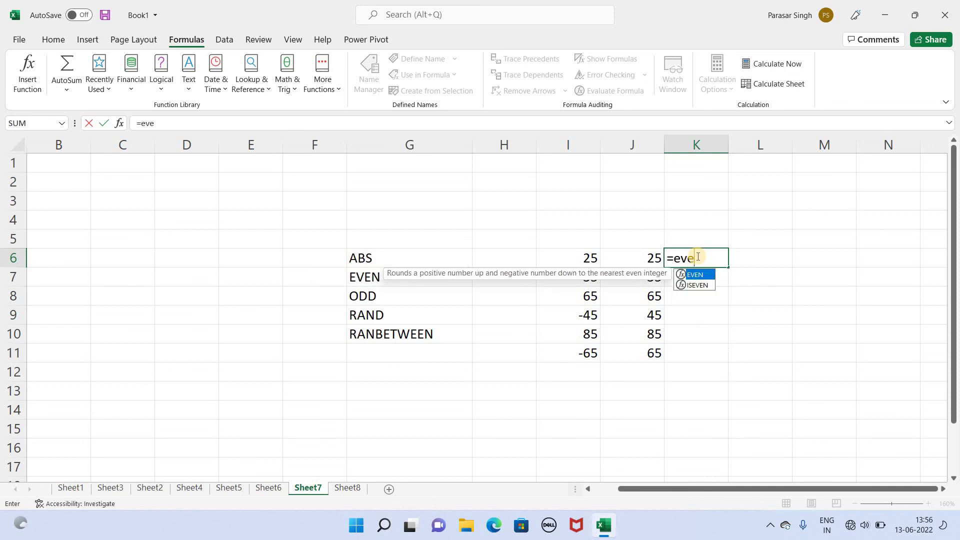
{"action": "left_click", "coordinate": [643, 258]}
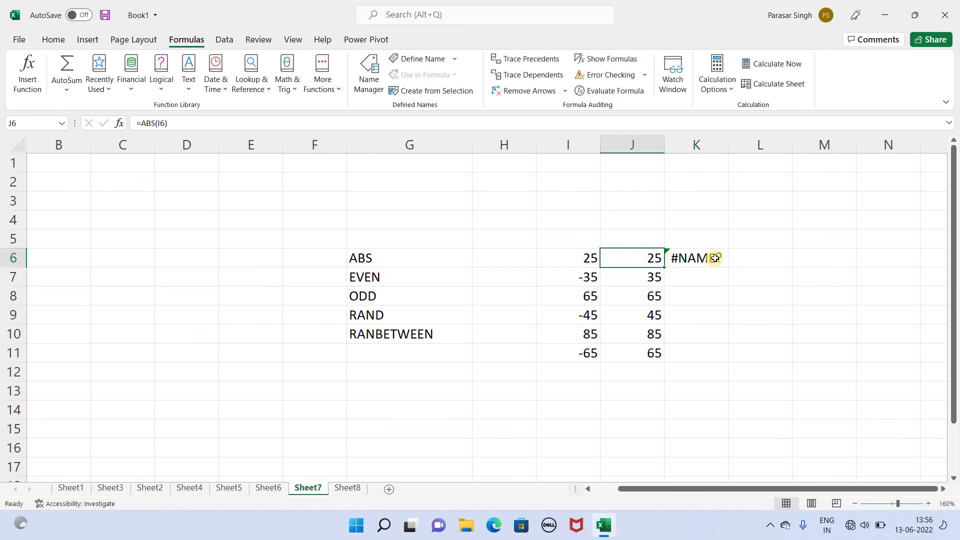
{"action": "left_click", "coordinate": [715, 258]}
{"action": "key", "text": "BackSpace"}
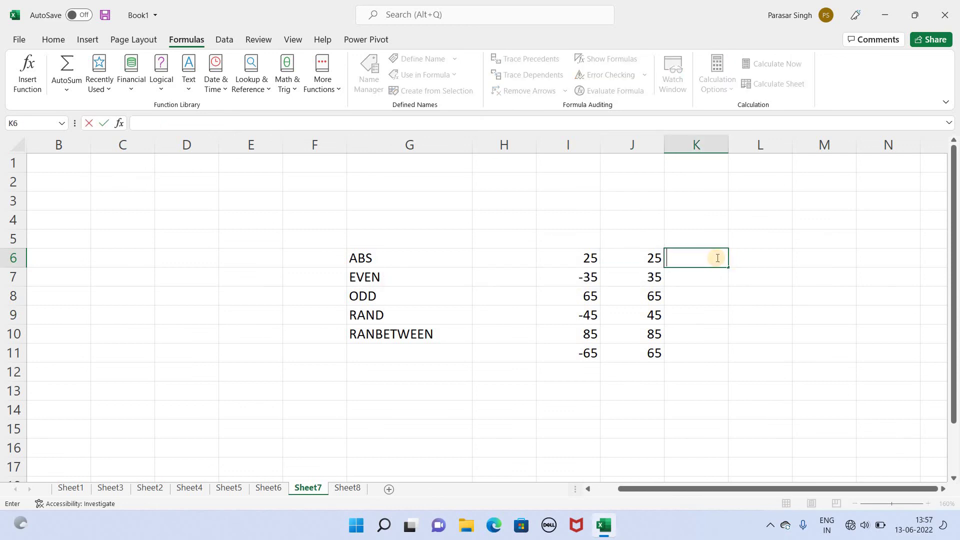
Enter =EVEN(J6) in K6 and fill it down to K11 (26, 36, 66, 46, 86, 66)
{"action": "type", "text": "="}
{"action": "type", "text": "e"}
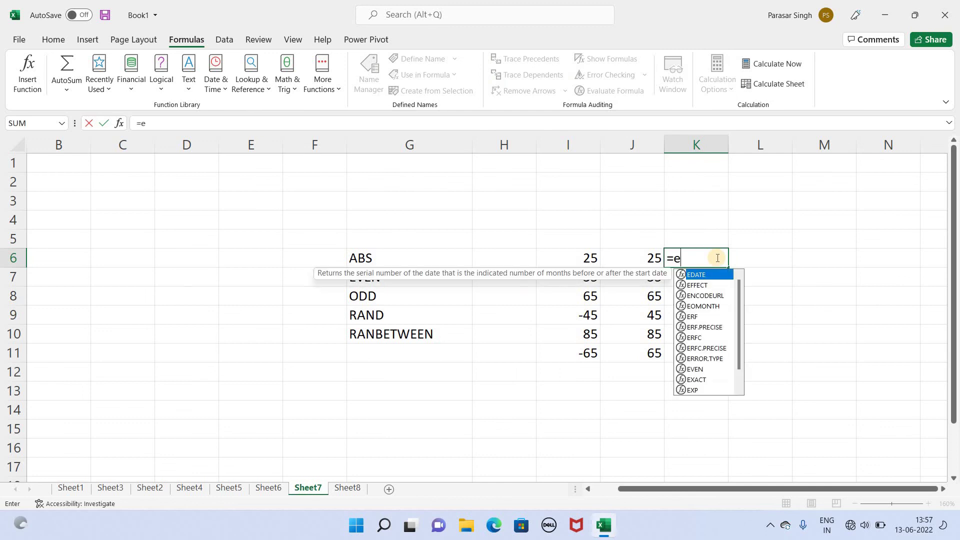
{"action": "type", "text": "ven"}
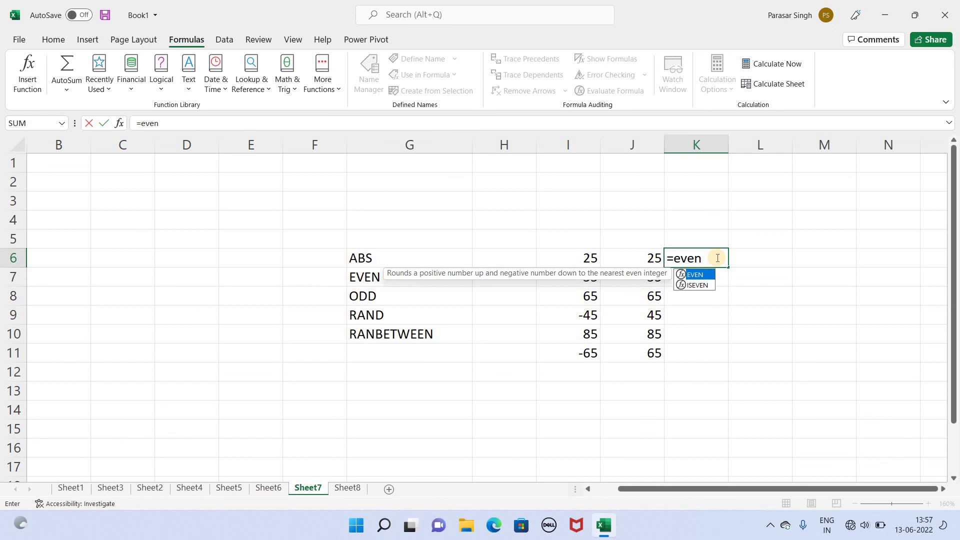
{"action": "type", "text": "("}
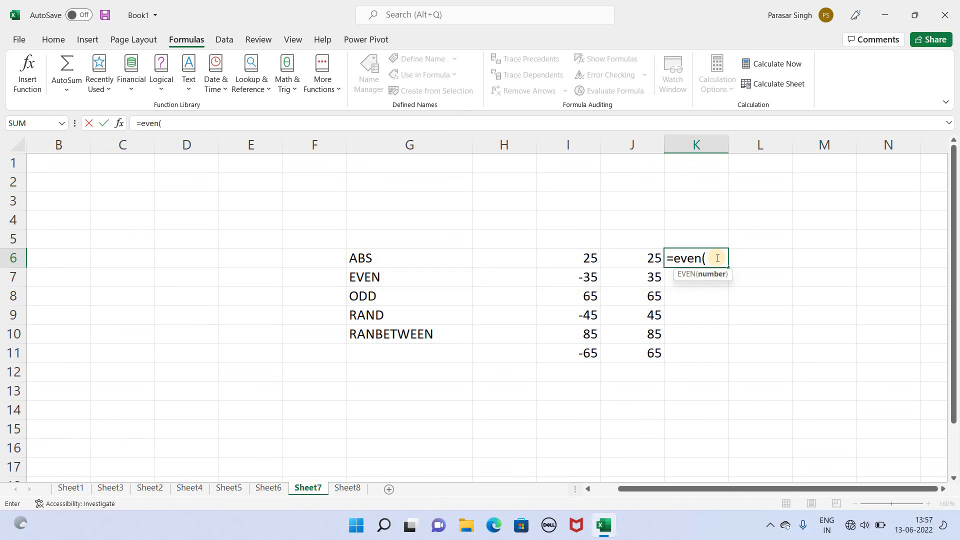
{"action": "left_click", "coordinate": [646, 258]}
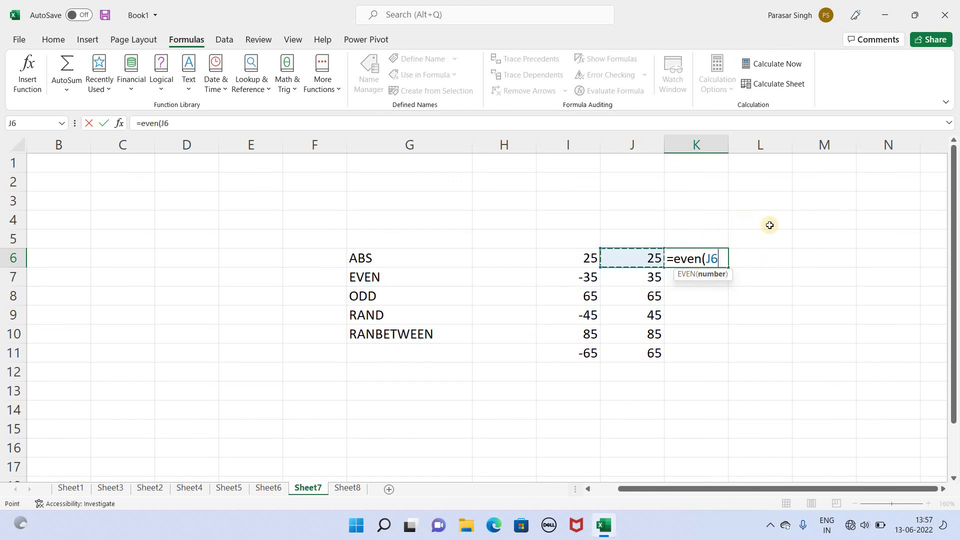
{"action": "type", "text": ")"}
{"action": "key", "text": "Return"}
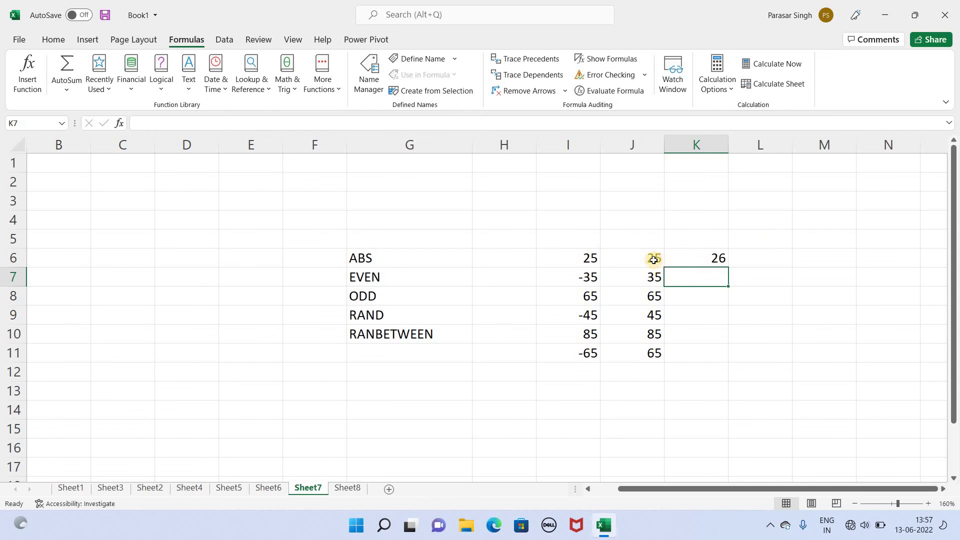
{"action": "left_click", "coordinate": [710, 260]}
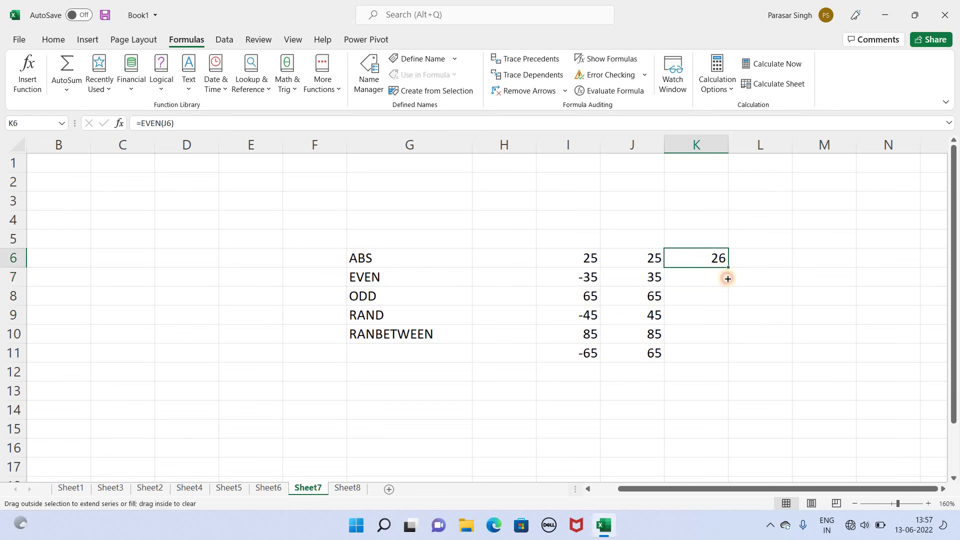
{"action": "left_click_drag", "start_coordinate": [728, 279], "coordinate": [725, 358]}
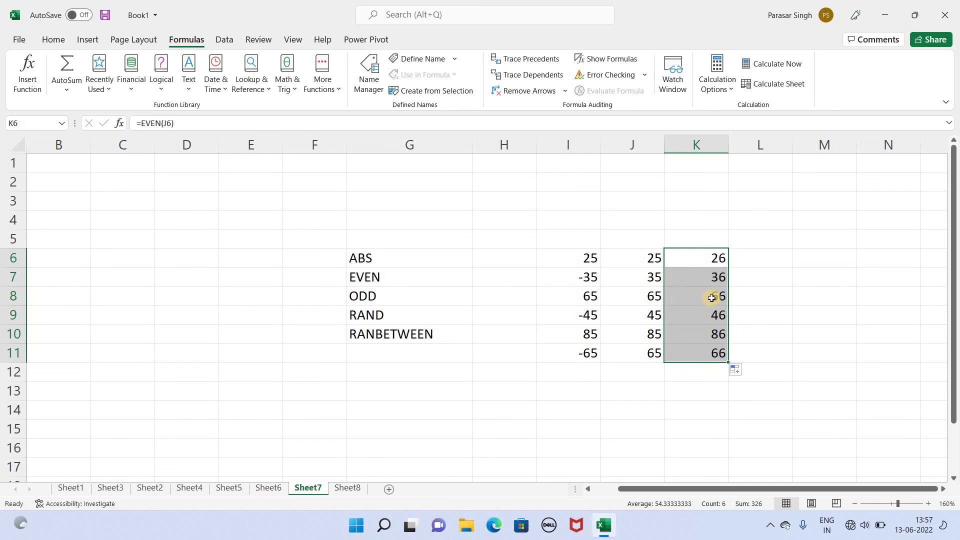
Check the ABS formulas in J9 and J10 without changing them
{"action": "double_click", "coordinate": [654, 315]}
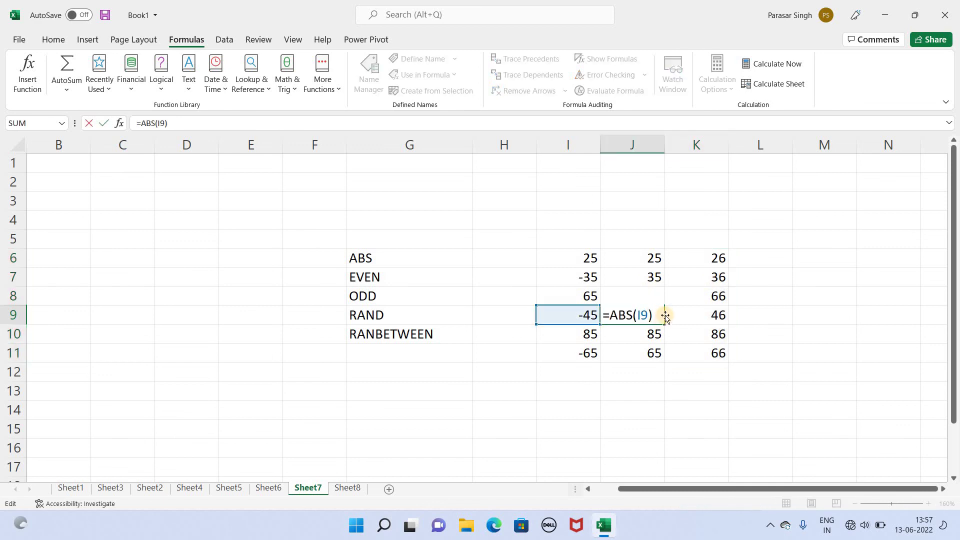
{"action": "key", "text": "Return"}
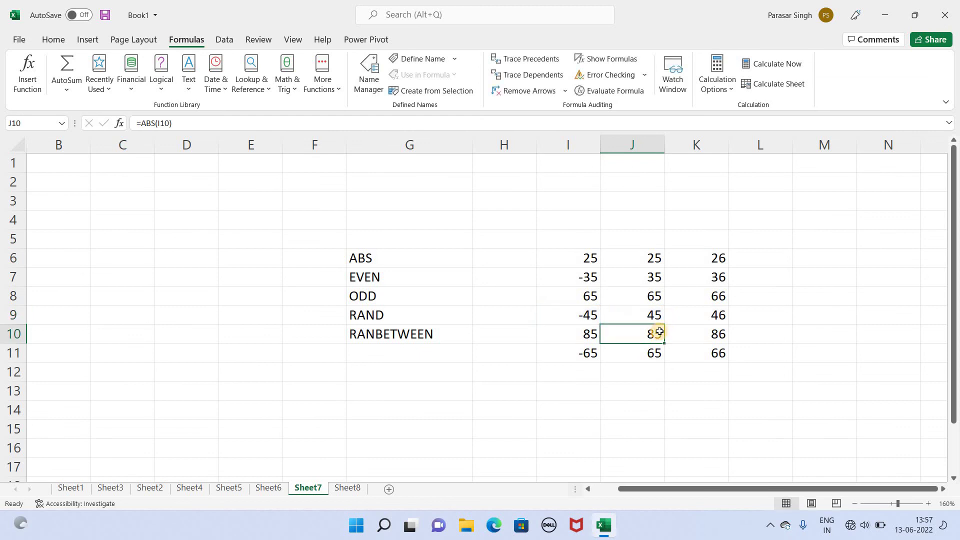
{"action": "double_click", "coordinate": [660, 333]}
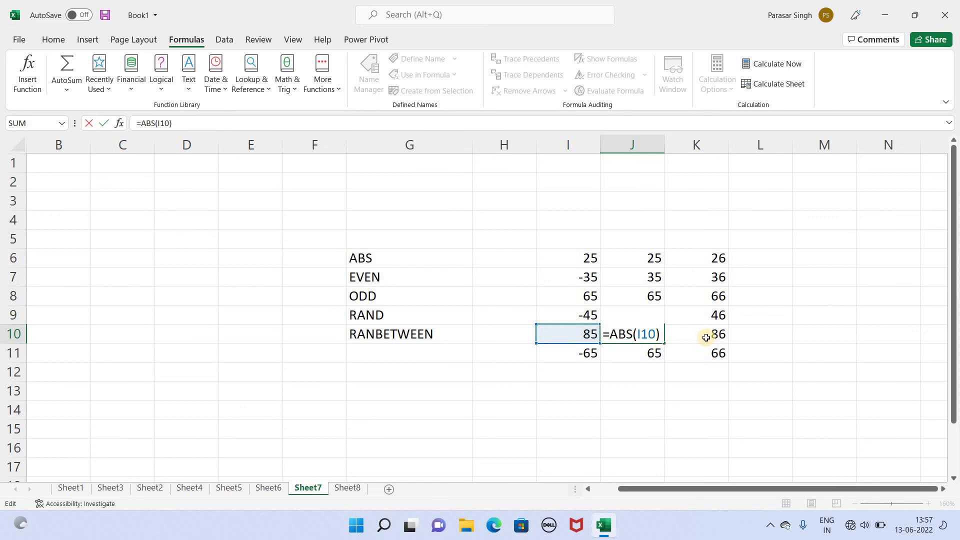
{"action": "left_click", "coordinate": [837, 320]}
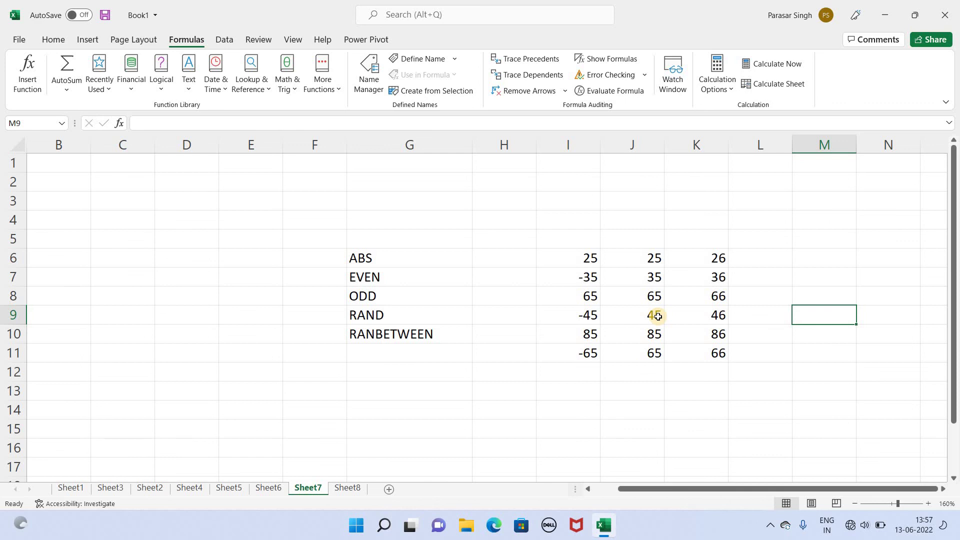
Type 44 in L4 and enter =EVEN(L4) in M4, which also returns 44
{"action": "left_click", "coordinate": [771, 260]}
{"action": "left_click", "coordinate": [763, 218]}
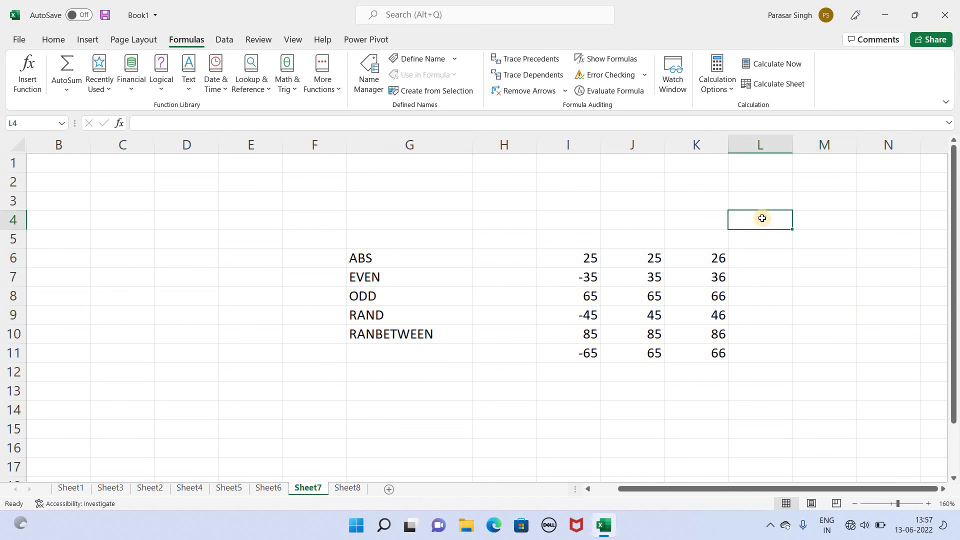
{"action": "type", "text": "44"}
{"action": "left_click", "coordinate": [808, 219]}
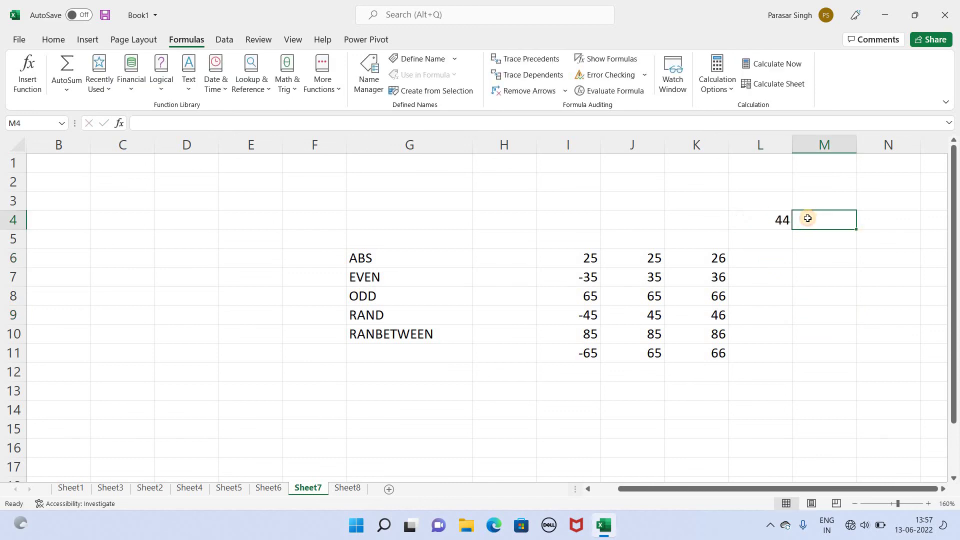
{"action": "type", "text": "="}
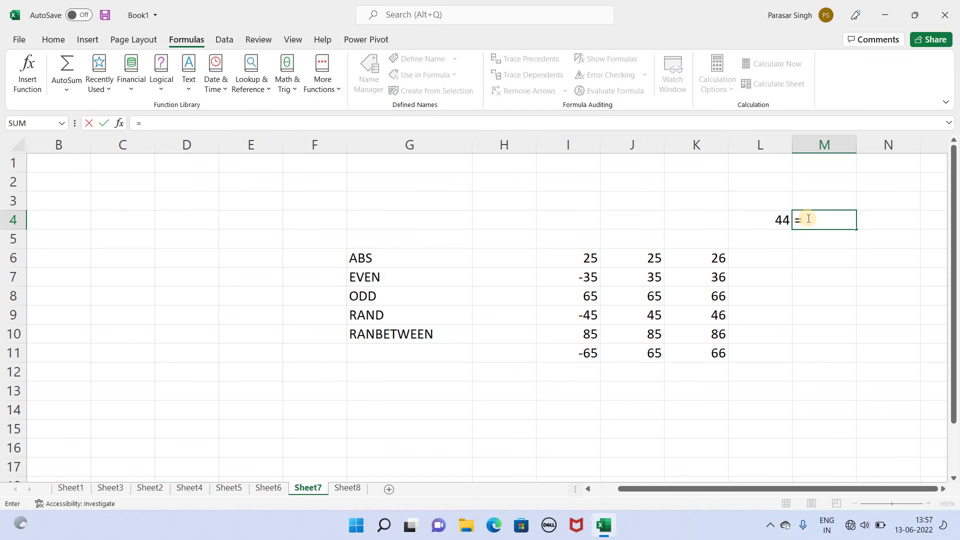
{"action": "type", "text": "ev"}
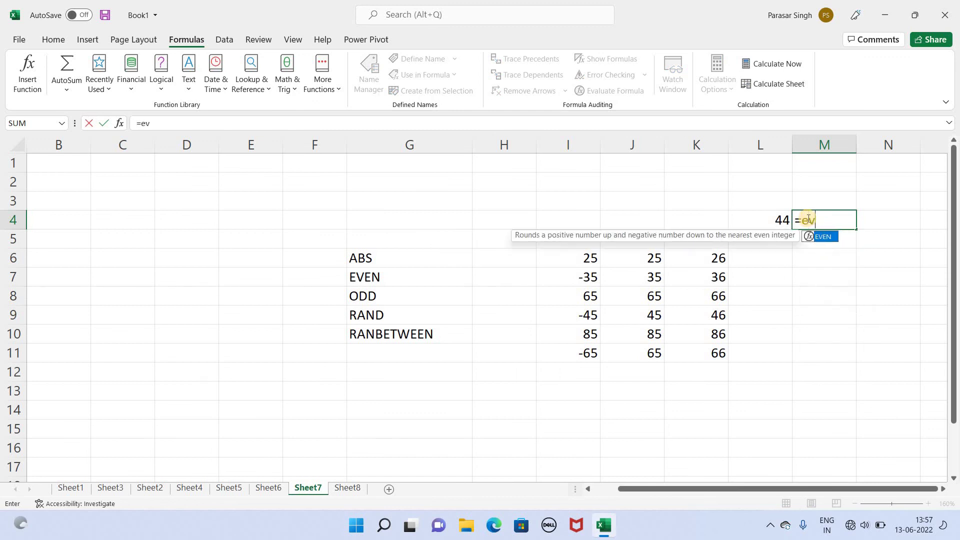
{"action": "type", "text": "en("}
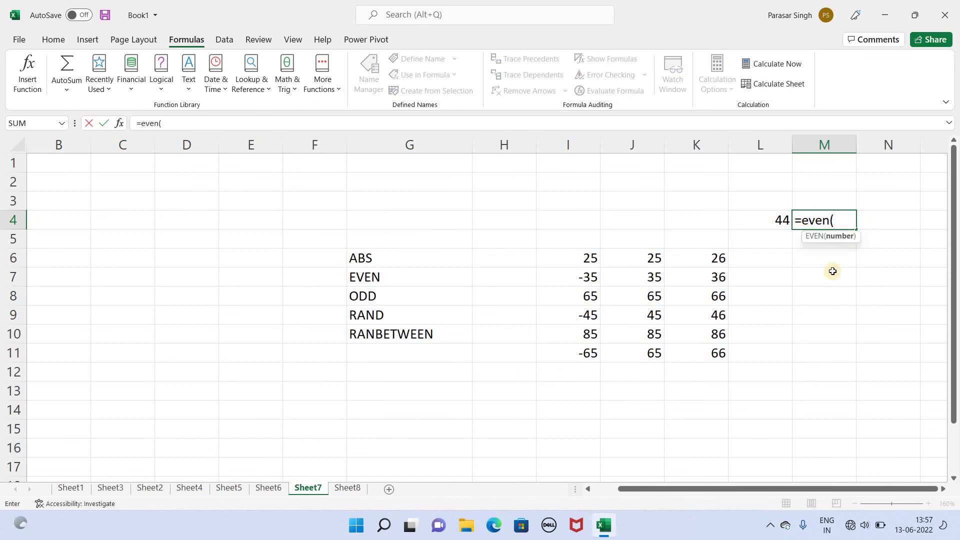
{"action": "left_click", "coordinate": [783, 219]}
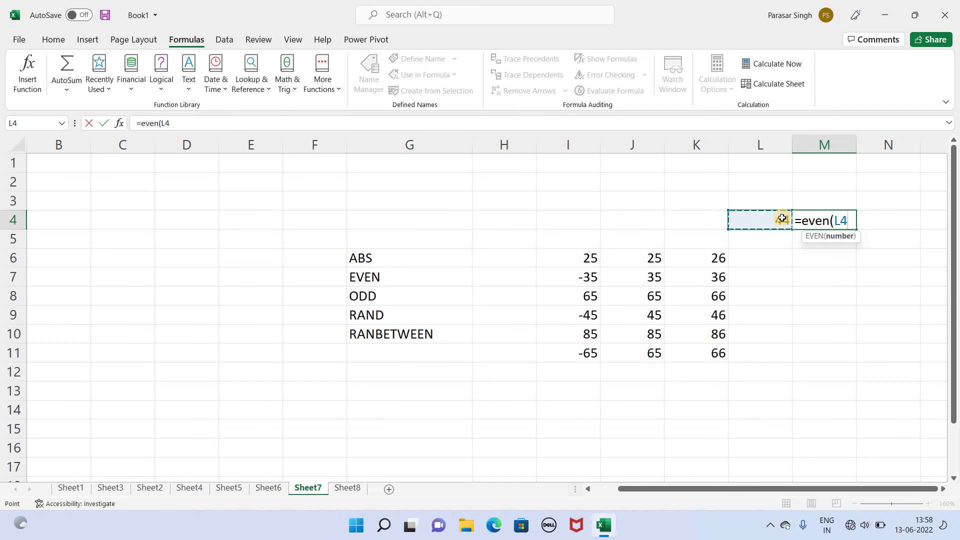
{"action": "type", "text": ")"}
{"action": "key", "text": "Return"}
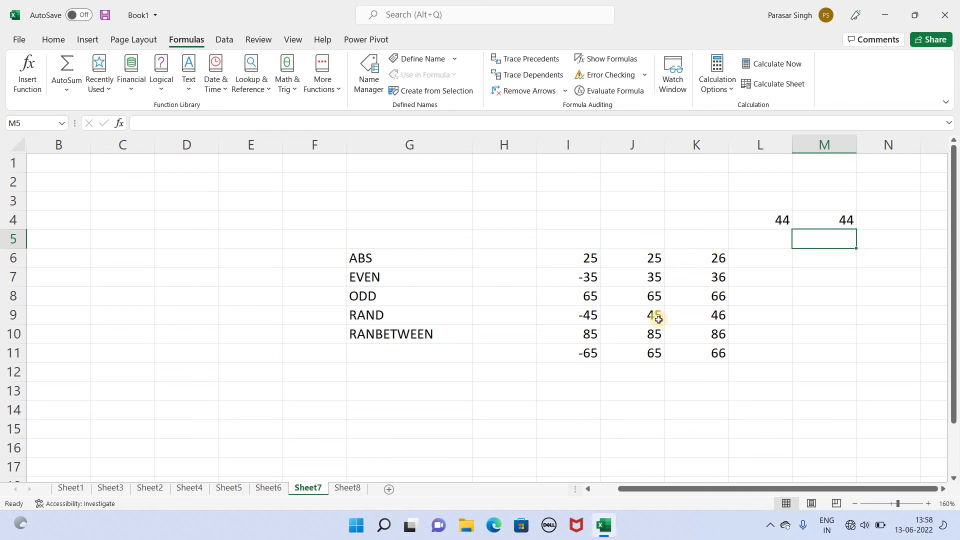
{"action": "left_click", "coordinate": [751, 261]}
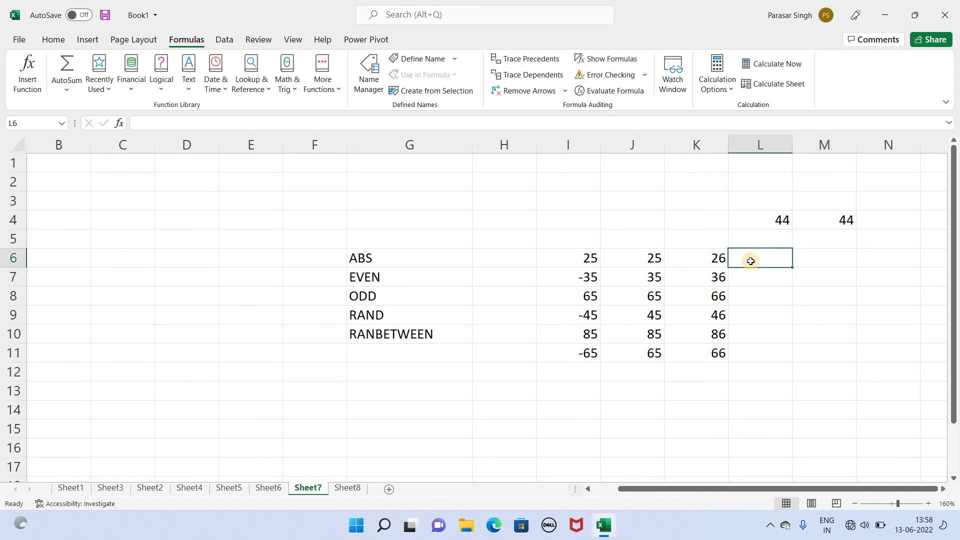
Enter =ODD(25) in L6 and fill it down to L11
{"action": "type", "text": "="}
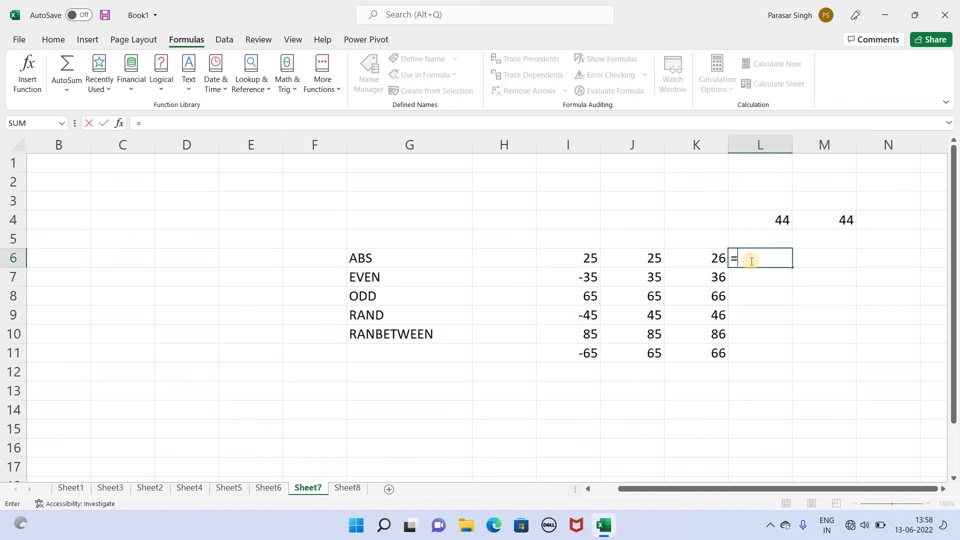
{"action": "type", "text": "odd "}
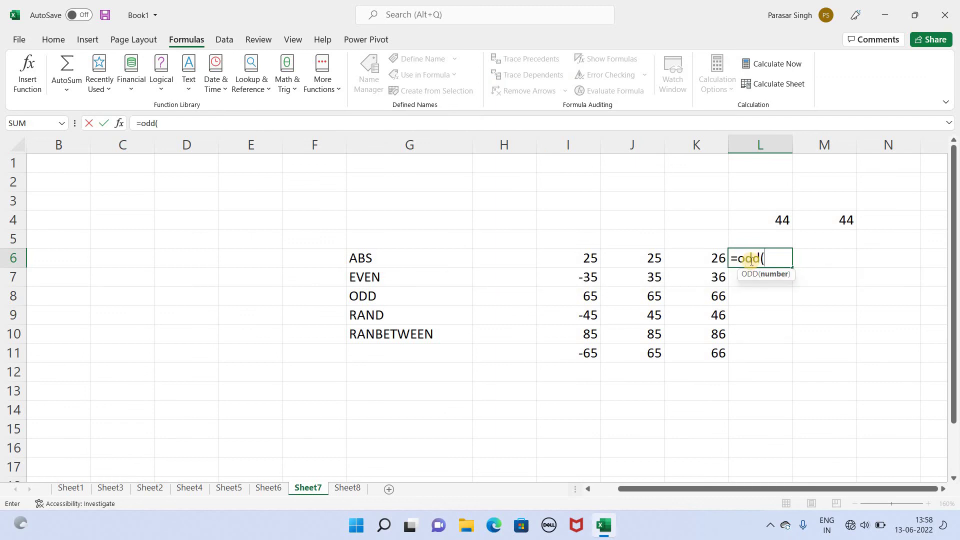
{"action": "type", "text": "25"}
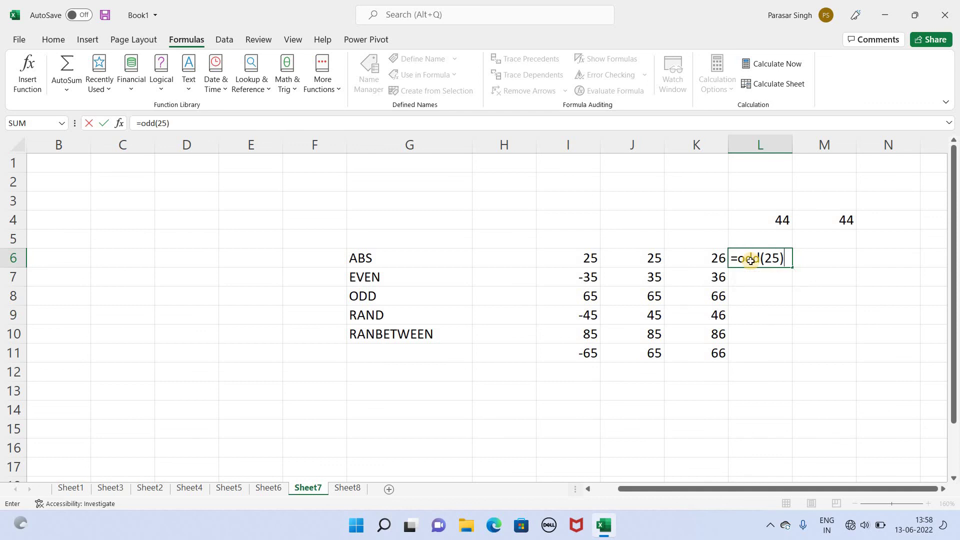
{"action": "key", "text": "Return"}
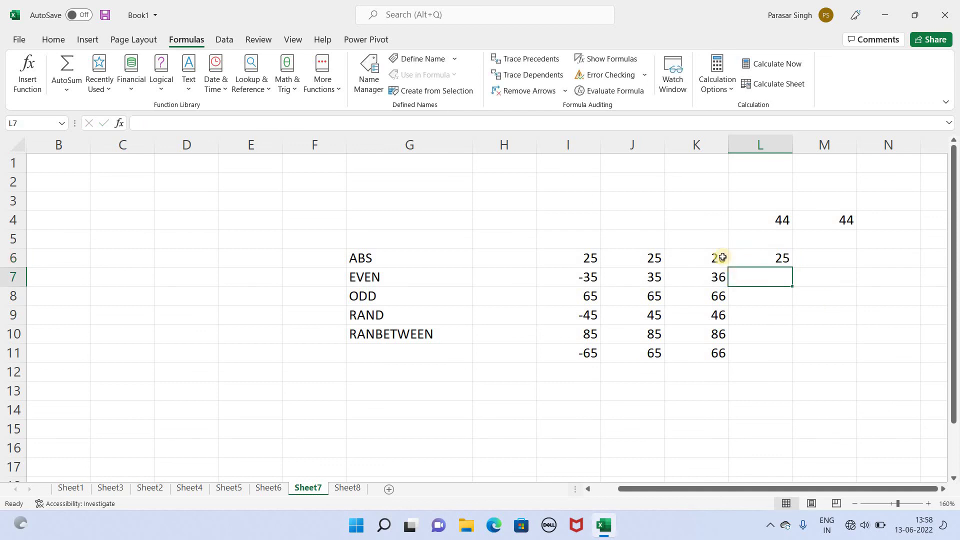
{"action": "left_click", "coordinate": [766, 253]}
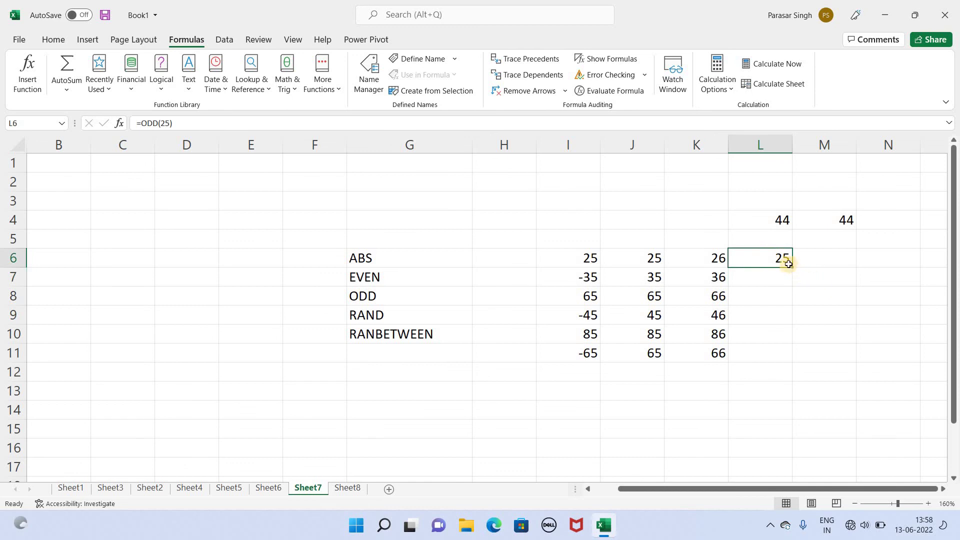
{"action": "left_click_drag", "start_coordinate": [792, 268], "coordinate": [787, 366]}
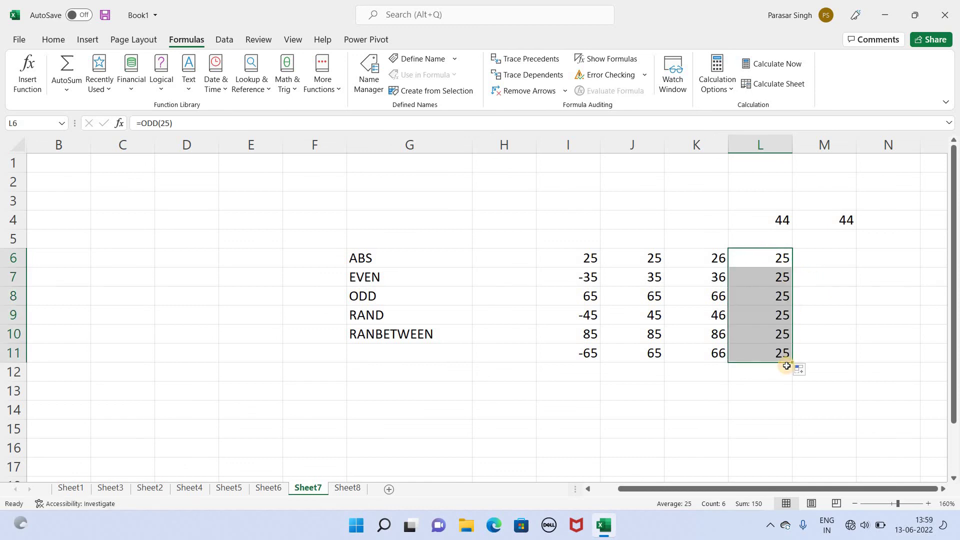
Clear the copied ODD results from L6 through L9
{"action": "left_click", "coordinate": [808, 266]}
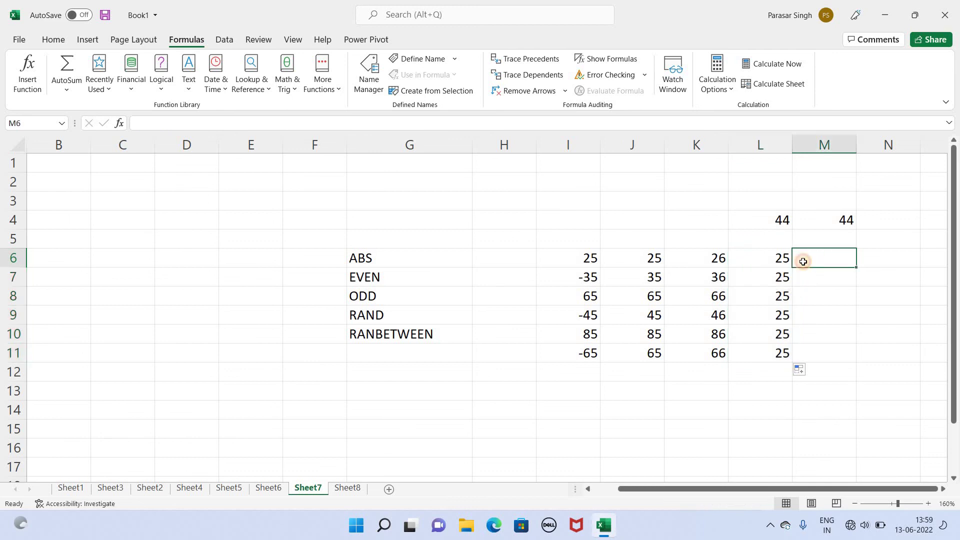
{"action": "left_click", "coordinate": [781, 260]}
{"action": "left_click_drag", "start_coordinate": [782, 258], "coordinate": [782, 354]}
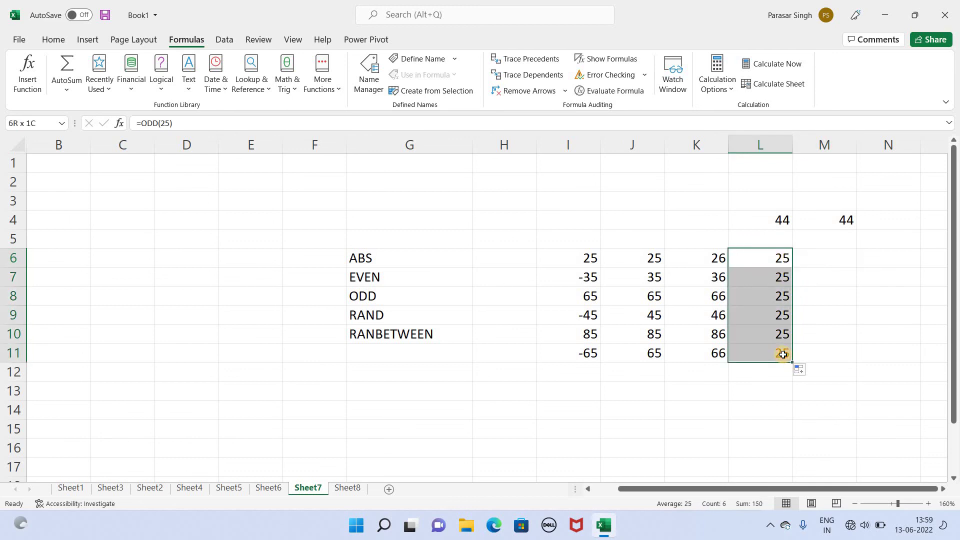
{"action": "key", "text": "BackSpace"}
{"action": "left_click", "coordinate": [761, 272]}
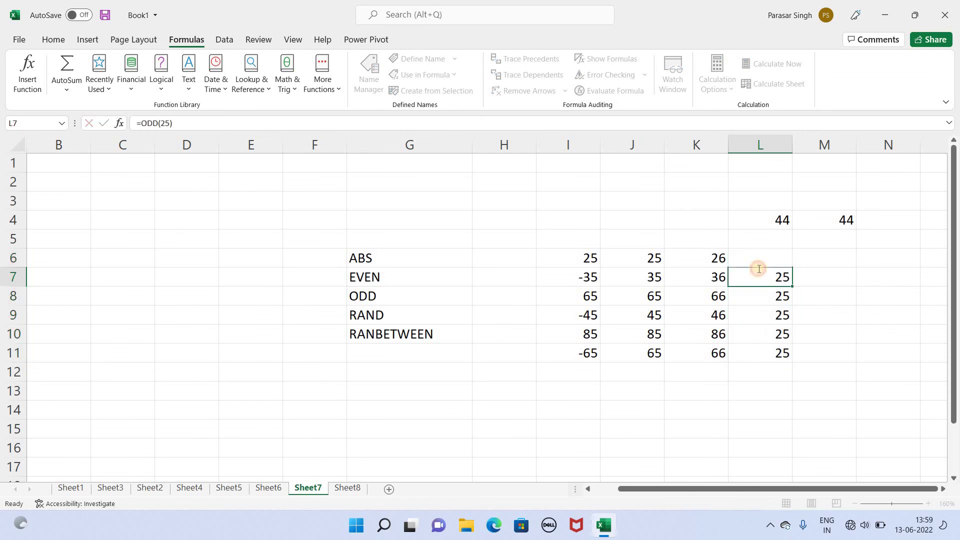
{"action": "key", "text": "BackSpace"}
{"action": "left_click", "coordinate": [763, 311]}
{"action": "key", "text": "BackSpace"}
Clear the remaining ODD copies from L8, L10 and L11
{"action": "left_click", "coordinate": [775, 298]}
{"action": "key", "text": "BackSpace"}
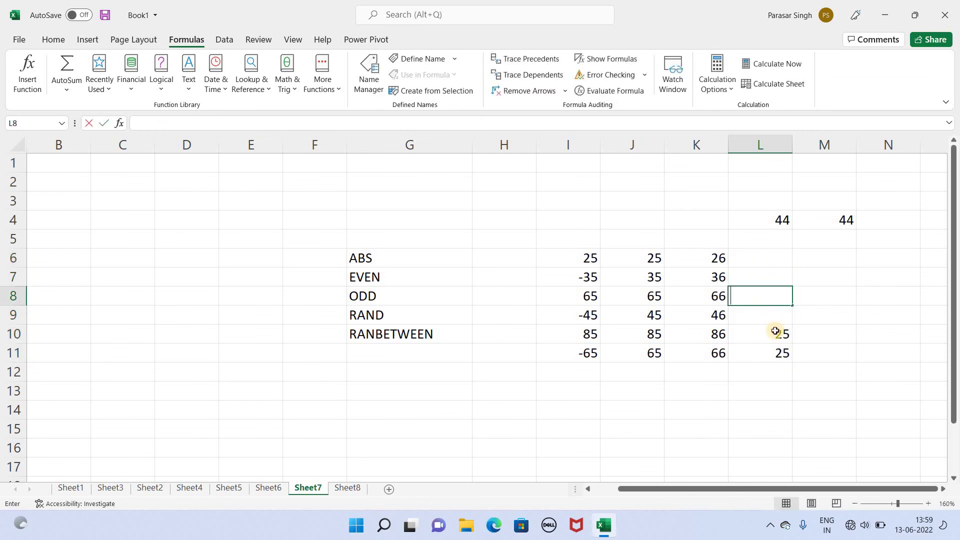
{"action": "left_click_drag", "start_coordinate": [776, 315], "coordinate": [776, 330]}
{"action": "key", "text": "BackSpace"}
{"action": "left_click", "coordinate": [776, 352]}
{"action": "key", "text": "BackSpace"}
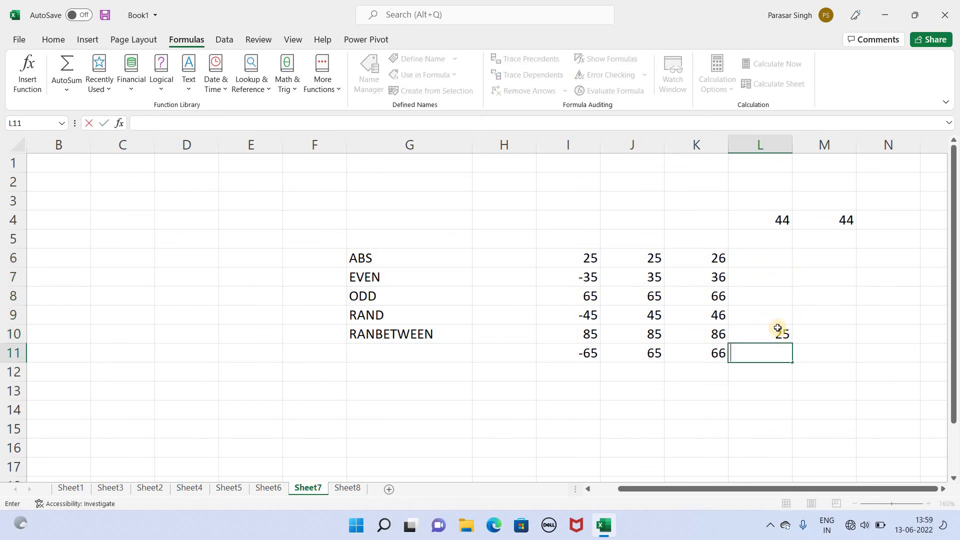
{"action": "left_click", "coordinate": [778, 341]}
{"action": "key", "text": "BackSpace"}
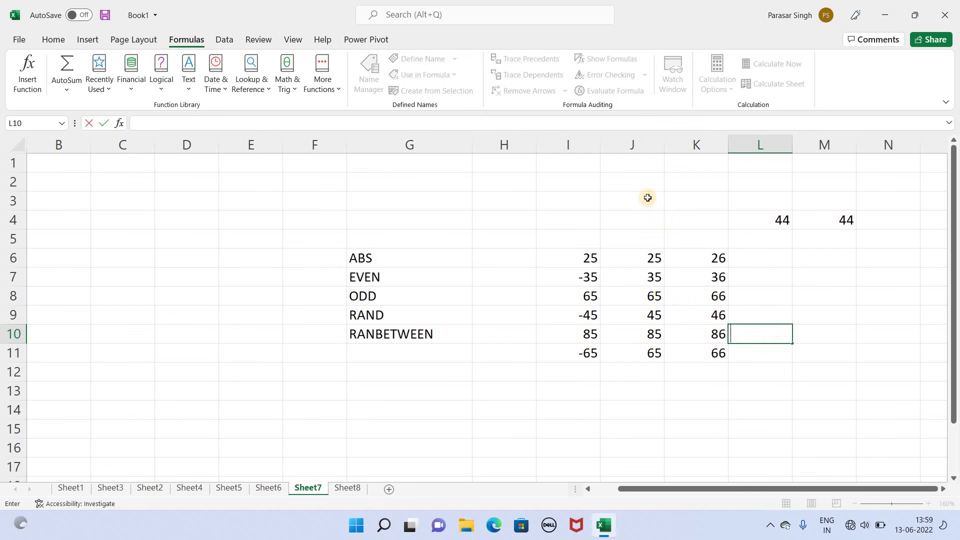
Type 44 in J3 and enter =ODD(J3) in K3, returning 45
{"action": "left_click", "coordinate": [644, 199]}
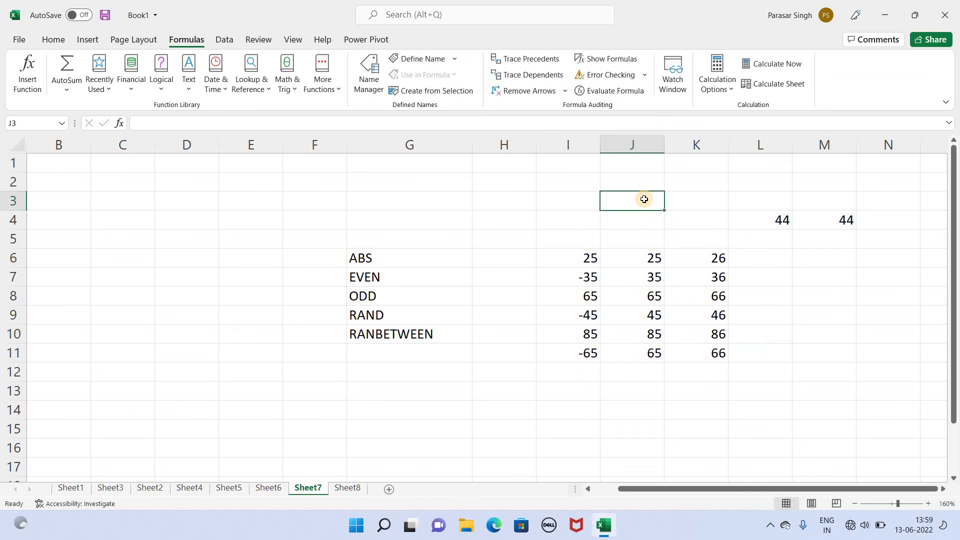
{"action": "type", "text": "44"}
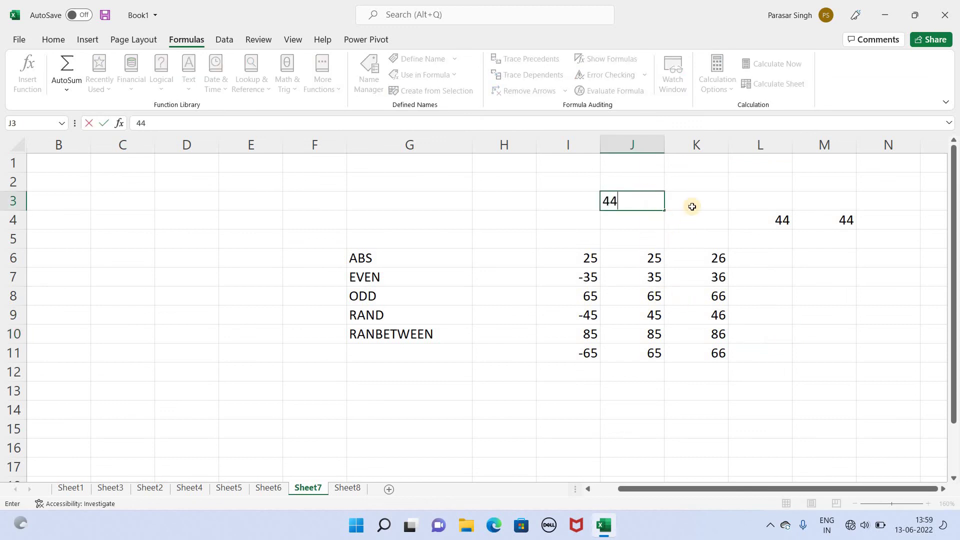
{"action": "left_click", "coordinate": [692, 205]}
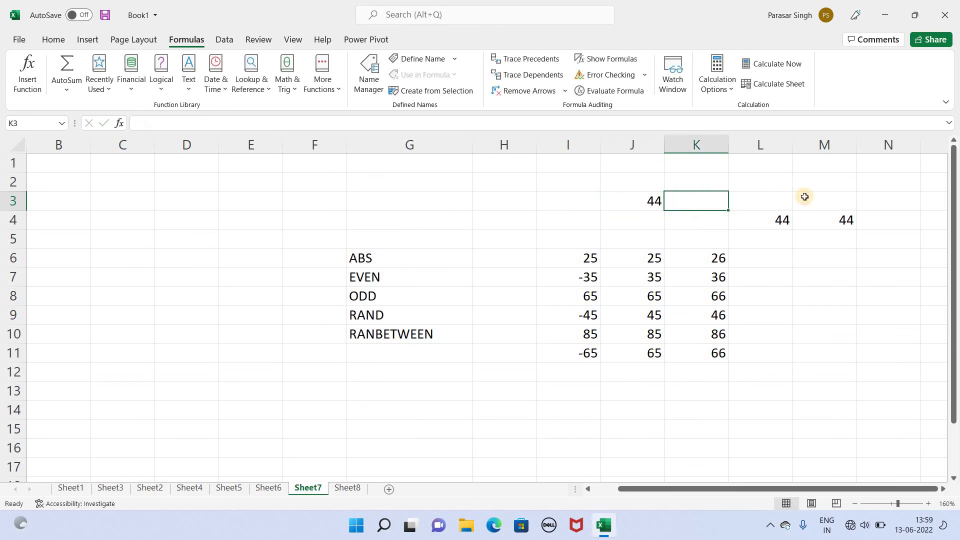
{"action": "type", "text": "+"}
{"action": "key", "text": "BackSpace"}
{"action": "type", "text": "="}
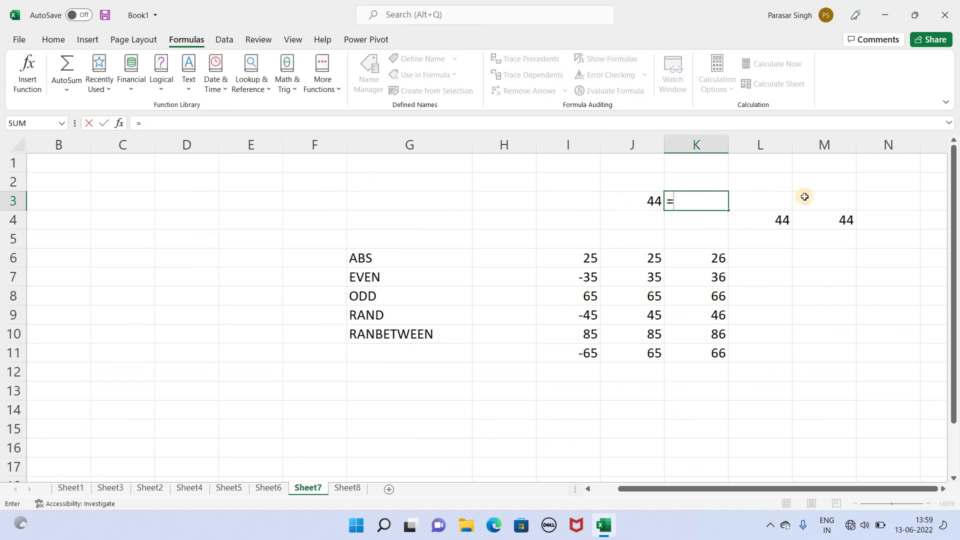
{"action": "type", "text": "odd("}
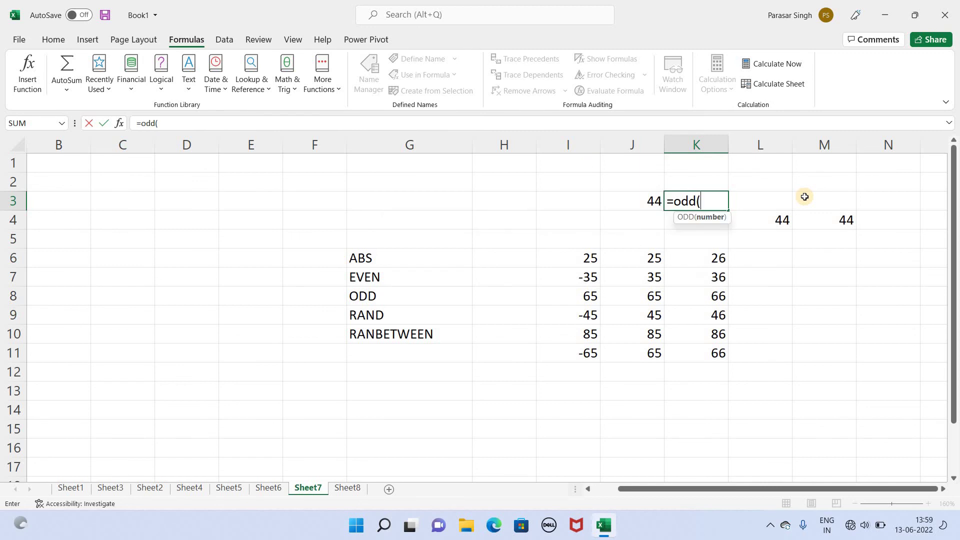
{"action": "left_click", "coordinate": [653, 205]}
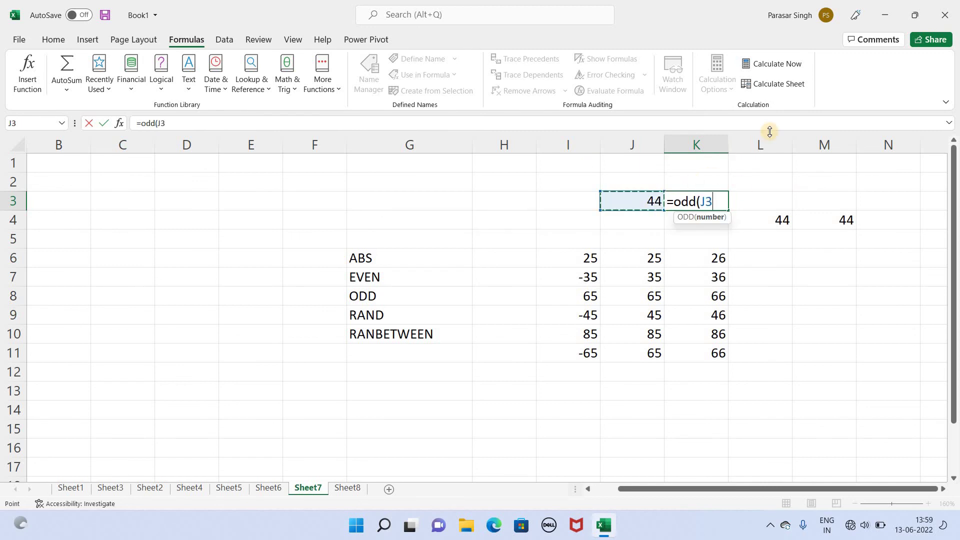
{"action": "type", "text": ")"}
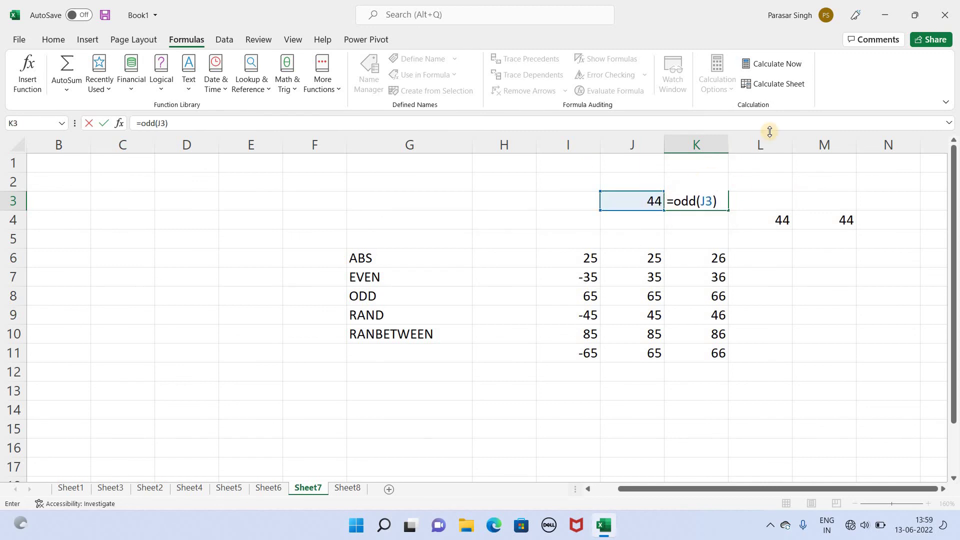
{"action": "key", "text": "Return"}
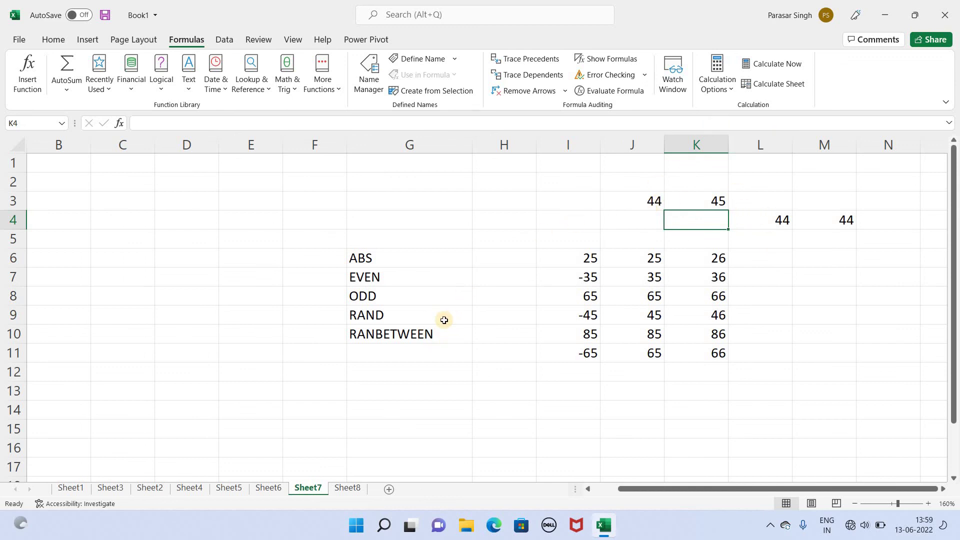
Enter =RAND() in G14 and fill it down to G22 for nine random decimals
{"action": "left_click", "coordinate": [409, 410]}
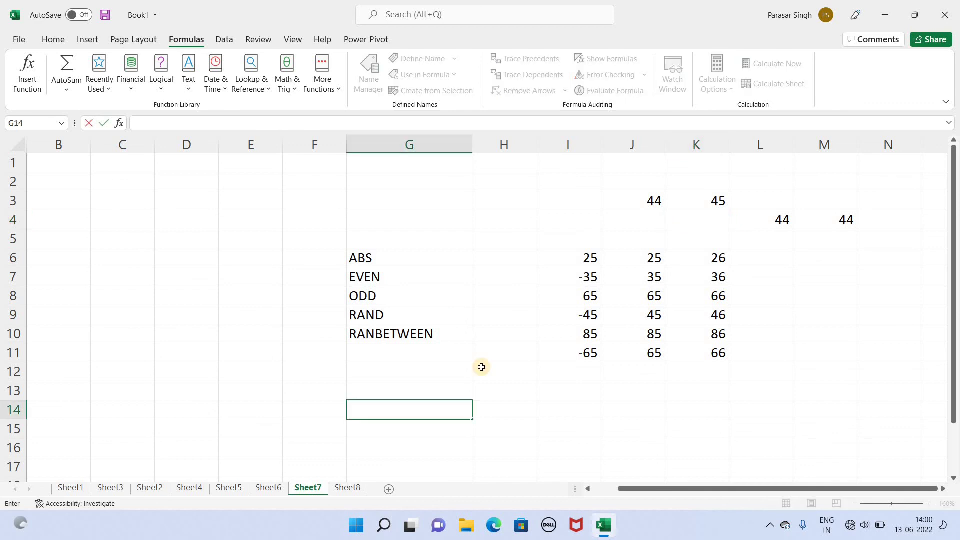
{"action": "type", "text": "="}
{"action": "type", "text": "rand"}
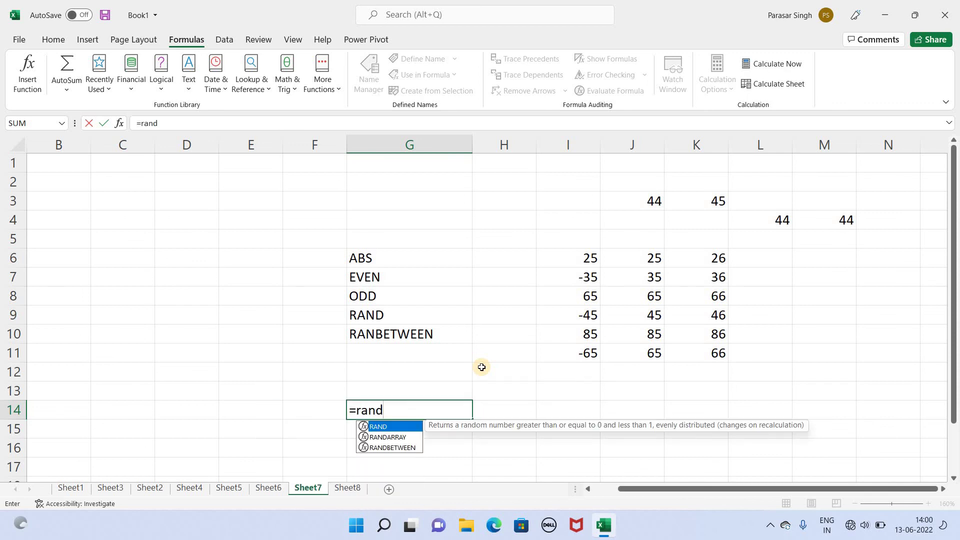
{"action": "type", "text": "()"}
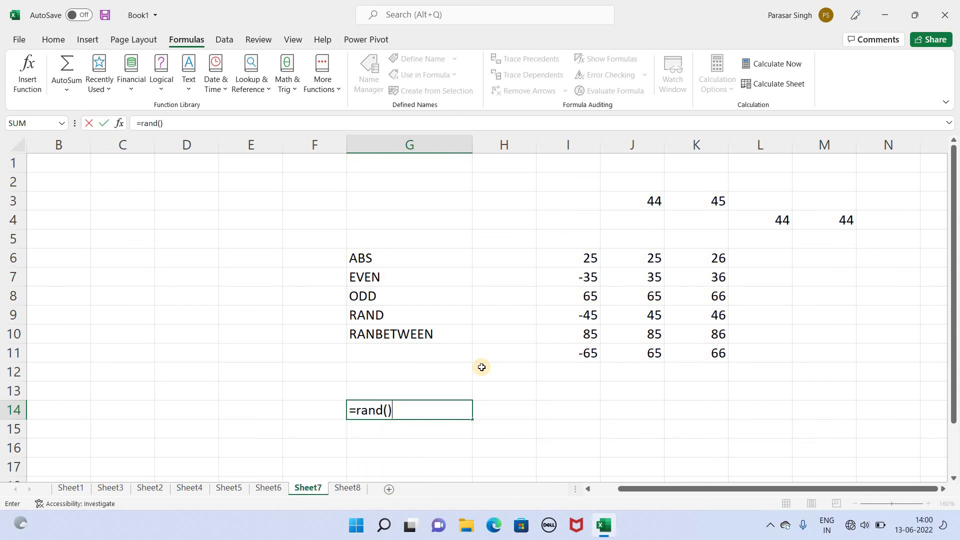
{"action": "key", "text": "Return"}
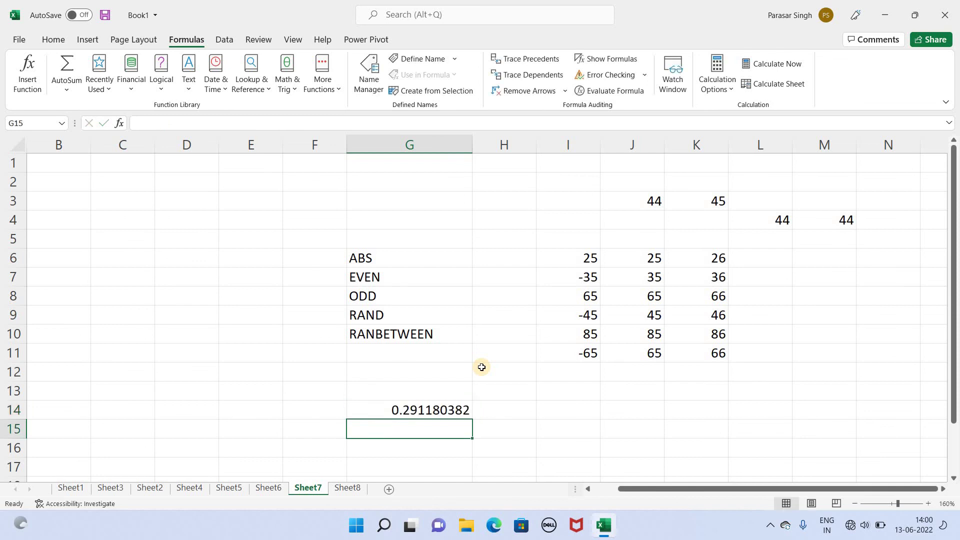
{"action": "left_click", "coordinate": [470, 414]}
{"action": "left_click_drag", "start_coordinate": [470, 416], "coordinate": [458, 448]}
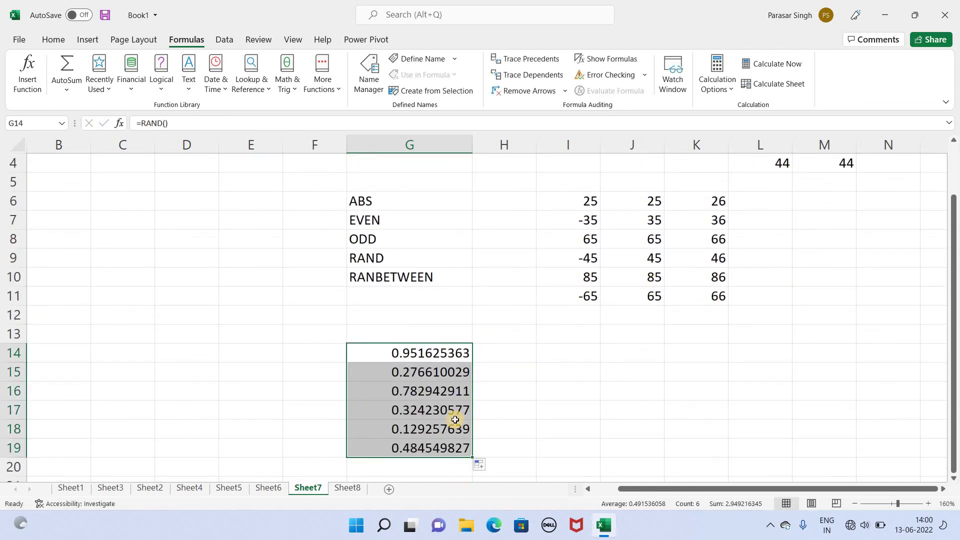
{"action": "scroll", "coordinate": [456, 420], "scroll_direction": "down", "scroll_amount": 2}
{"action": "left_click_drag", "start_coordinate": [473, 344], "coordinate": [473, 397]}
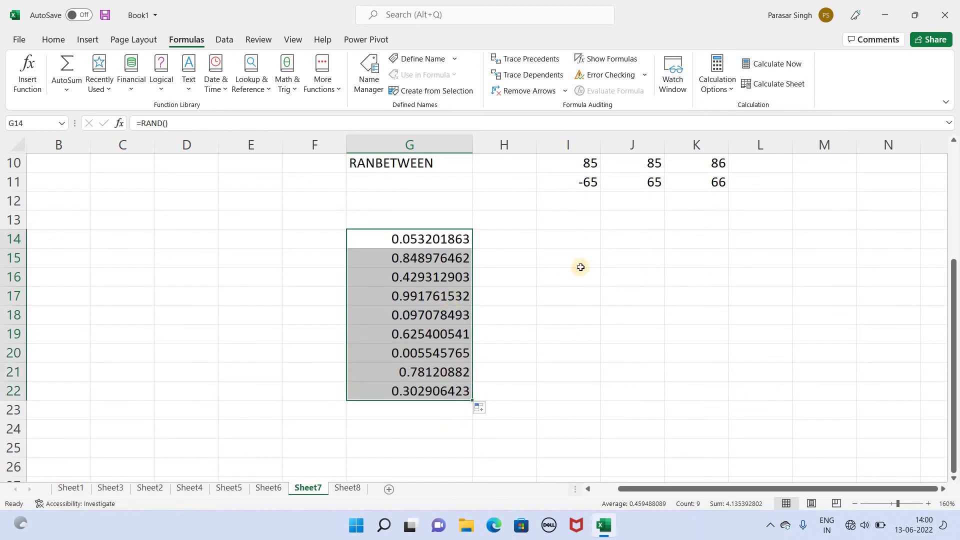
{"action": "left_click", "coordinate": [552, 240]}
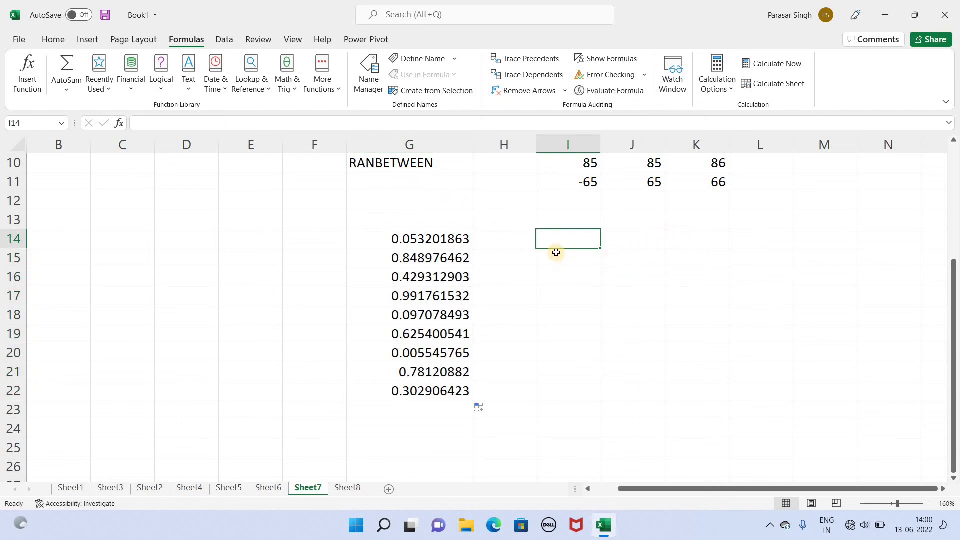
Put the bounds 10 in J14 and 100 in L14, leaving a stray ranbetween entry in J16
{"action": "left_click", "coordinate": [633, 240]}
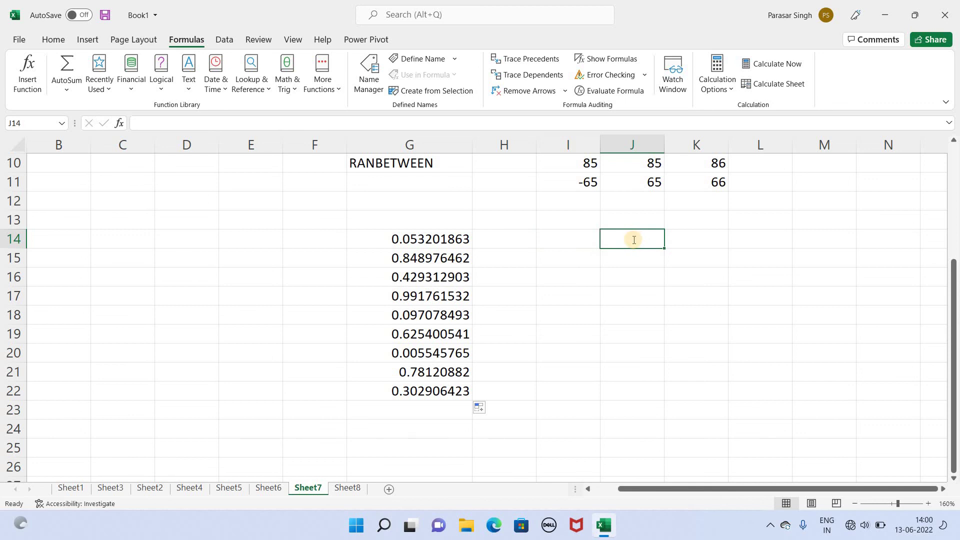
{"action": "type", "text": "10"}
{"action": "left_click", "coordinate": [755, 232]}
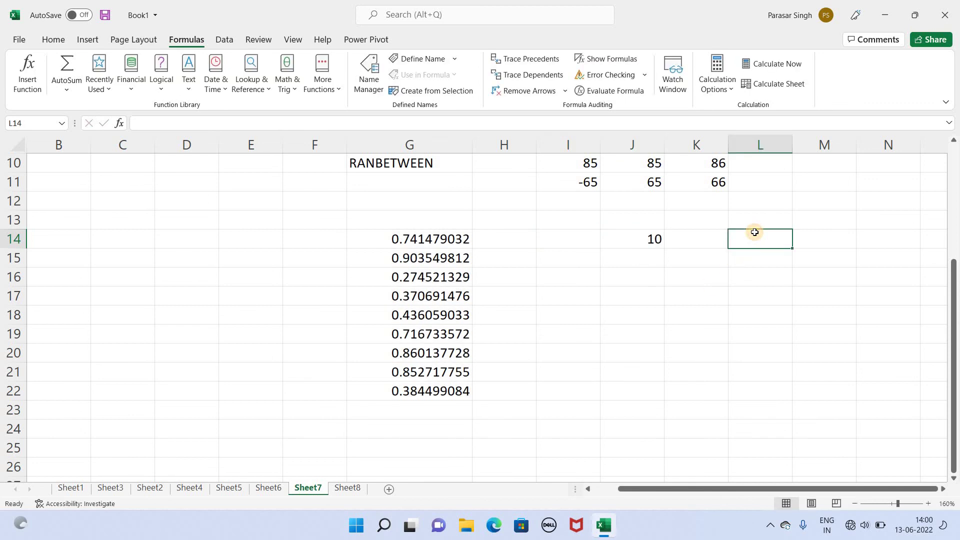
{"action": "type", "text": "100"}
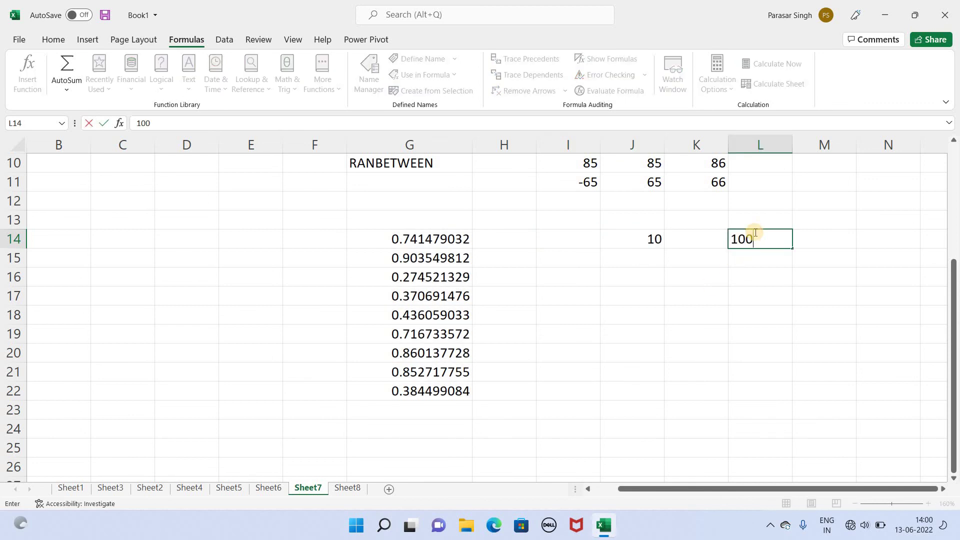
{"action": "left_click", "coordinate": [622, 279]}
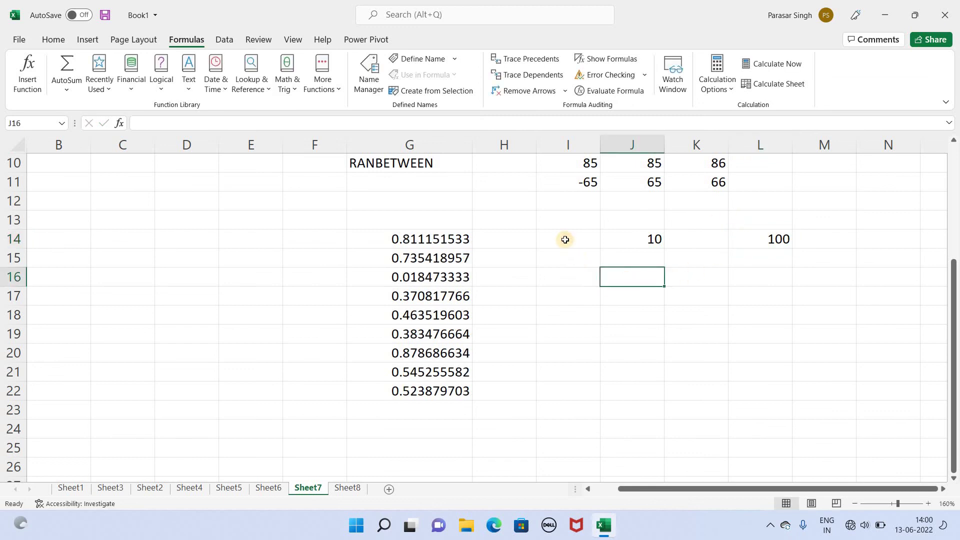
{"action": "type", "text": "ran"}
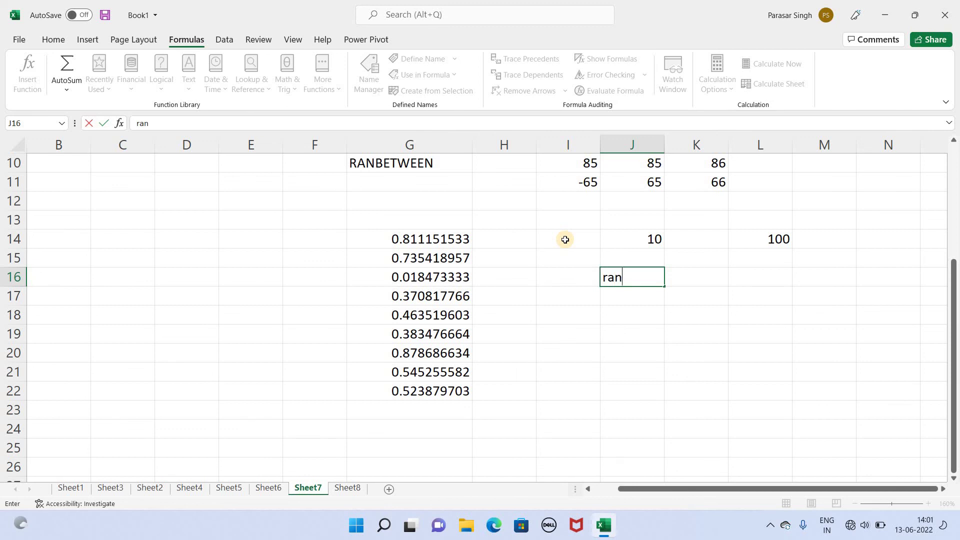
{"action": "type", "text": "betw"}
{"action": "type", "text": "ee"}
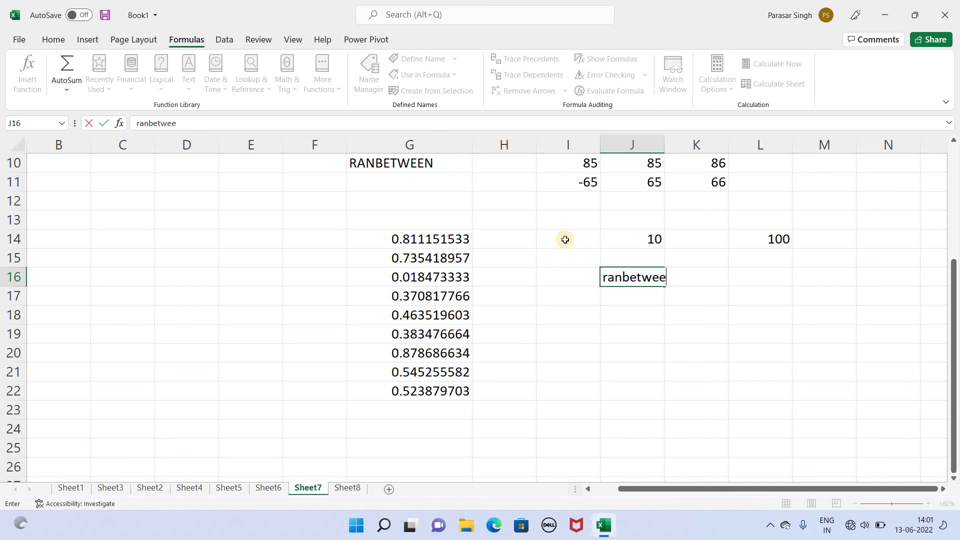
{"action": "type", "text": "n("}
{"action": "left_click", "coordinate": [658, 240]}
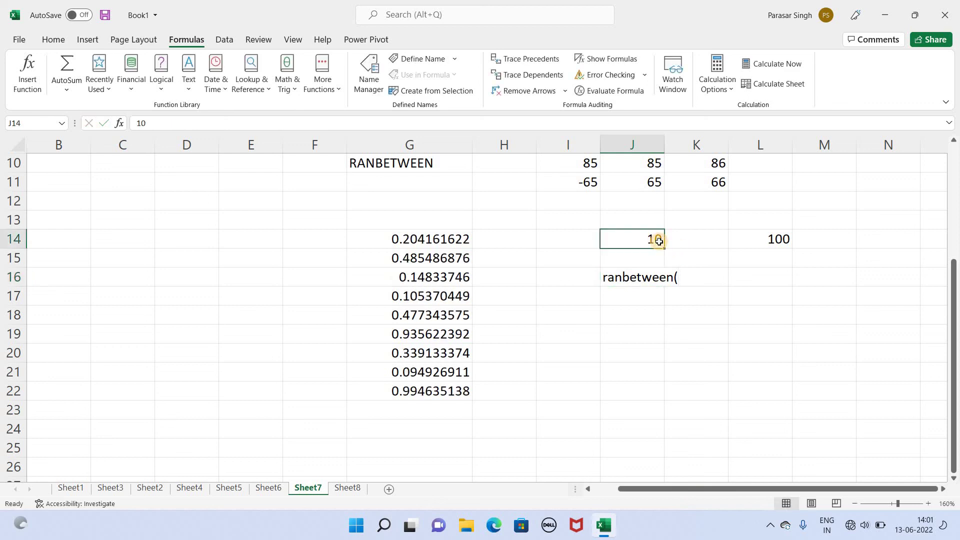
{"action": "left_click", "coordinate": [750, 242]}
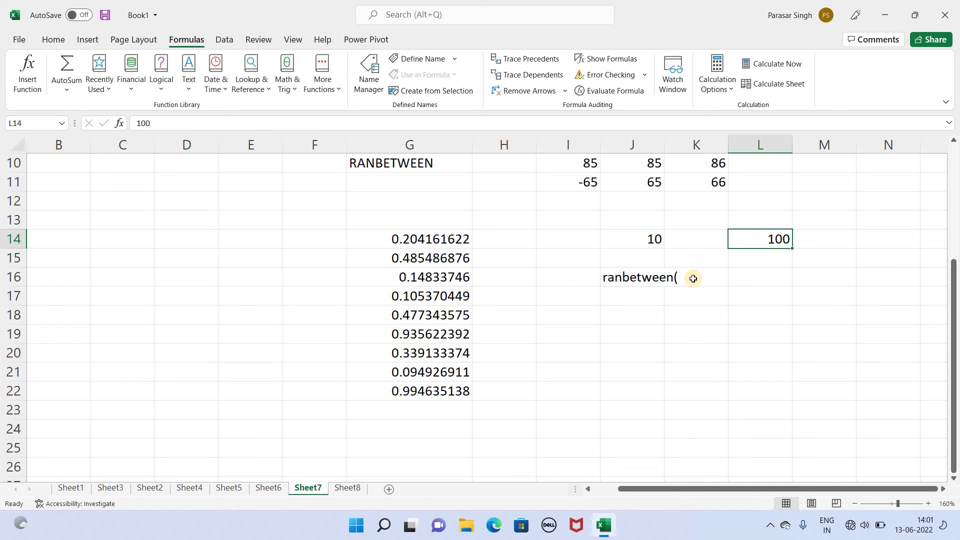
{"action": "left_click", "coordinate": [703, 277]}
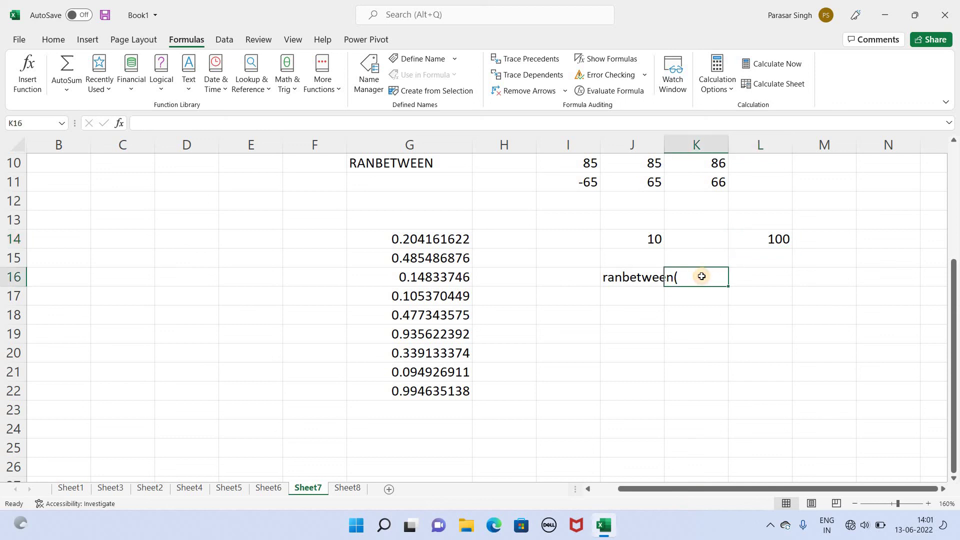
{"action": "double_click", "coordinate": [702, 277]}
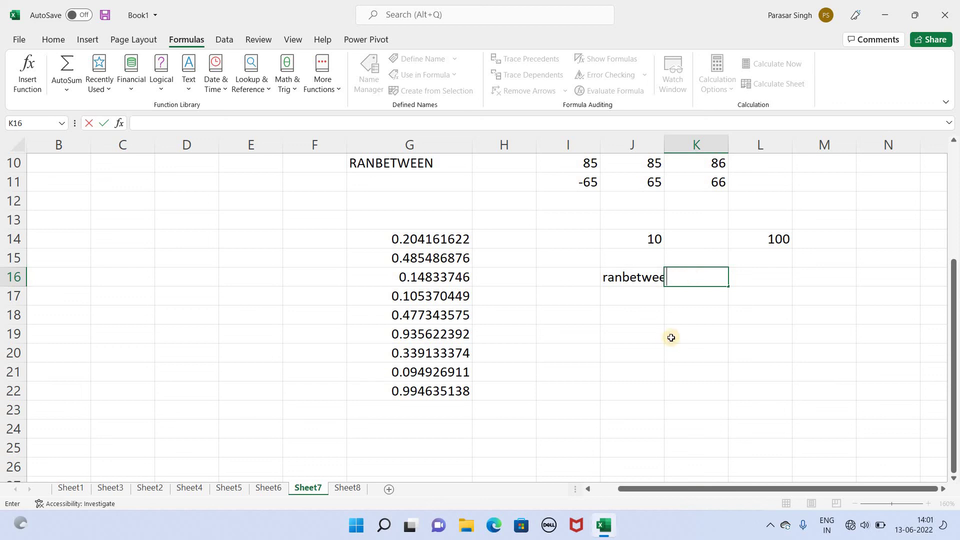
Enter =ranbetween(J14,L14) in J19, which returns #NAME?
{"action": "left_click", "coordinate": [646, 329]}
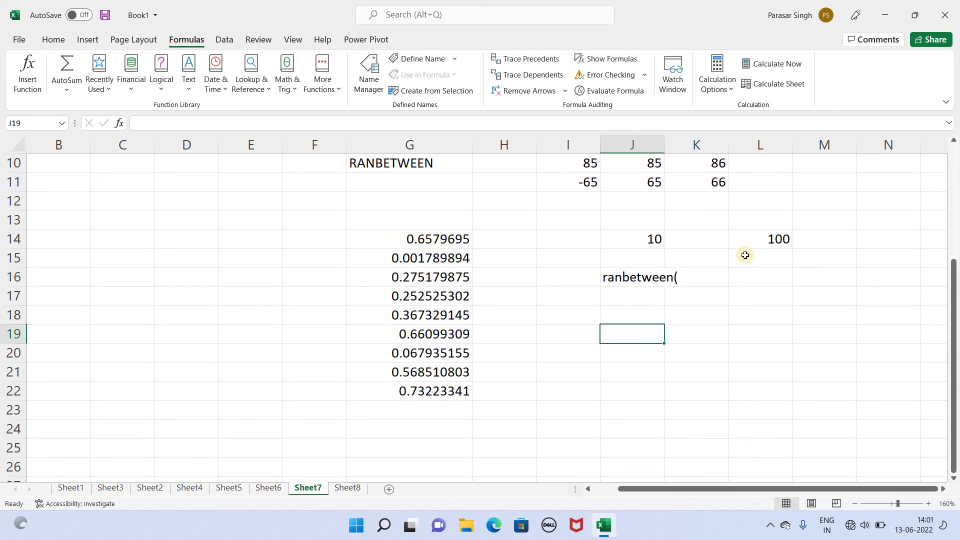
{"action": "type", "text": "=ran"}
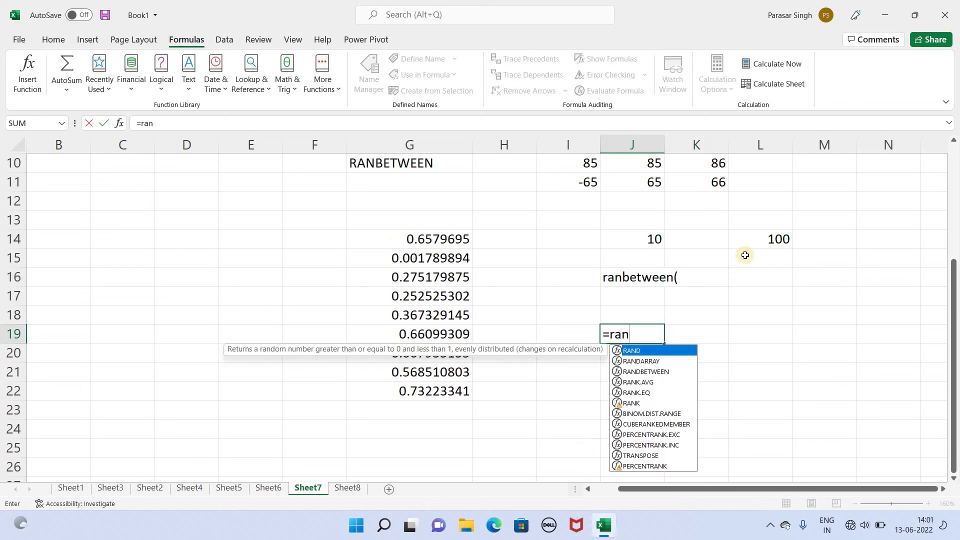
{"action": "type", "text": "betwee"}
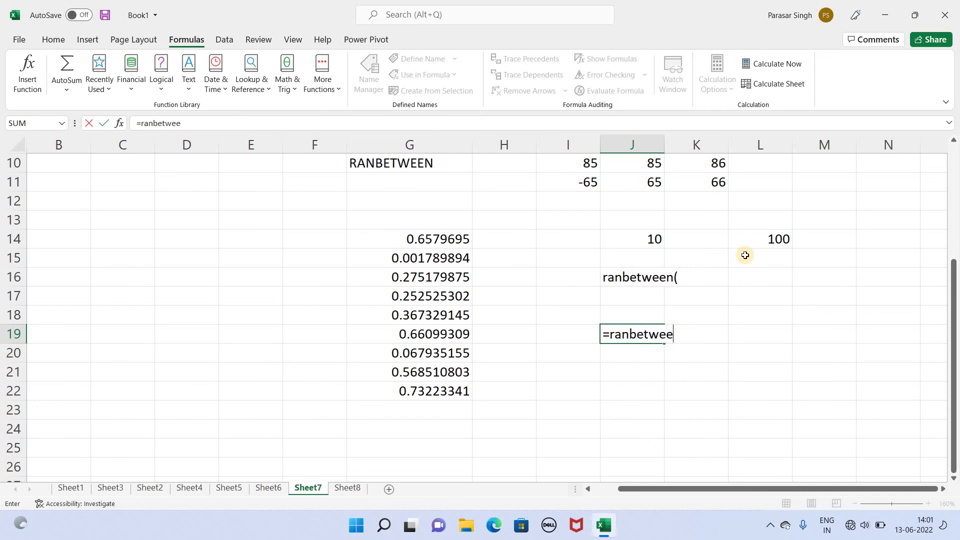
{"action": "type", "text": "n("}
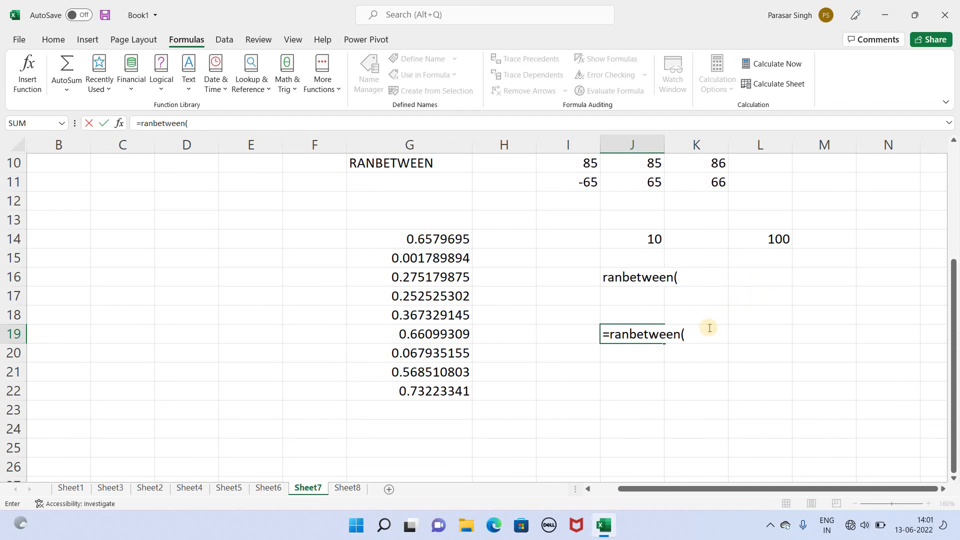
{"action": "left_click", "coordinate": [647, 239]}
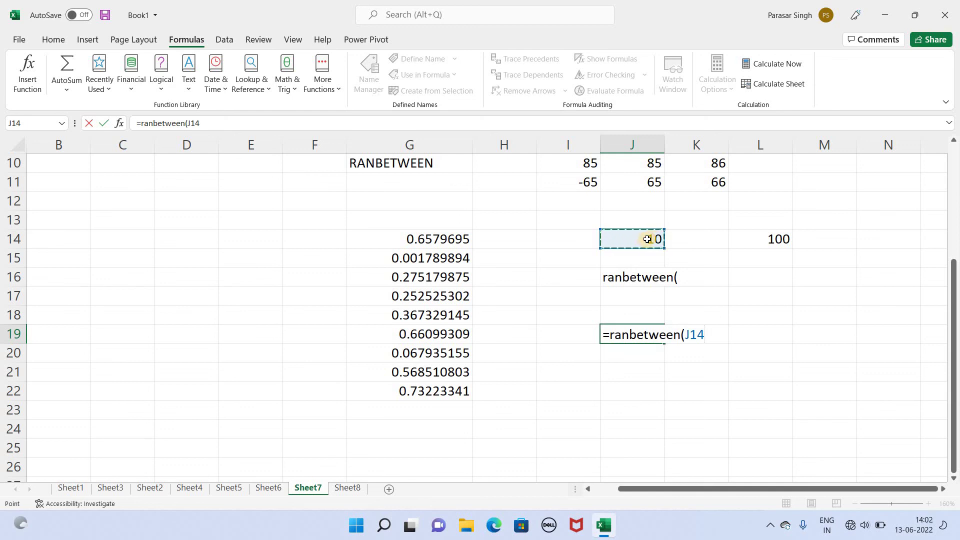
{"action": "type", "text": ","}
{"action": "left_click", "coordinate": [786, 239]}
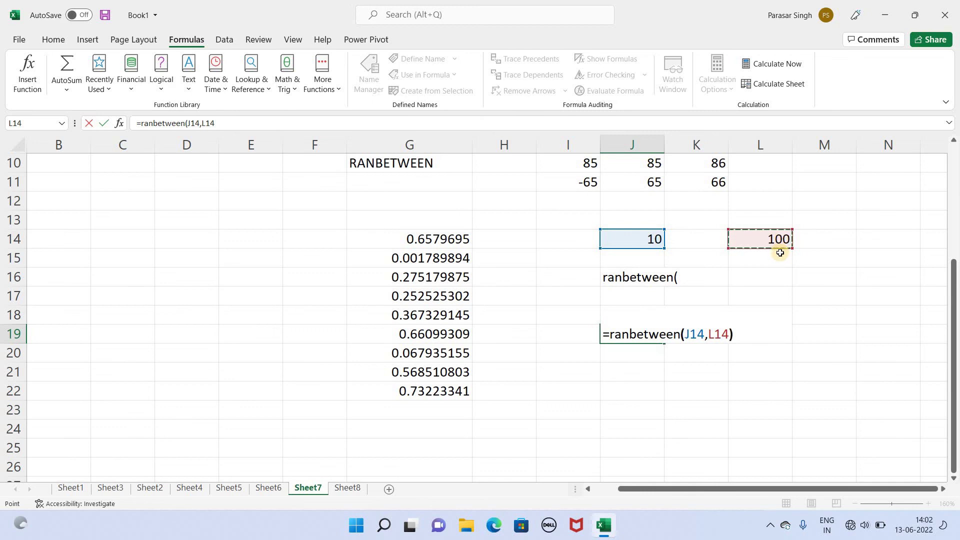
{"action": "type", "text": ")"}
{"action": "key", "text": "Return"}
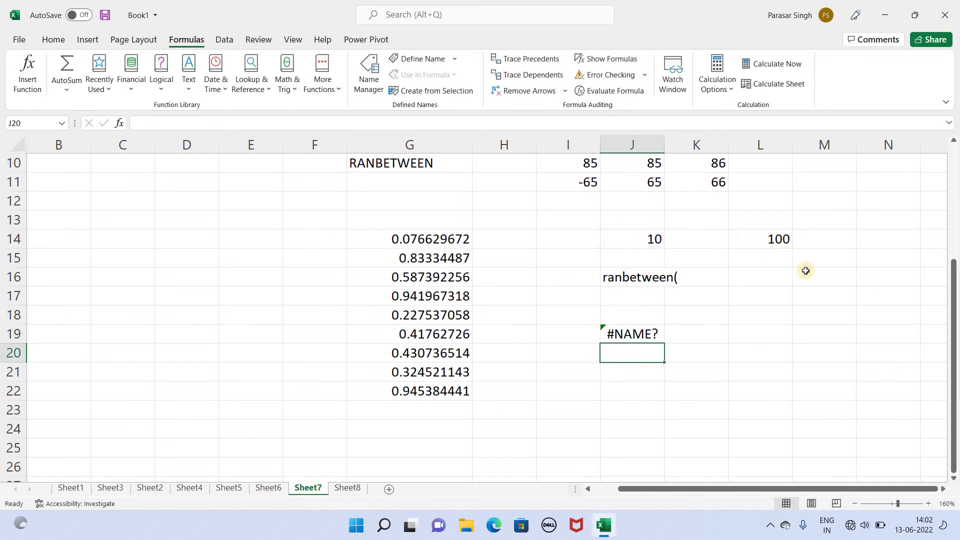
{"action": "left_click", "coordinate": [649, 335]}
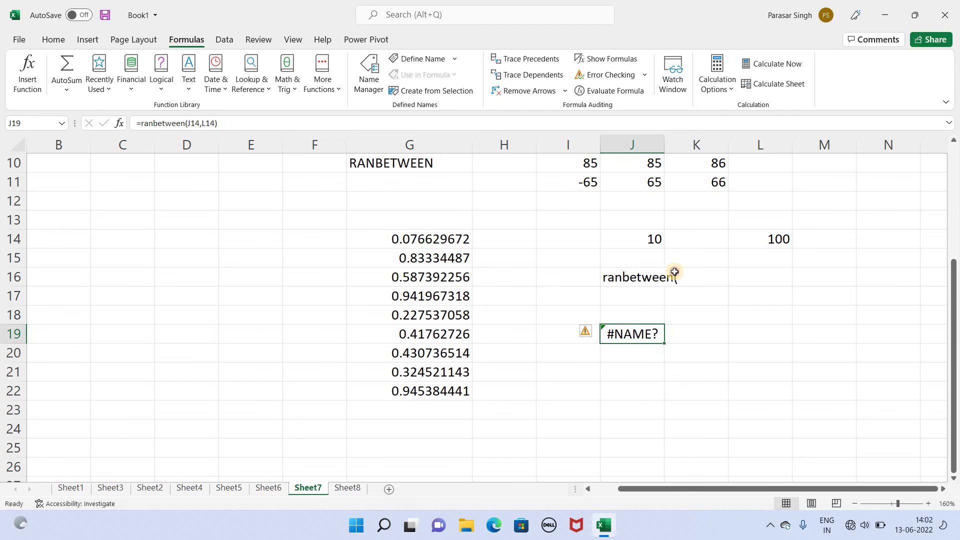
{"action": "left_click", "coordinate": [690, 242]}
{"action": "left_click", "coordinate": [696, 330]}
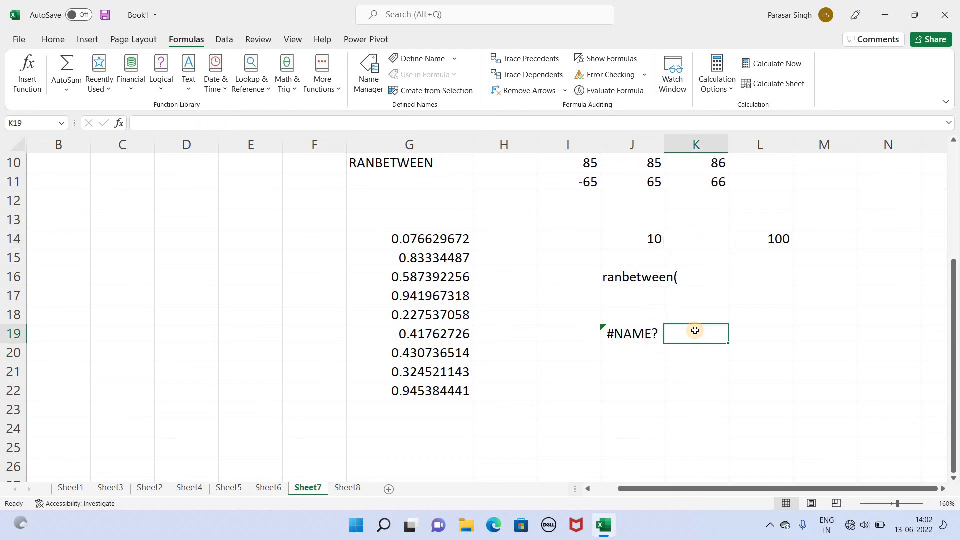
Enter =RANDBETWEEN(J14,L14) in K21 and fill it down to K26
{"action": "left_click", "coordinate": [696, 371]}
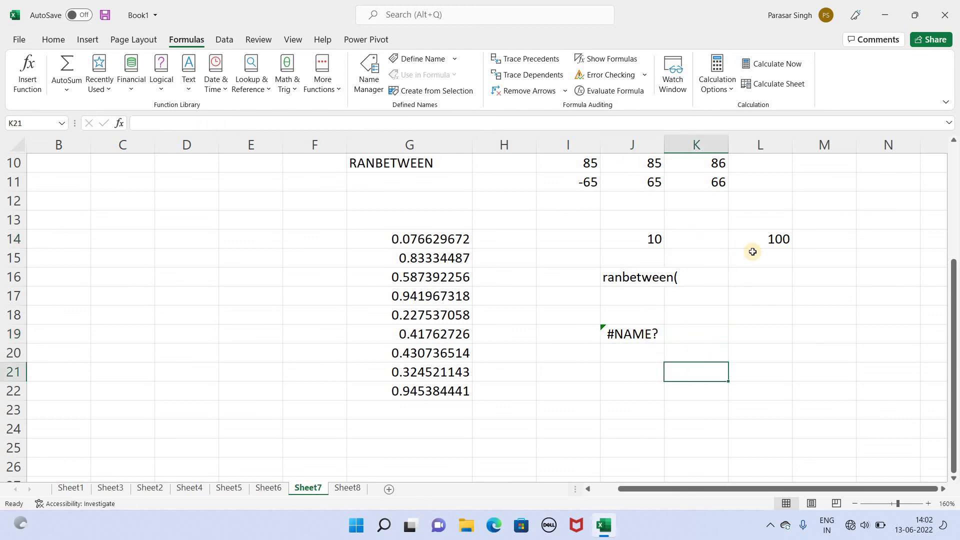
{"action": "type", "text": "ra"}
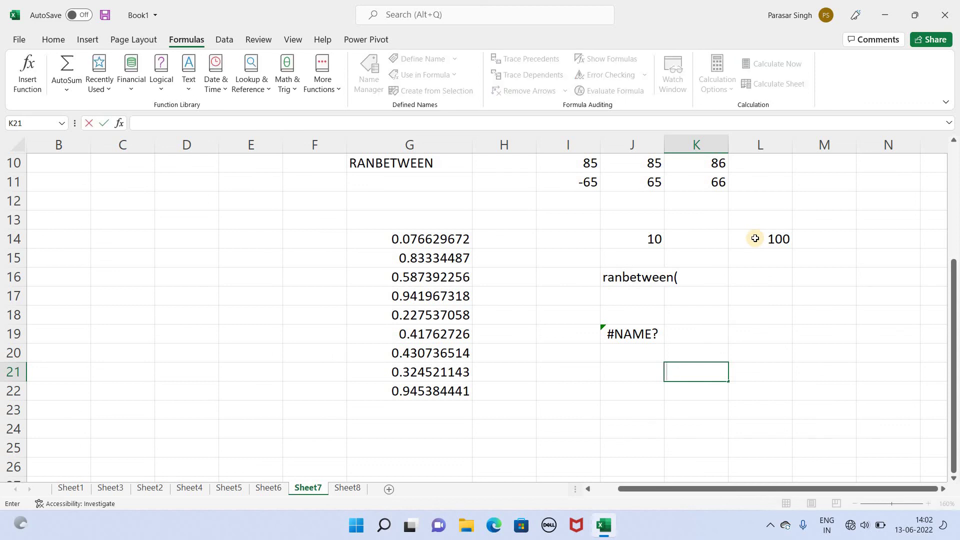
{"action": "type", "text": "=rand"}
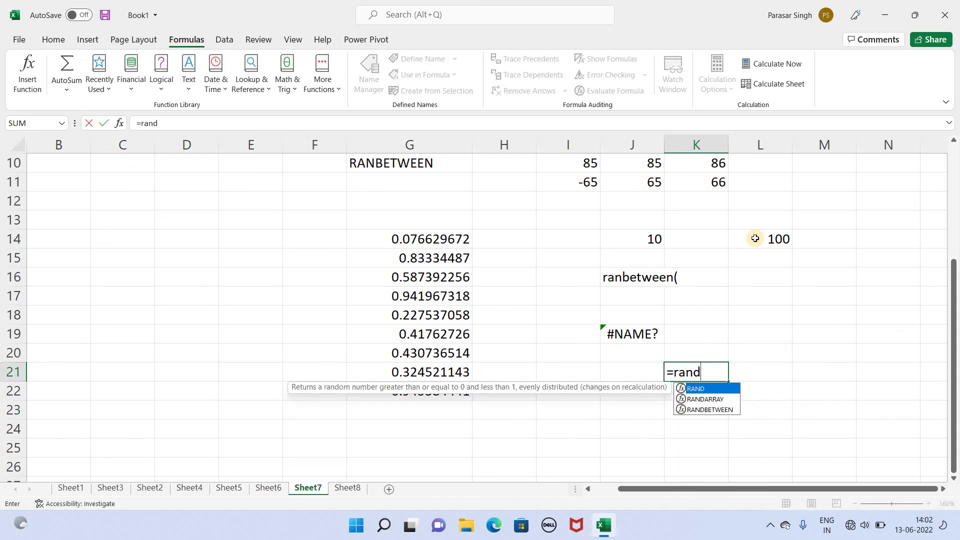
{"action": "type", "text": "between"}
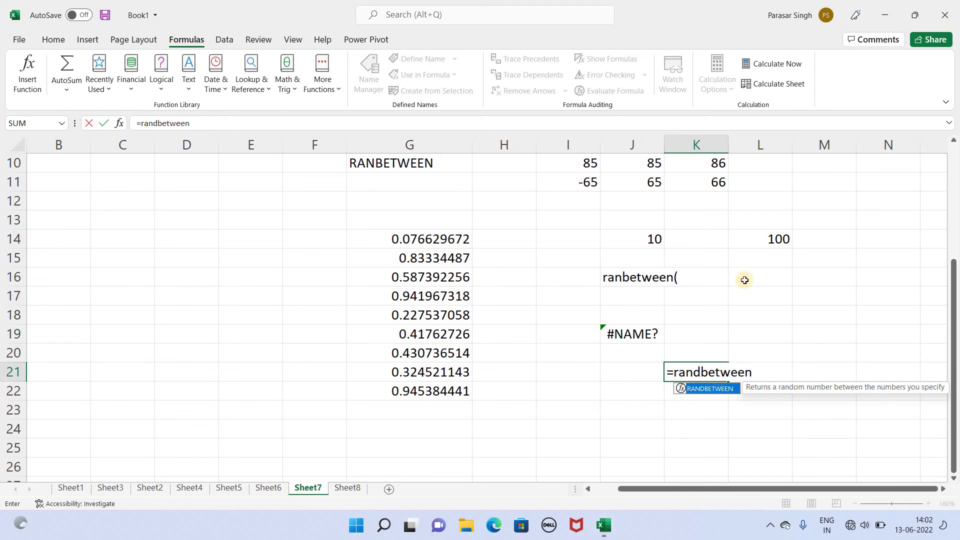
{"action": "type", "text": "("}
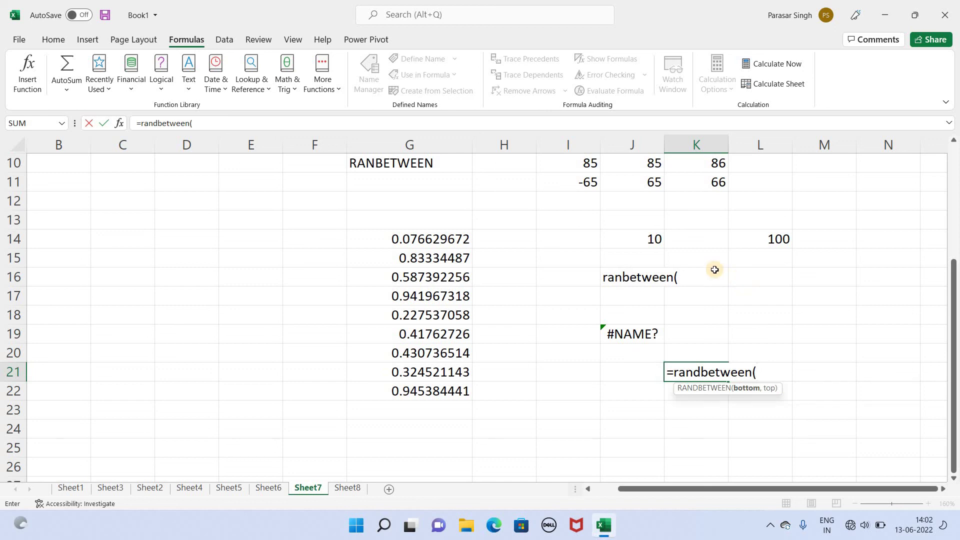
{"action": "left_click", "coordinate": [652, 239]}
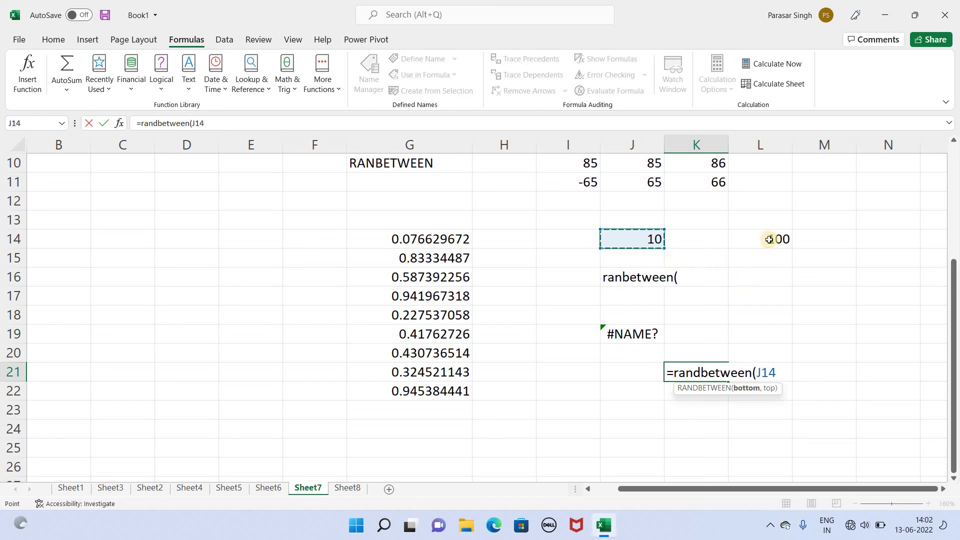
{"action": "type", "text": ","}
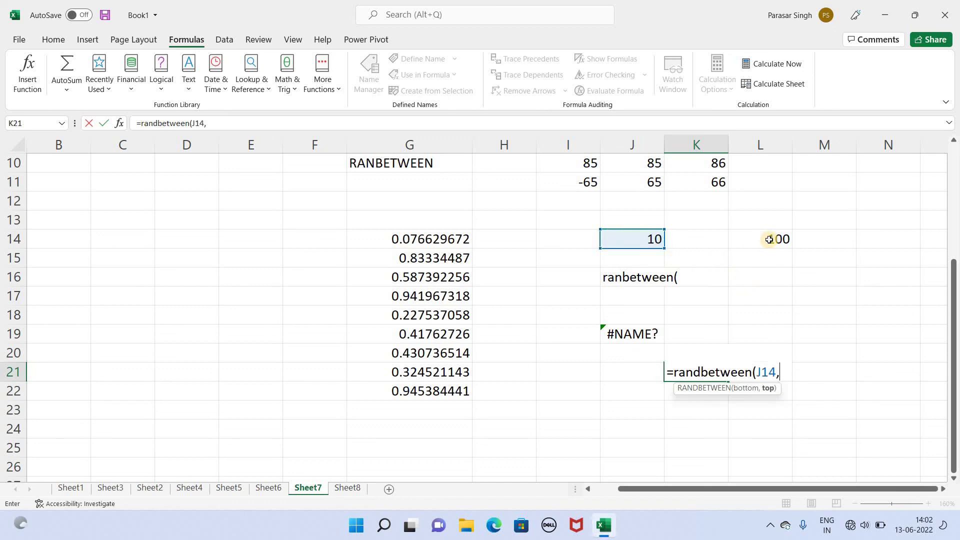
{"action": "left_click", "coordinate": [772, 240]}
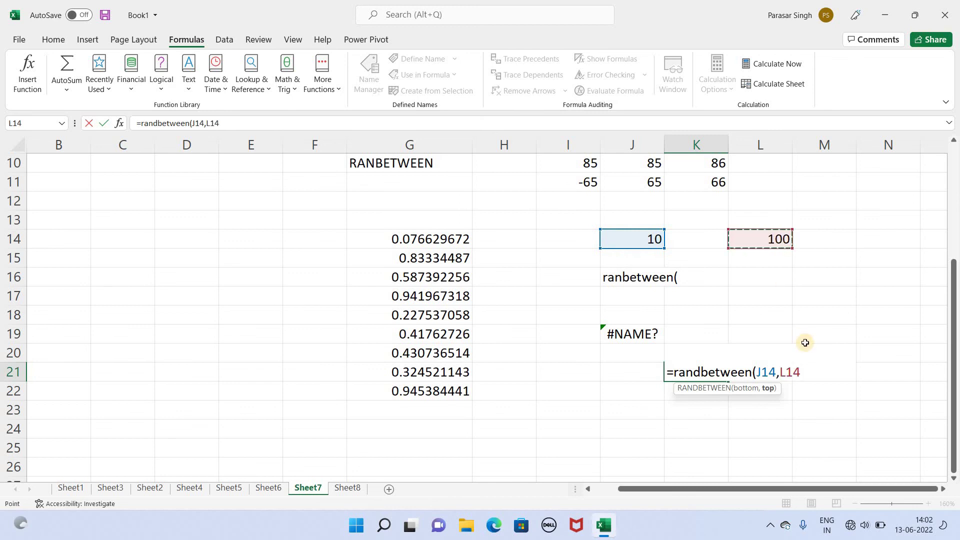
{"action": "type", "text": ")"}
{"action": "key", "text": "Return"}
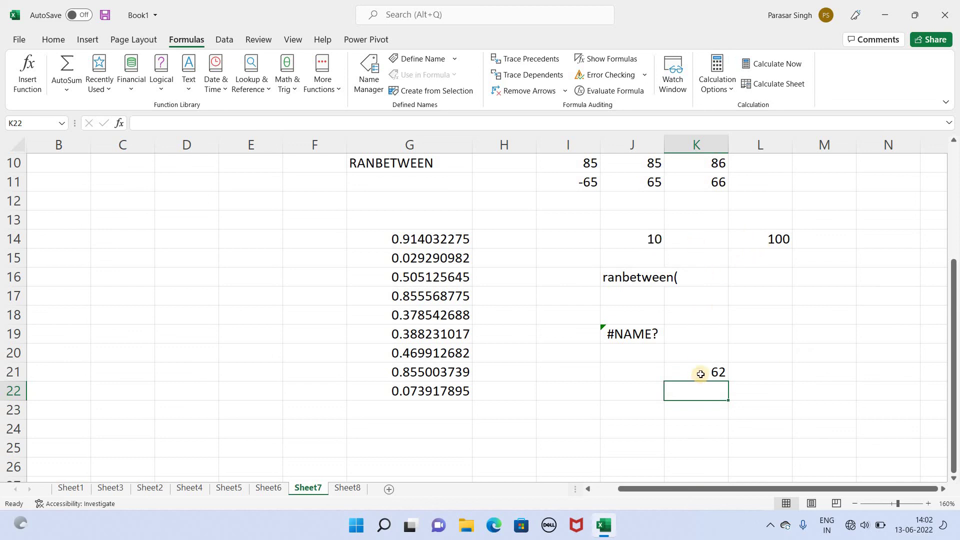
{"action": "left_click", "coordinate": [719, 378]}
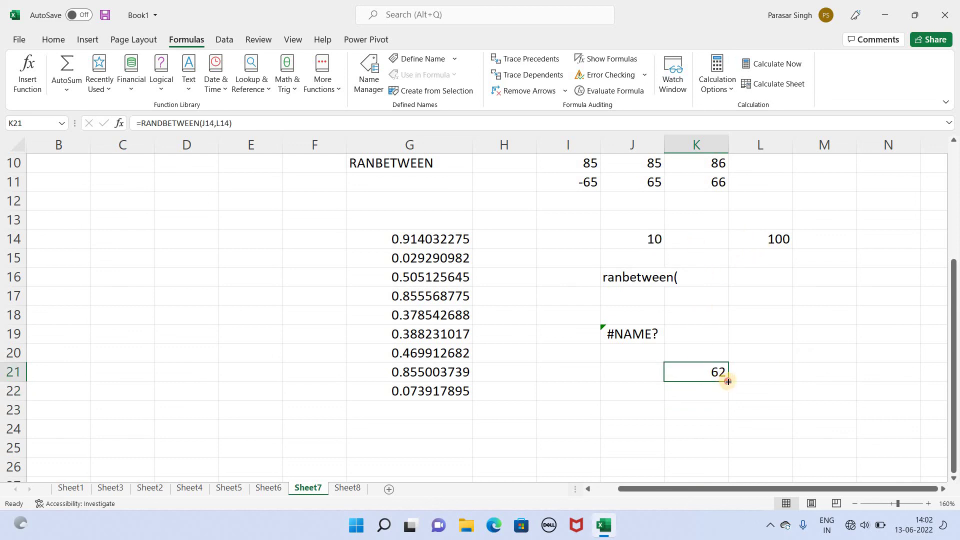
{"action": "left_click_drag", "start_coordinate": [728, 382], "coordinate": [731, 465]}
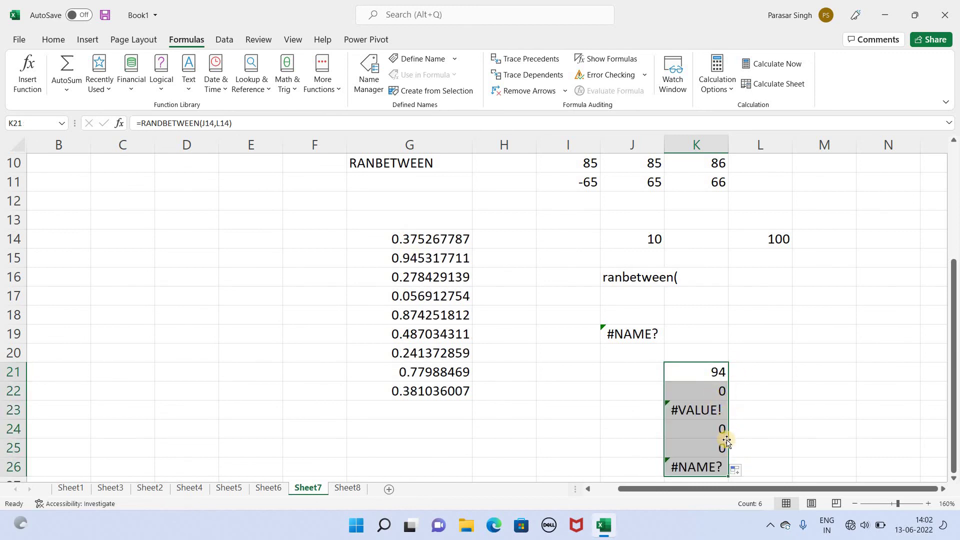
{"action": "left_click", "coordinate": [803, 312]}
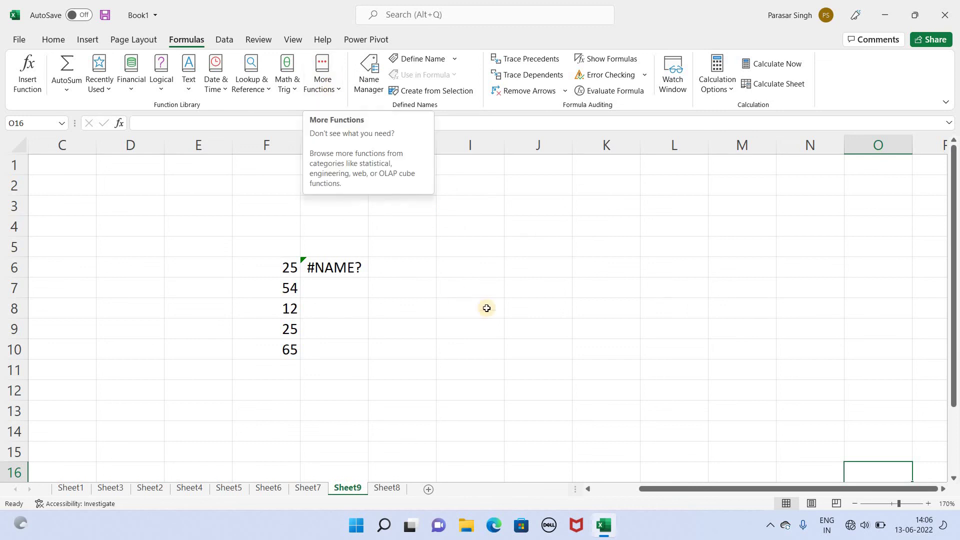
Delete G6's broken formula and enter a misspelled dec2bib(F6) conversion formula
{"action": "left_click", "coordinate": [350, 268]}
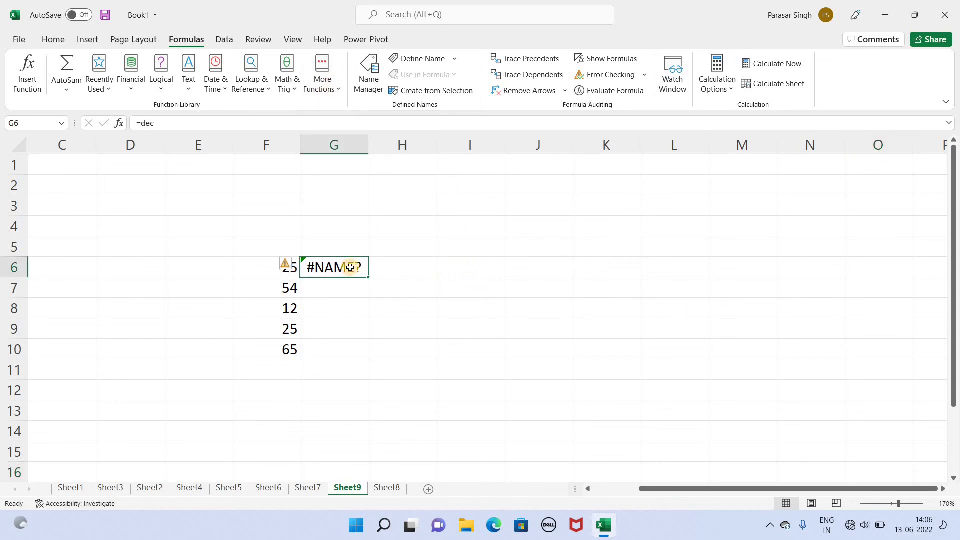
{"action": "key", "text": "Delete"}
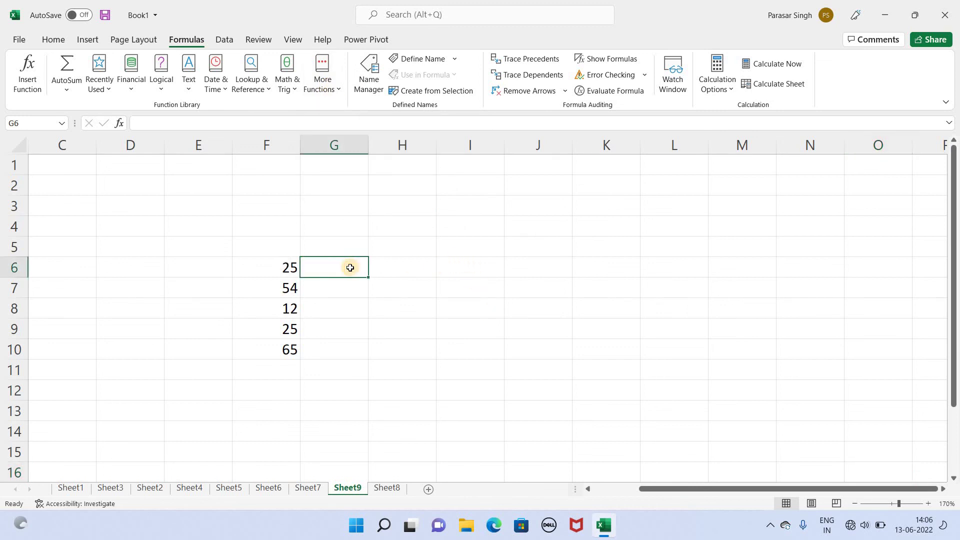
{"action": "left_click", "coordinate": [295, 268]}
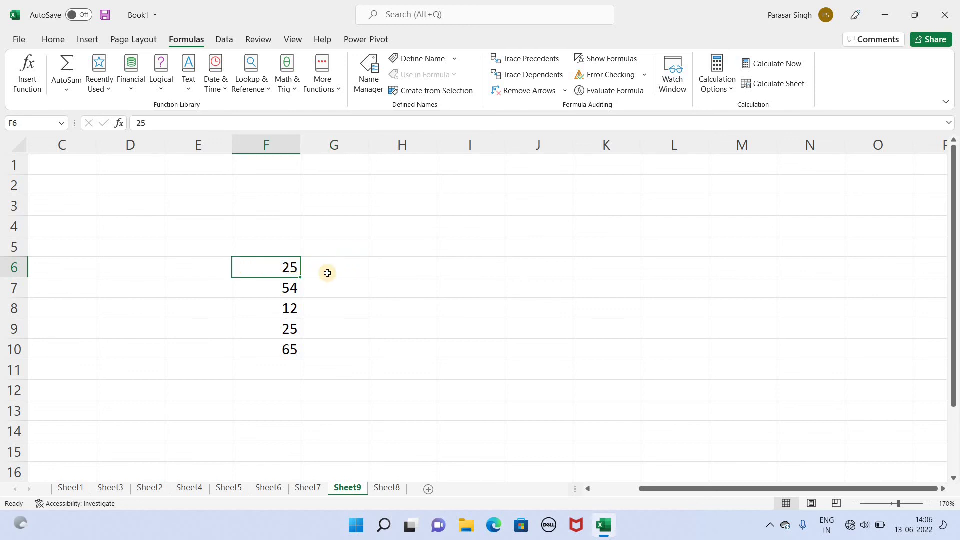
{"action": "left_click", "coordinate": [316, 269]}
{"action": "key", "text": "BackSpace"}
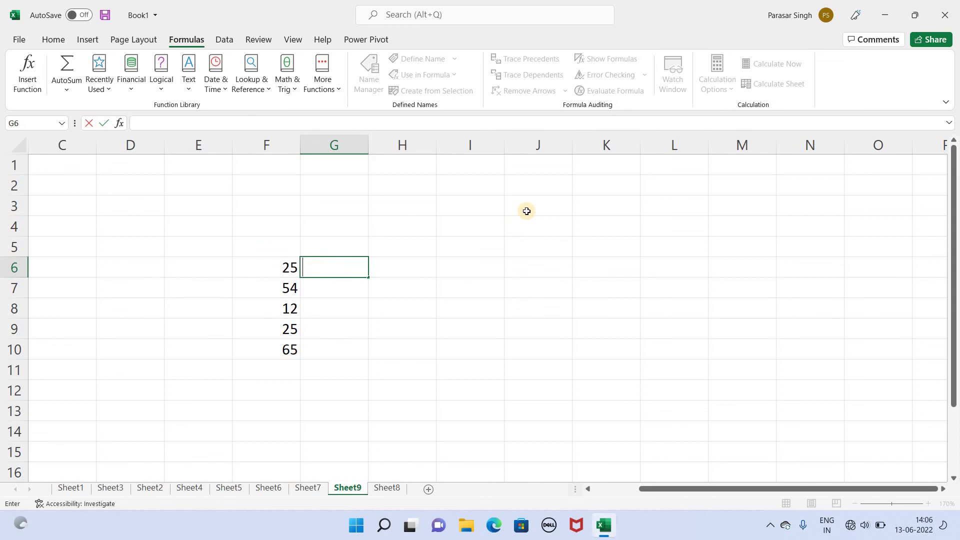
{"action": "type", "text": "="}
{"action": "type", "text": "dec"}
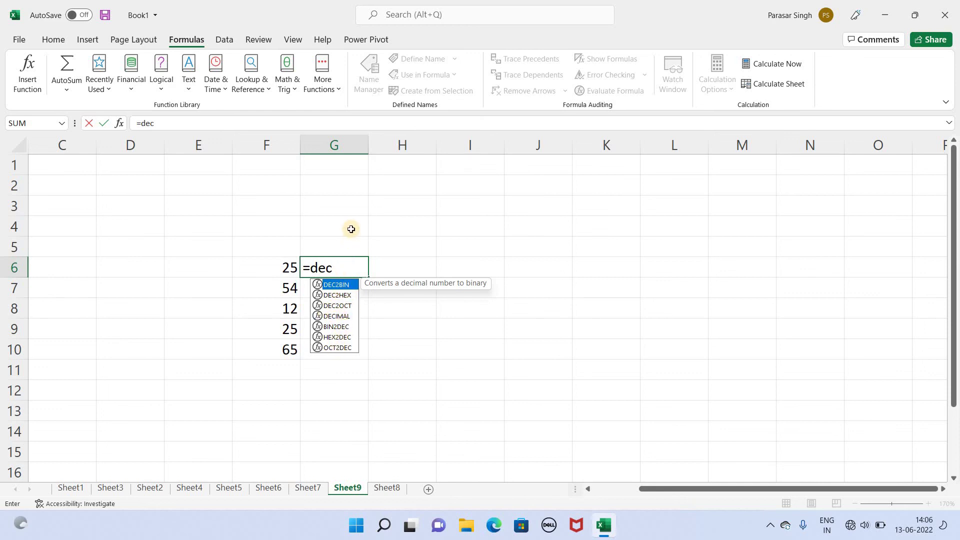
{"action": "type", "text": "2"}
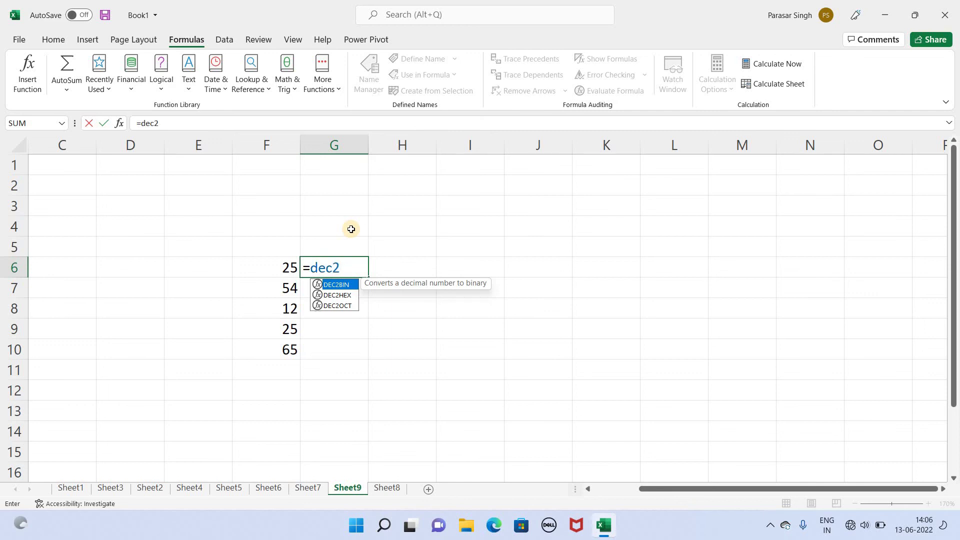
{"action": "type", "text": "bib("}
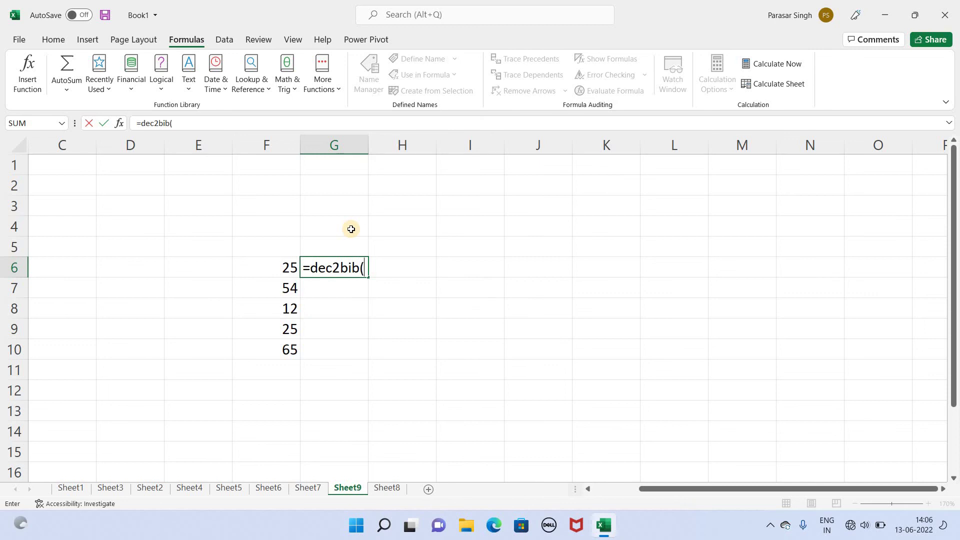
{"action": "left_click", "coordinate": [285, 270]}
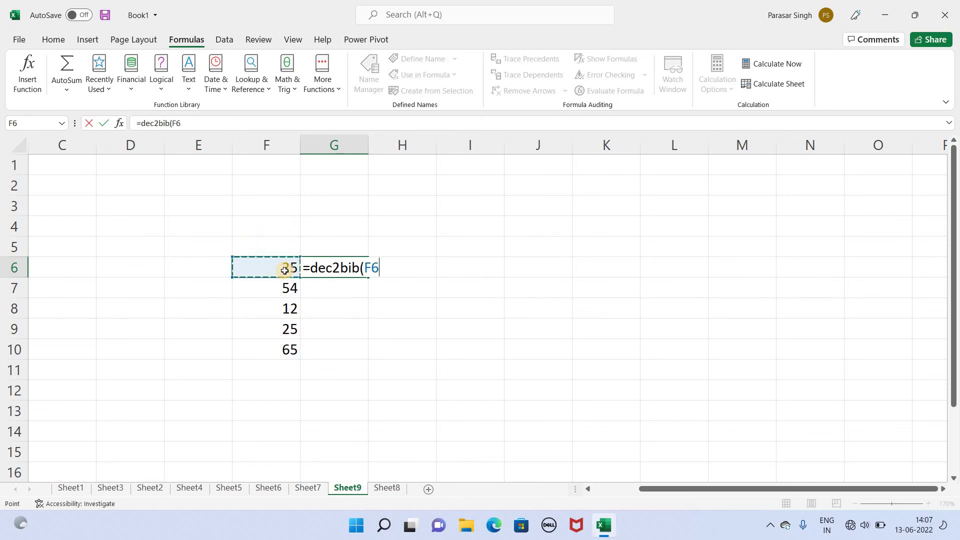
{"action": "key", "text": "Return"}
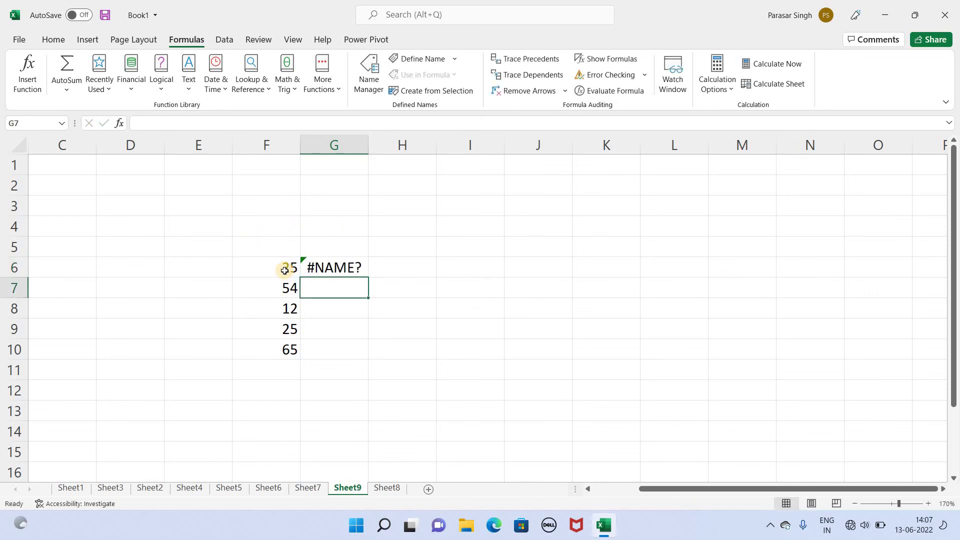
Correct it to =DEC2BIN(F6) and fill down to G10 (11001, 110110, 1100, 11001, 1000001)
{"action": "double_click", "coordinate": [334, 268]}
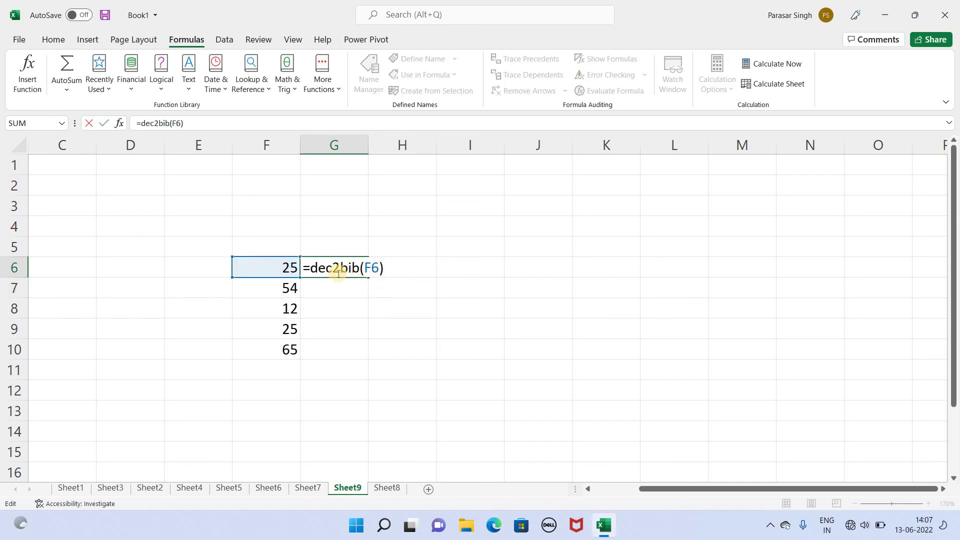
{"action": "left_click", "coordinate": [359, 268]}
{"action": "key", "text": "BackSpace"}
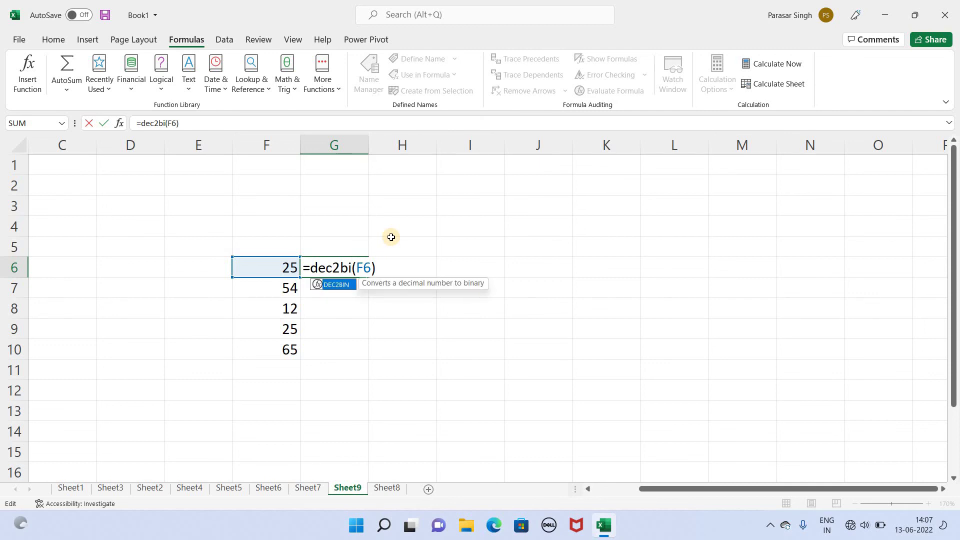
{"action": "type", "text": "n"}
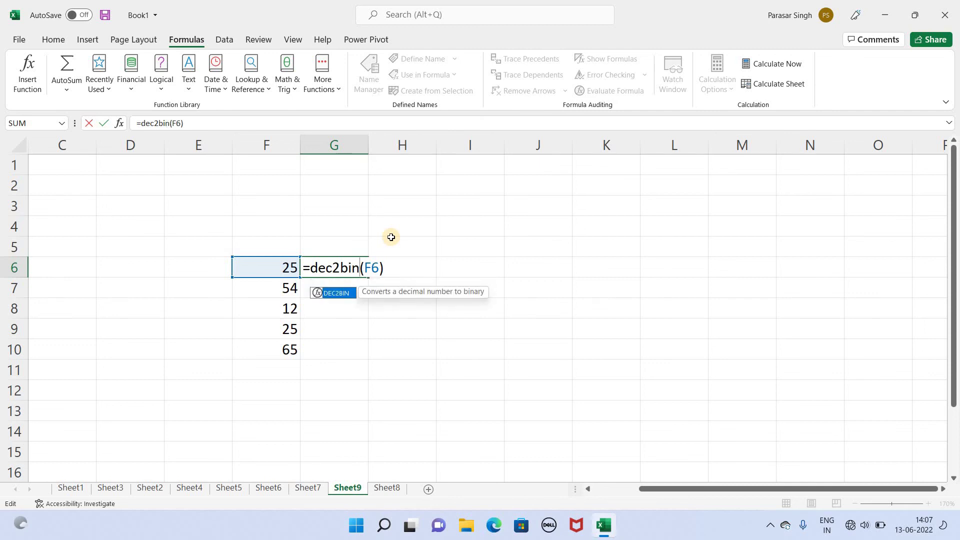
{"action": "key", "text": "Return"}
{"action": "left_click", "coordinate": [352, 269]}
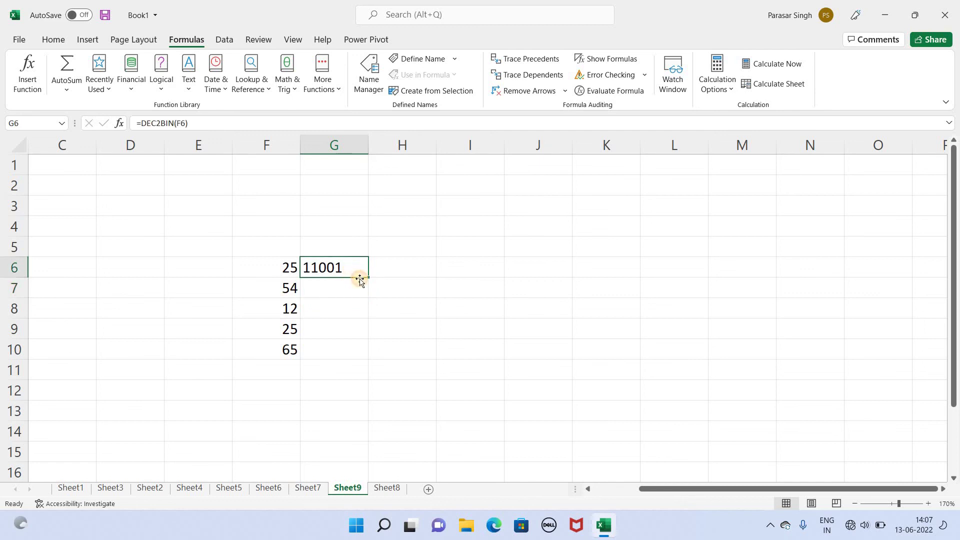
{"action": "left_click_drag", "start_coordinate": [368, 276], "coordinate": [367, 361]}
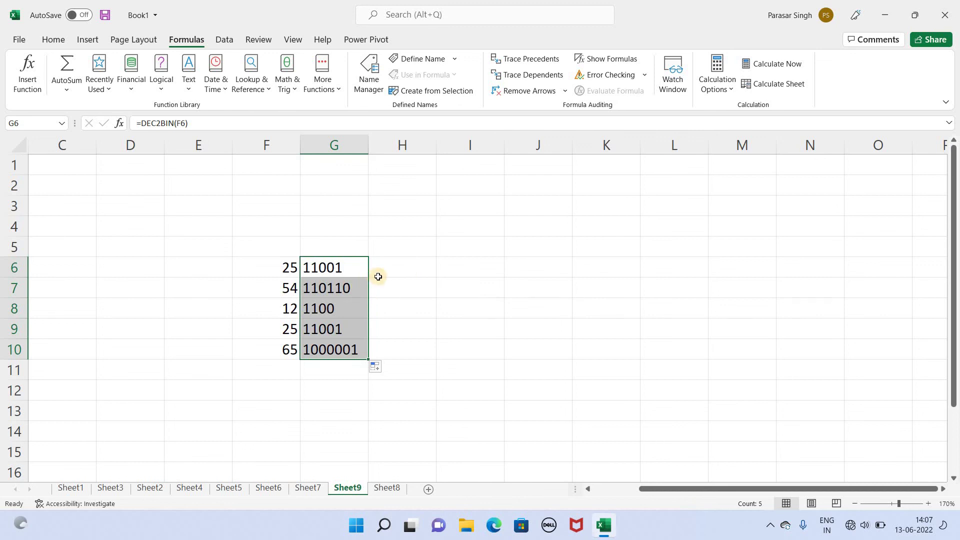
{"action": "left_click", "coordinate": [353, 268]}
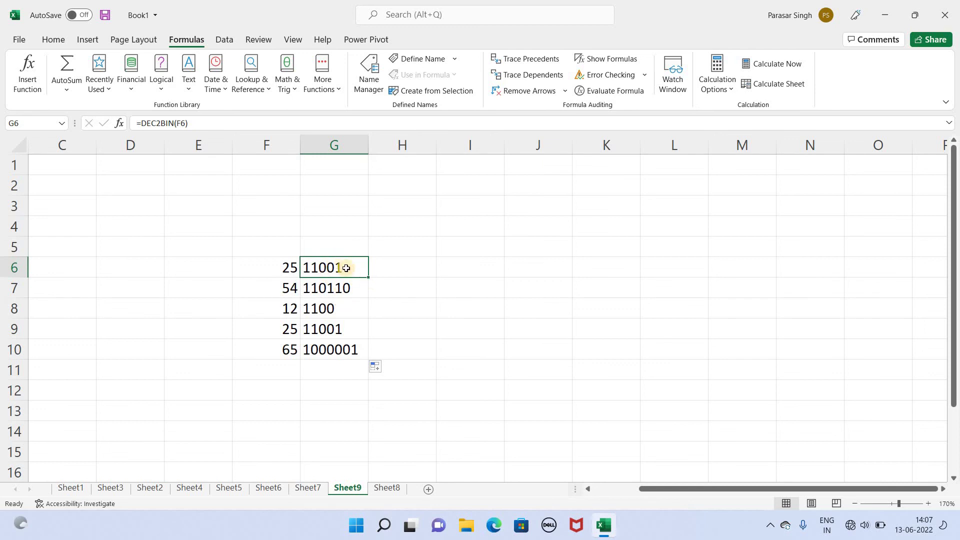
Enter =BIN2DEC(G6) in H6 to convert the binary 11001 back to 25
{"action": "left_click", "coordinate": [397, 272]}
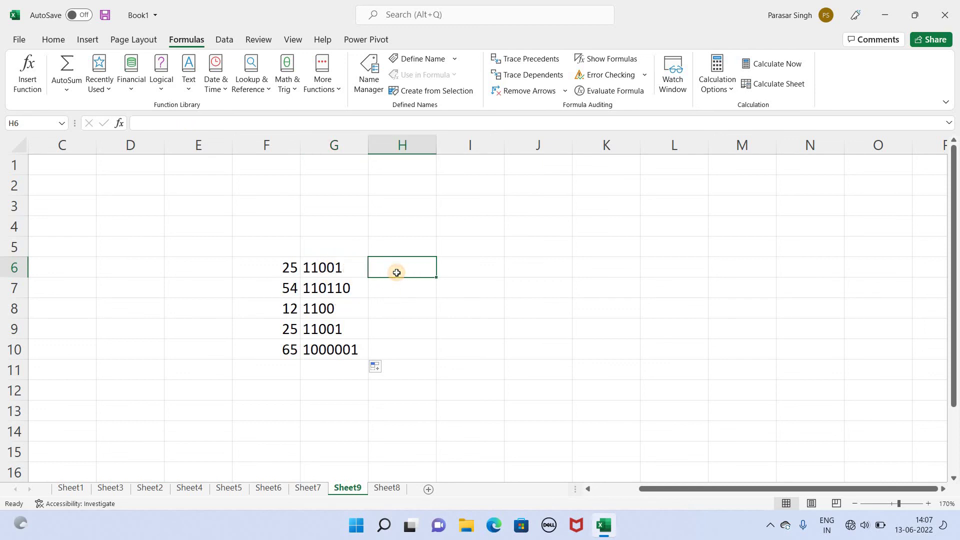
{"action": "type", "text": "bi"}
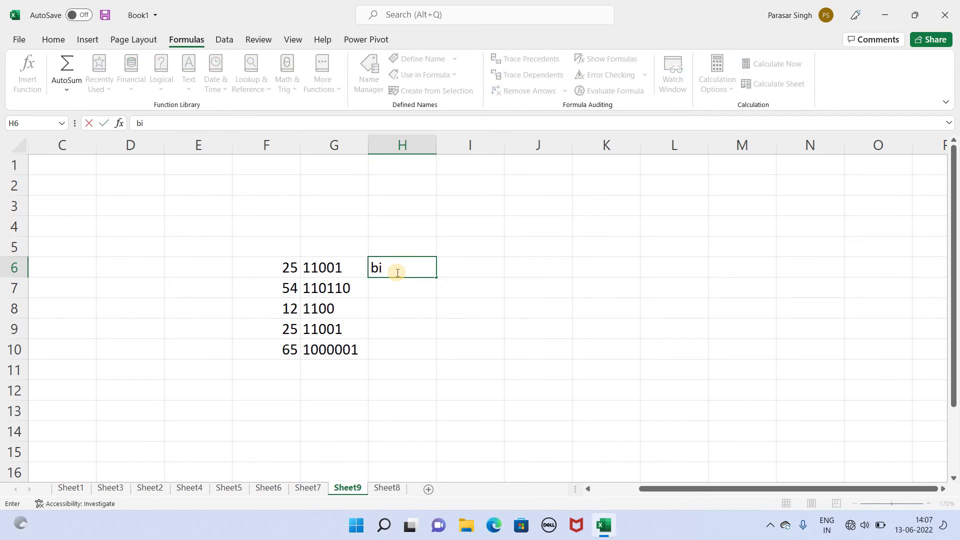
{"action": "type", "text": "=b"}
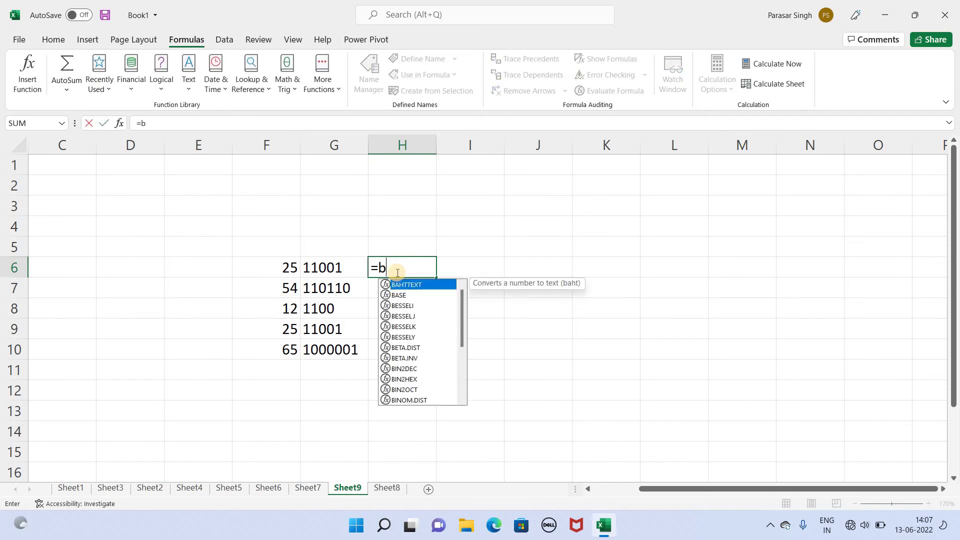
{"action": "type", "text": "in"}
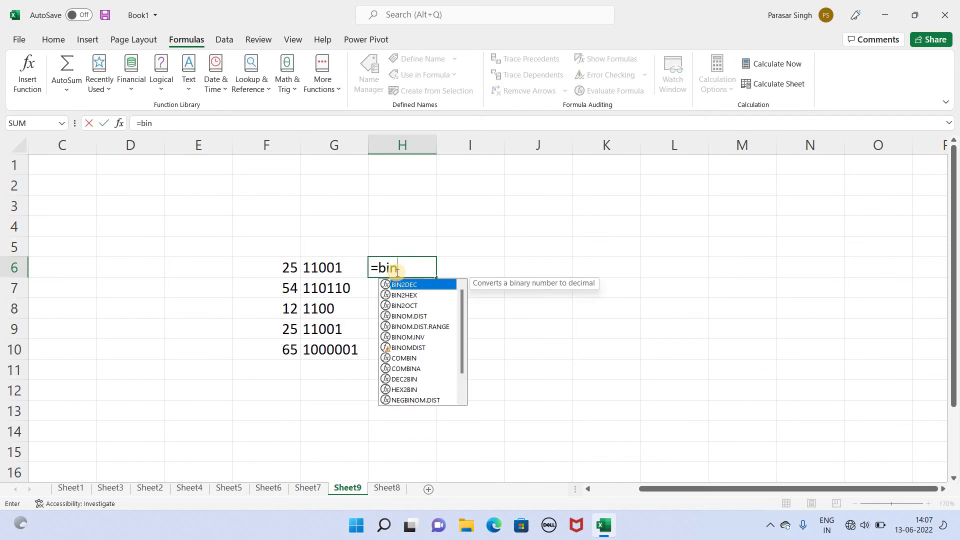
{"action": "type", "text": "2d"}
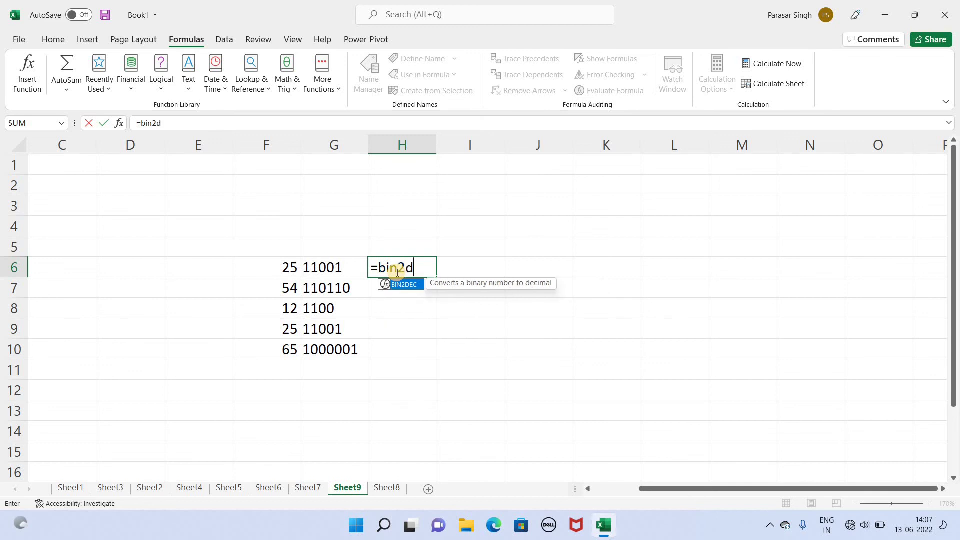
{"action": "type", "text": "ec("}
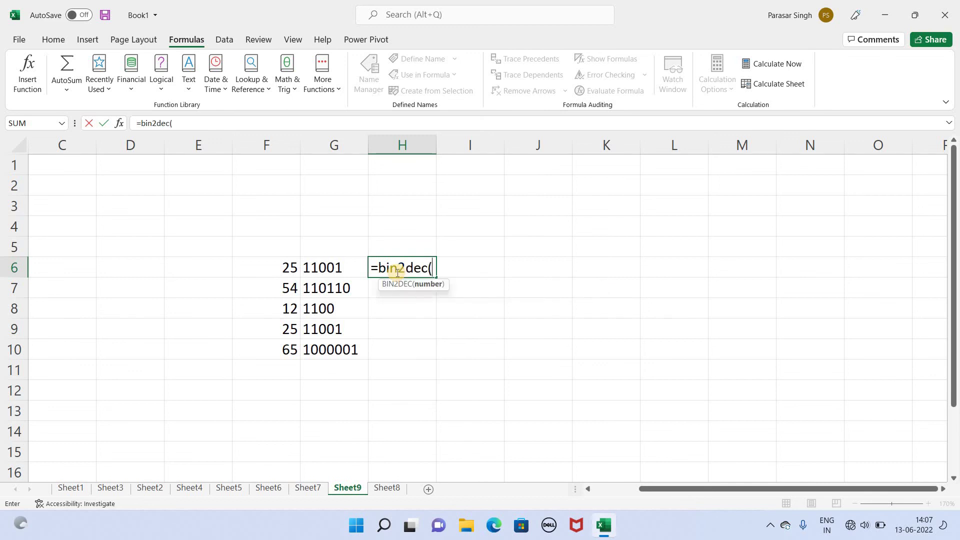
{"action": "left_click", "coordinate": [334, 268]}
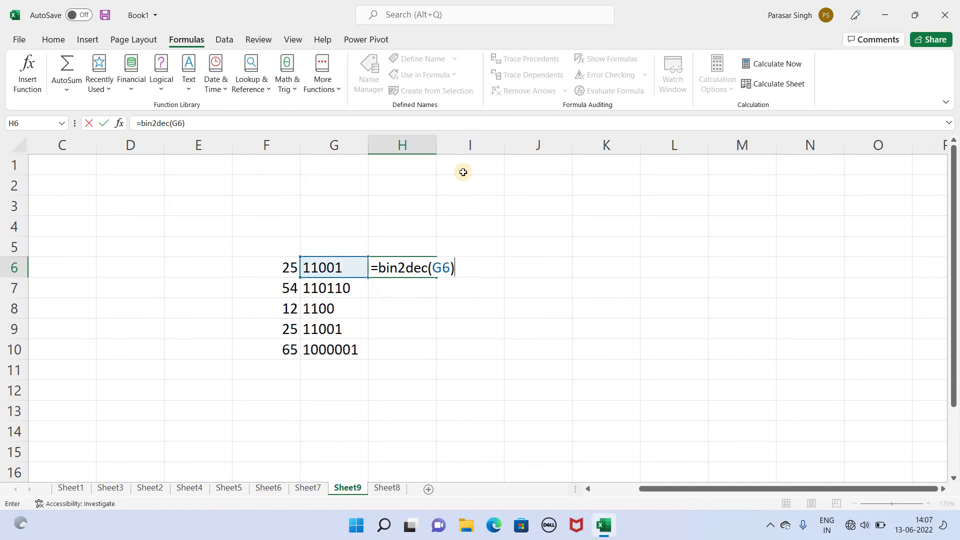
{"action": "key", "text": "Return"}
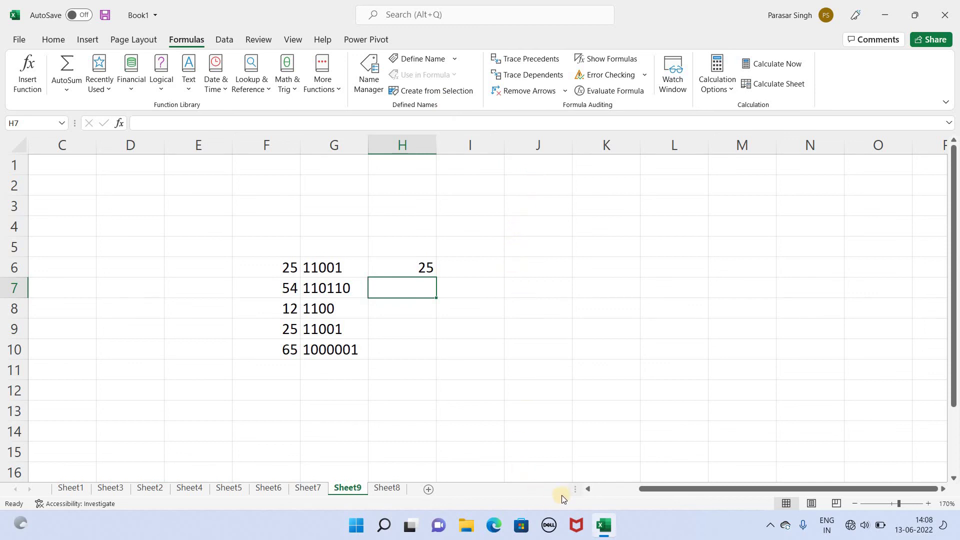
Add a new Sheet10 and look at border options for B2:D10 without applying any
{"action": "left_click", "coordinate": [429, 489]}
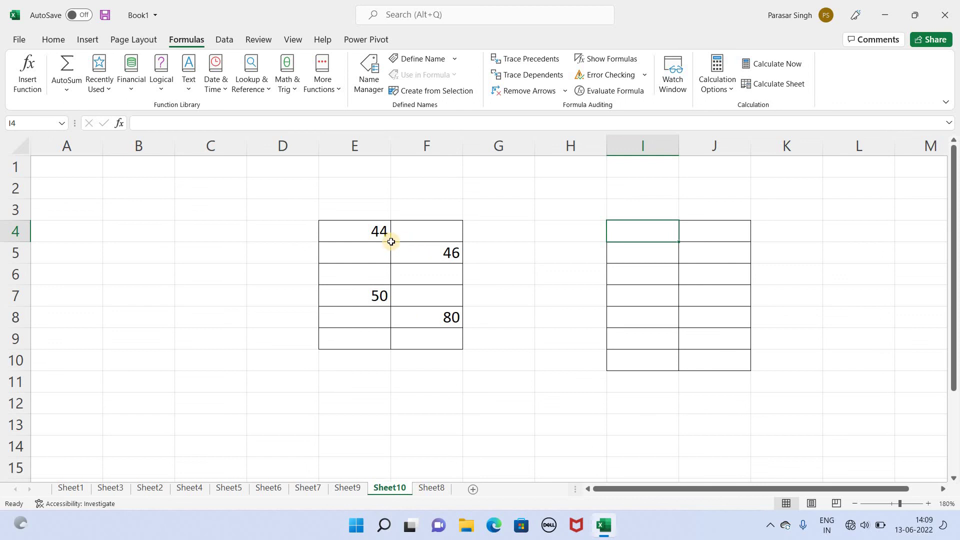
{"action": "left_click", "coordinate": [54, 38]}
{"action": "mouse_move", "coordinate": [130, 197]}
{"action": "left_mouse_down"}
{"action": "mouse_move", "coordinate": [227, 338]}
{"action": "mouse_move", "coordinate": [253, 354]}
{"action": "left_mouse_up"}
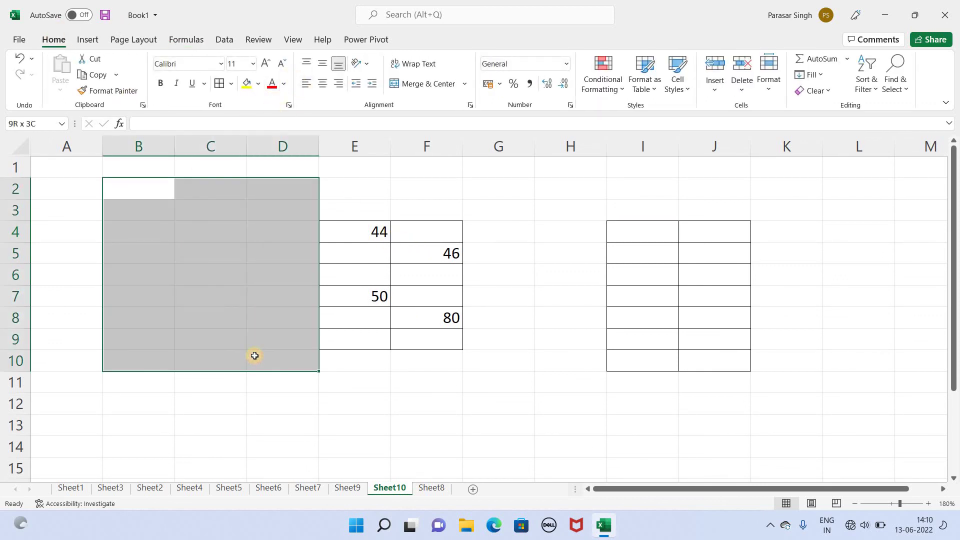
{"action": "left_click", "coordinate": [230, 85]}
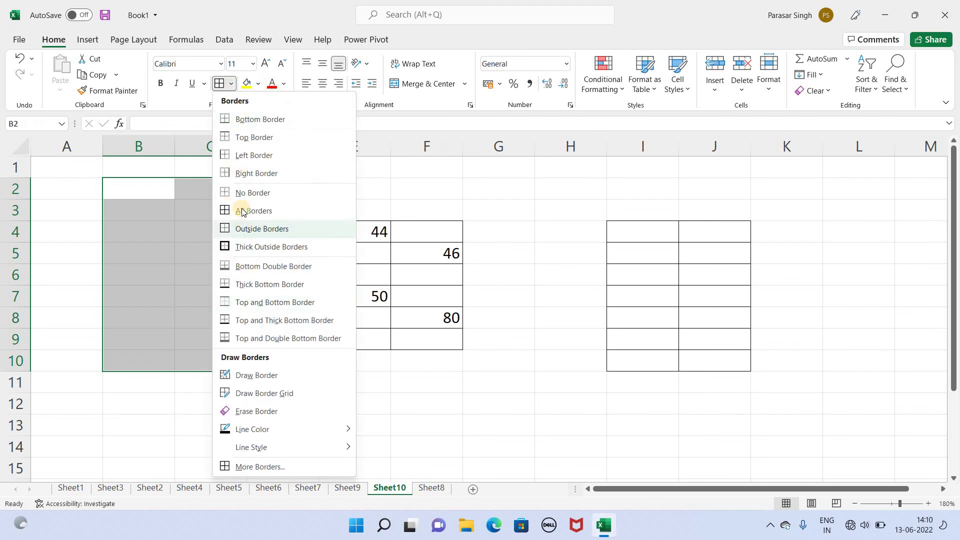
{"action": "left_click", "coordinate": [506, 192]}
{"action": "left_click", "coordinate": [432, 384]}
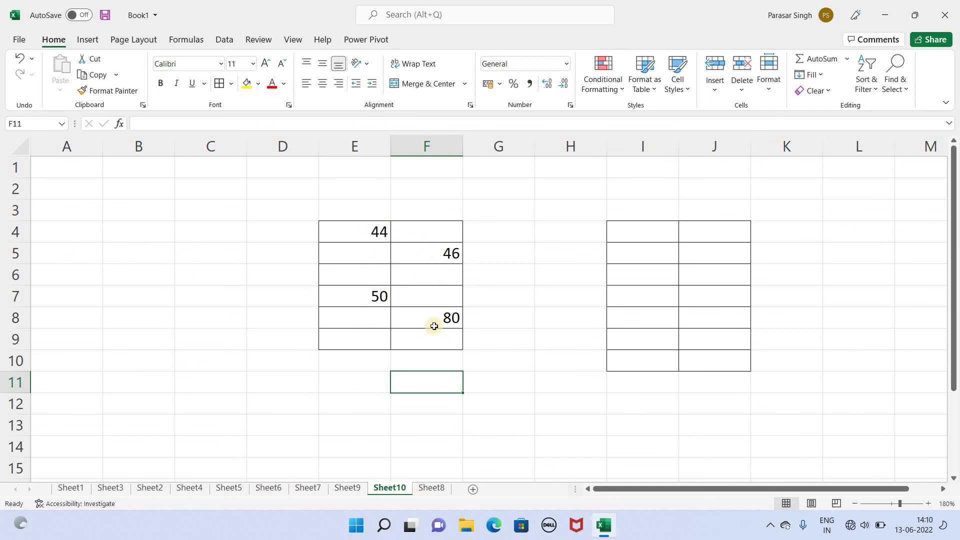
Define the workbook name abc for the range E4:F9 using Define Name
{"action": "left_click", "coordinate": [195, 42]}
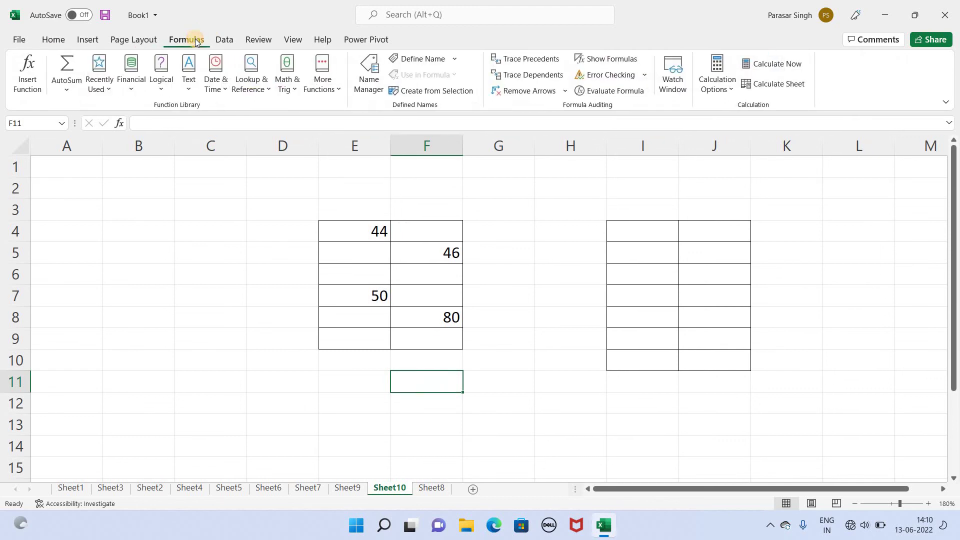
{"action": "left_click", "coordinate": [420, 59]}
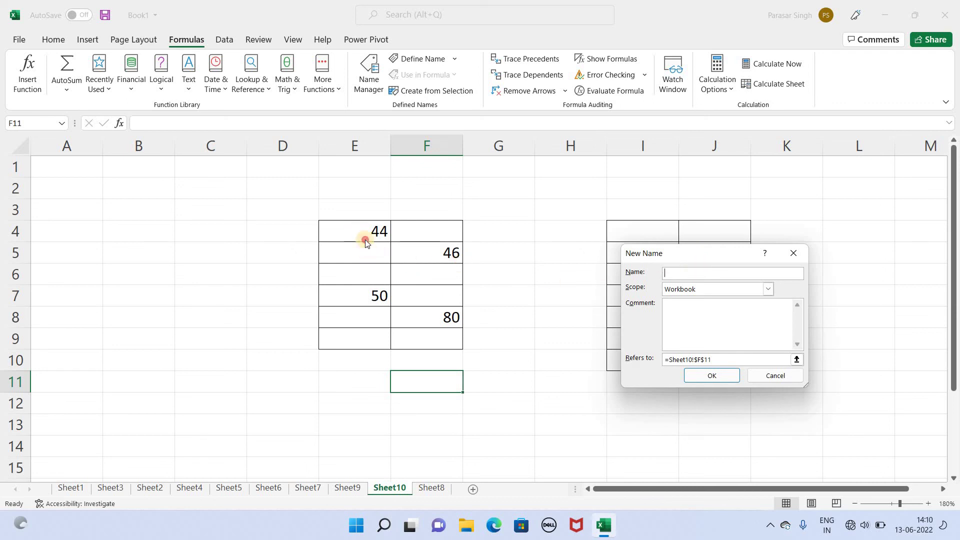
{"action": "key", "text": "Escape"}
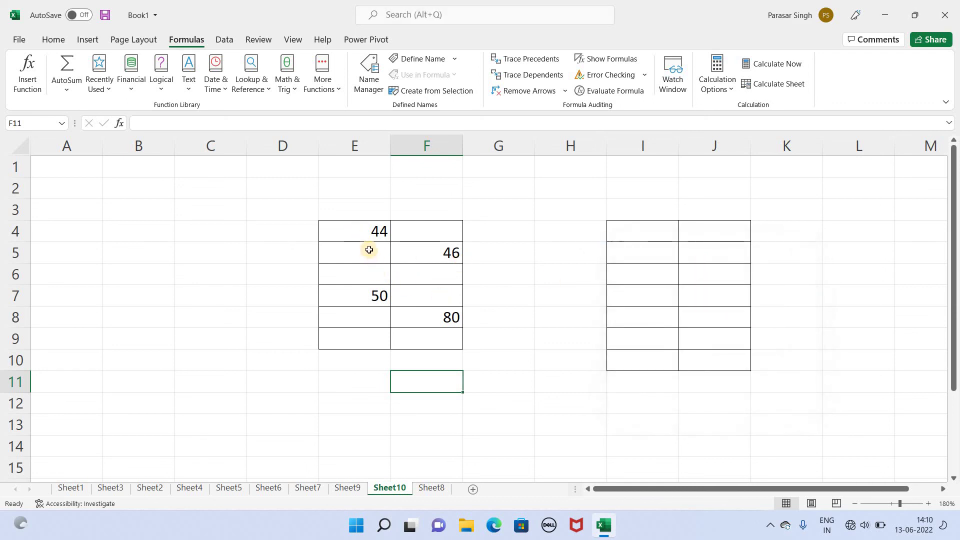
{"action": "left_click_drag", "start_coordinate": [361, 231], "coordinate": [435, 338]}
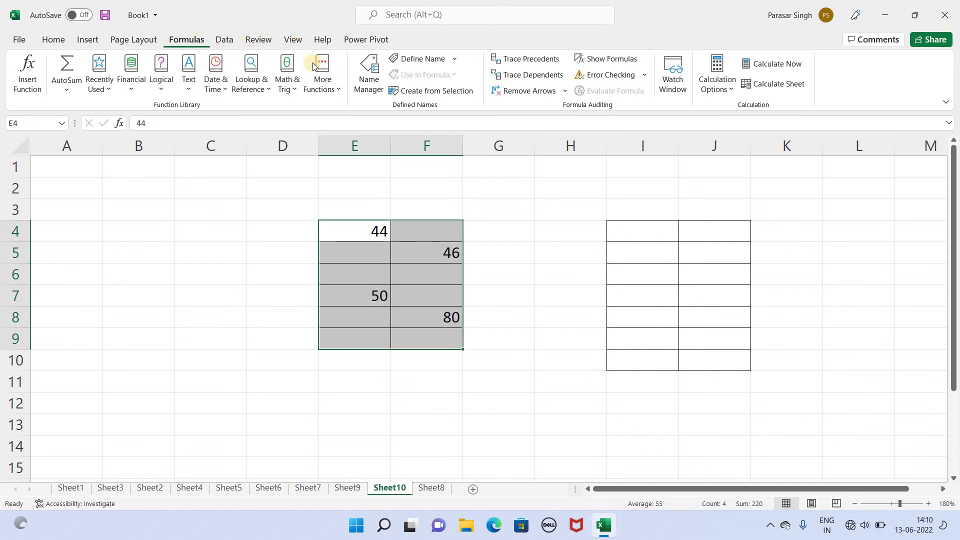
{"action": "left_click", "coordinate": [411, 60]}
{"action": "type", "text": "abc"}
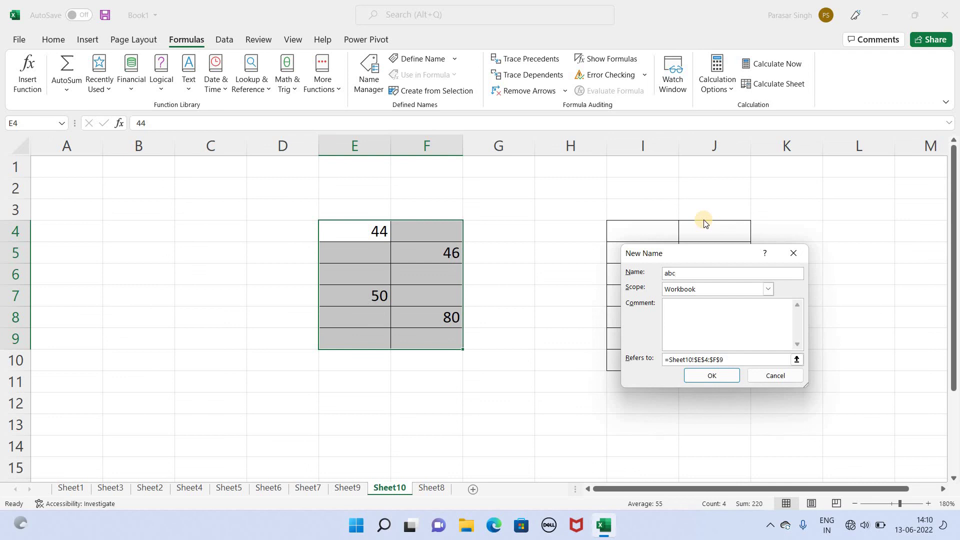
{"action": "left_click", "coordinate": [712, 377]}
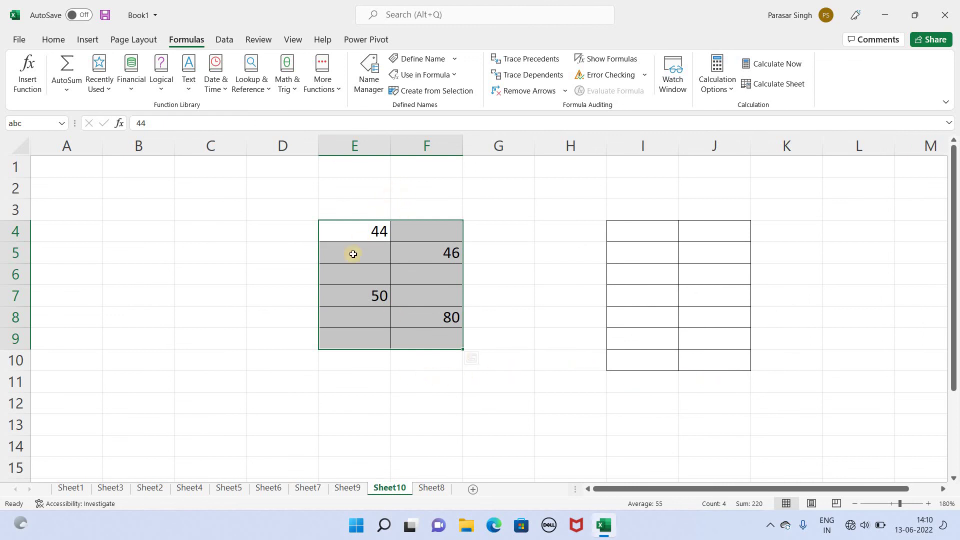
{"action": "left_click", "coordinate": [520, 295]}
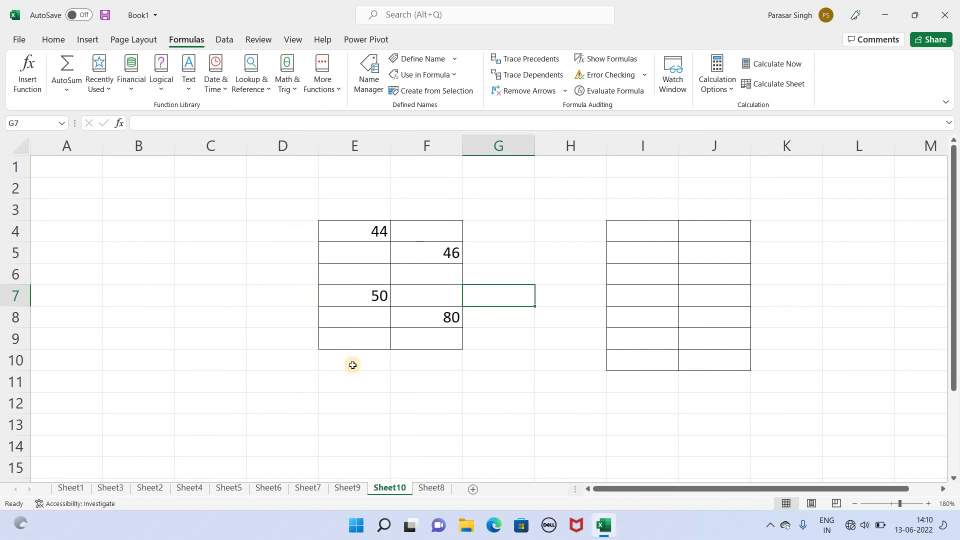
Enter =SUM(abc) in E11 to total the named range, giving 220
{"action": "left_click", "coordinate": [364, 381]}
{"action": "type", "text": "="}
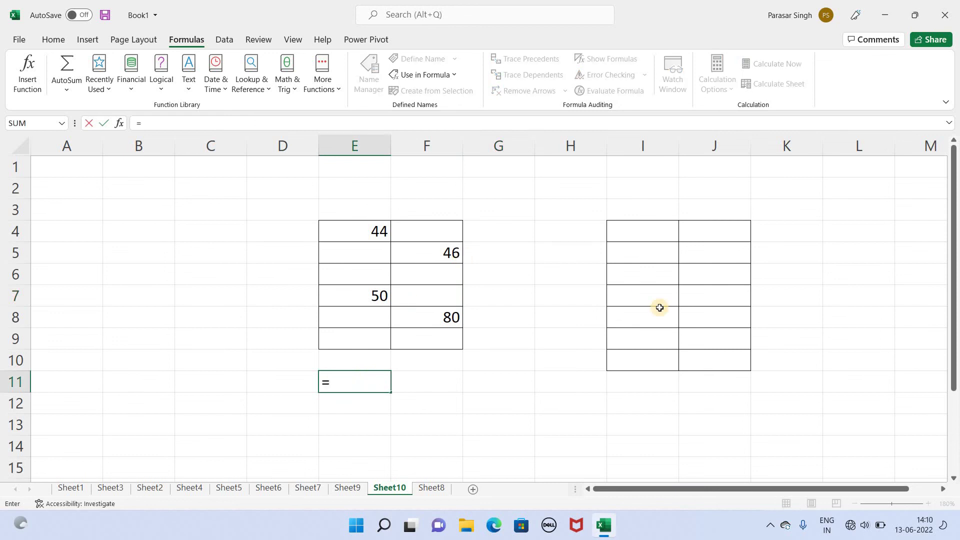
{"action": "type", "text": "sum"}
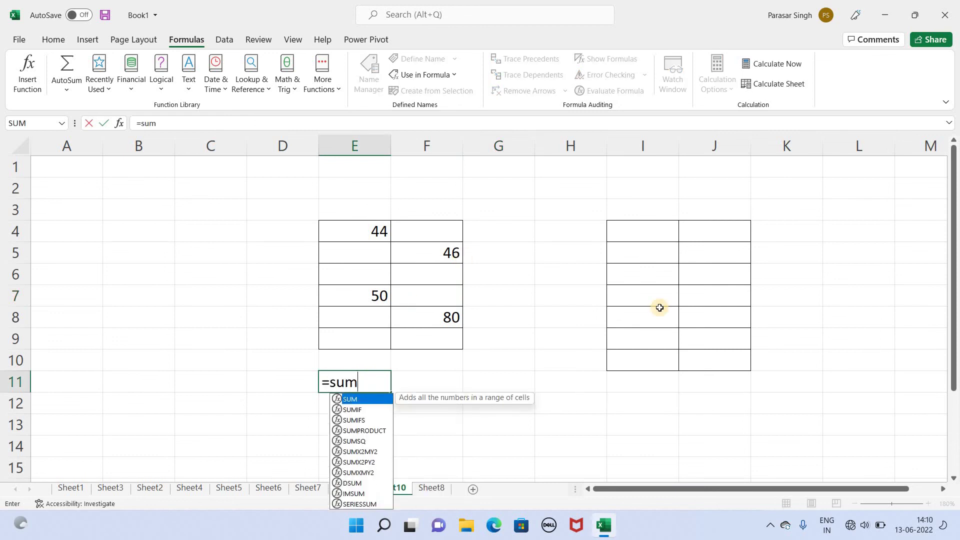
{"action": "type", "text": "("}
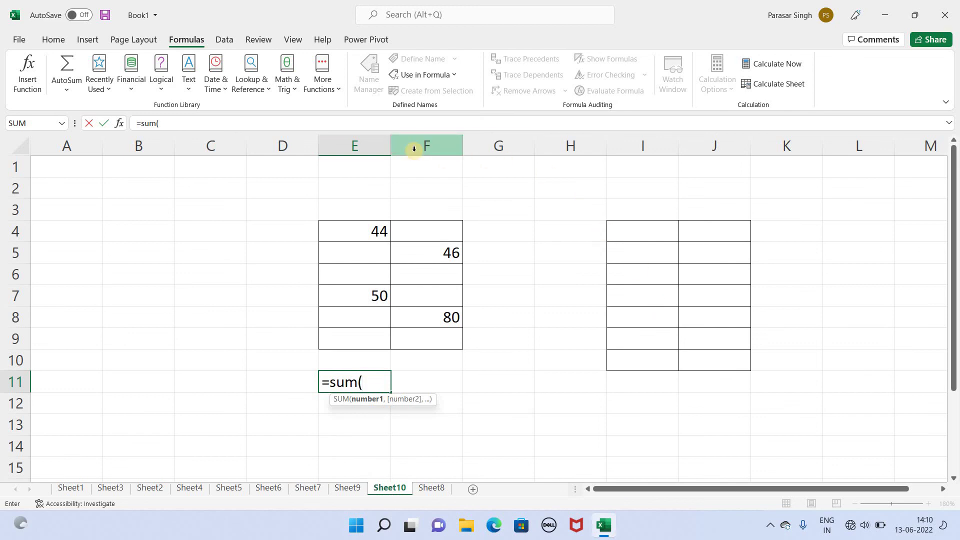
{"action": "type", "text": "abc"}
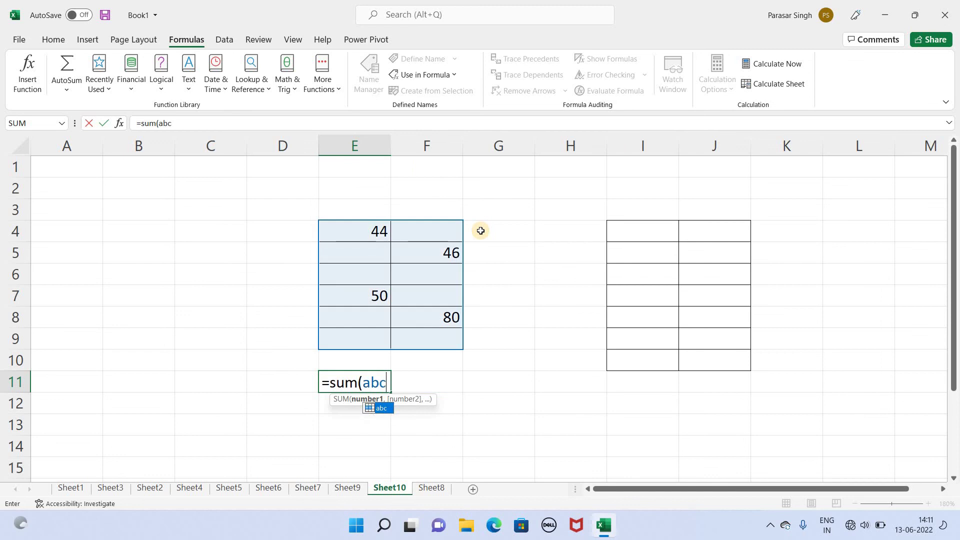
{"action": "type", "text": ")"}
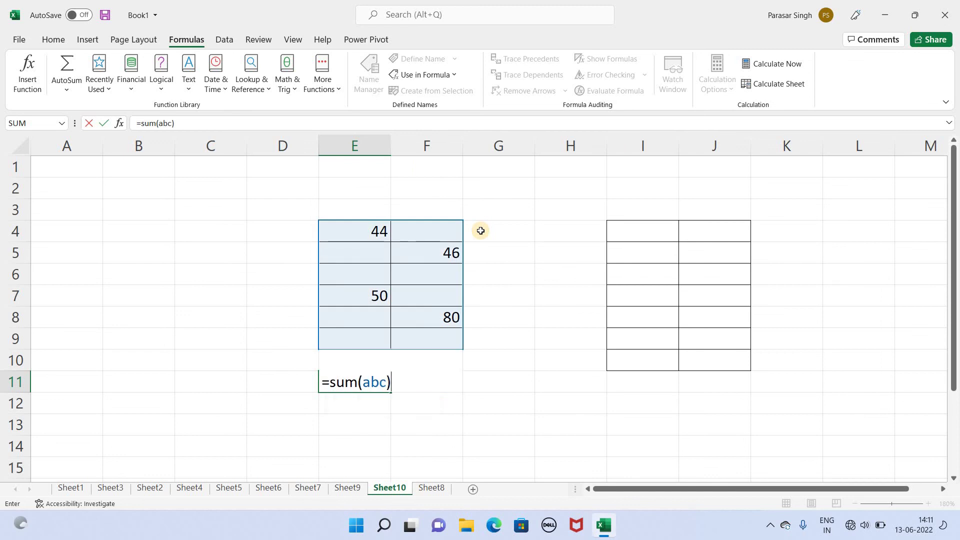
{"action": "key", "text": "Return"}
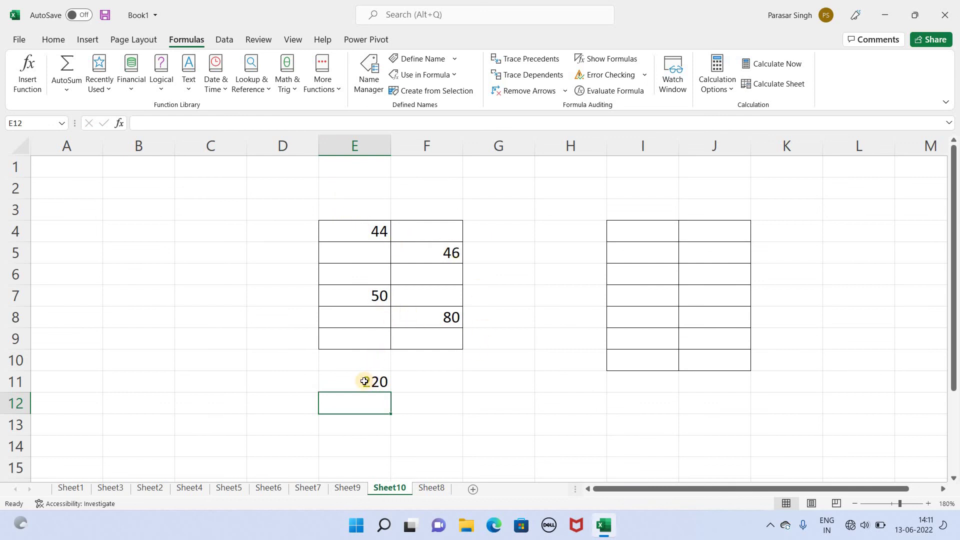
Define the name xyz for I4:J10, then check that Use in Formula lists abc and xyz
{"action": "left_click", "coordinate": [455, 77]}
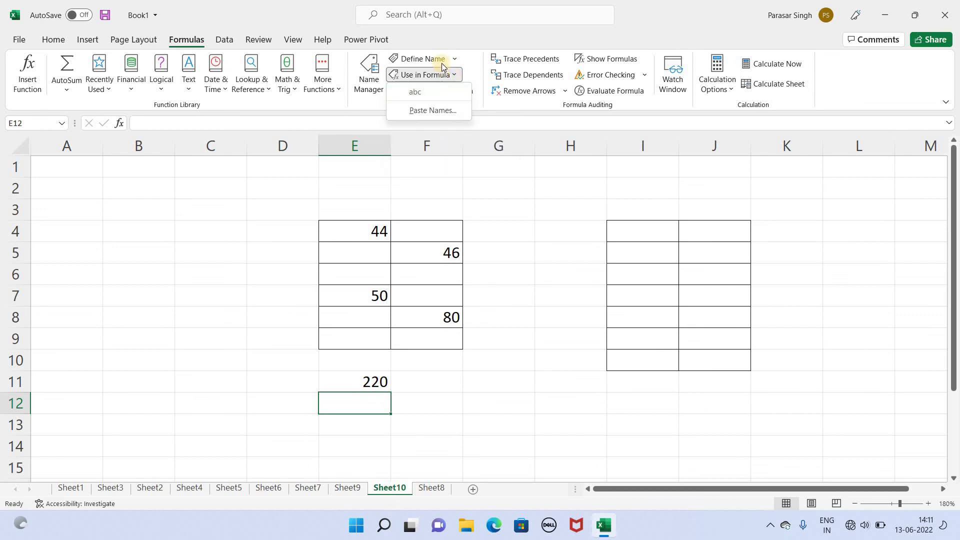
{"action": "left_click", "coordinate": [631, 222]}
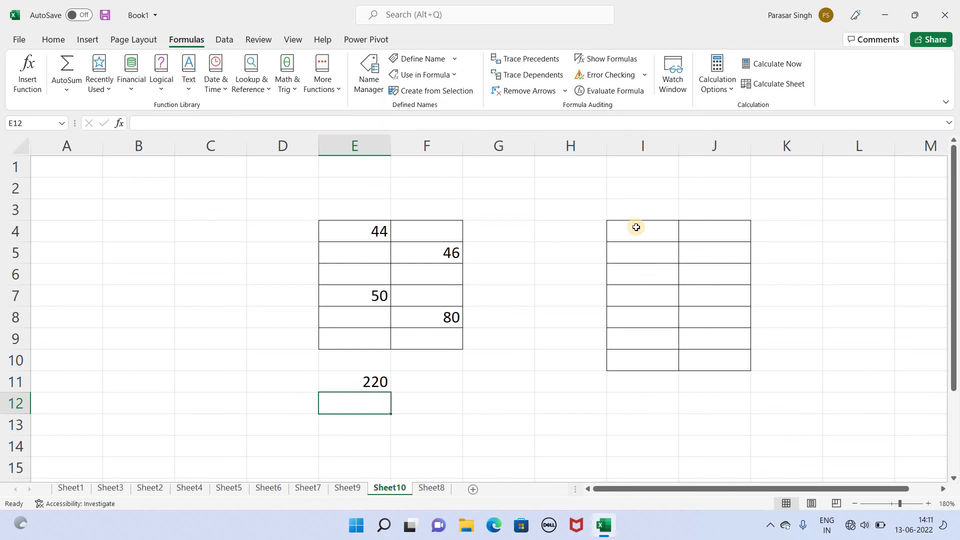
{"action": "left_click_drag", "start_coordinate": [631, 222], "coordinate": [722, 371]}
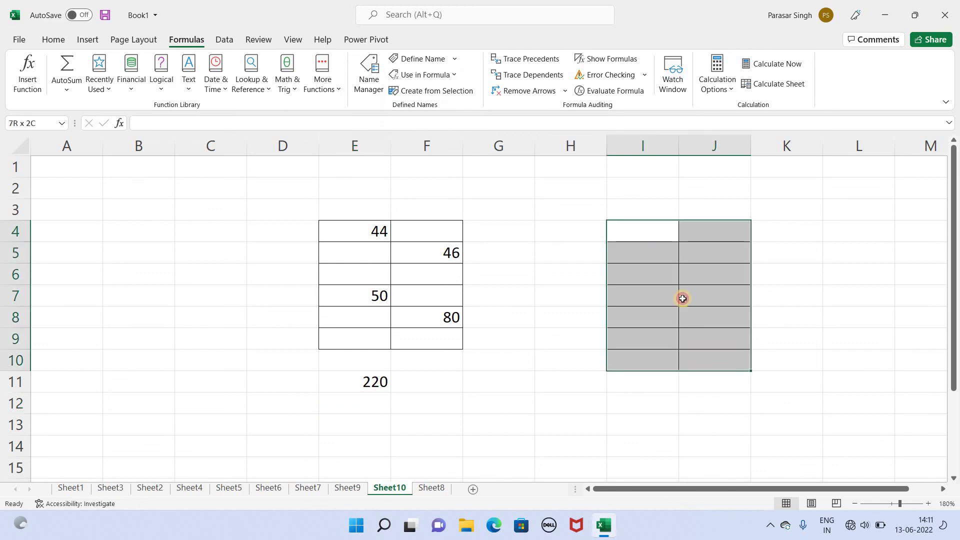
{"action": "left_click", "coordinate": [420, 59]}
{"action": "type", "text": "xyz"}
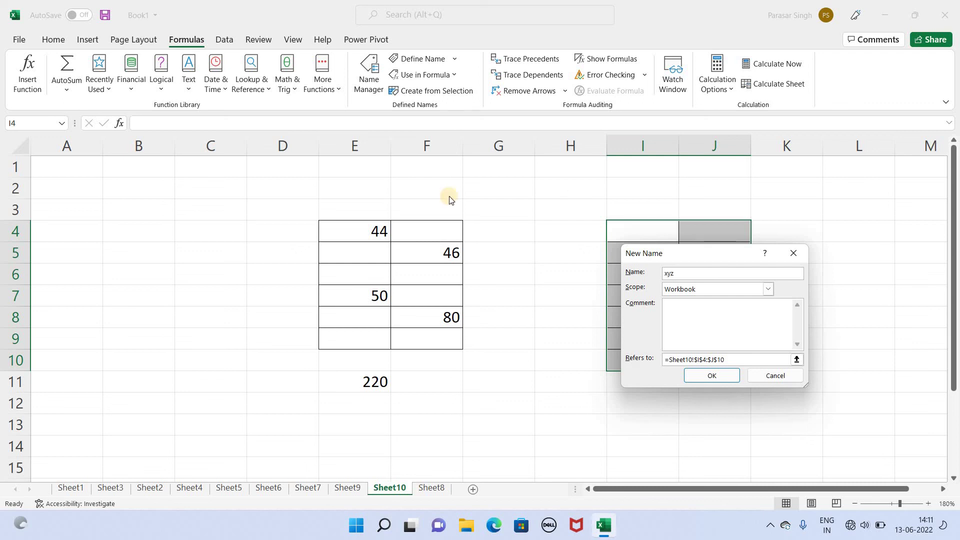
{"action": "left_click", "coordinate": [711, 376]}
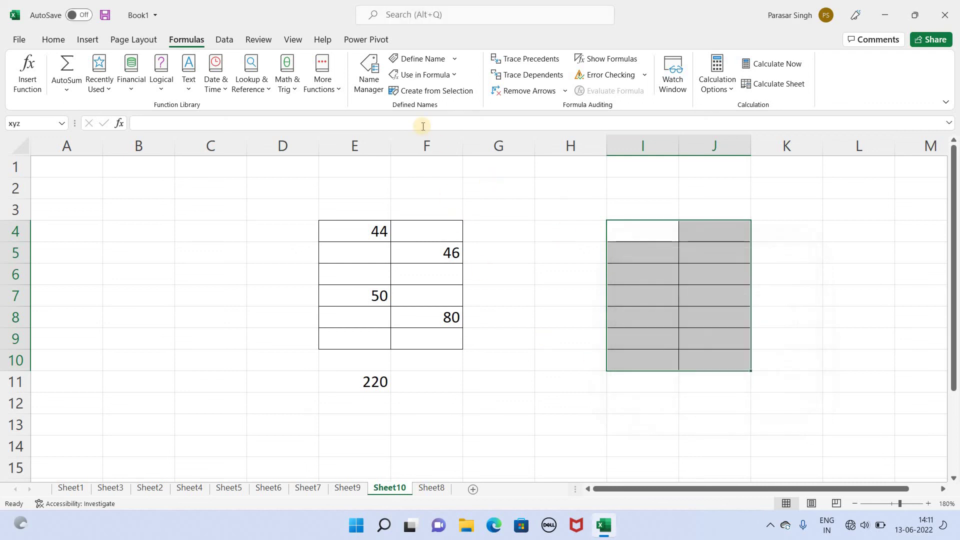
{"action": "left_click", "coordinate": [451, 75]}
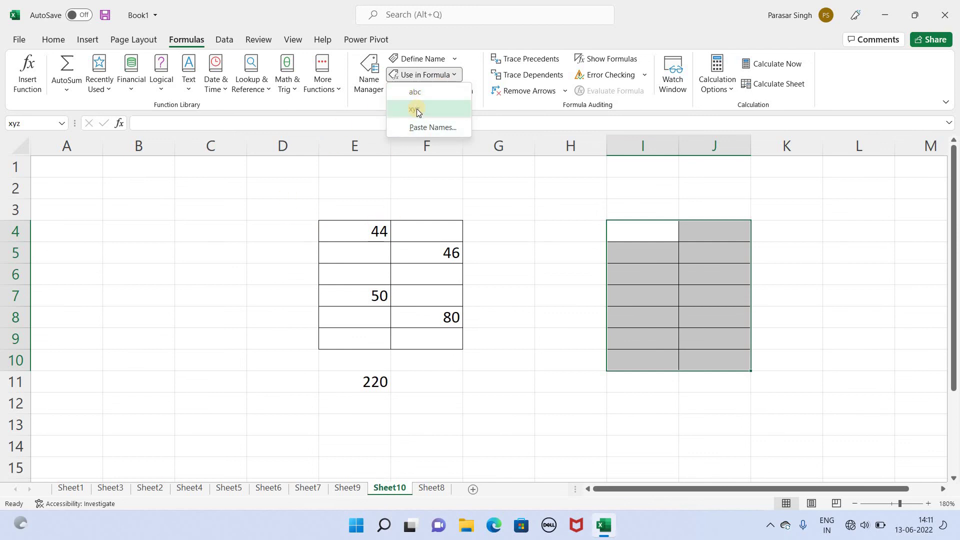
{"action": "key", "text": "Escape"}
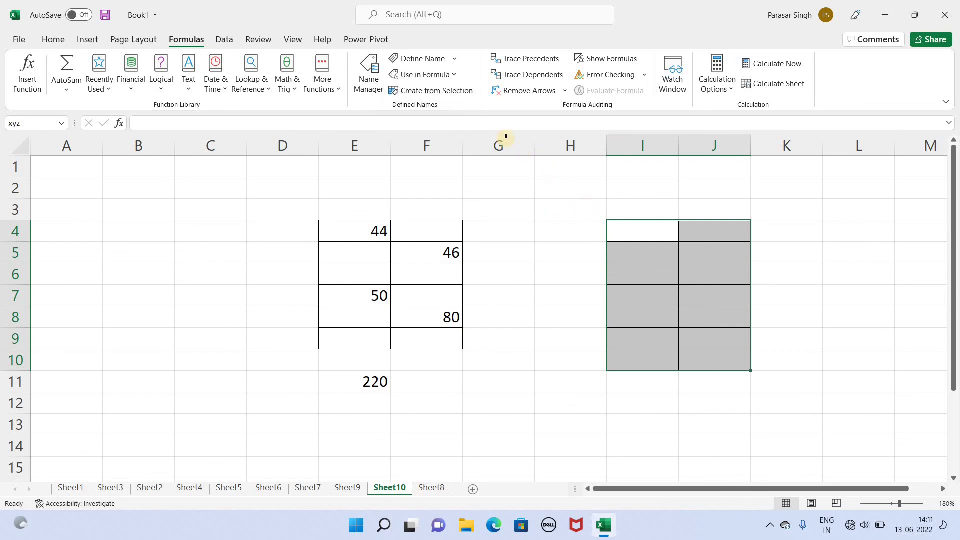
In Name Manager, delete the name abc and review xyz without changing it
{"action": "left_click", "coordinate": [371, 80]}
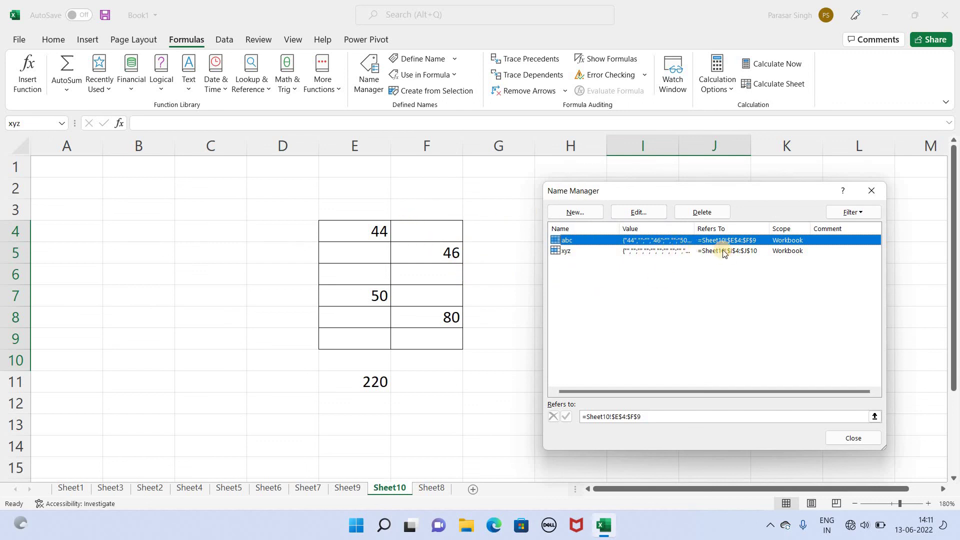
{"action": "left_click", "coordinate": [702, 212]}
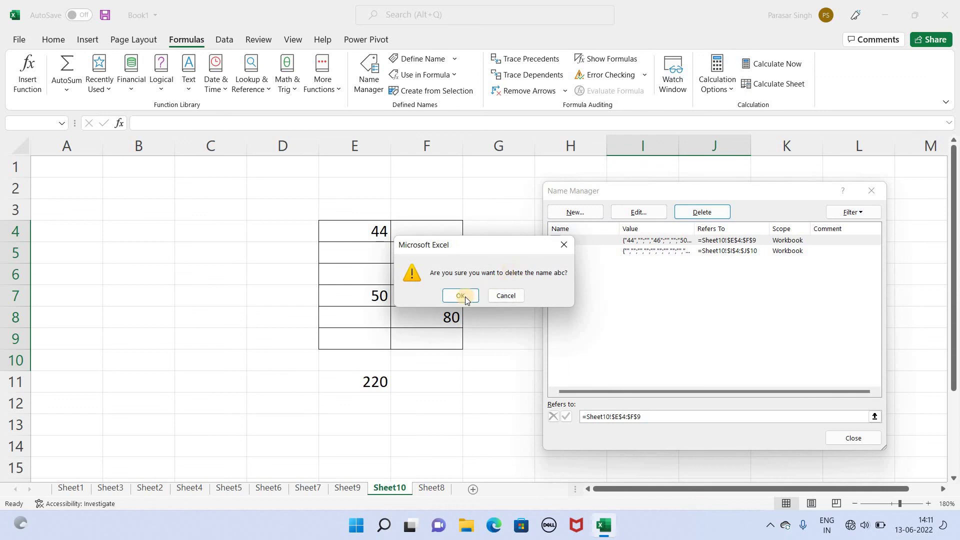
{"action": "left_click", "coordinate": [461, 296]}
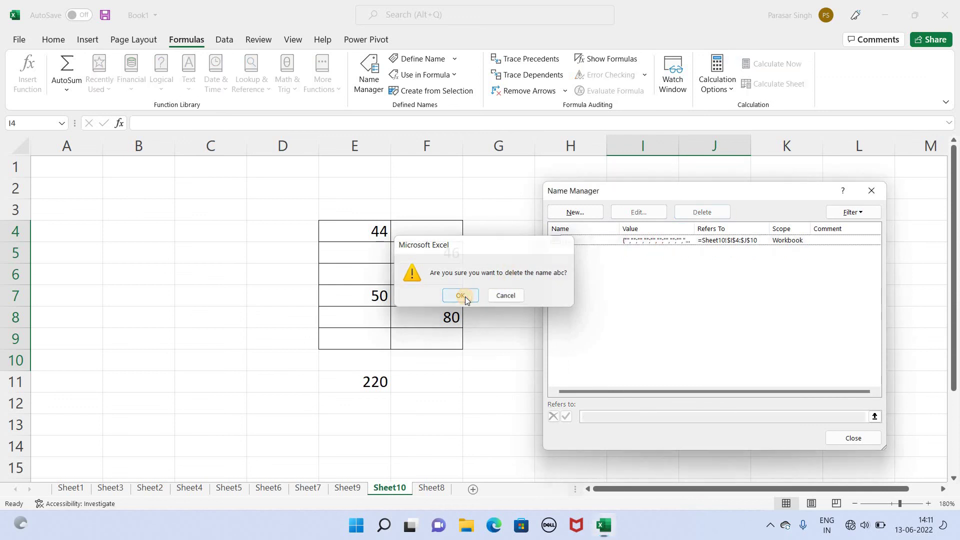
{"action": "left_click", "coordinate": [632, 240]}
{"action": "left_click", "coordinate": [638, 212]}
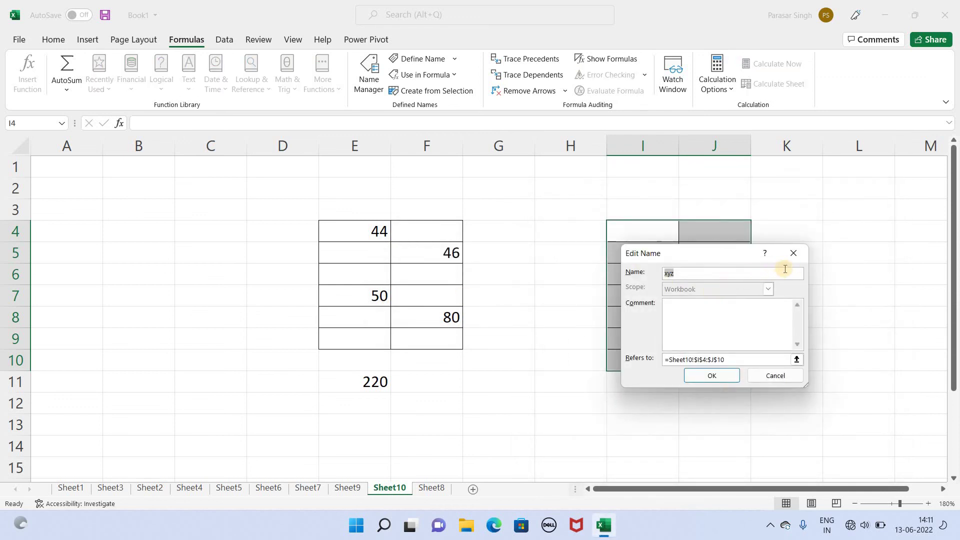
{"action": "left_click", "coordinate": [792, 254]}
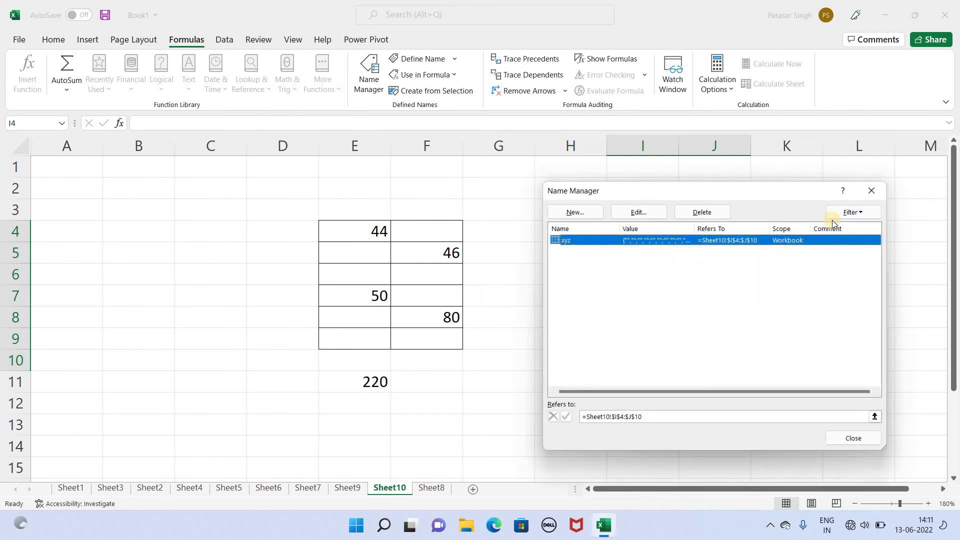
{"action": "left_click", "coordinate": [868, 193]}
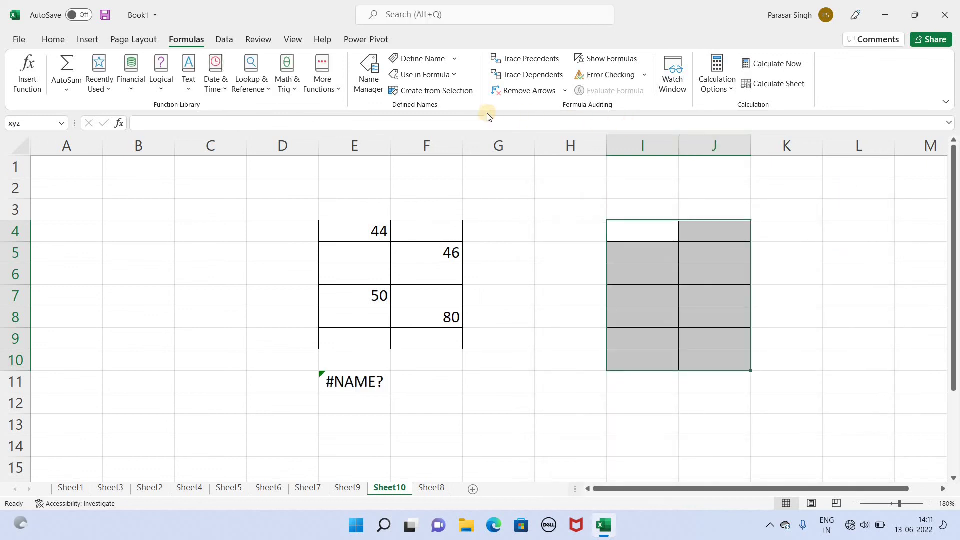
Create names from the selected range using its top and bottom rows
{"action": "left_click", "coordinate": [464, 94]}
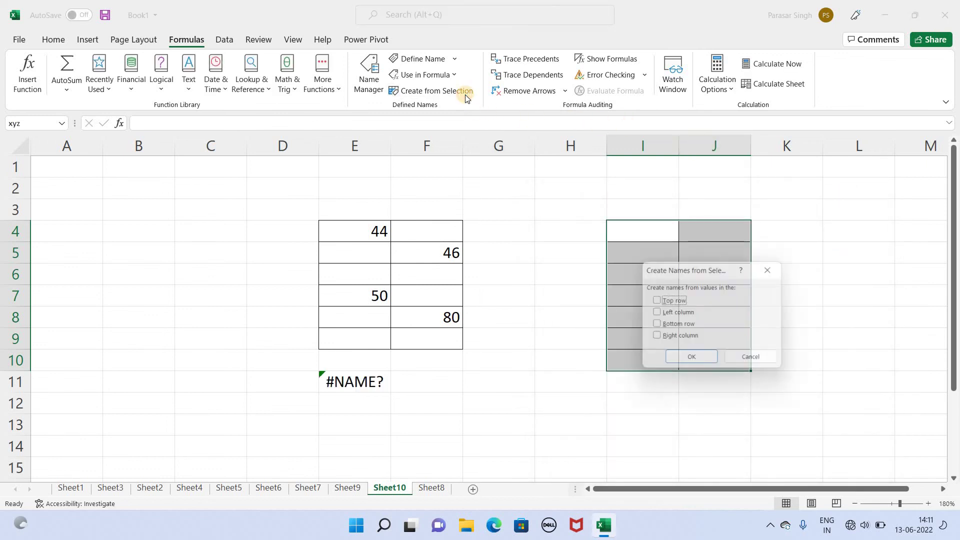
{"action": "left_click", "coordinate": [655, 300]}
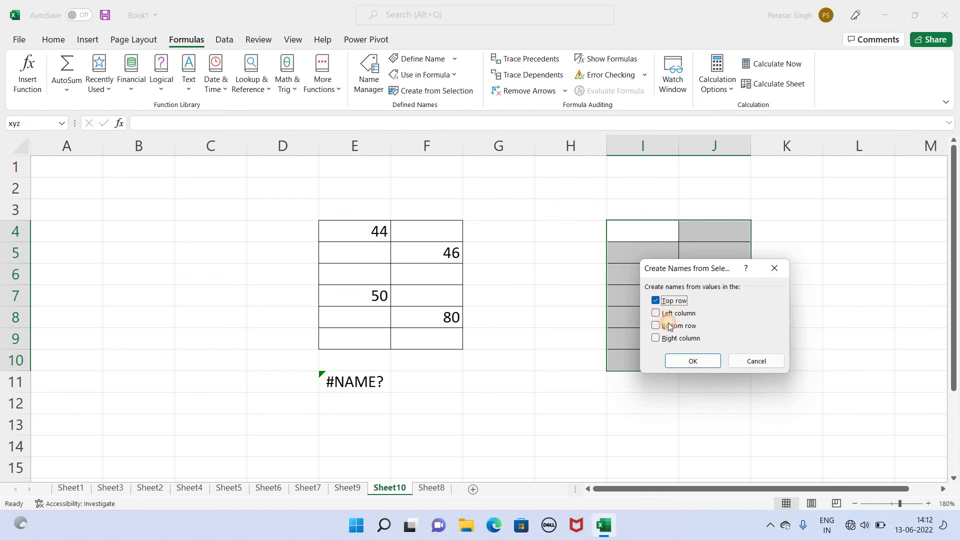
{"action": "left_click", "coordinate": [656, 326]}
{"action": "left_click", "coordinate": [694, 361]}
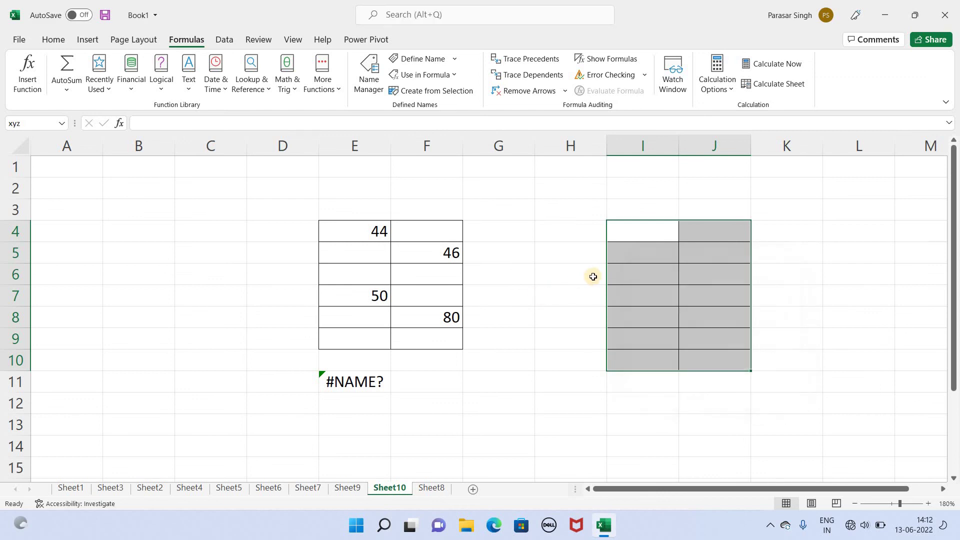
{"action": "left_click_drag", "start_coordinate": [593, 277], "coordinate": [645, 278]}
{"action": "left_click", "coordinate": [497, 231]}
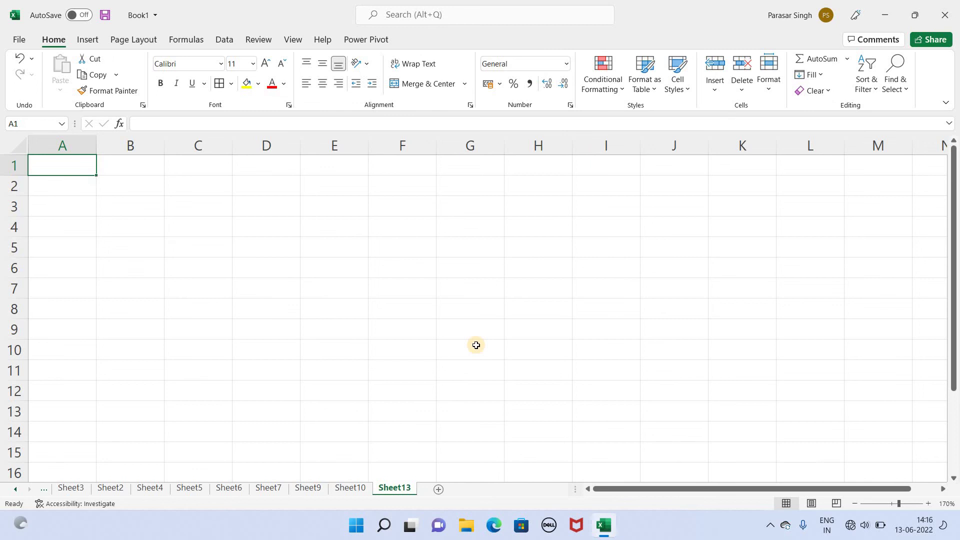
Enter 45 in A1 and 45, 52, 25, 35 across E4:H4
{"action": "type", "text": "45"}
{"action": "left_click", "coordinate": [319, 236]}
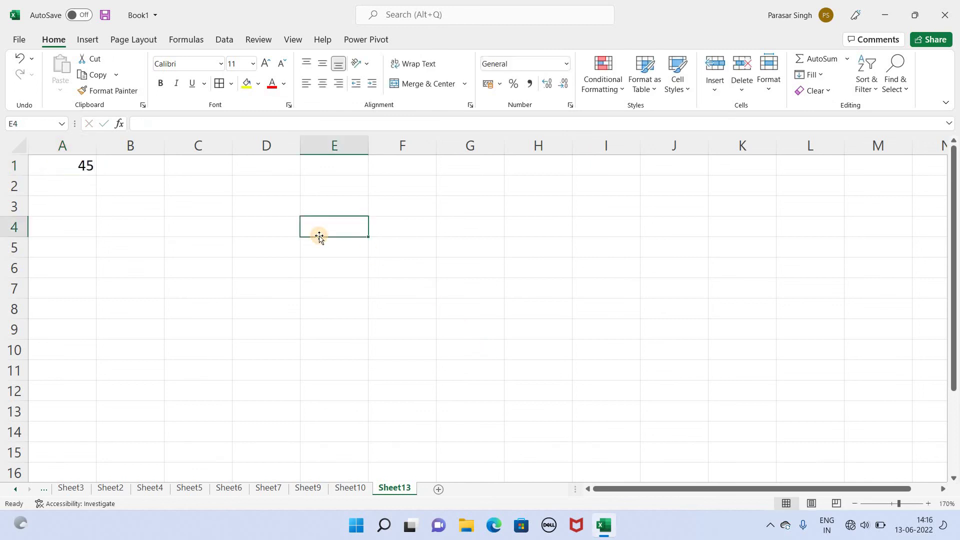
{"action": "type", "text": "45"}
{"action": "key", "text": "Tab"}
{"action": "type", "text": "5"}
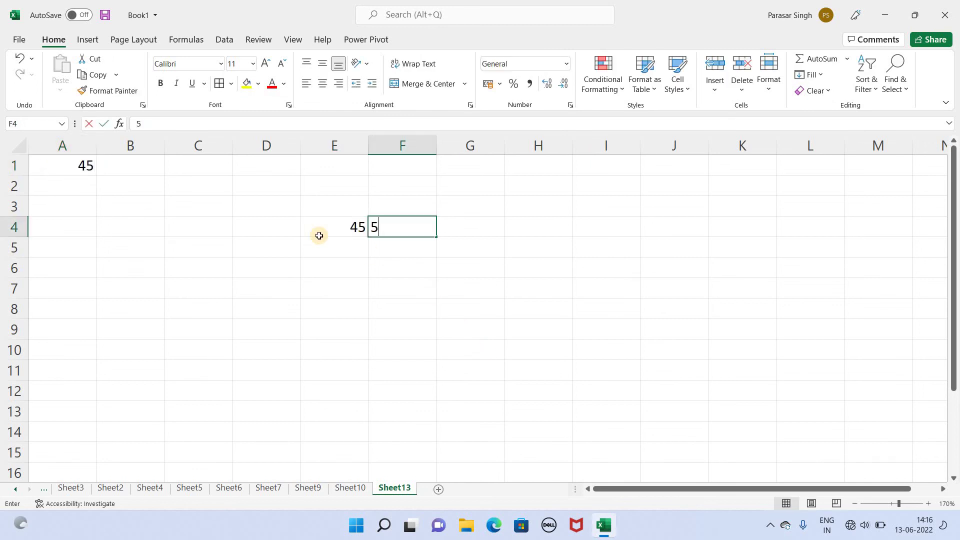
{"action": "key", "text": "Tab"}
{"action": "type", "text": "25"}
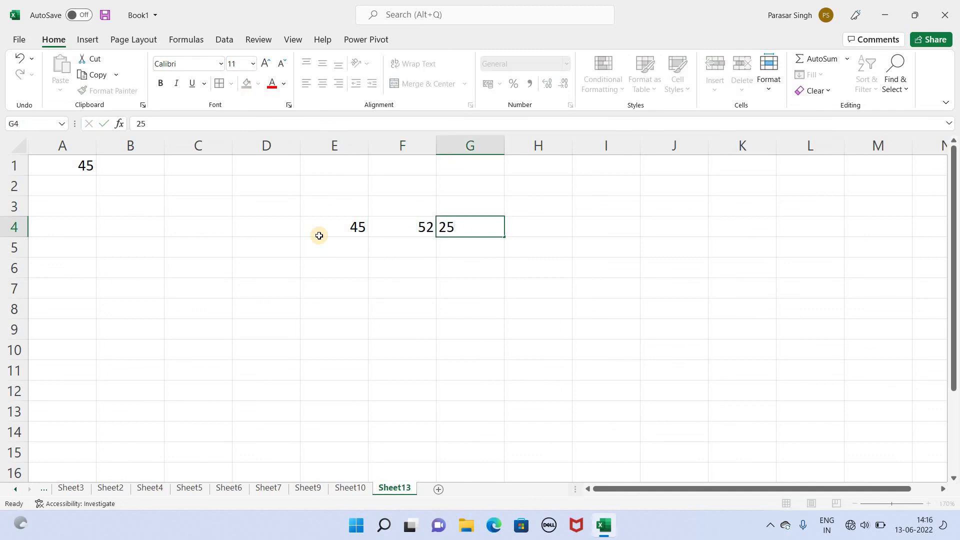
{"action": "key", "text": "Tab"}
{"action": "type", "text": "35"}
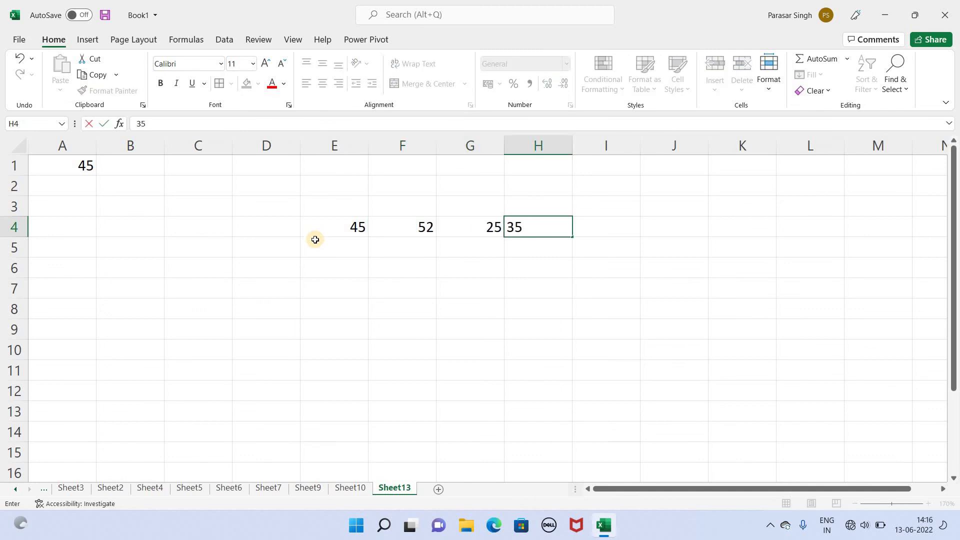
{"action": "left_click", "coordinate": [421, 295]}
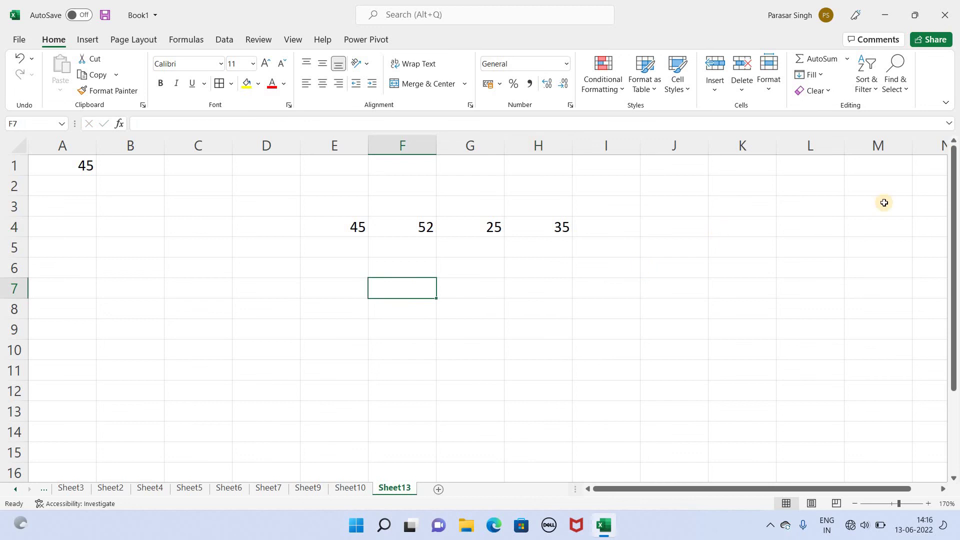
Total E4:H4 in F7 with =SUM(E4:H4), giving 157
{"action": "type", "text": "=s"}
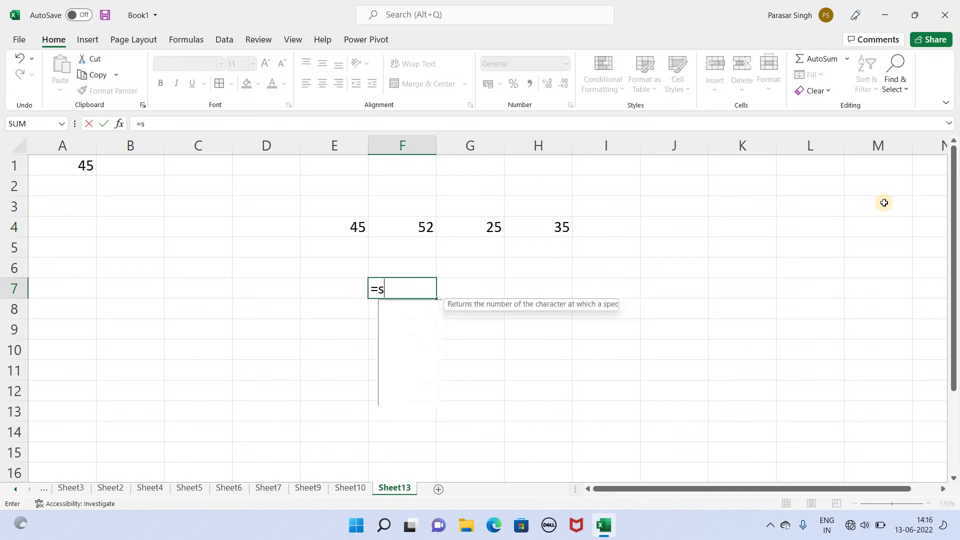
{"action": "type", "text": "um"}
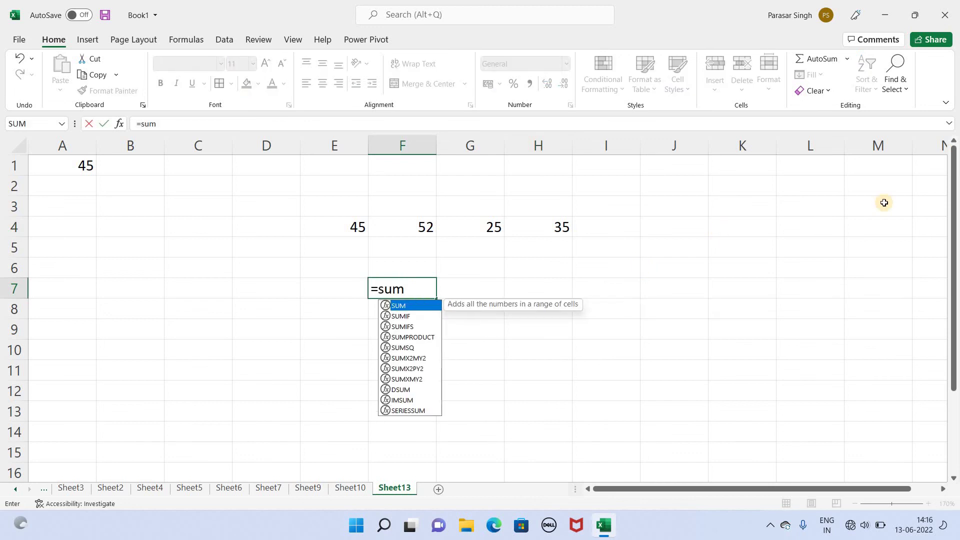
{"action": "type", "text": "("}
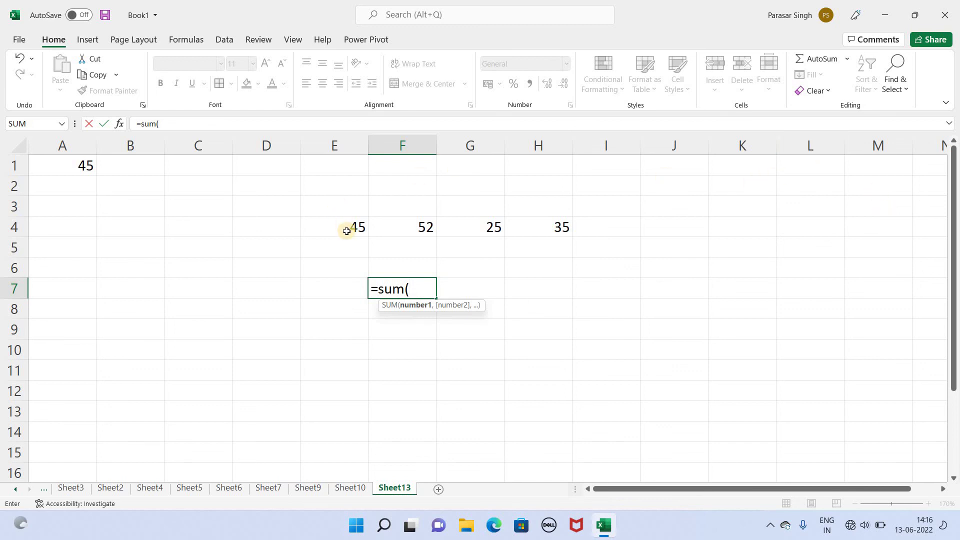
{"action": "mouse_move", "coordinate": [346, 229]}
{"action": "left_mouse_down"}
{"action": "mouse_move", "coordinate": [589, 229]}
{"action": "mouse_move", "coordinate": [565, 227]}
{"action": "left_mouse_up"}
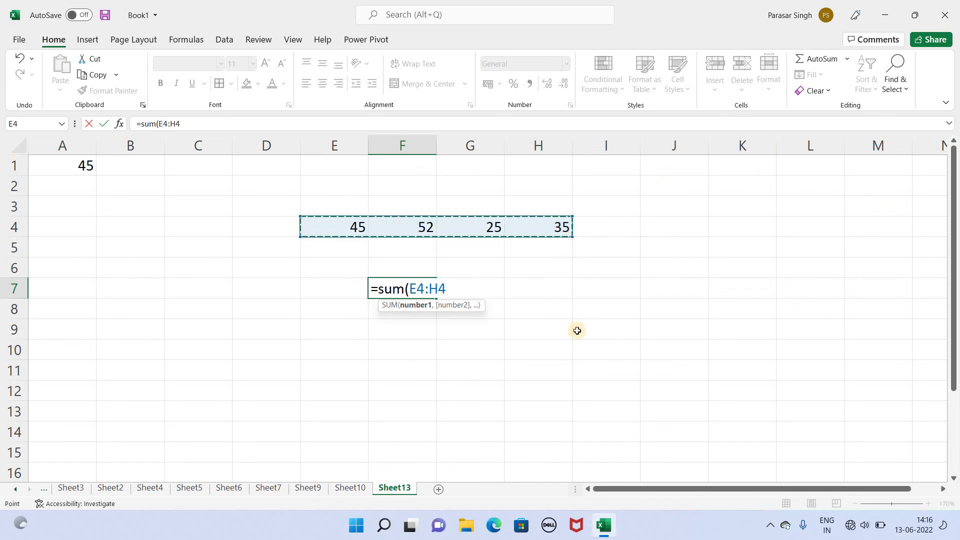
{"action": "key", "text": "Return"}
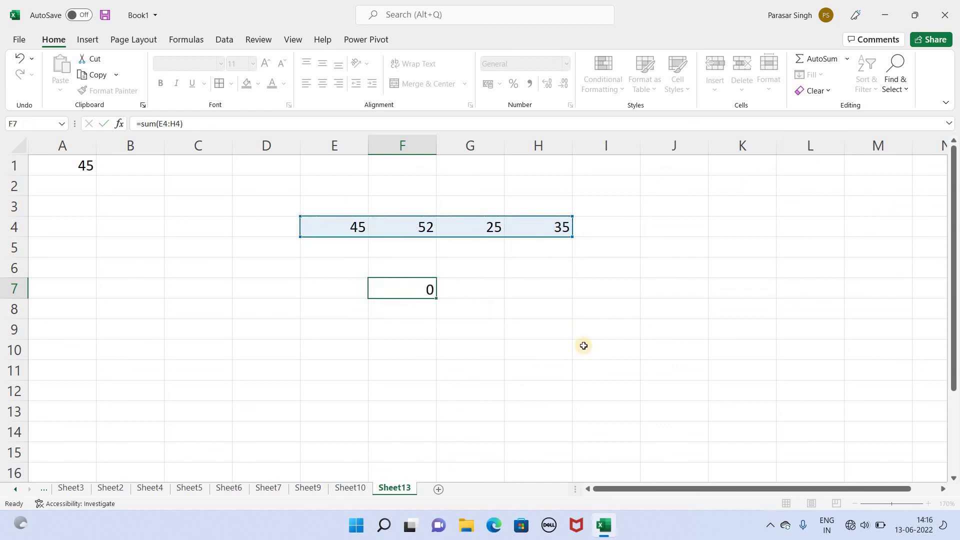
{"action": "left_click", "coordinate": [424, 287]}
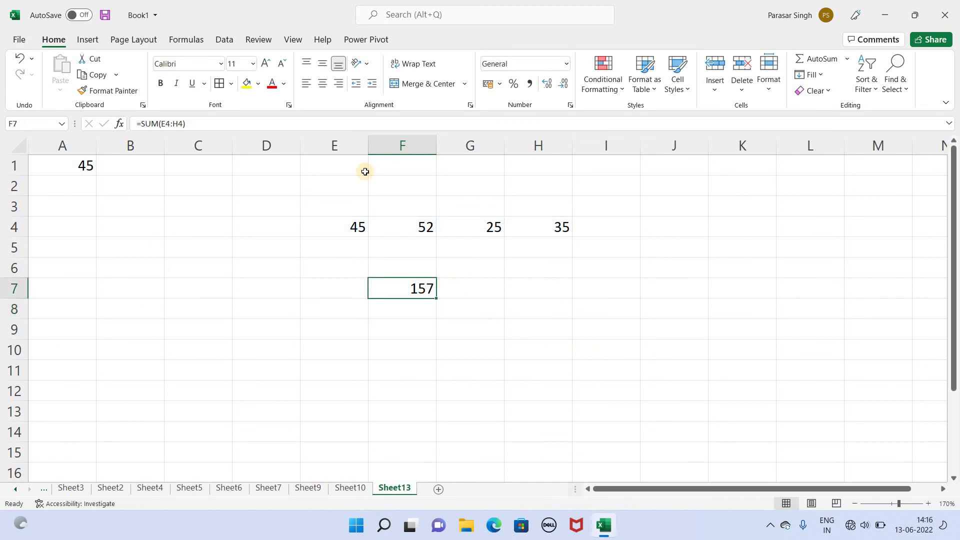
{"action": "left_click", "coordinate": [203, 37]}
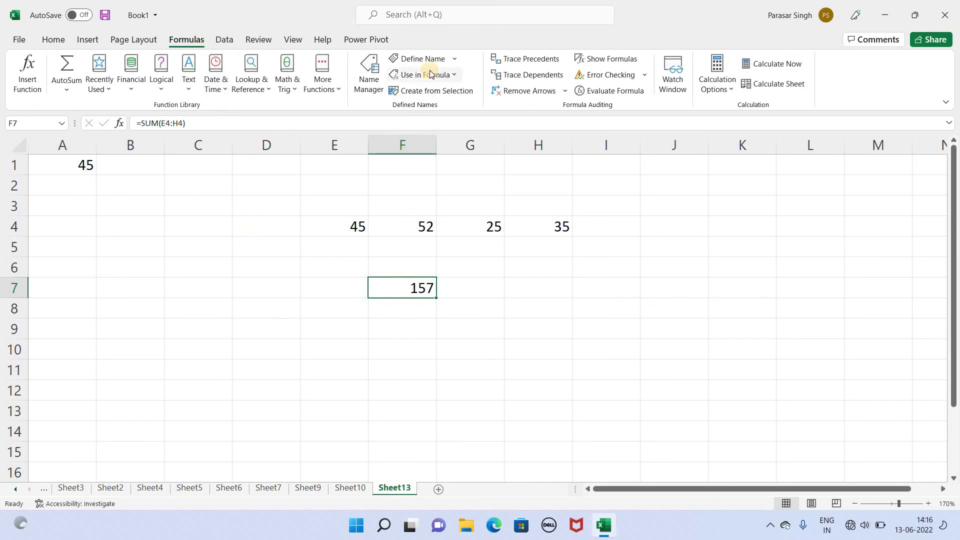
Trace F7's precedents to show arrows from E4:H4 into the total
{"action": "left_click", "coordinate": [533, 59]}
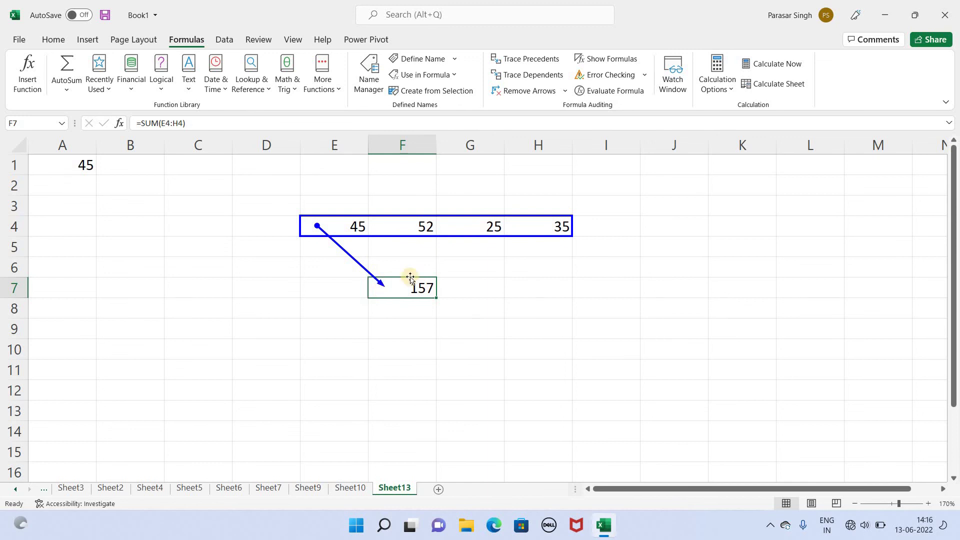
{"action": "left_click", "coordinate": [535, 288]}
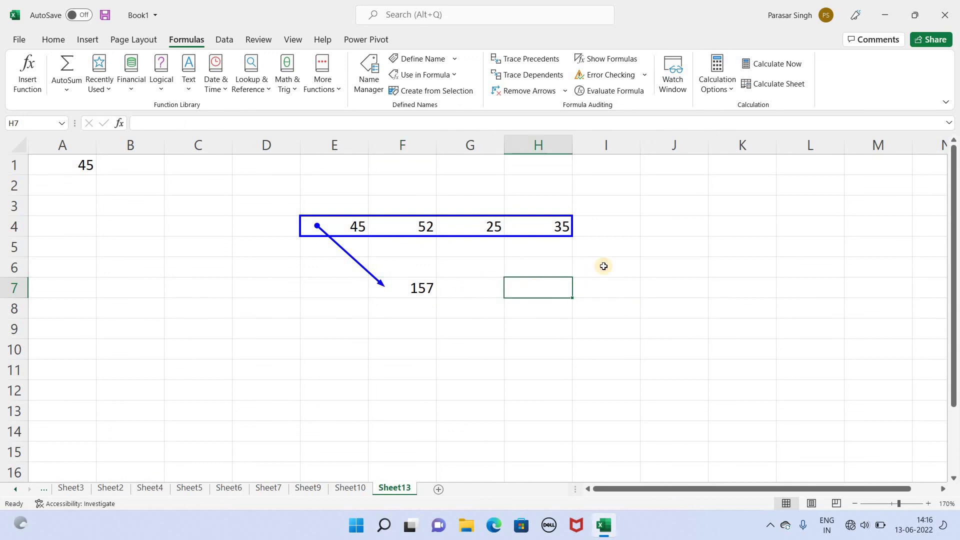
{"action": "double_click", "coordinate": [618, 251]}
Fill G9:J9 with 25, 15, 45 and 65
{"action": "left_click", "coordinate": [470, 320]}
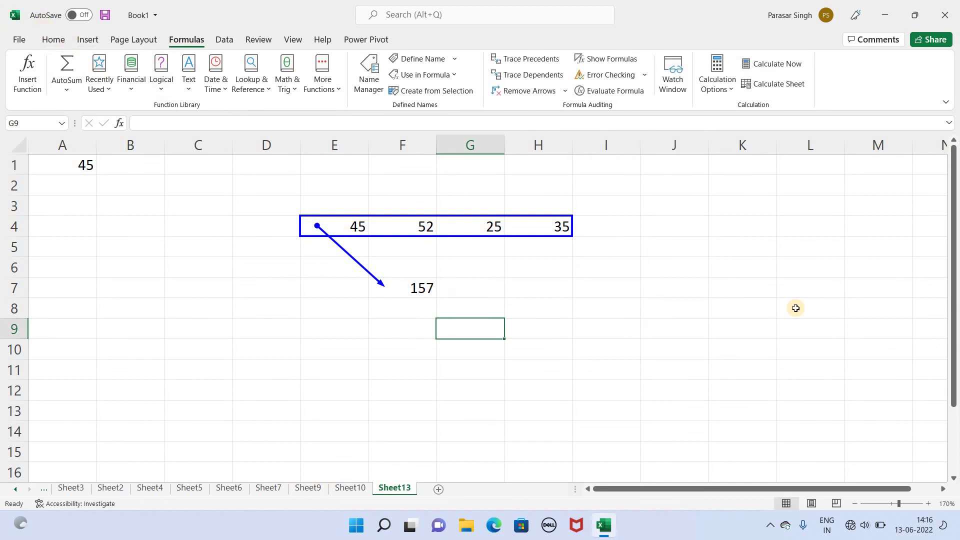
{"action": "type", "text": "25"}
{"action": "key", "text": "Tab"}
{"action": "type", "text": "15"}
{"action": "key", "text": "Tab"}
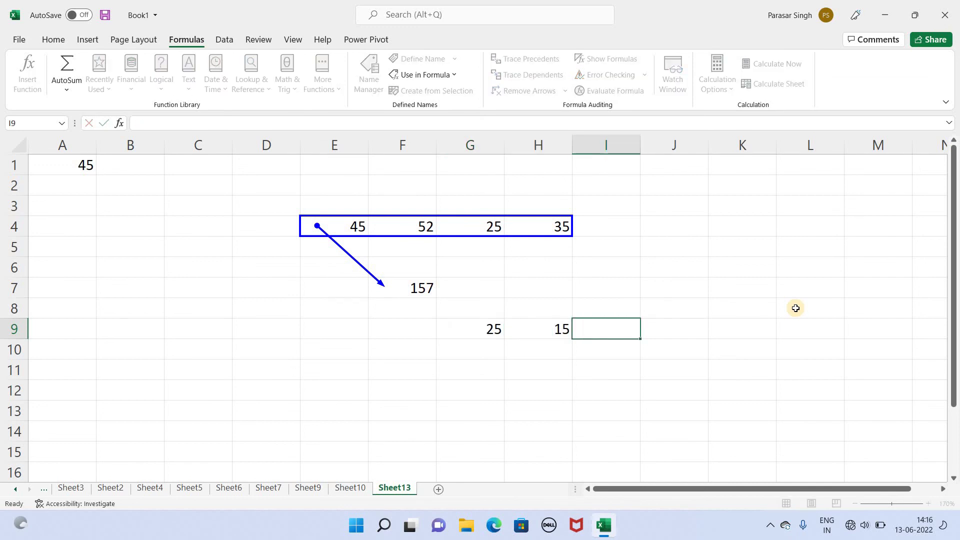
{"action": "type", "text": "45"}
{"action": "key", "text": "Tab"}
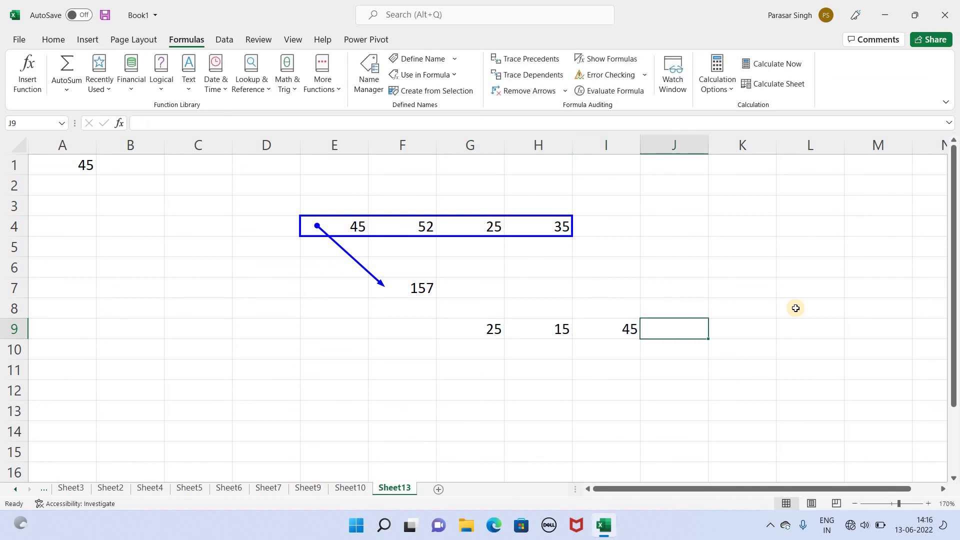
{"action": "type", "text": "65"}
{"action": "left_click", "coordinate": [555, 374]}
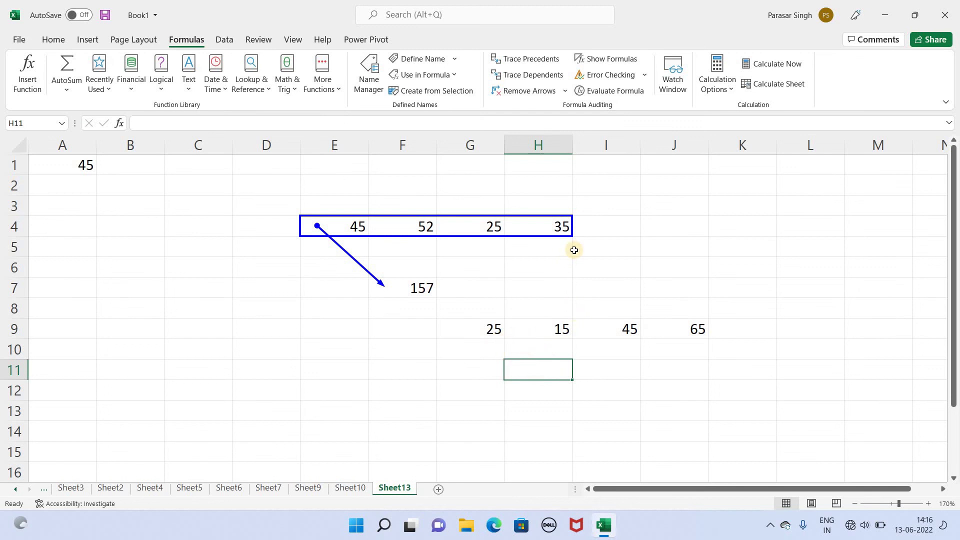
Enter =SUM(H9) in H11, returning 15
{"action": "type", "text": "=su"}
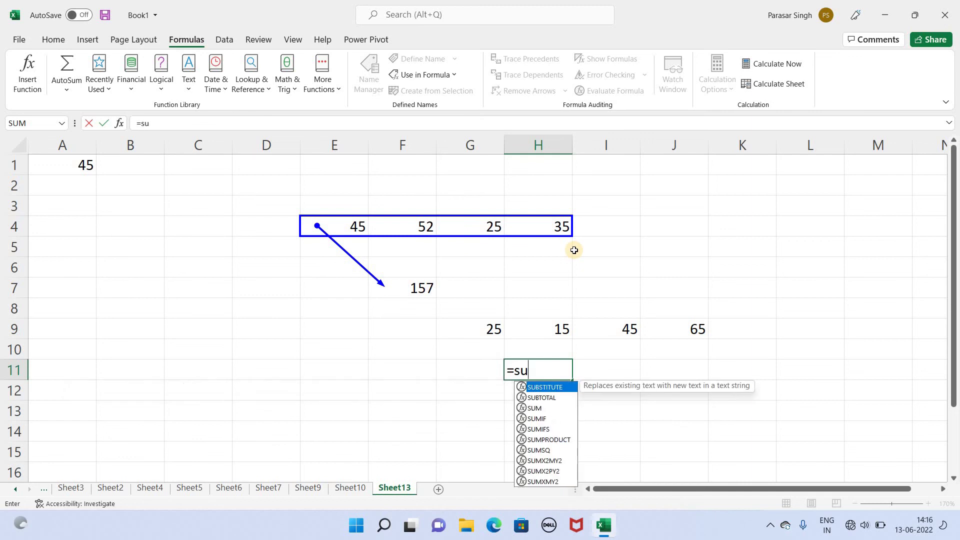
{"action": "type", "text": "m9"}
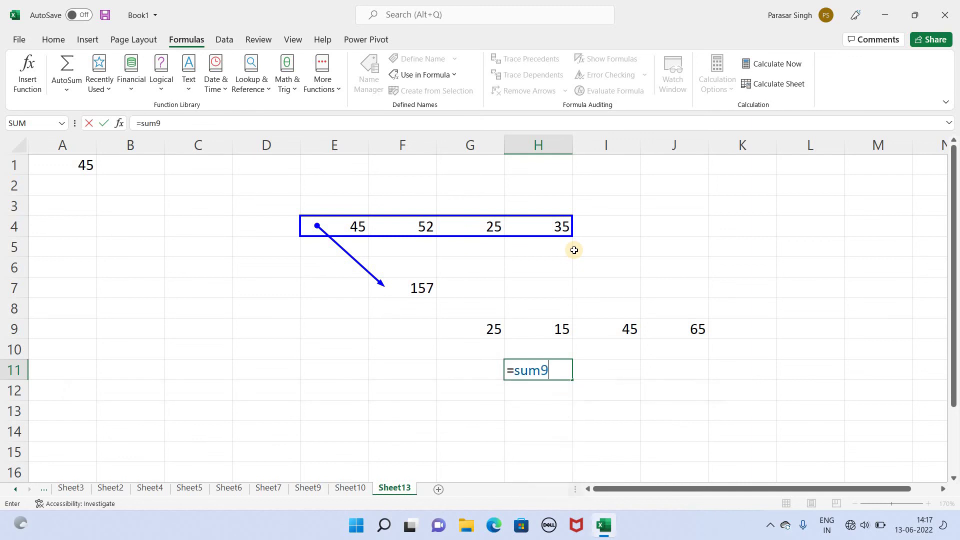
{"action": "key", "text": "BackSpace"}
{"action": "type", "text": "("}
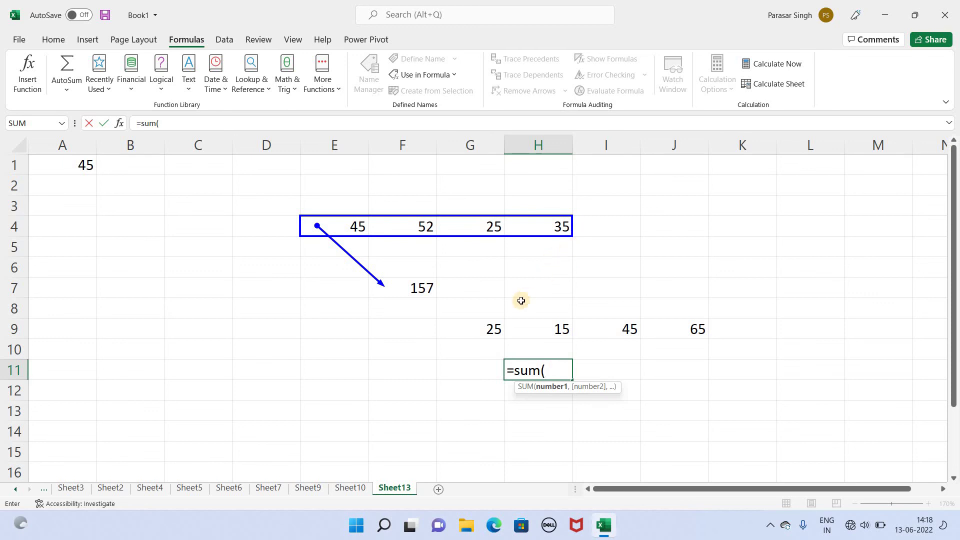
{"action": "left_click", "coordinate": [487, 332]}
{"action": "left_click", "coordinate": [554, 333]}
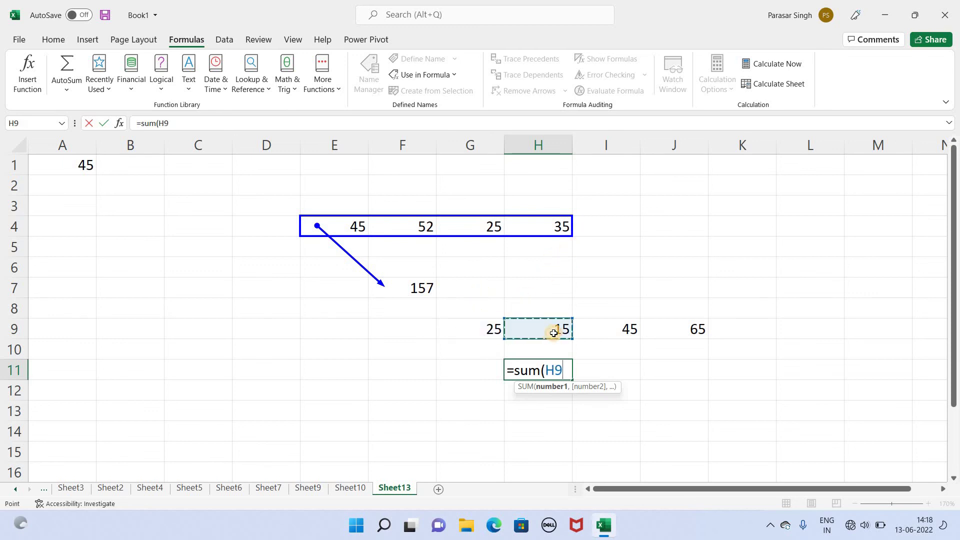
{"action": "type", "text": ")"}
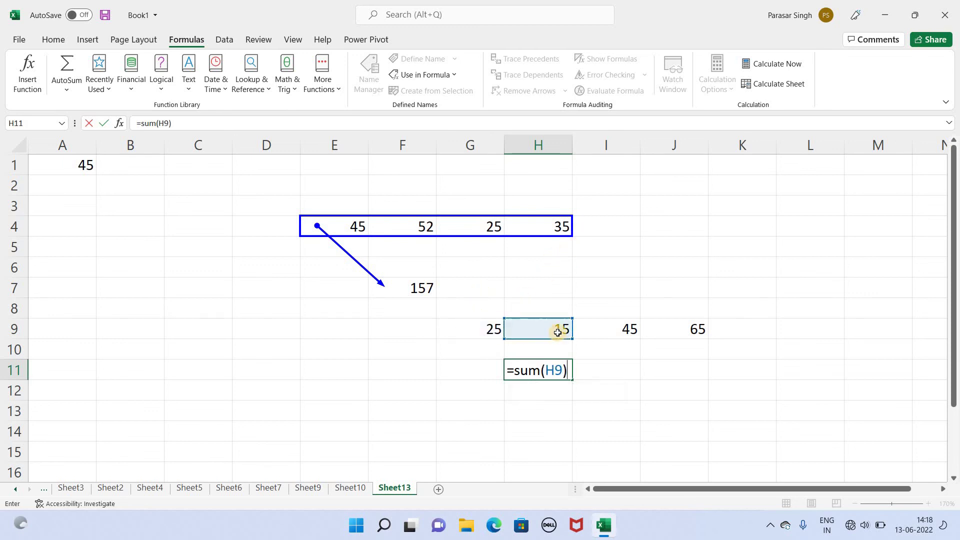
{"action": "key", "text": "Return"}
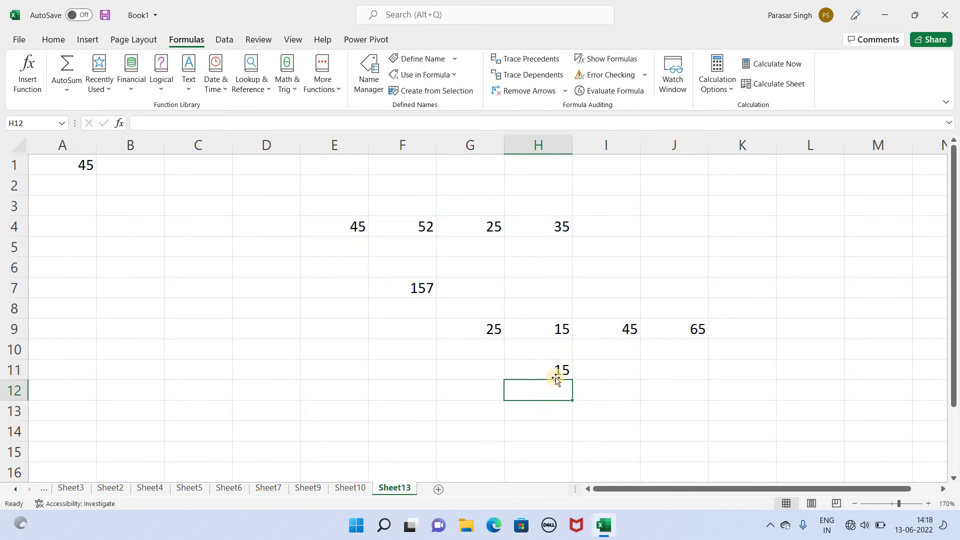
Trace H11's precedents from H9 and confirm no formulas depend on H11
{"action": "left_click", "coordinate": [556, 373]}
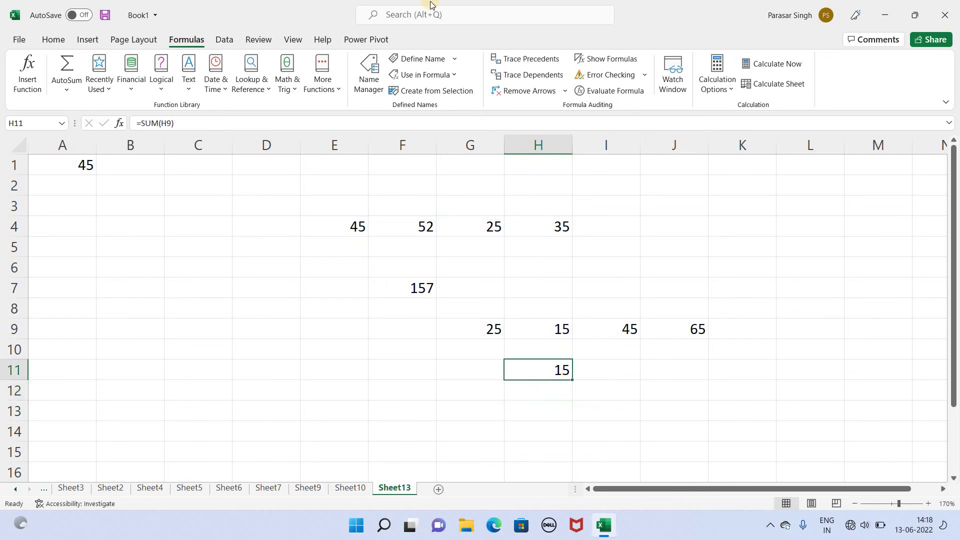
{"action": "left_click", "coordinate": [520, 59]}
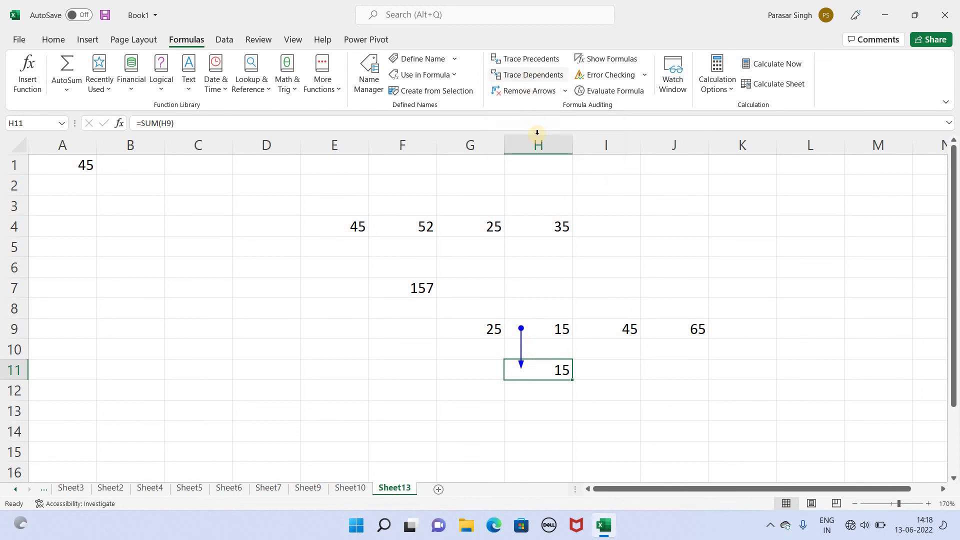
{"action": "left_click", "coordinate": [533, 75]}
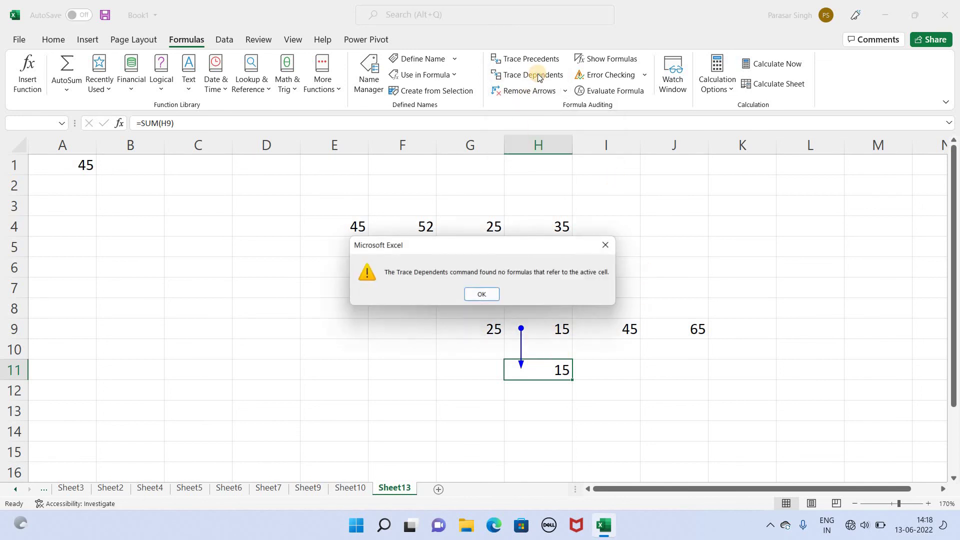
{"action": "left_click", "coordinate": [483, 296]}
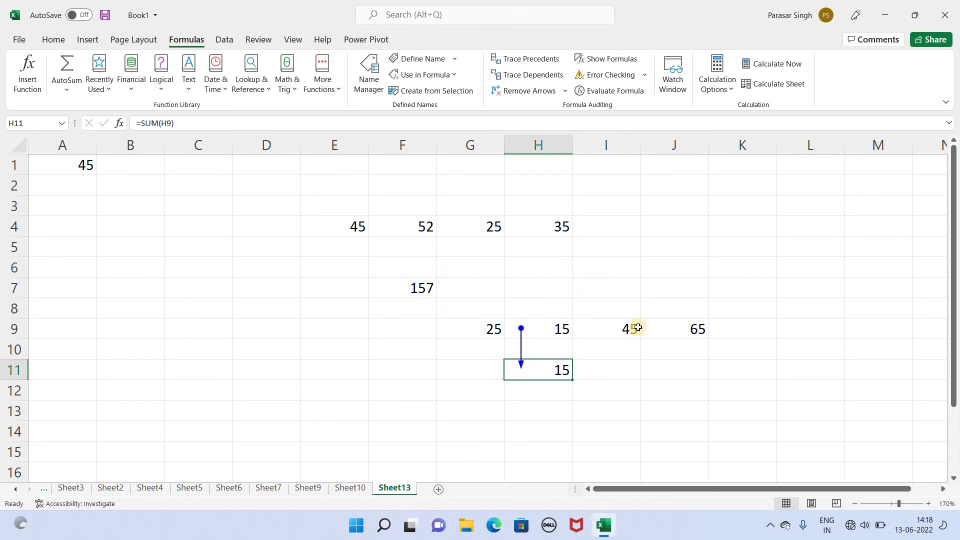
{"action": "left_click", "coordinate": [455, 234]}
{"action": "left_click_drag", "start_coordinate": [358, 228], "coordinate": [556, 229]}
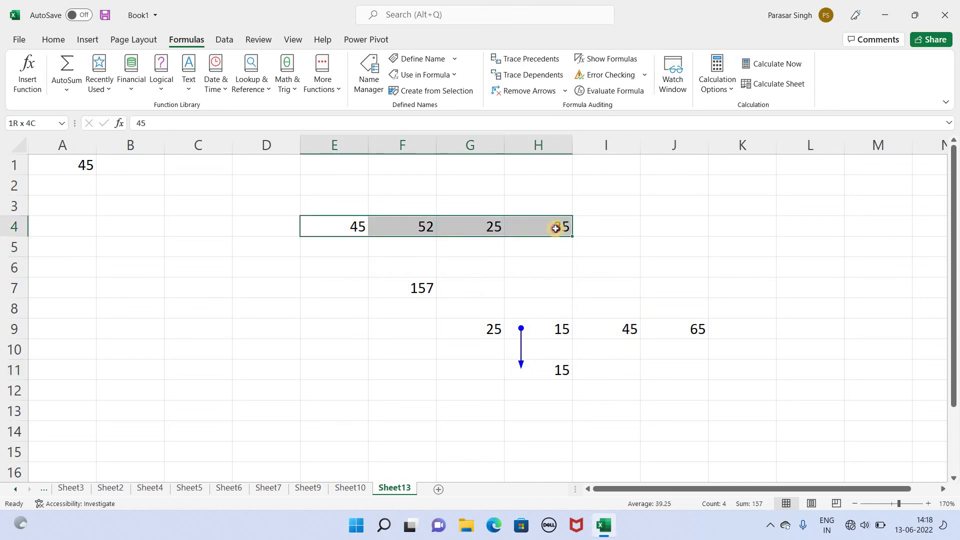
{"action": "left_click", "coordinate": [433, 283]}
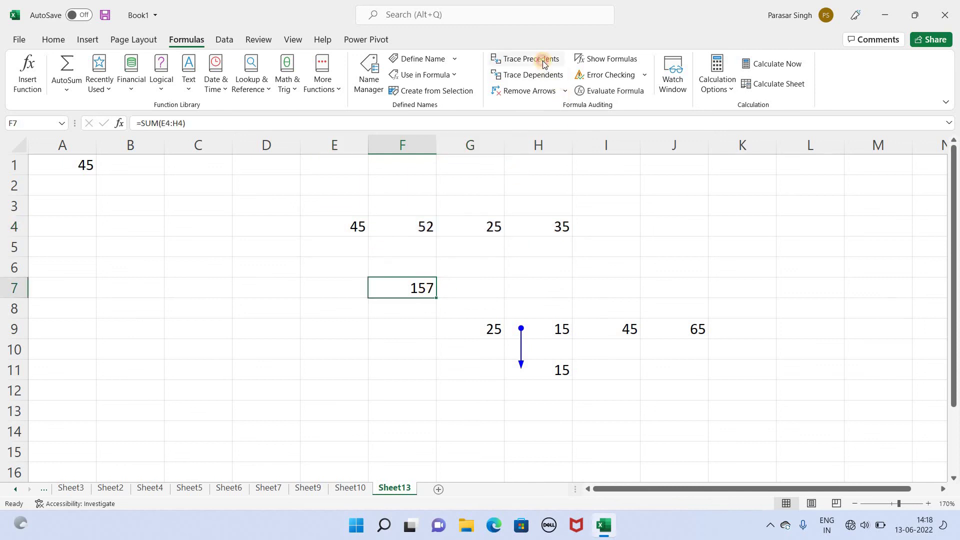
Trace F7's precedents, remove all arrows, turn on Show Formulas, and view Error Checking options
{"action": "left_click", "coordinate": [540, 60]}
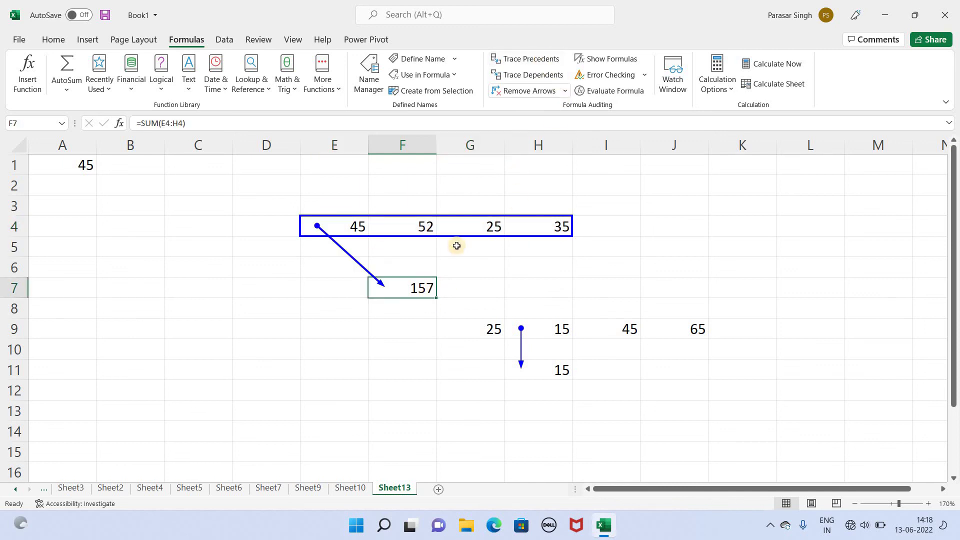
{"action": "left_click", "coordinate": [529, 90]}
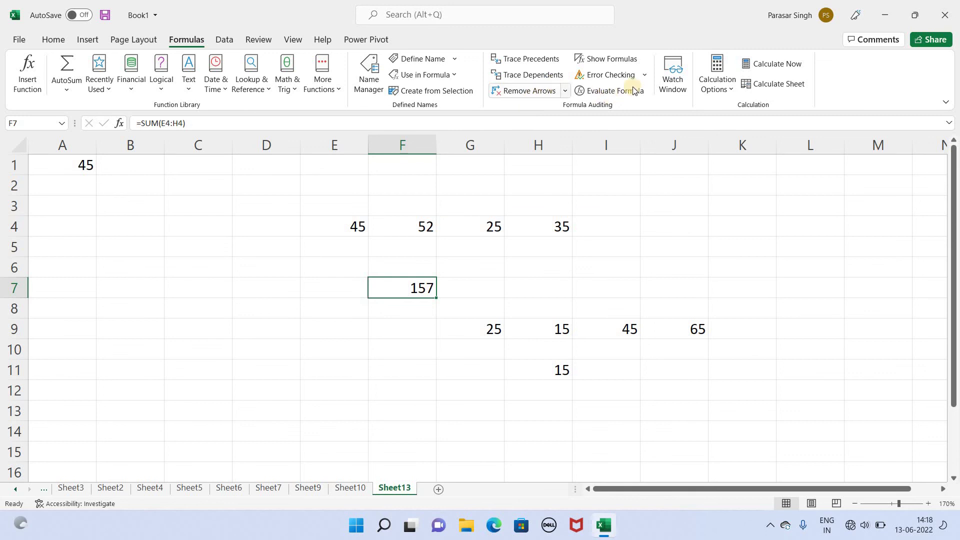
{"action": "left_click", "coordinate": [625, 59]}
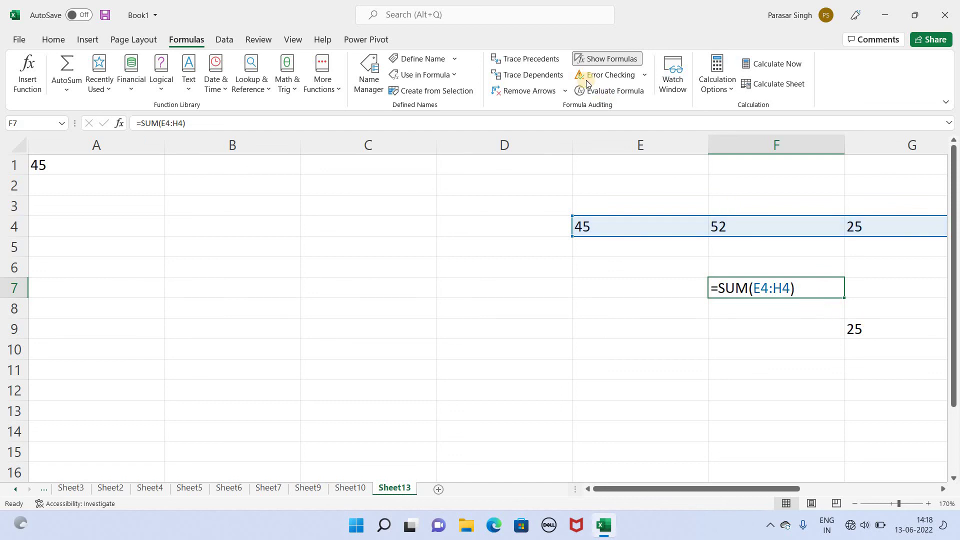
{"action": "left_click", "coordinate": [642, 76]}
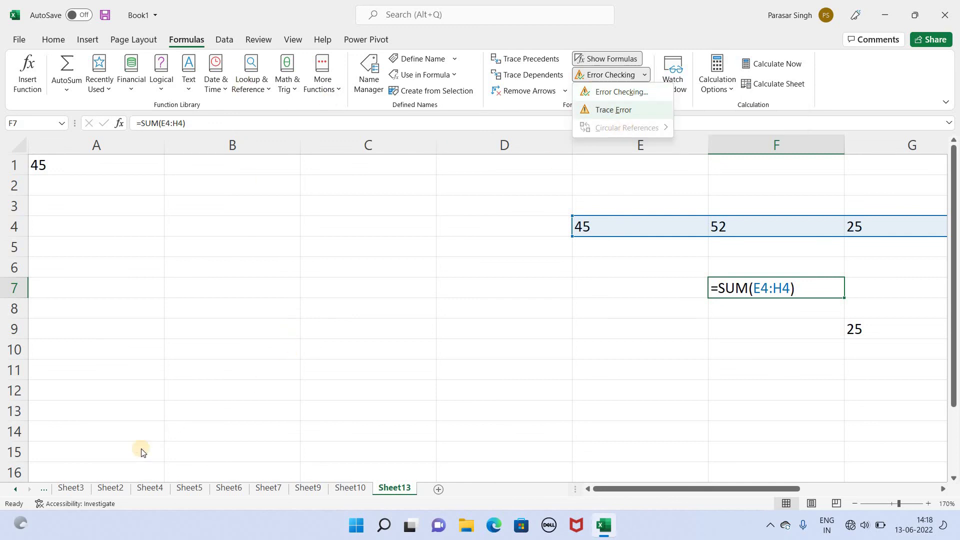
{"action": "left_click", "coordinate": [115, 490]}
Switch to Sheet2's student marks table and zoom in to 160%
{"action": "left_click", "coordinate": [70, 488]}
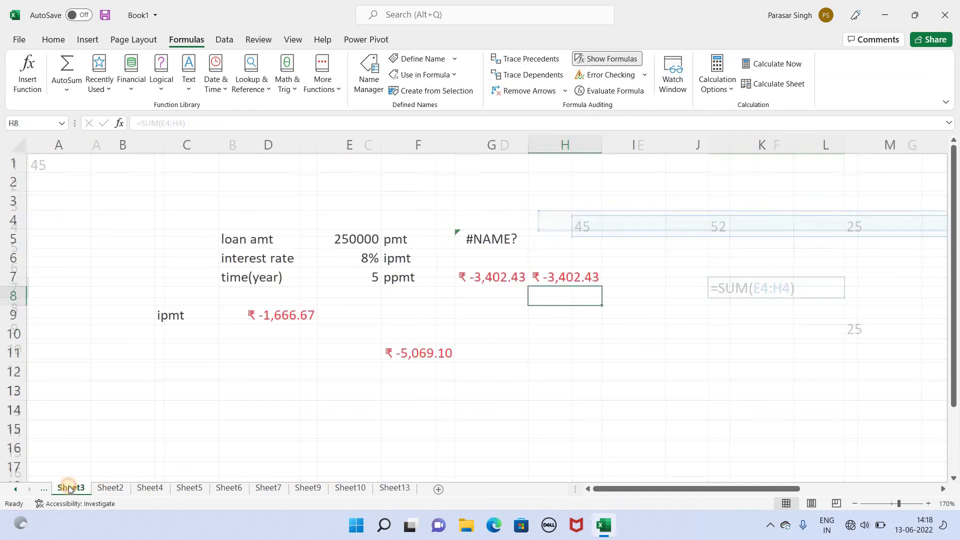
{"action": "left_click", "coordinate": [113, 489]}
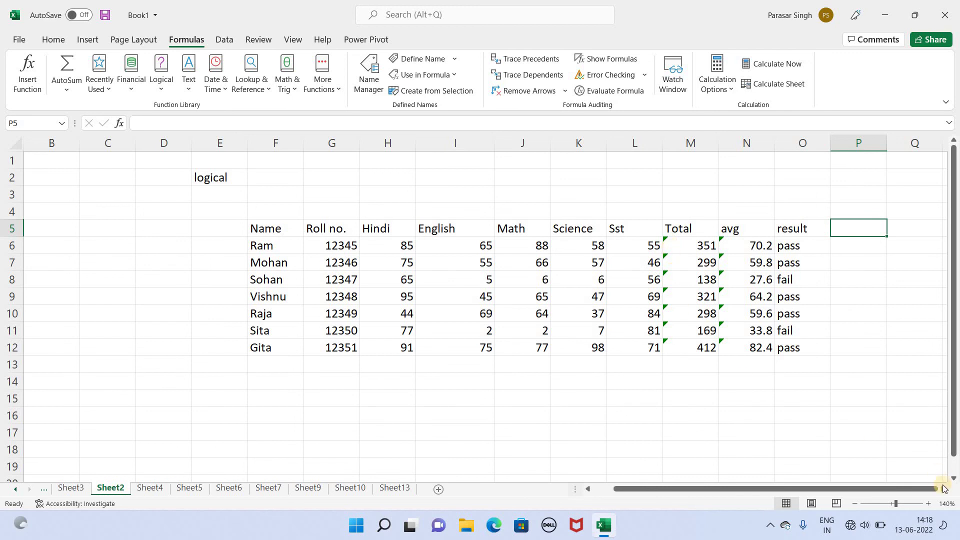
{"action": "left_click", "coordinate": [929, 504]}
{"action": "left_click", "coordinate": [929, 504]}
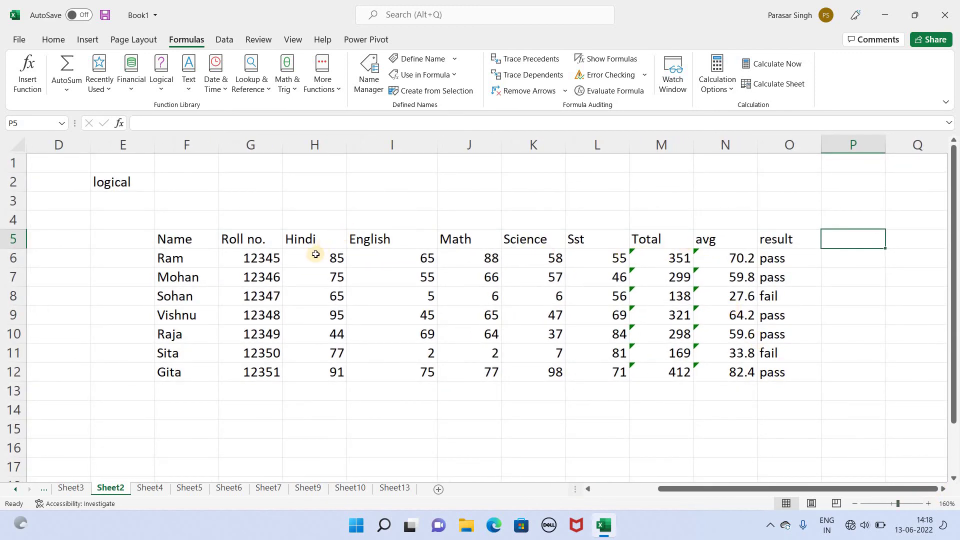
Select the first student's marks H6:L6 to see their sum, then check the Totals in M6 and M7
{"action": "left_click_drag", "start_coordinate": [306, 268], "coordinate": [620, 259]}
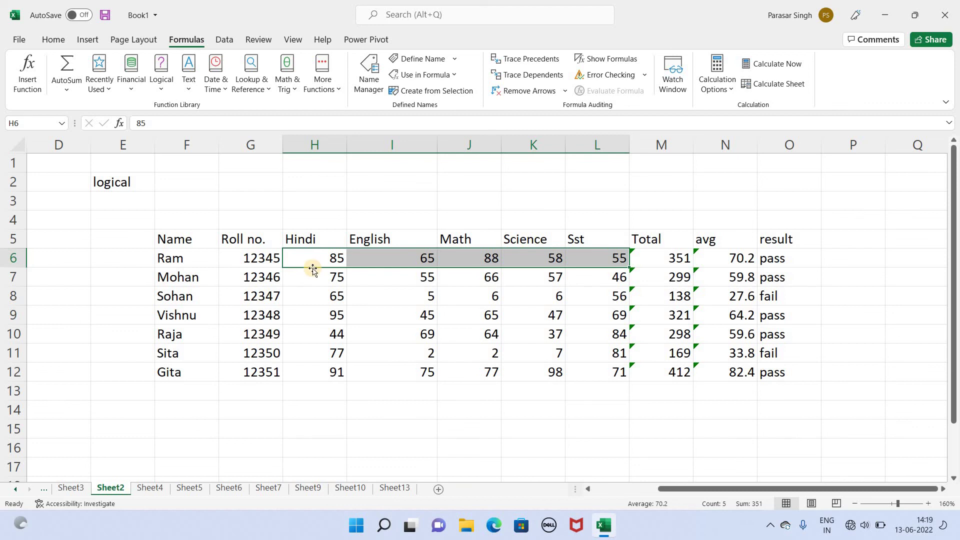
{"action": "left_click", "coordinate": [252, 262]}
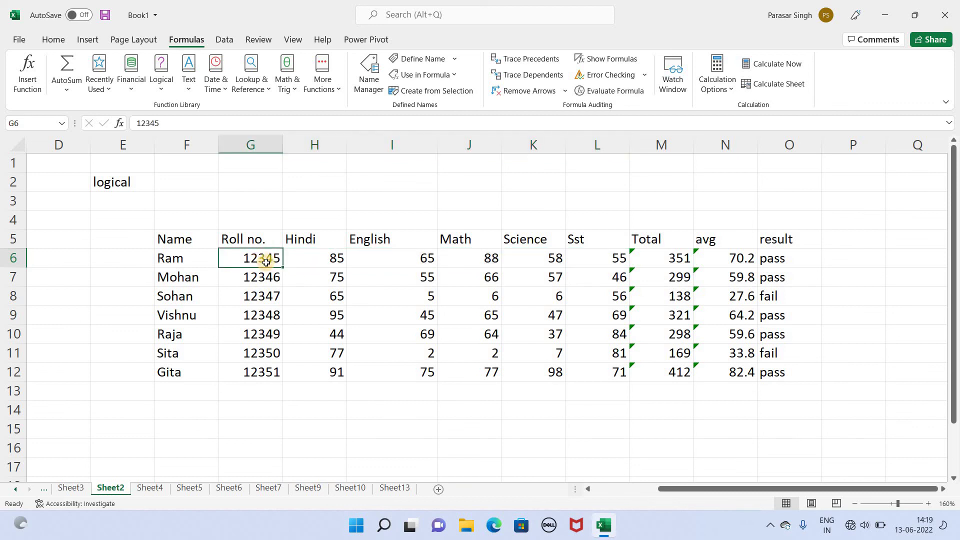
{"action": "left_click", "coordinate": [311, 258]}
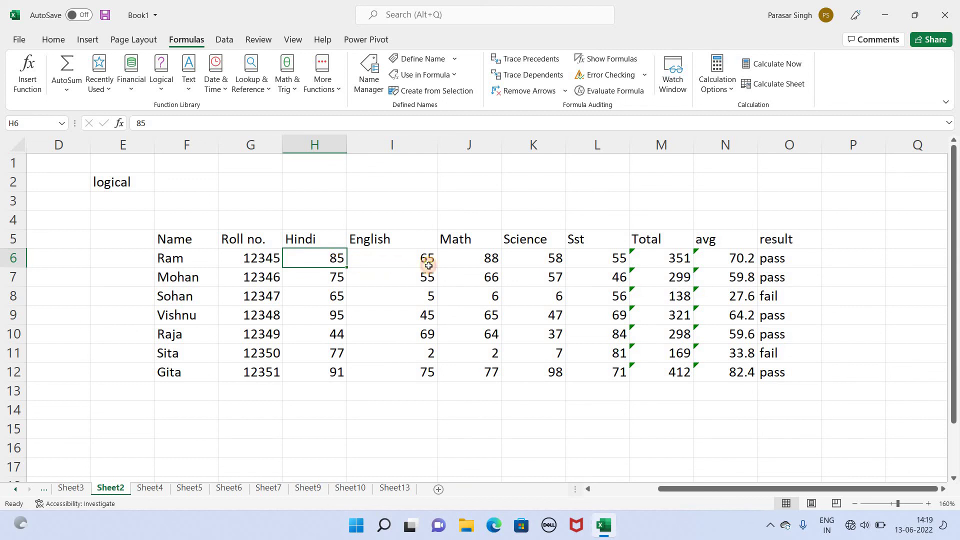
{"action": "left_click_drag", "start_coordinate": [338, 262], "coordinate": [620, 260]}
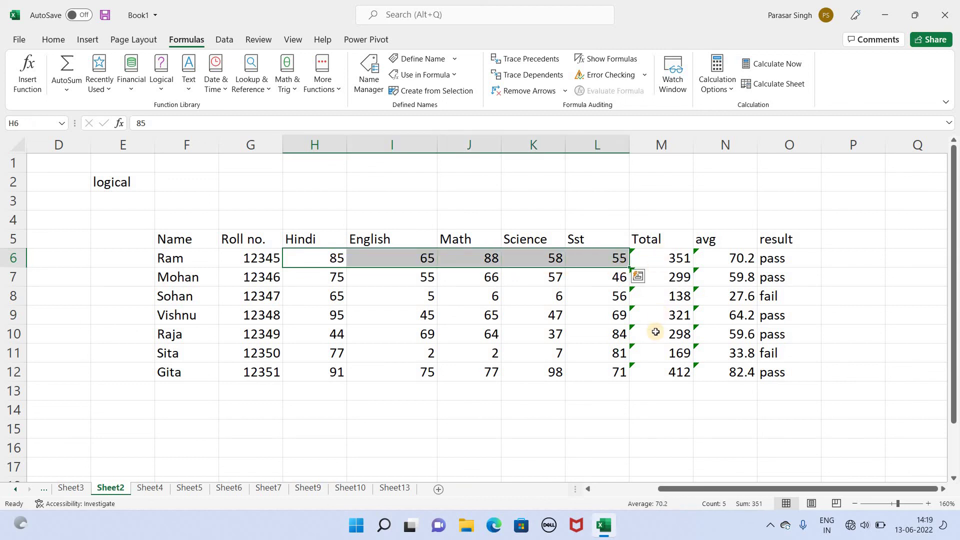
{"action": "left_click", "coordinate": [655, 258]}
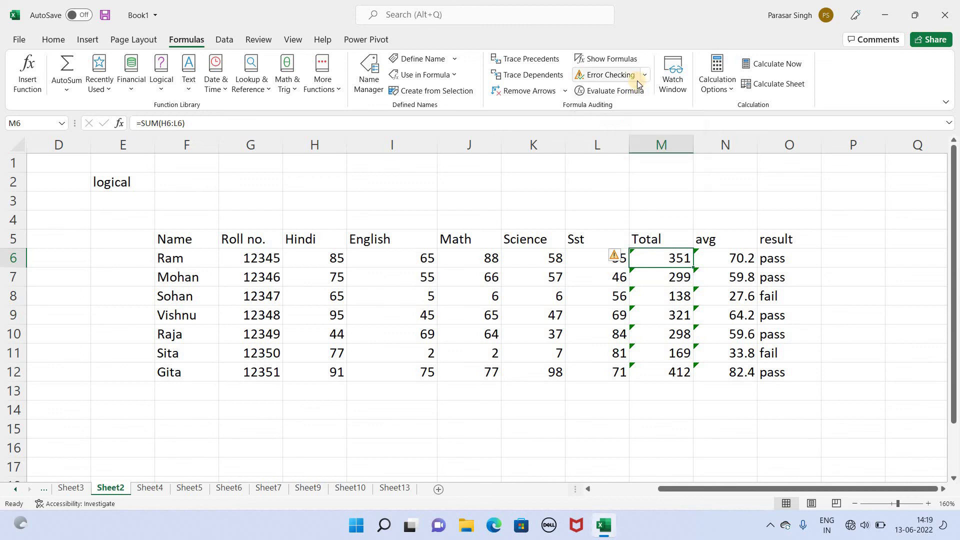
{"action": "key", "text": "Down"}
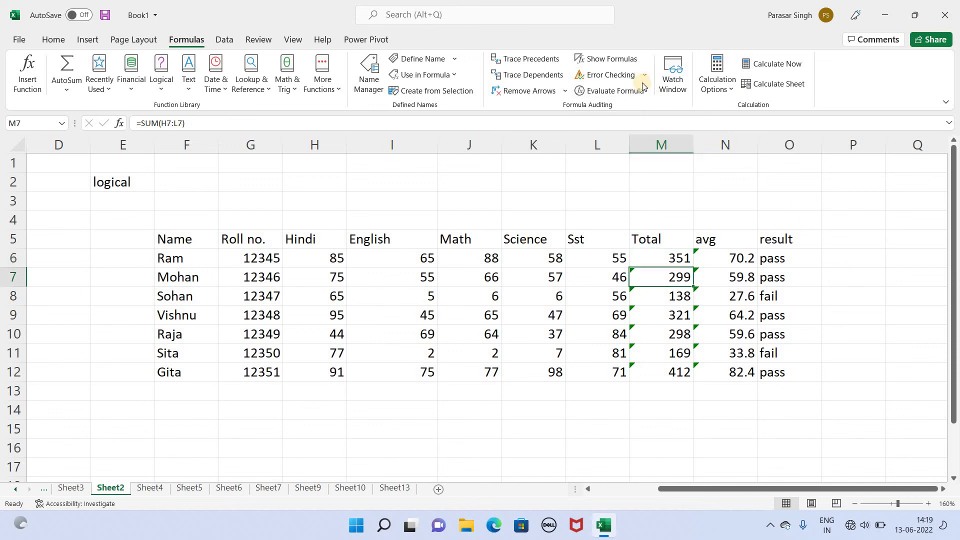
Run Error Checking and ignore the omitted-adjacent-cells warnings on M7 and M9
{"action": "left_click", "coordinate": [645, 75]}
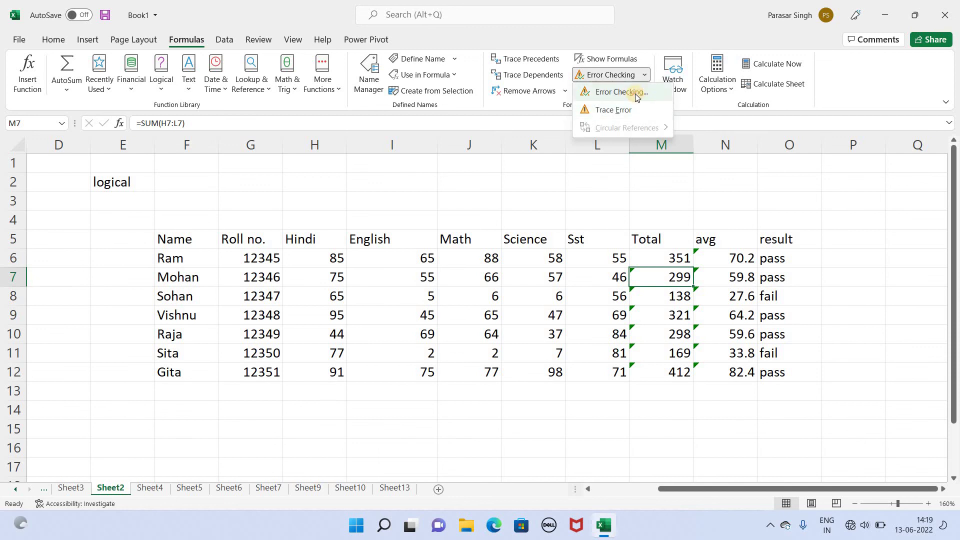
{"action": "left_click", "coordinate": [635, 94]}
{"action": "left_click_drag", "start_coordinate": [681, 310], "coordinate": [364, 187]}
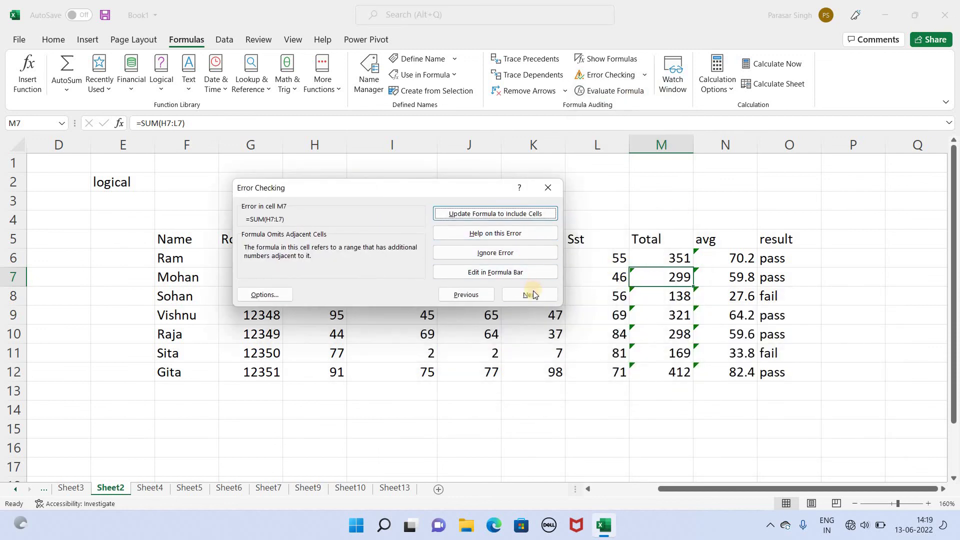
{"action": "left_click", "coordinate": [512, 252]}
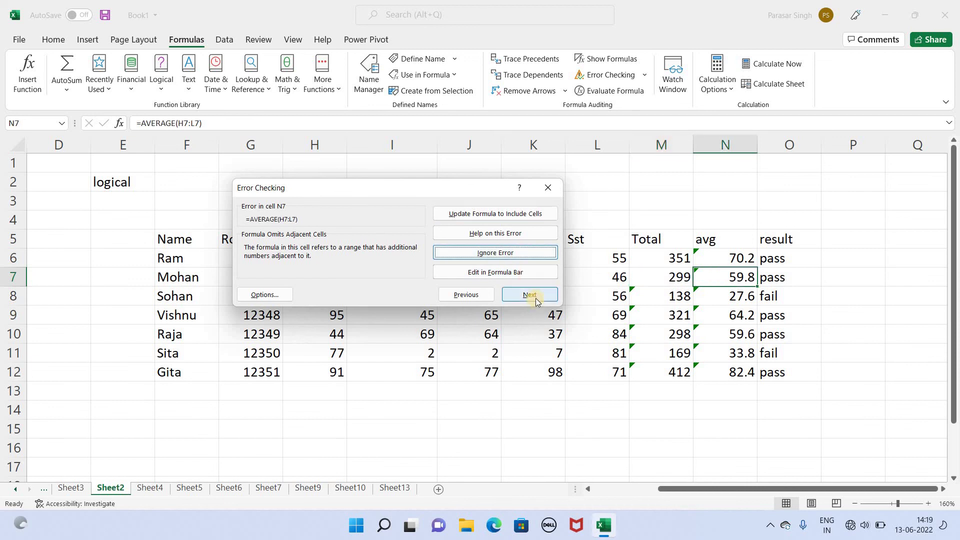
{"action": "left_click", "coordinate": [536, 299]}
{"action": "left_click", "coordinate": [535, 299]}
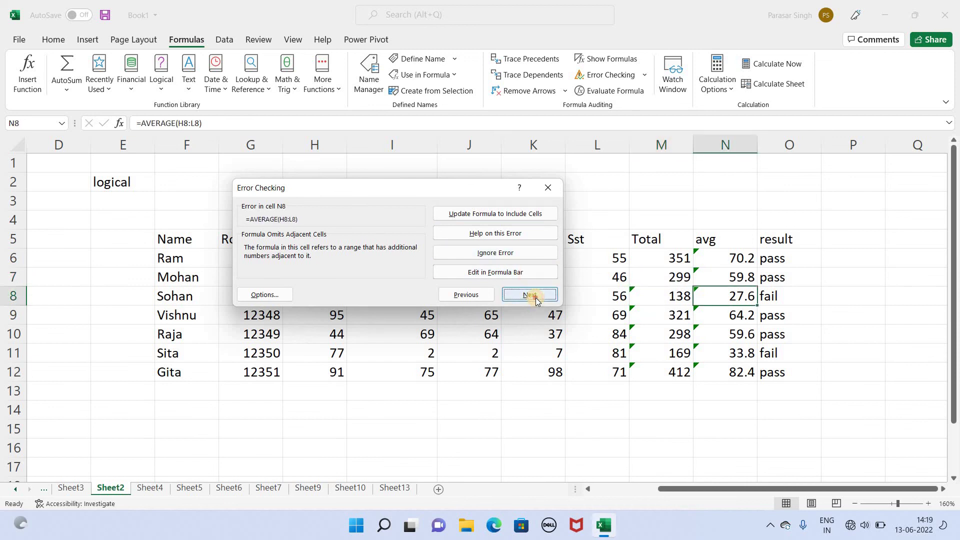
{"action": "left_click", "coordinate": [536, 299]}
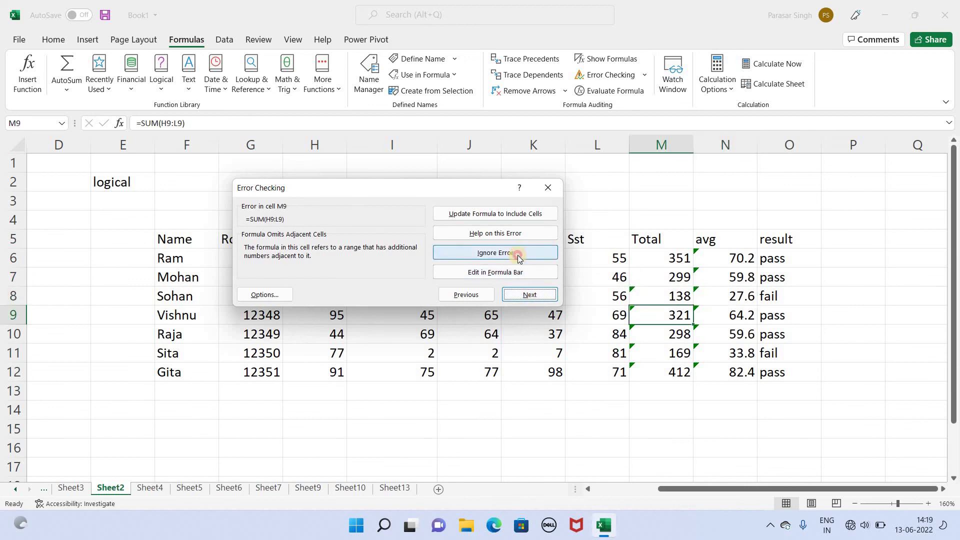
{"action": "left_click", "coordinate": [518, 254]}
Ignore the same warnings on M10, M11 and M12, review the avg in N6, and close the checker
{"action": "left_click", "coordinate": [531, 295]}
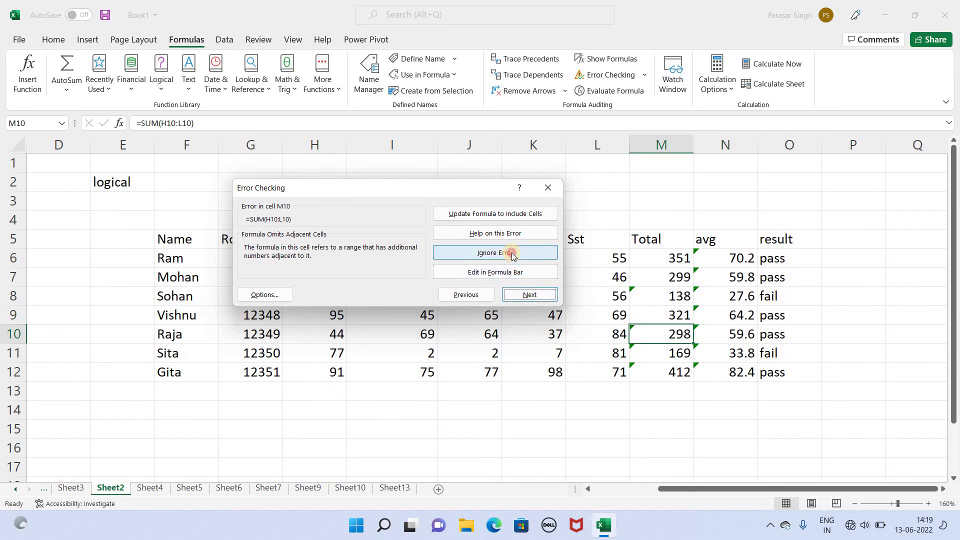
{"action": "left_click", "coordinate": [510, 253]}
{"action": "left_click", "coordinate": [532, 295]}
{"action": "left_click", "coordinate": [497, 253]}
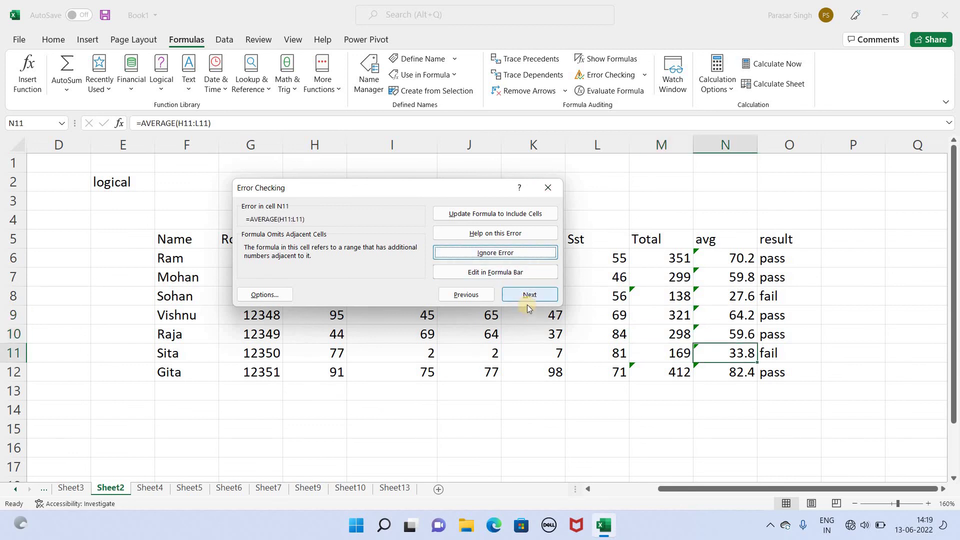
{"action": "left_click", "coordinate": [523, 294]}
{"action": "left_click", "coordinate": [495, 253]}
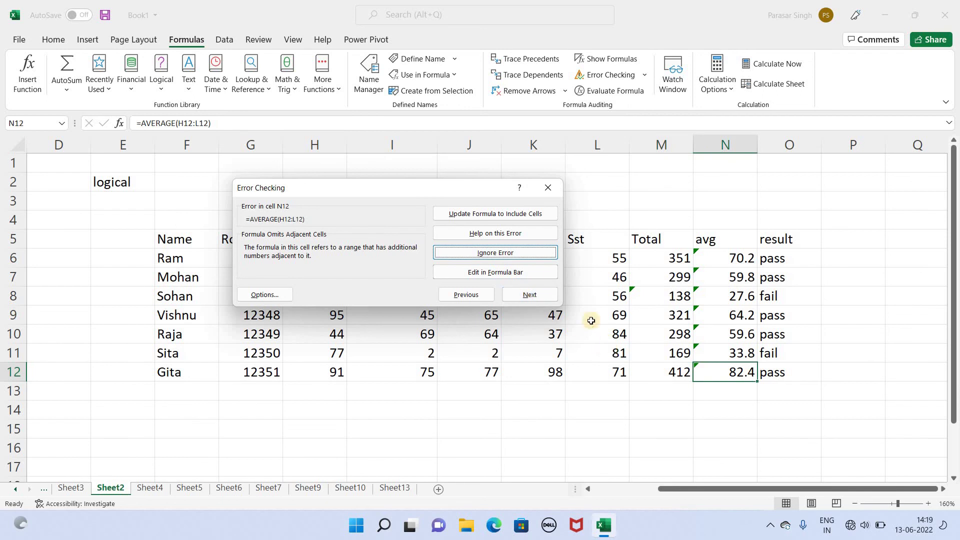
{"action": "left_click", "coordinate": [720, 259]}
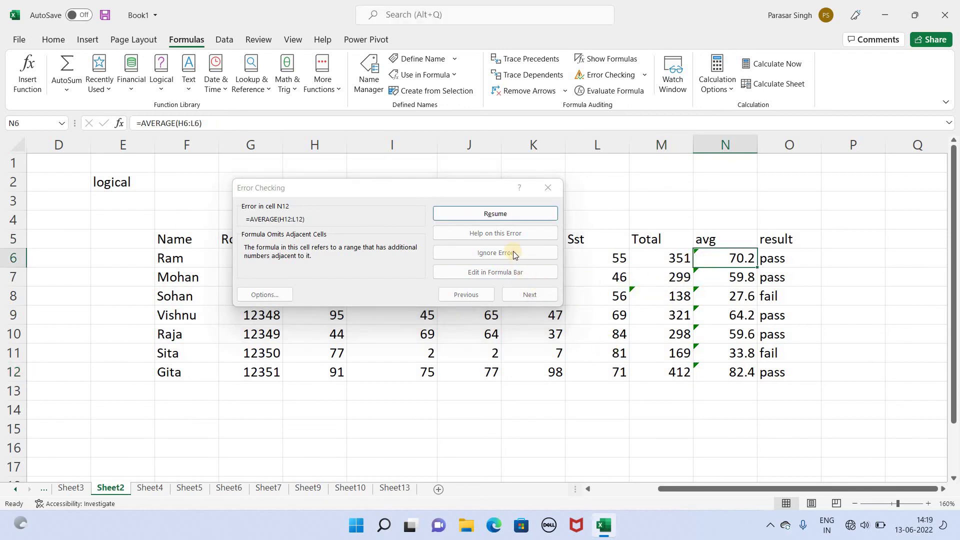
{"action": "left_click", "coordinate": [527, 295]}
{"action": "left_click", "coordinate": [548, 188]}
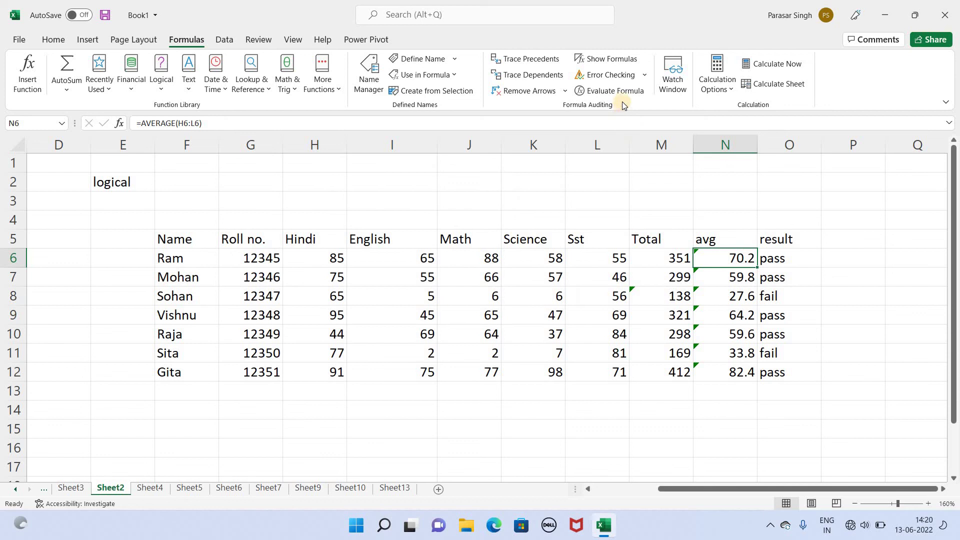
{"action": "left_click", "coordinate": [613, 90]}
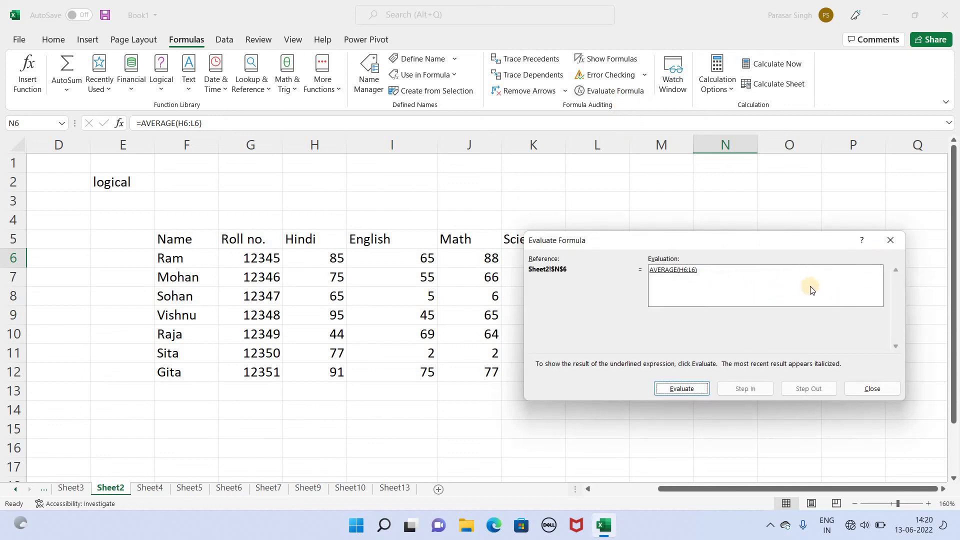
{"action": "left_click", "coordinate": [886, 241]}
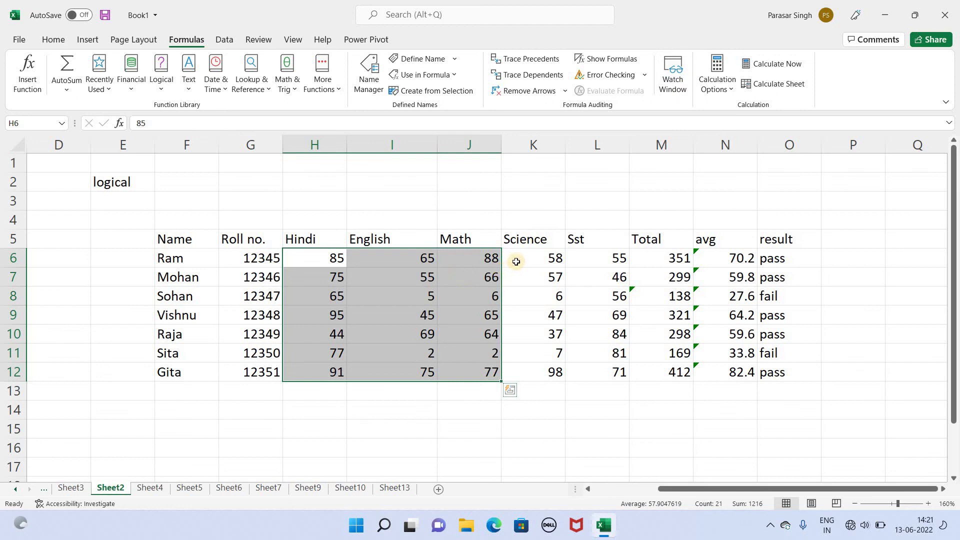
{"action": "left_click_drag", "start_coordinate": [516, 262], "coordinate": [680, 372]}
{"action": "left_click", "coordinate": [810, 297]}
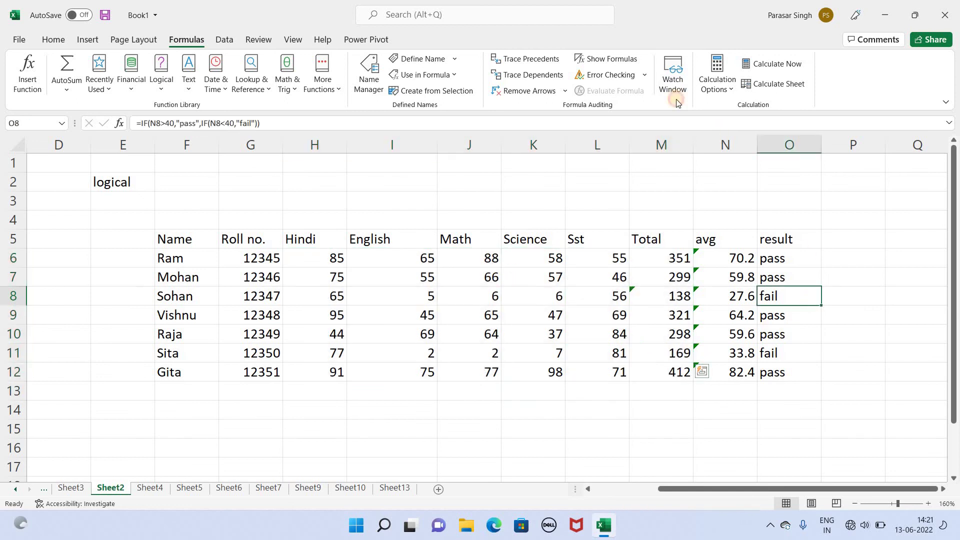
{"action": "left_click", "coordinate": [673, 82]}
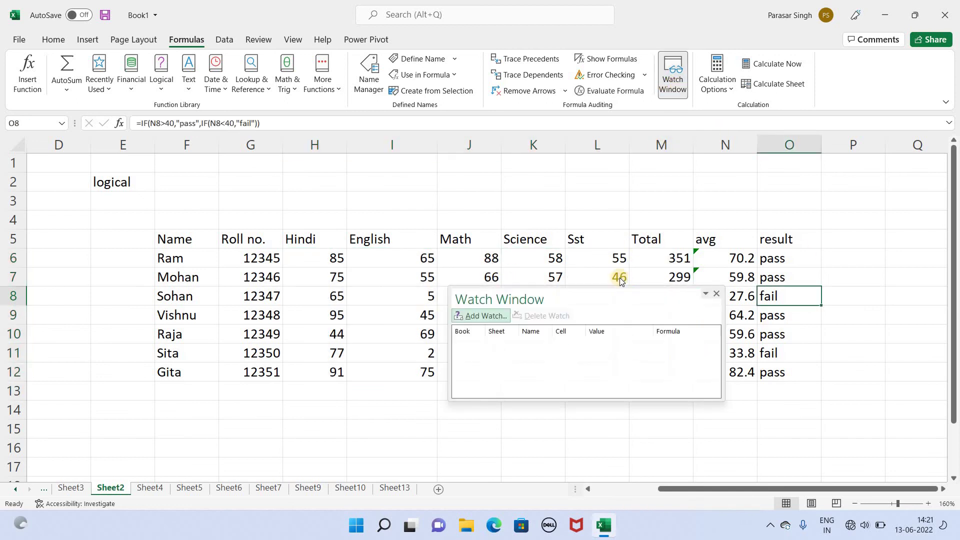
{"action": "left_click", "coordinate": [717, 294]}
{"action": "left_click_drag", "start_coordinate": [329, 258], "coordinate": [336, 279]}
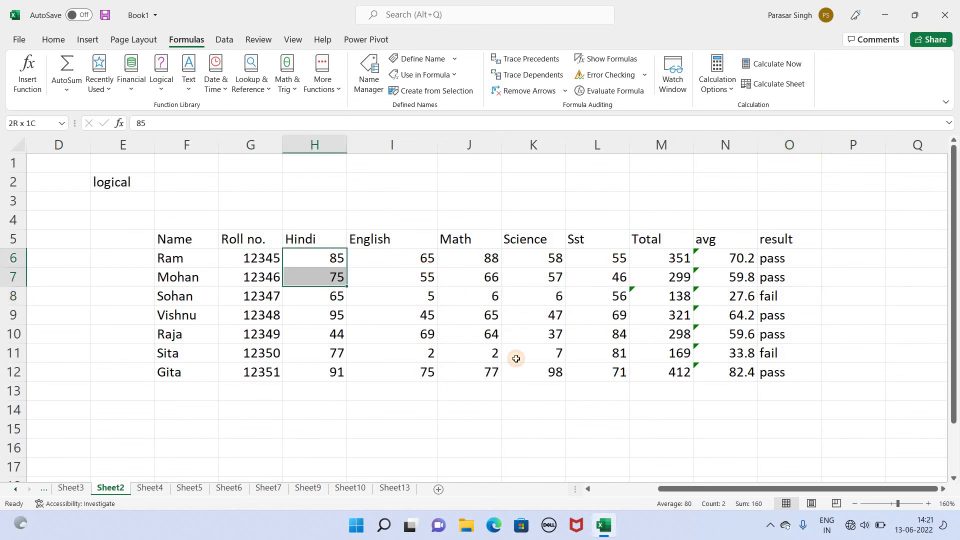
{"action": "left_click_drag", "start_coordinate": [516, 359], "coordinate": [615, 371]}
{"action": "left_click", "coordinate": [674, 81]}
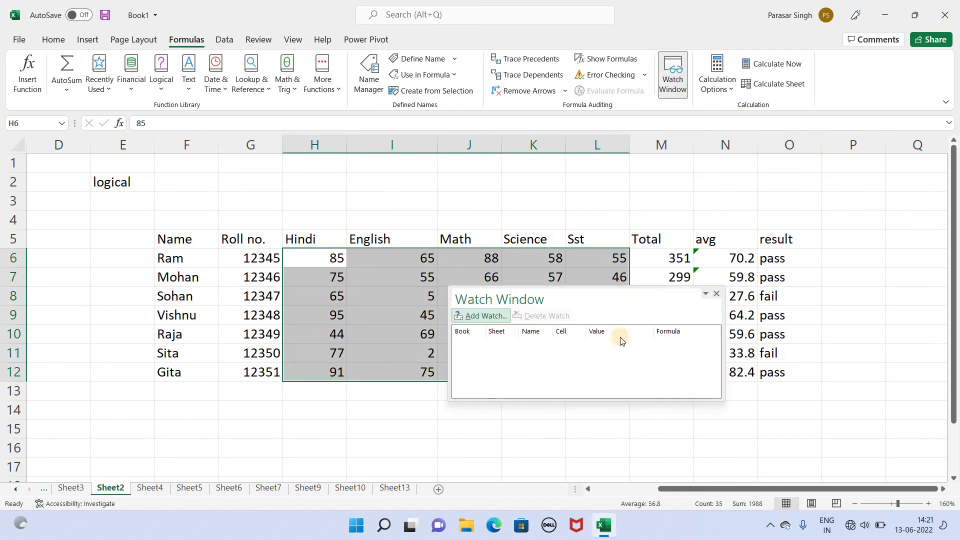
{"action": "left_click", "coordinate": [718, 293]}
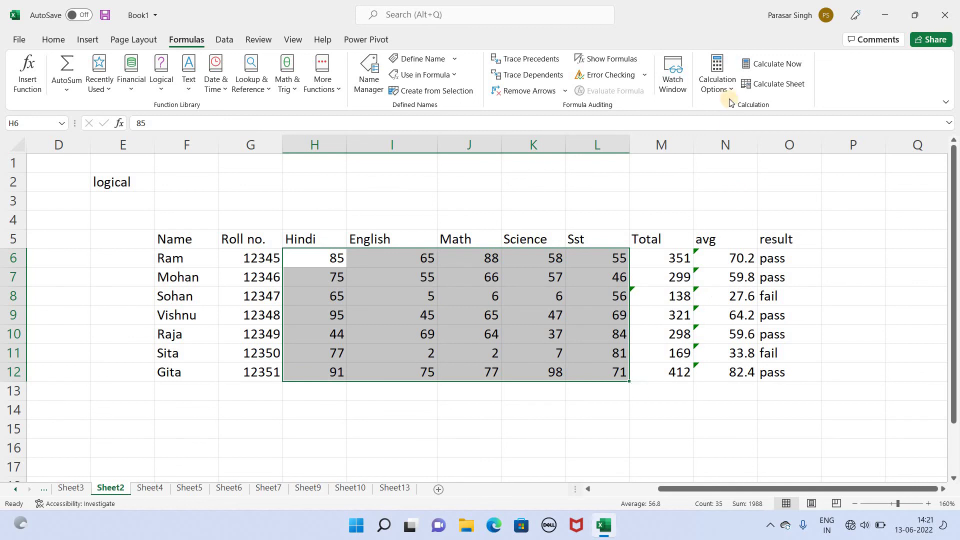
{"action": "left_click", "coordinate": [704, 75]}
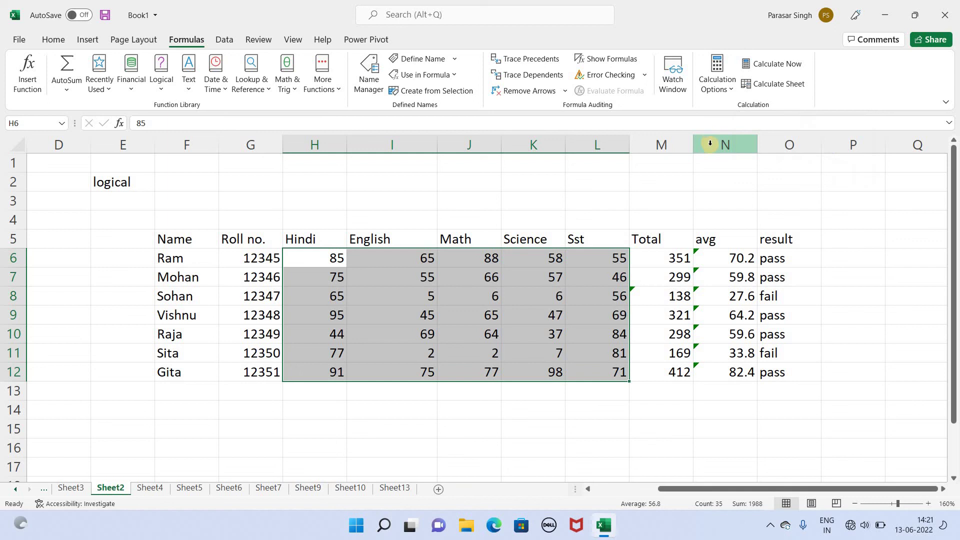
Change the second student's English mark in I7 to 1
{"action": "left_click", "coordinate": [808, 365], "text": "shift"}
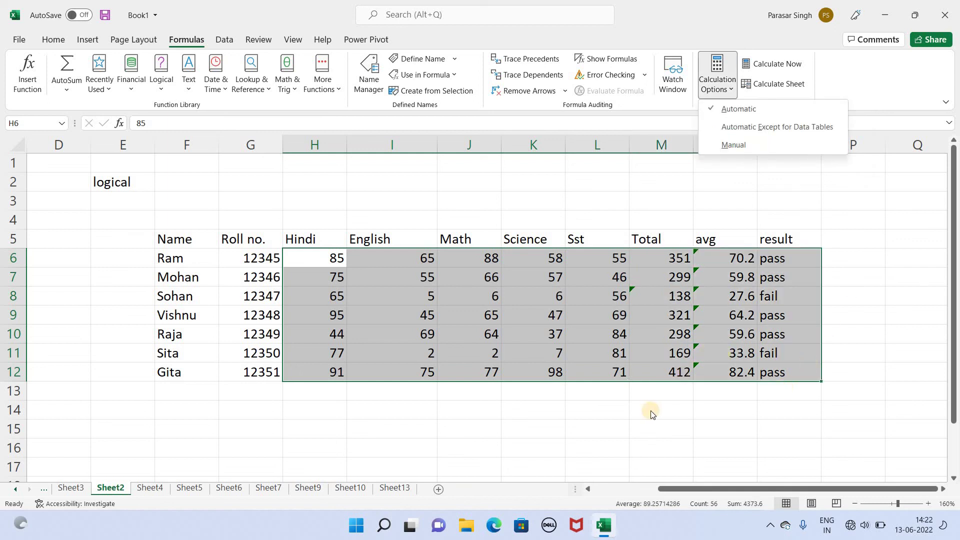
{"action": "key", "text": "Escape"}
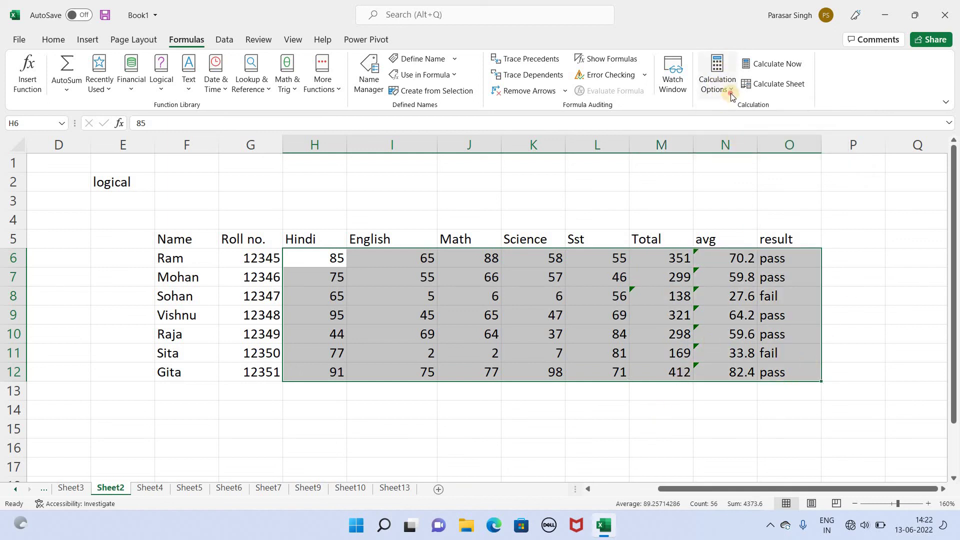
{"action": "left_click", "coordinate": [730, 93]}
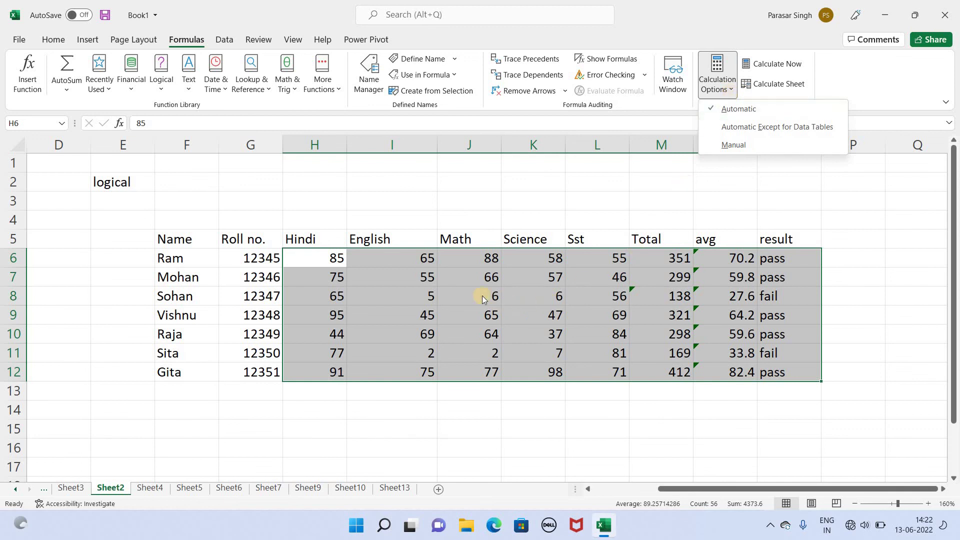
{"action": "left_click", "coordinate": [434, 296]}
{"action": "left_click", "coordinate": [433, 296]}
{"action": "left_click", "coordinate": [432, 279]}
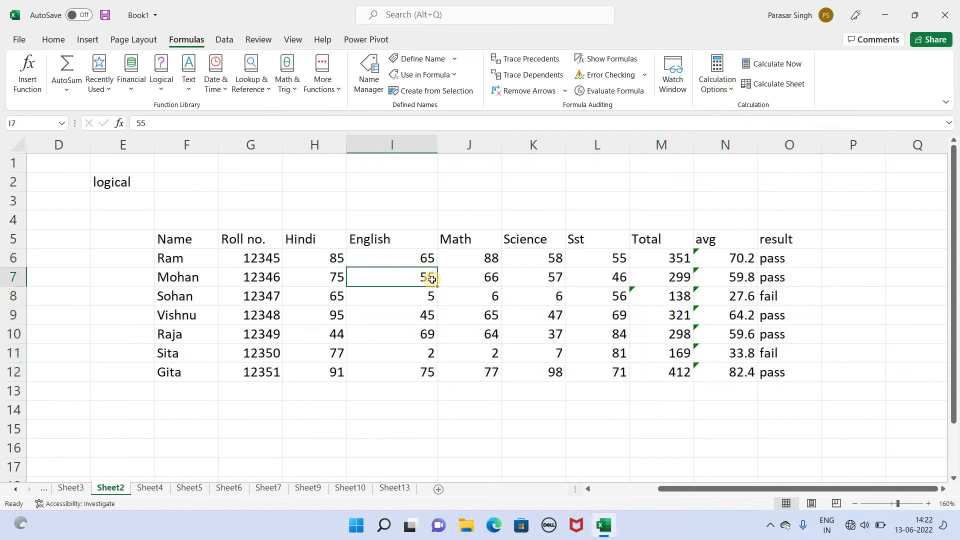
{"action": "key", "text": "BackSpace"}
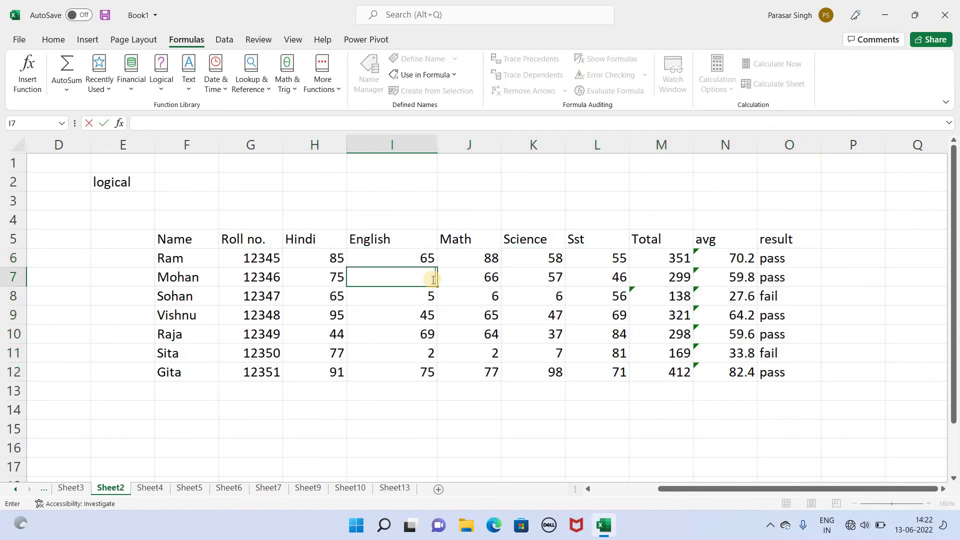
{"action": "type", "text": "1"}
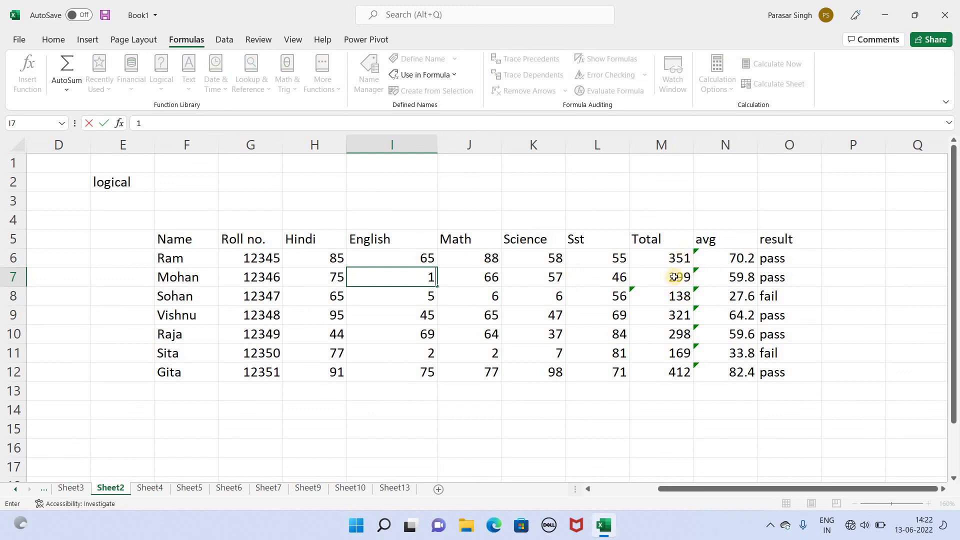
{"action": "key", "text": "Tab"}
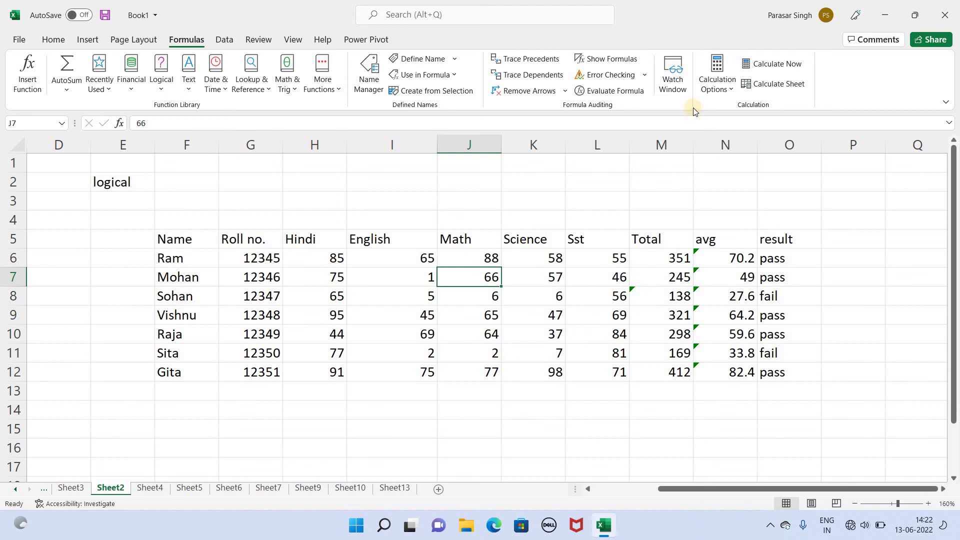
Switch the workbook's calculation option to Manual
{"action": "left_click", "coordinate": [724, 91]}
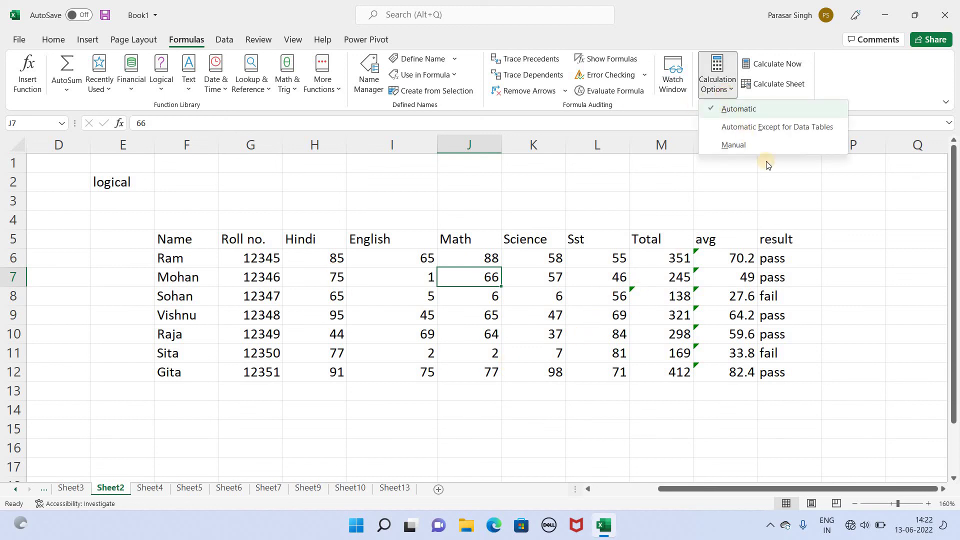
{"action": "left_click", "coordinate": [729, 145]}
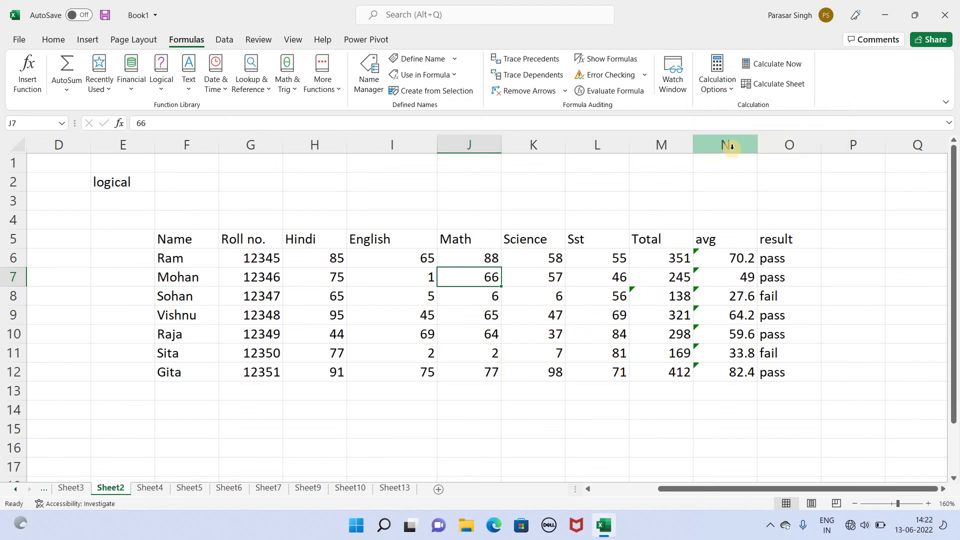
{"action": "left_click", "coordinate": [429, 295]}
Enter 55 in I8 and turn Automatic calculation back on
{"action": "type", "text": "5"}
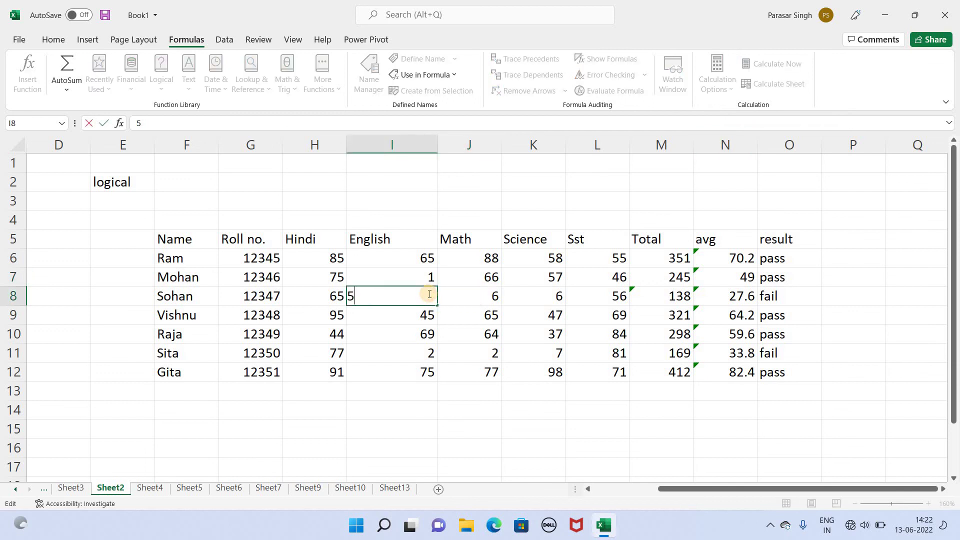
{"action": "type", "text": "5"}
{"action": "left_click", "coordinate": [536, 315]}
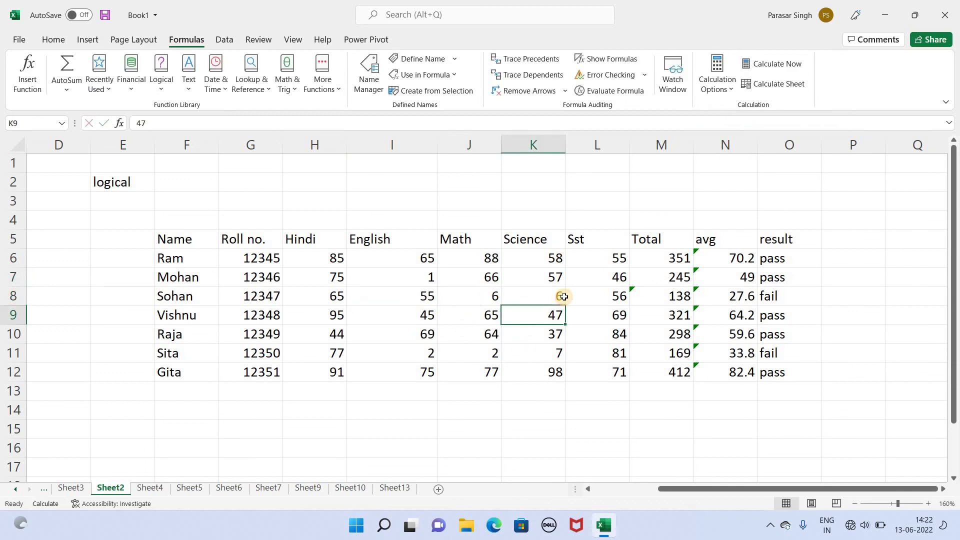
{"action": "key", "text": "Up"}
{"action": "left_click", "coordinate": [735, 91]}
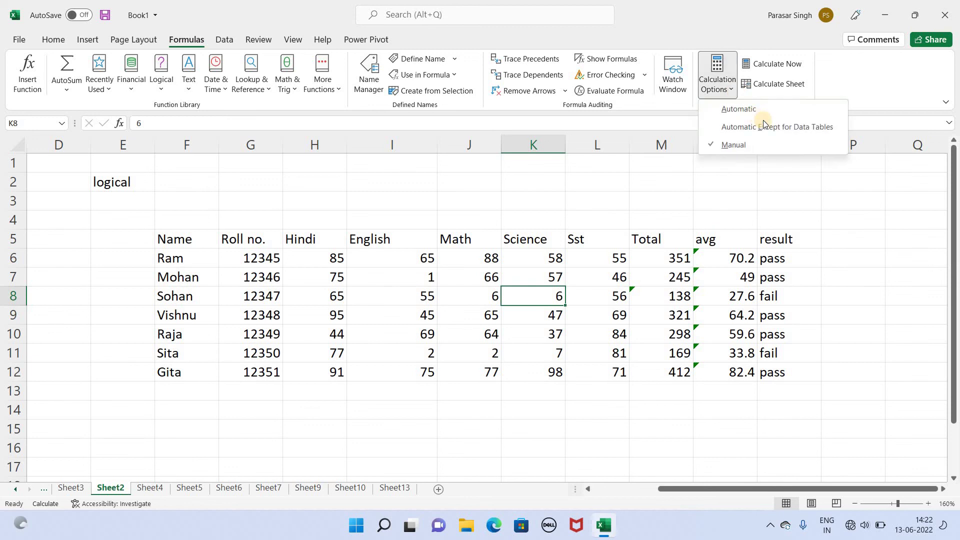
{"action": "left_click", "coordinate": [763, 109]}
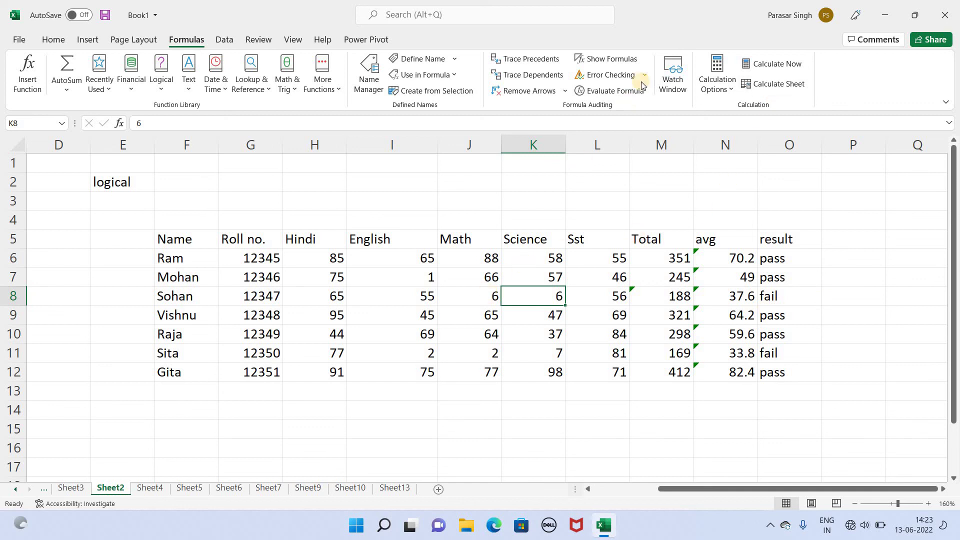
Under Manual calculation, enter 66 in J8, Calculate Now, then restore Automatic calculation
{"action": "left_click", "coordinate": [729, 91]}
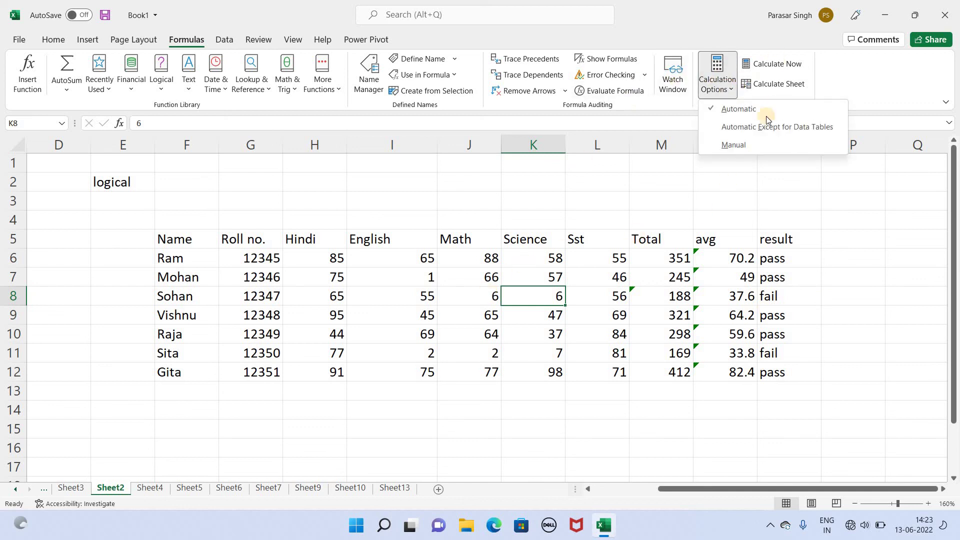
{"action": "left_click", "coordinate": [743, 142]}
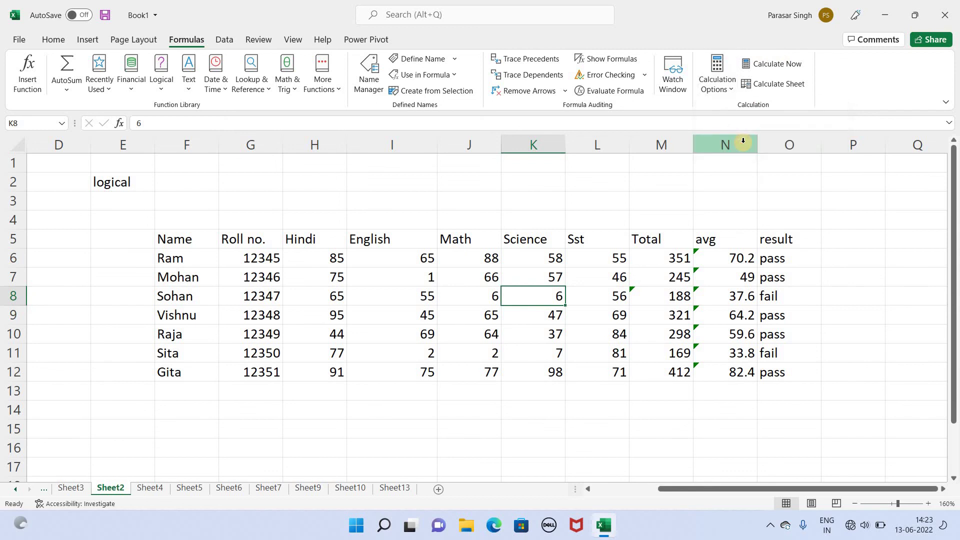
{"action": "double_click", "coordinate": [455, 297]}
{"action": "type", "text": "6"}
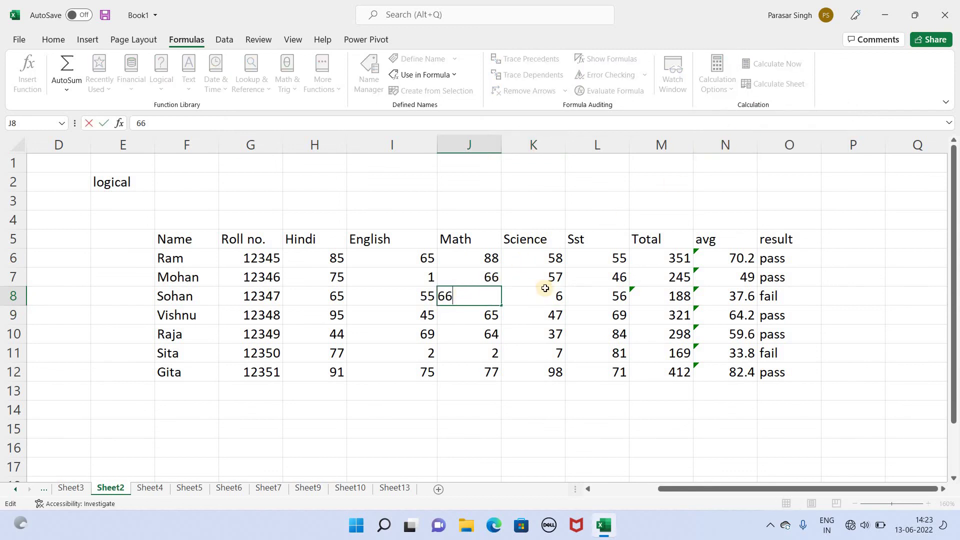
{"action": "left_click", "coordinate": [567, 294]}
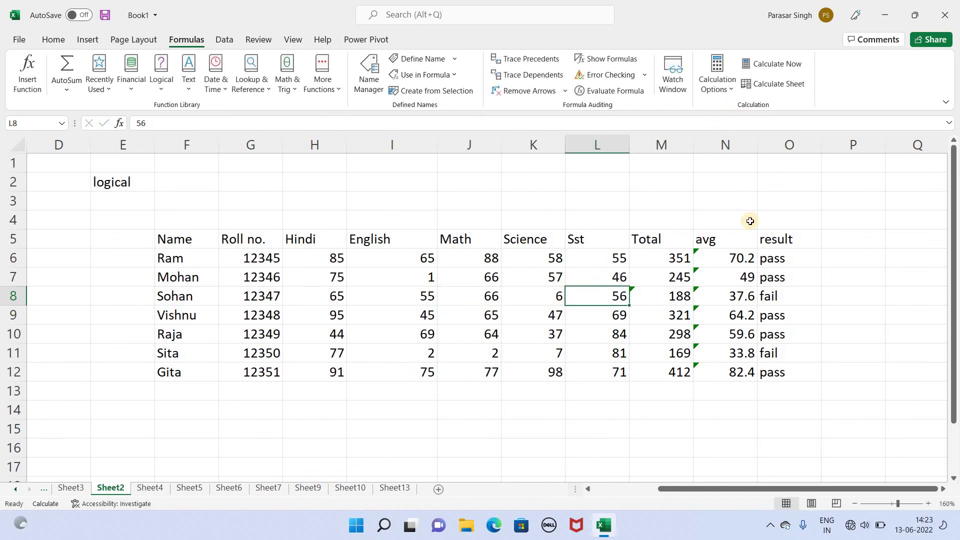
{"action": "left_click", "coordinate": [772, 64]}
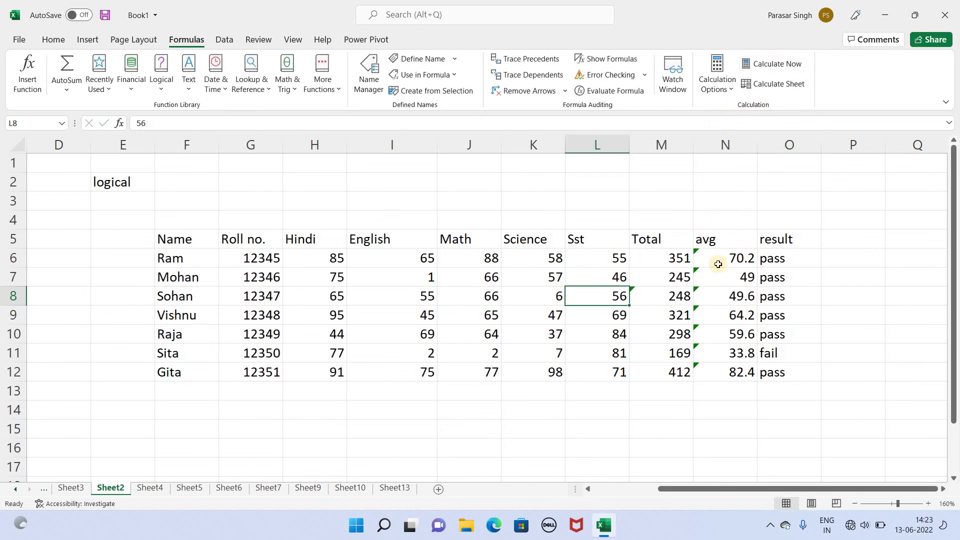
{"action": "left_click", "coordinate": [729, 92]}
{"action": "left_click", "coordinate": [738, 109]}
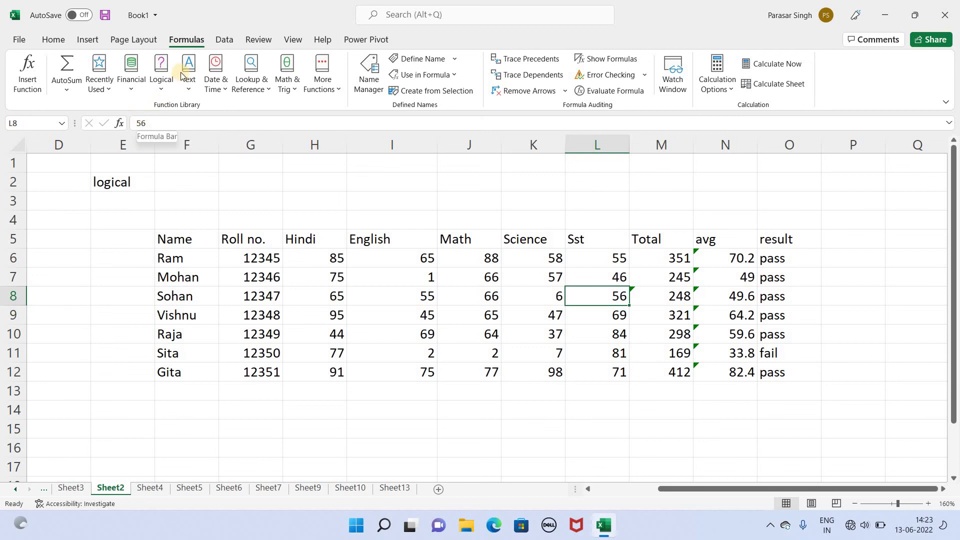
Browse the Data and Review ribbon tabs, ending on the View tab
{"action": "left_click", "coordinate": [227, 44]}
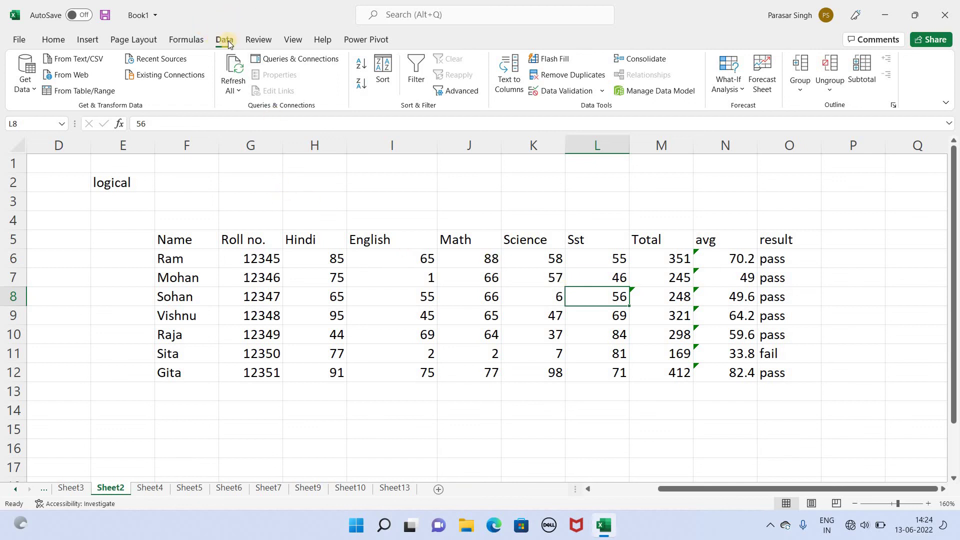
{"action": "left_click", "coordinate": [254, 40]}
{"action": "left_click", "coordinate": [291, 40]}
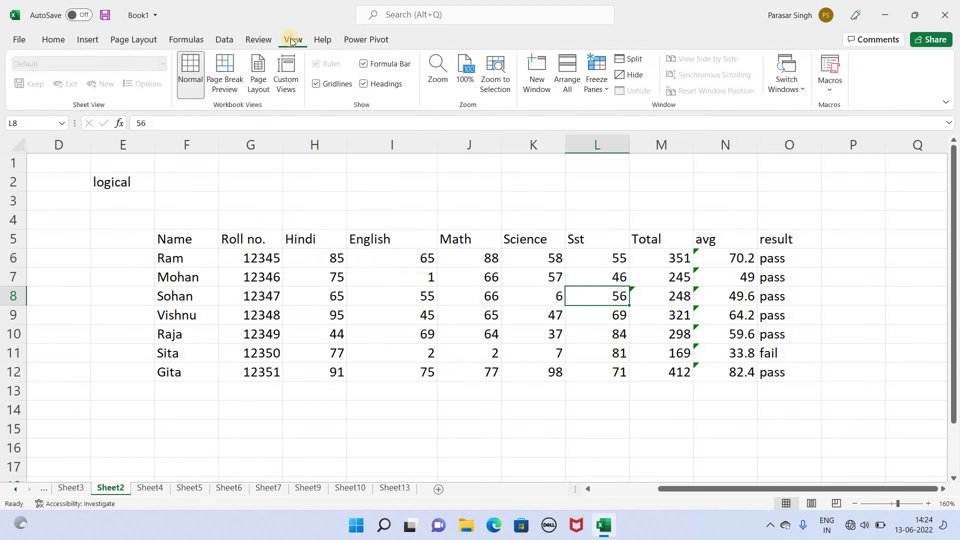